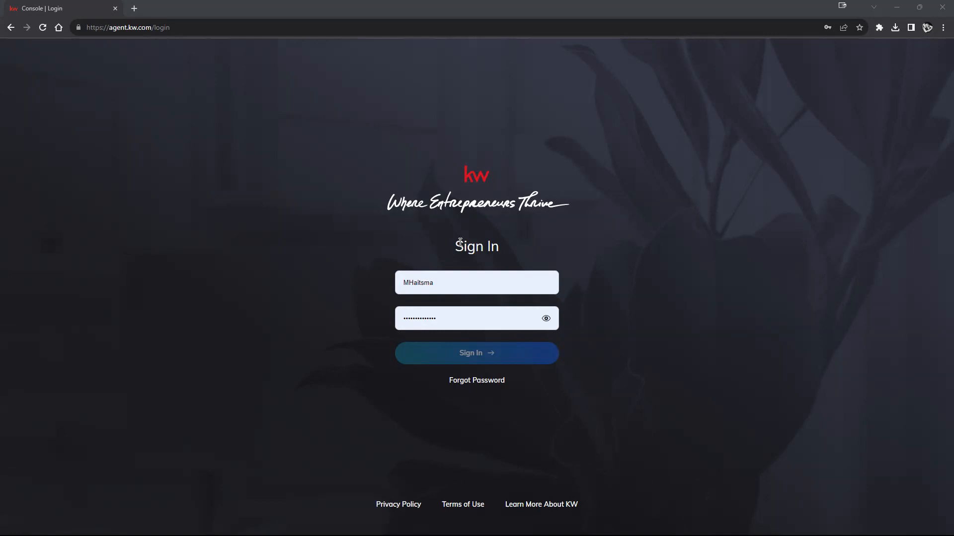
Sign in to KW Command with the saved login chosen from Chrome's autofill list.
{"action": "left_click", "coordinate": [465, 284]}
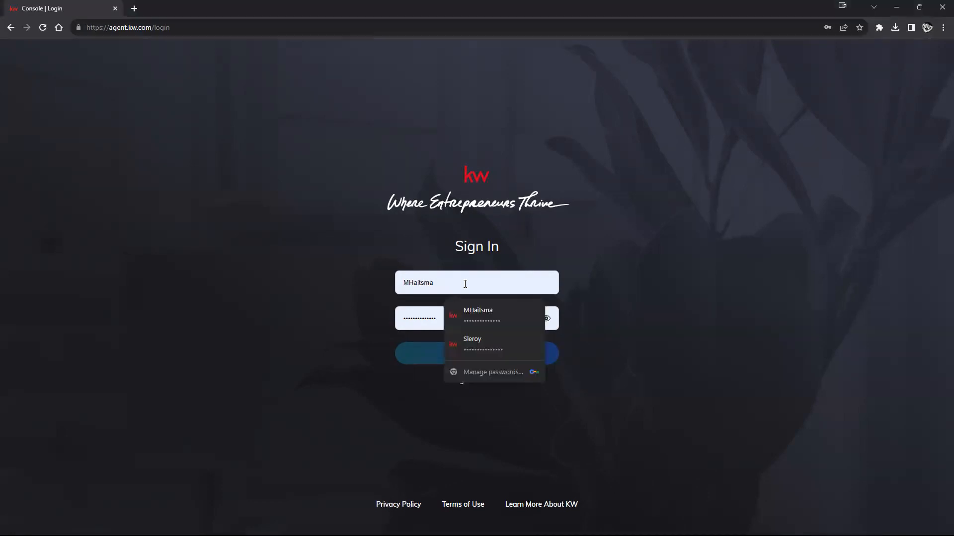
{"action": "left_click", "coordinate": [494, 336]}
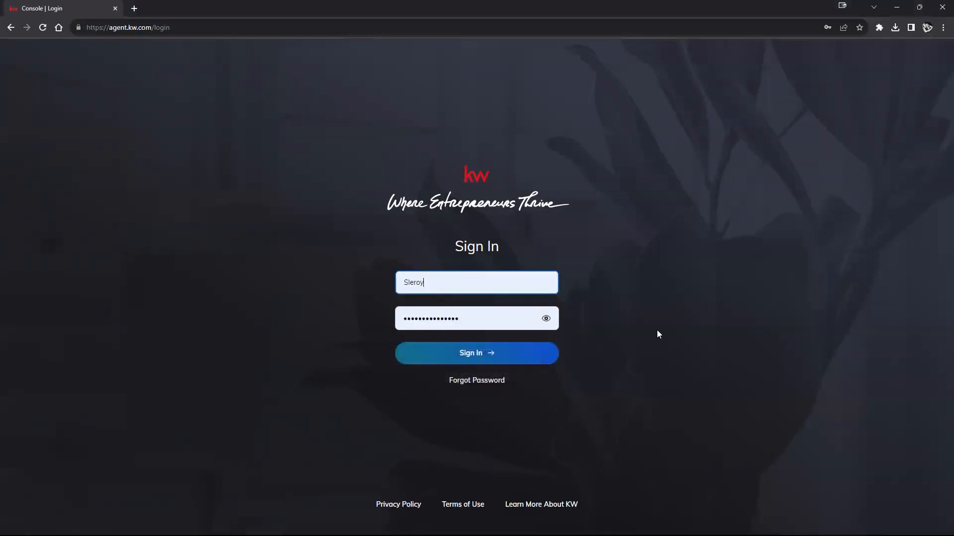
{"action": "left_click", "coordinate": [511, 353]}
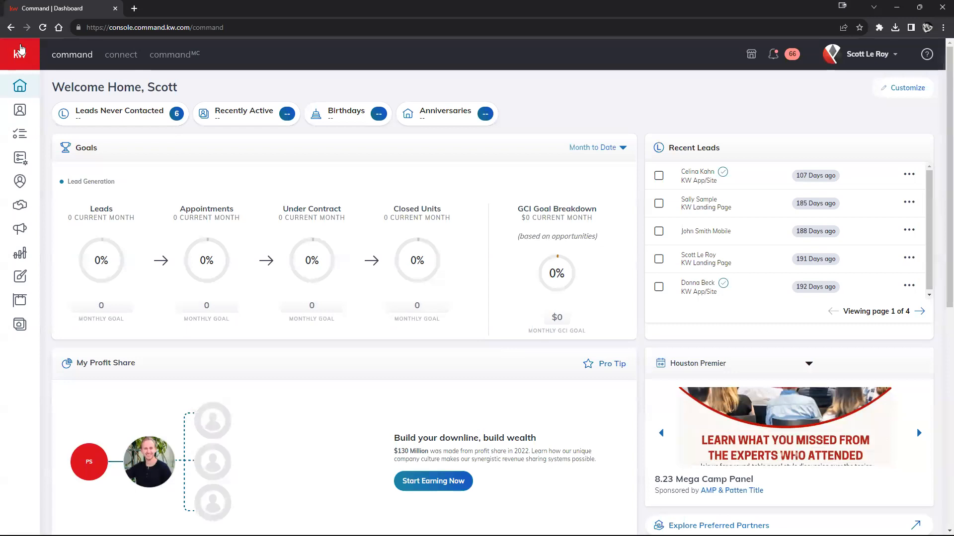
Expand the sidebar and choose Settings from the profile menu to view connected apps.
{"action": "left_click", "coordinate": [13, 59]}
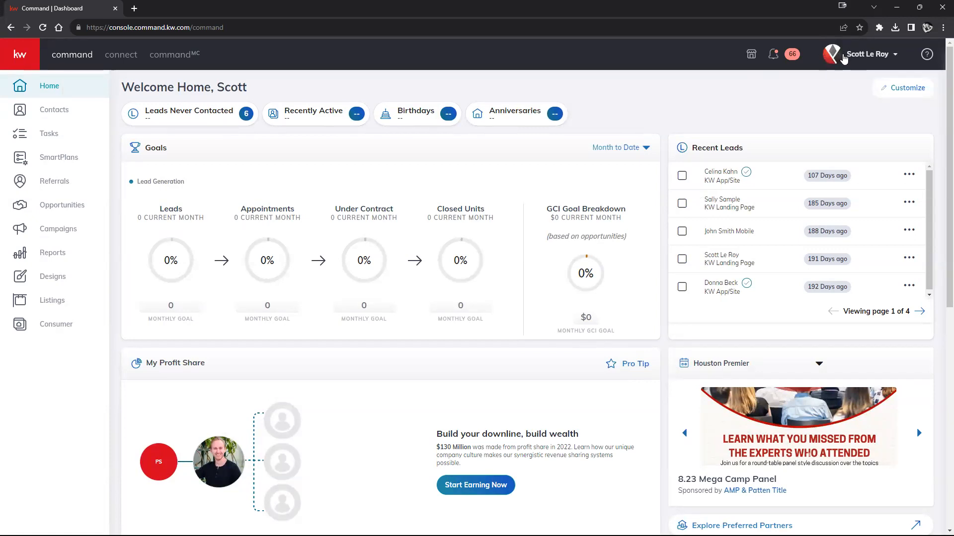
{"action": "left_click", "coordinate": [856, 58]}
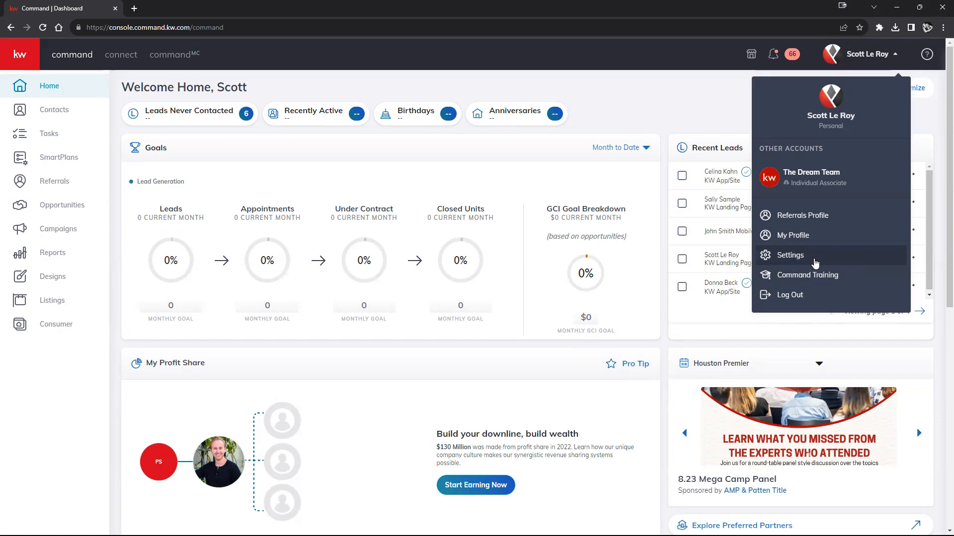
{"action": "left_click", "coordinate": [816, 263]}
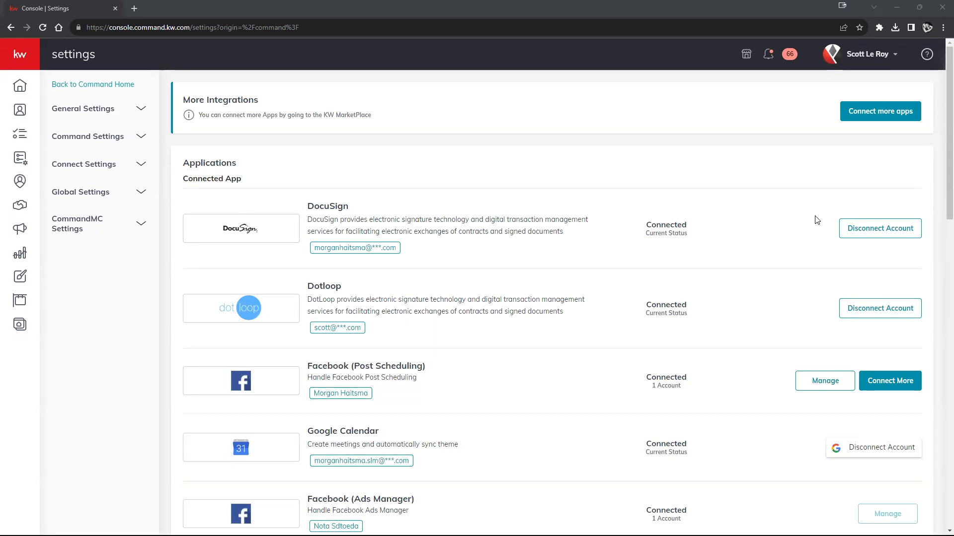
Disconnect the DocuSign account and confirm the disconnection.
{"action": "left_click", "coordinate": [888, 229]}
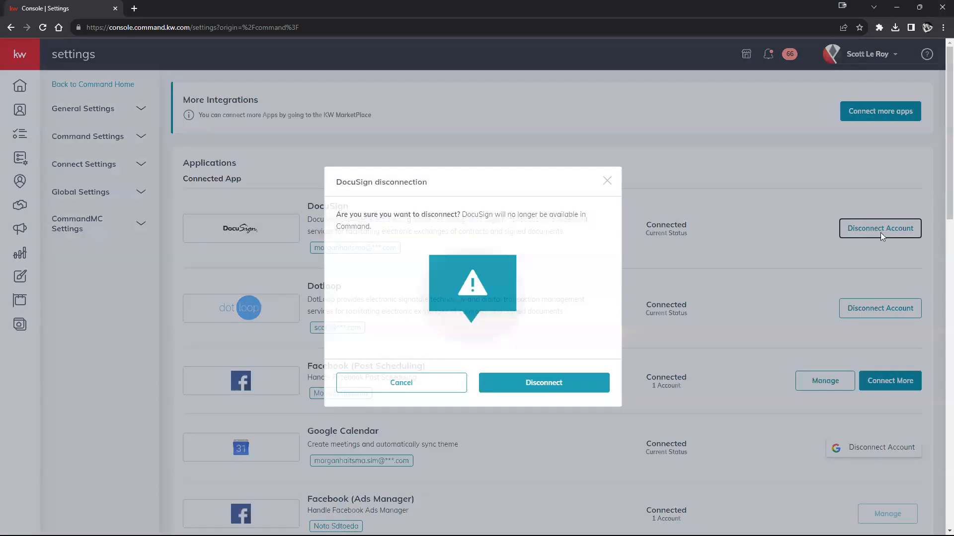
{"action": "left_click", "coordinate": [530, 385]}
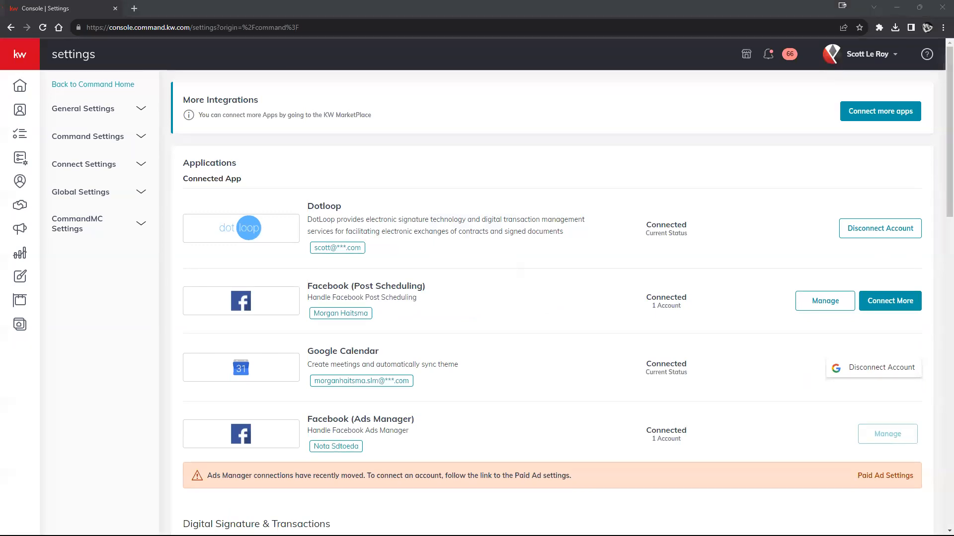
{"action": "scroll", "coordinate": [720, 196], "scroll_direction": "down", "scroll_amount": 3}
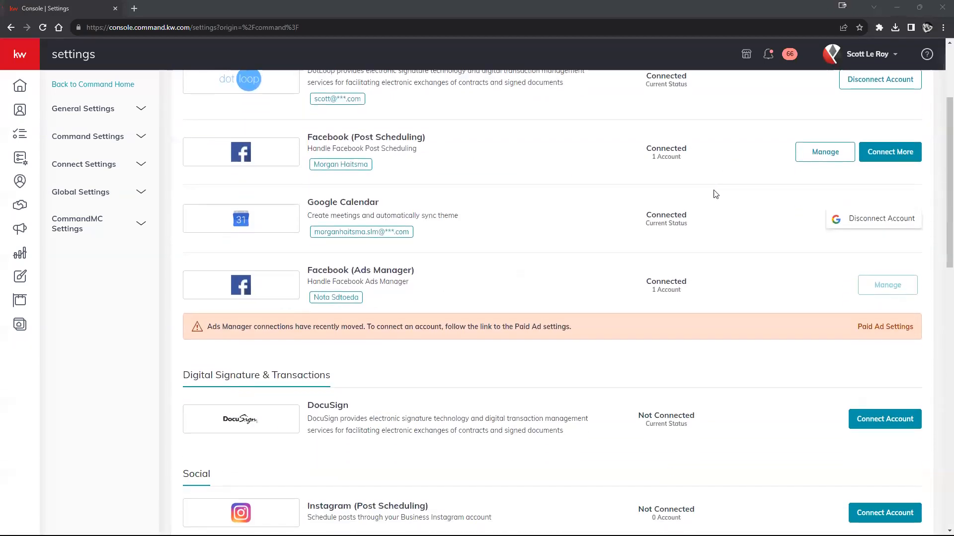
{"action": "scroll", "coordinate": [719, 192], "scroll_direction": "down", "scroll_amount": 2}
Check the Digital Signature & Transactions section, where DocuSign now shows Not Connected.
{"action": "left_click_drag", "start_coordinate": [181, 277], "coordinate": [320, 280]}
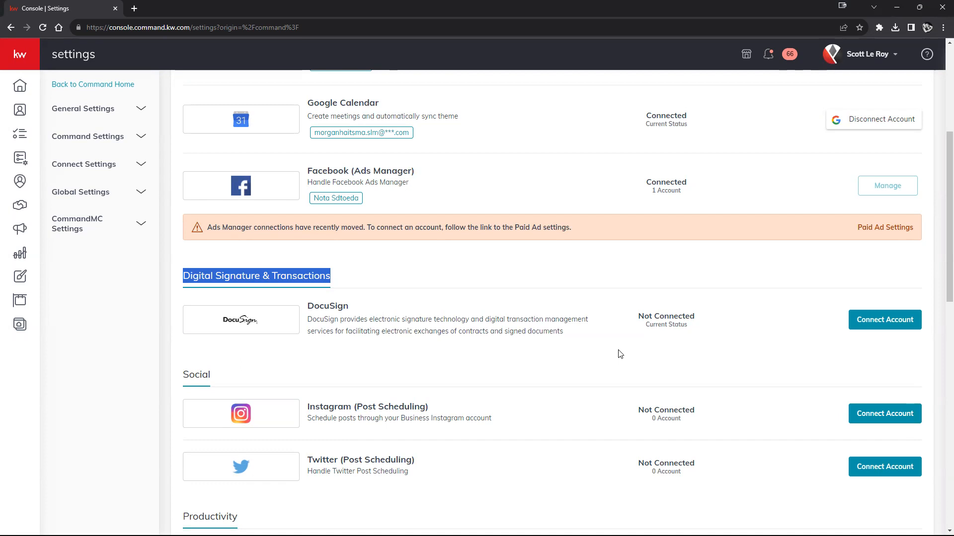
{"action": "scroll", "coordinate": [614, 368], "scroll_direction": "up", "scroll_amount": 3}
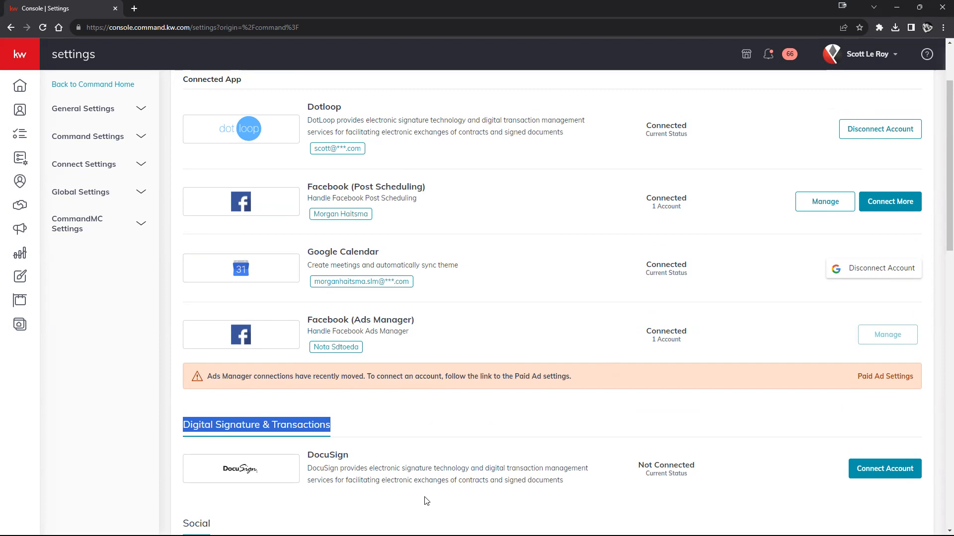
{"action": "scroll", "coordinate": [439, 447], "scroll_direction": "down", "scroll_amount": 2}
{"action": "left_click", "coordinate": [226, 386]}
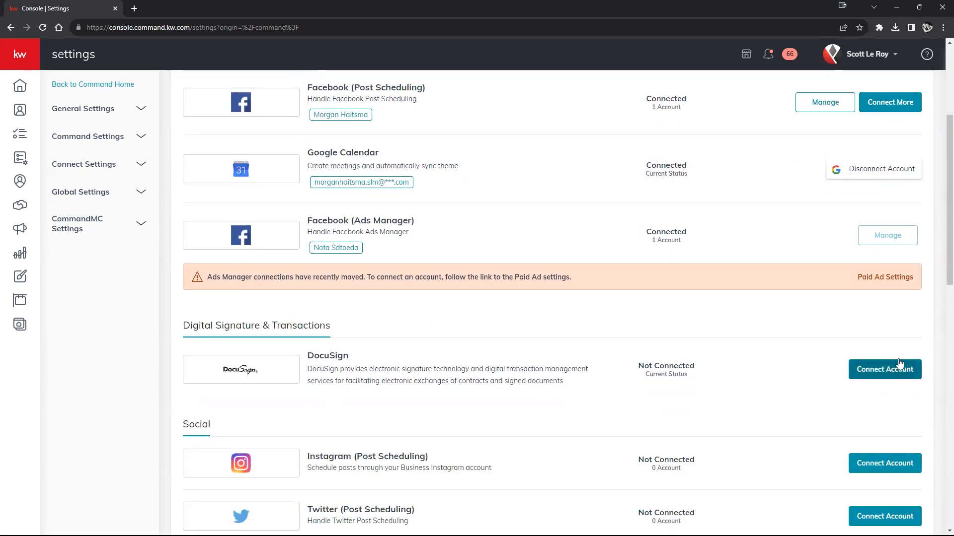
Open the DocuSign Connection form and review its prefilled preferred email address.
{"action": "left_click", "coordinate": [877, 373]}
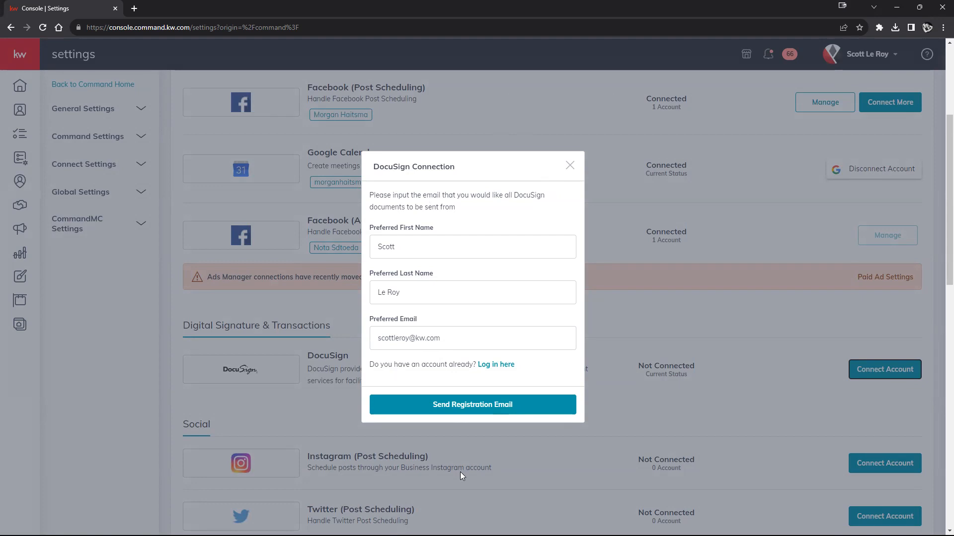
{"action": "left_click_drag", "start_coordinate": [513, 337], "coordinate": [350, 340]}
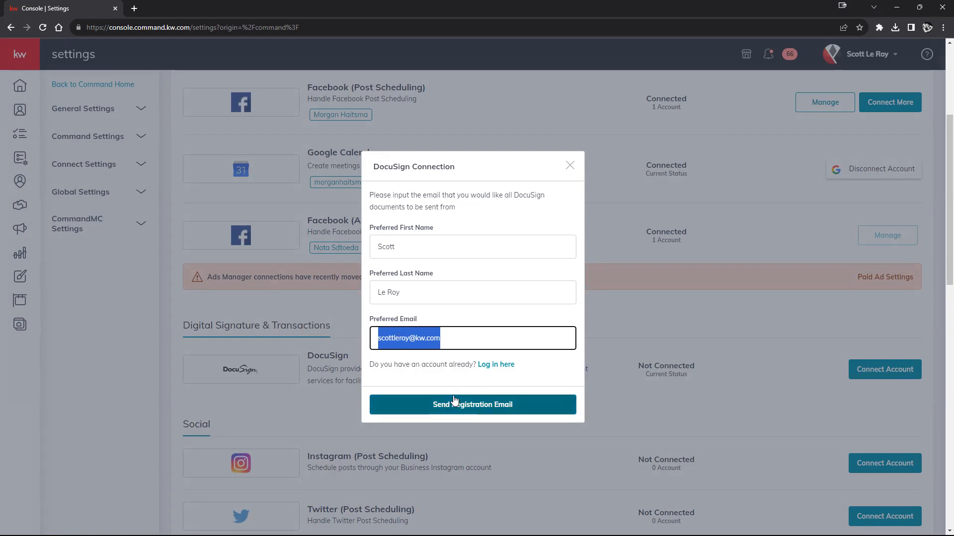
{"action": "left_click", "coordinate": [453, 335]}
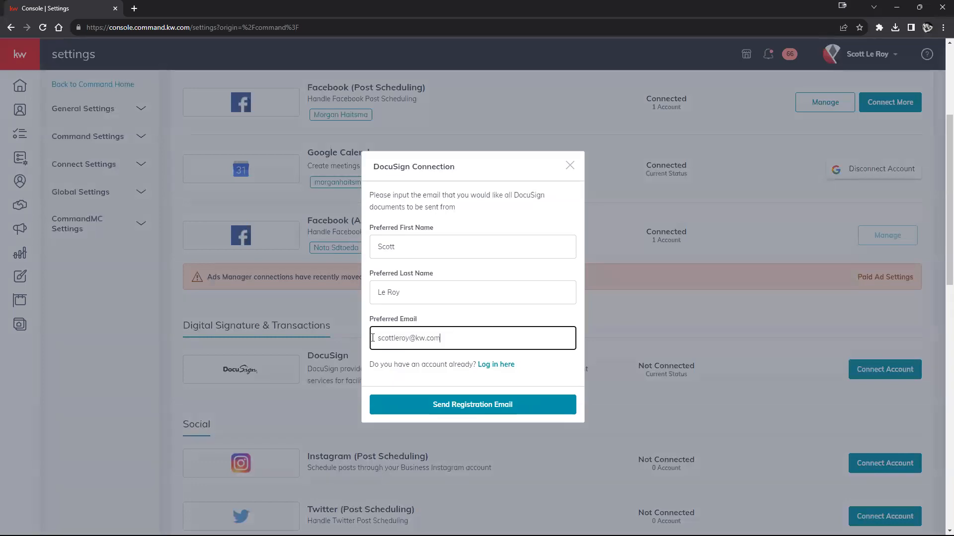
{"action": "left_click_drag", "start_coordinate": [372, 339], "coordinate": [457, 341]}
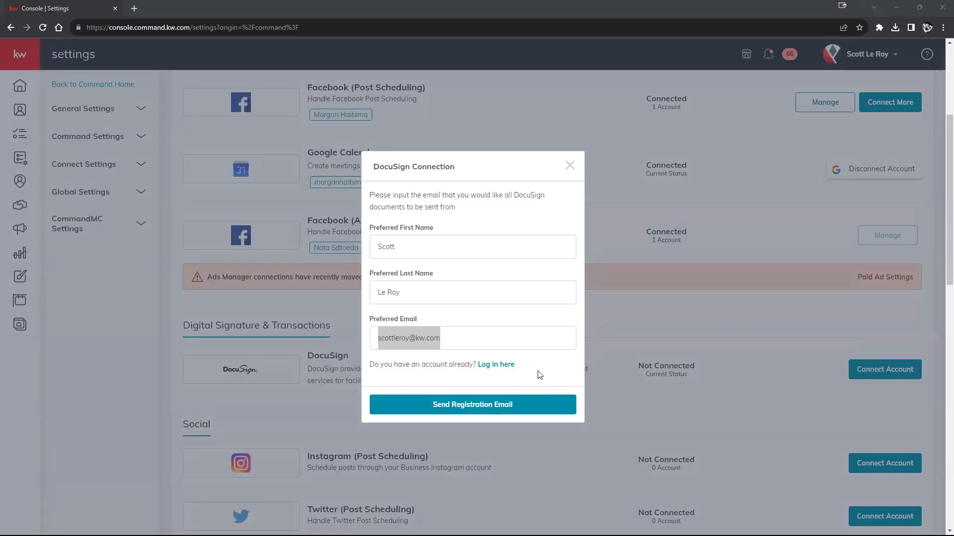
{"action": "left_click", "coordinate": [447, 337]}
{"action": "left_click_drag", "start_coordinate": [440, 338], "coordinate": [374, 338]}
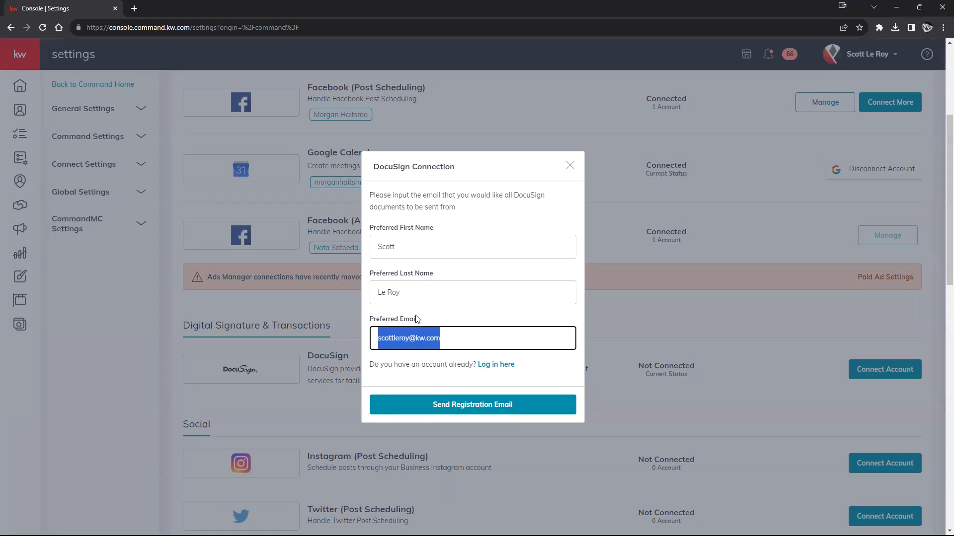
{"action": "left_click", "coordinate": [458, 333]}
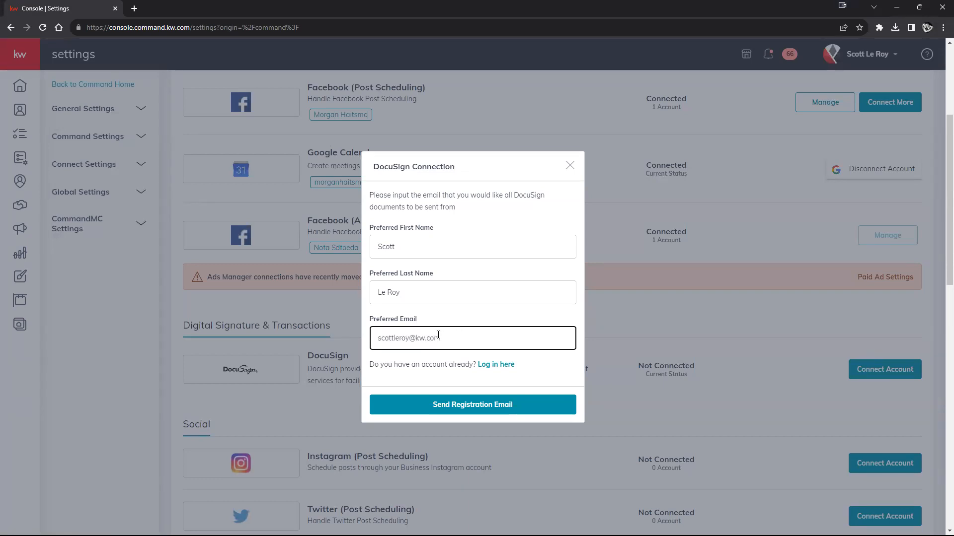
{"action": "left_click_drag", "start_coordinate": [439, 336], "coordinate": [376, 339]}
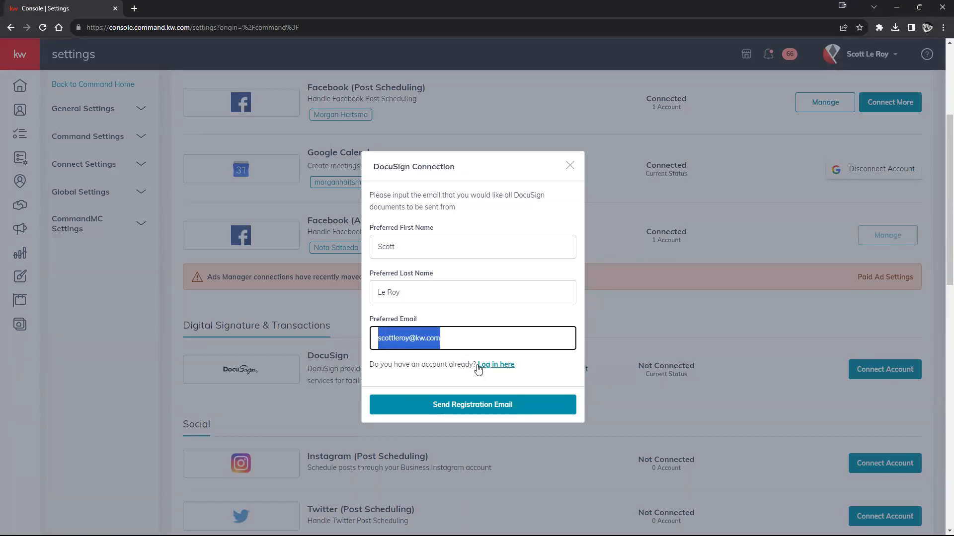
Switch to linking an existing DocuSign account and replace the email's name part with that account's.
{"action": "left_click", "coordinate": [502, 366]}
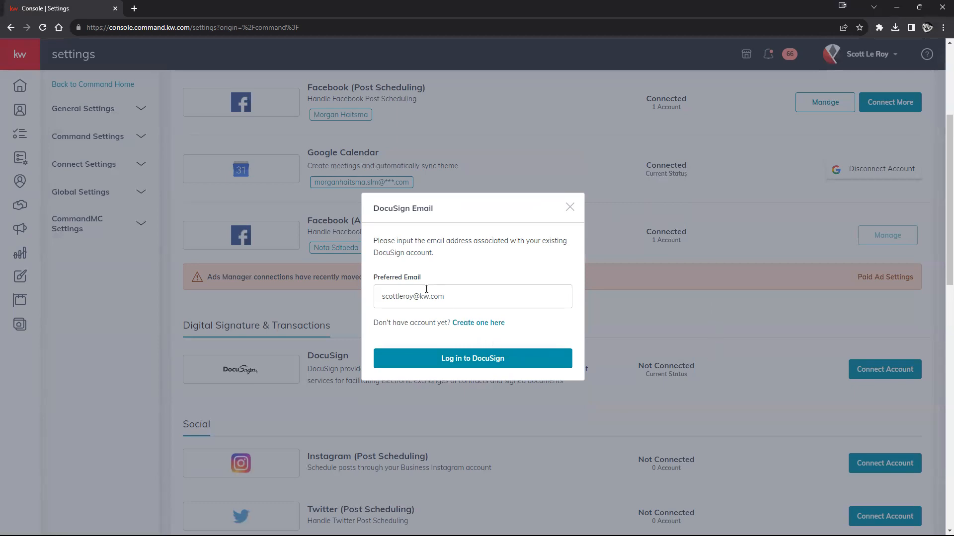
{"action": "left_click_drag", "start_coordinate": [416, 296], "coordinate": [362, 301]}
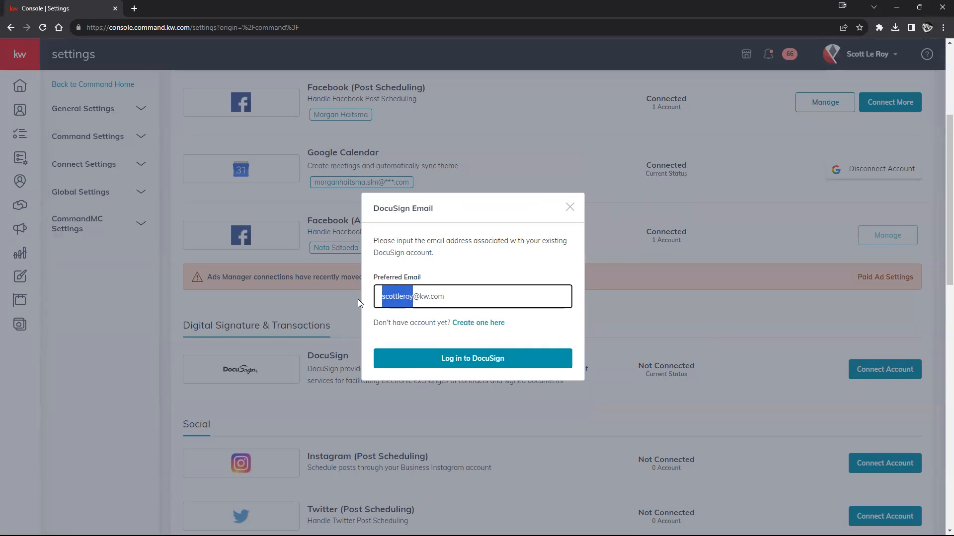
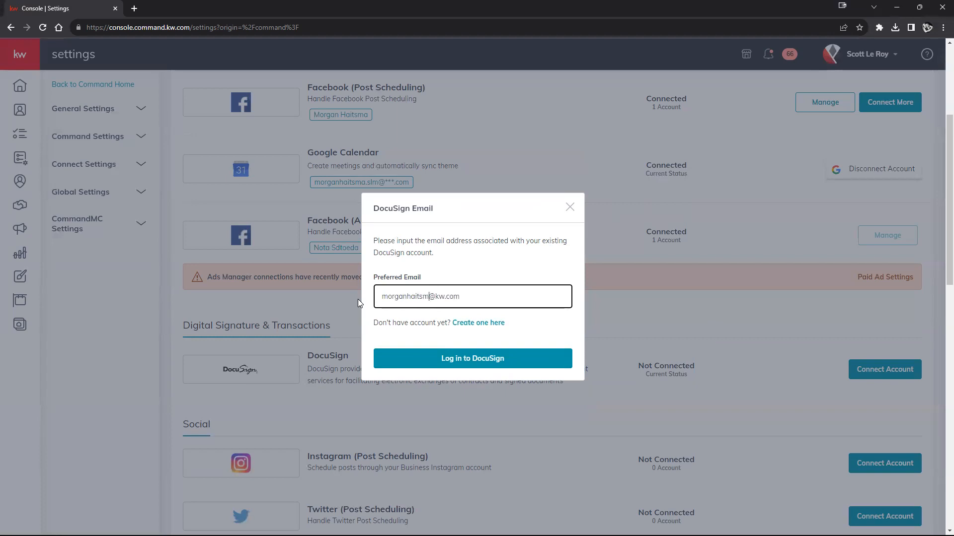
Log in to DocuSign with the account password, skipping the passkey setup.
{"action": "left_click", "coordinate": [459, 358]}
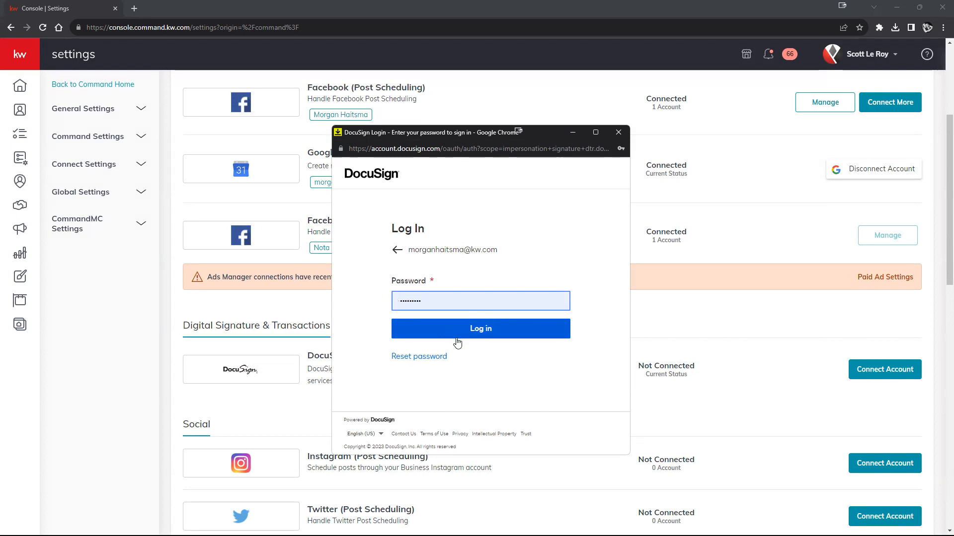
{"action": "left_click", "coordinate": [484, 334]}
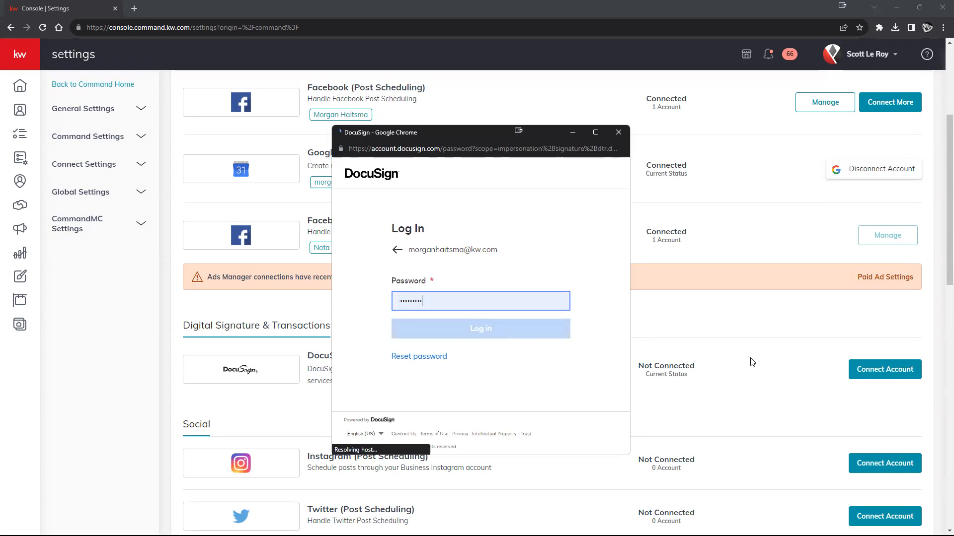
{"action": "scroll", "coordinate": [611, 341], "scroll_direction": "down", "scroll_amount": 2}
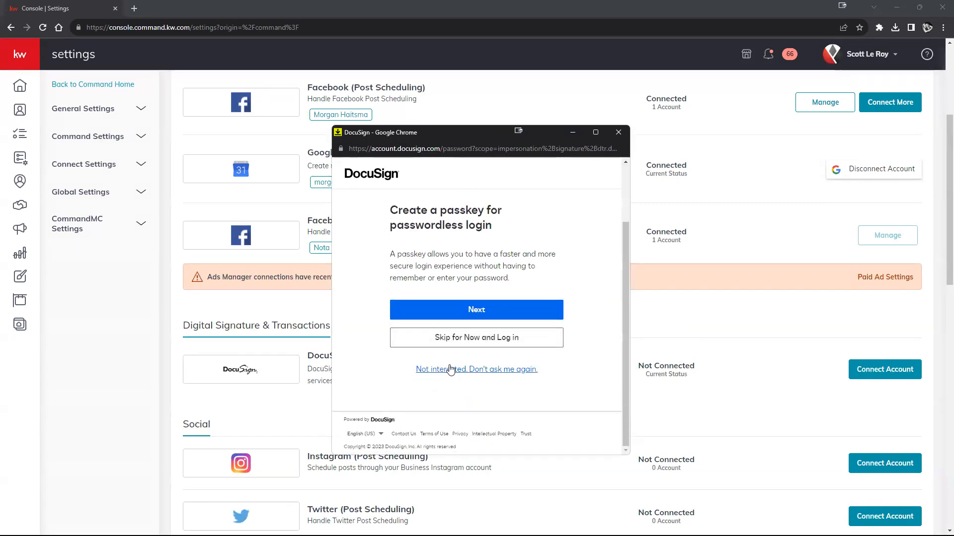
{"action": "left_click", "coordinate": [470, 341]}
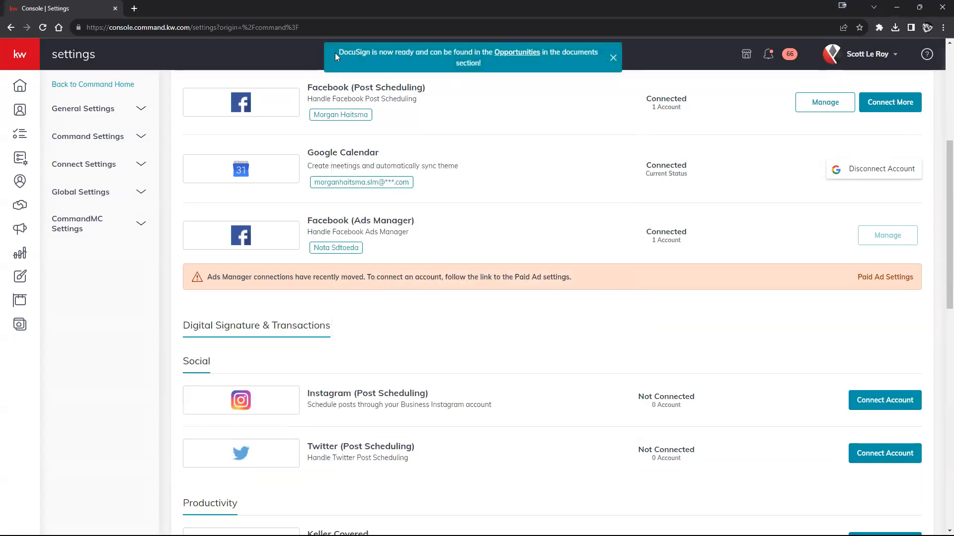
Review the DocuSign-ready message and connected account email, then return to the dashboard.
{"action": "left_click_drag", "start_coordinate": [335, 53], "coordinate": [446, 45]}
{"action": "left_click_drag", "start_coordinate": [515, 53], "coordinate": [523, 75]}
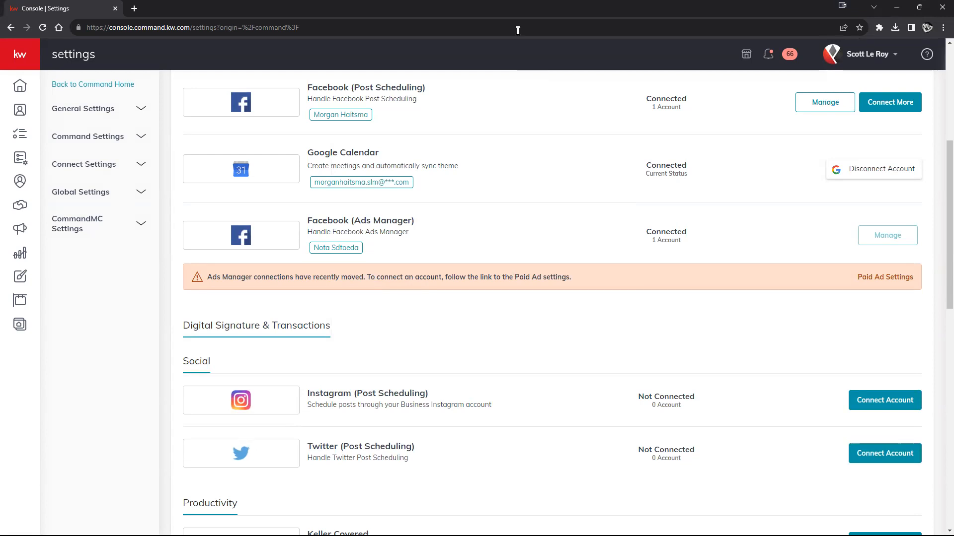
{"action": "scroll", "coordinate": [475, 296], "scroll_direction": "up", "scroll_amount": 6}
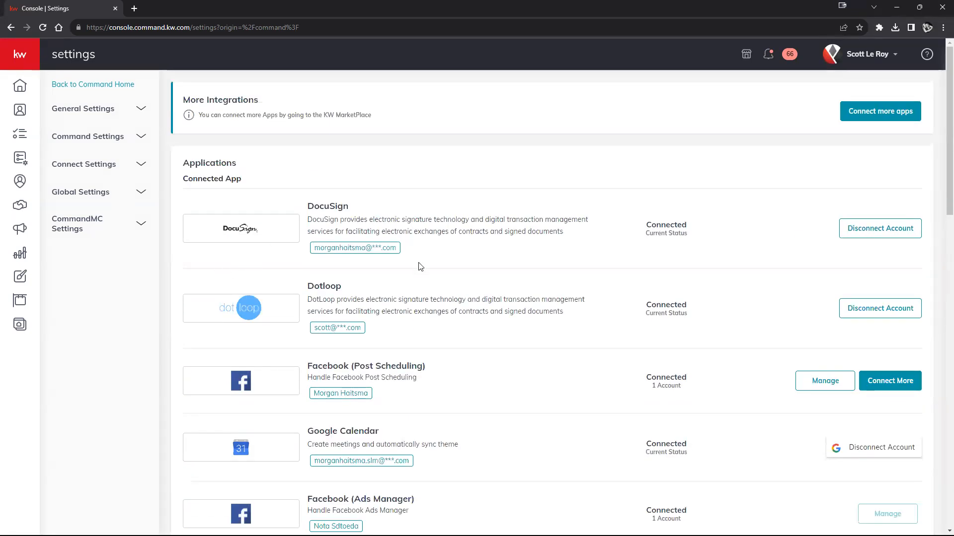
{"action": "left_click_drag", "start_coordinate": [311, 248], "coordinate": [408, 249]}
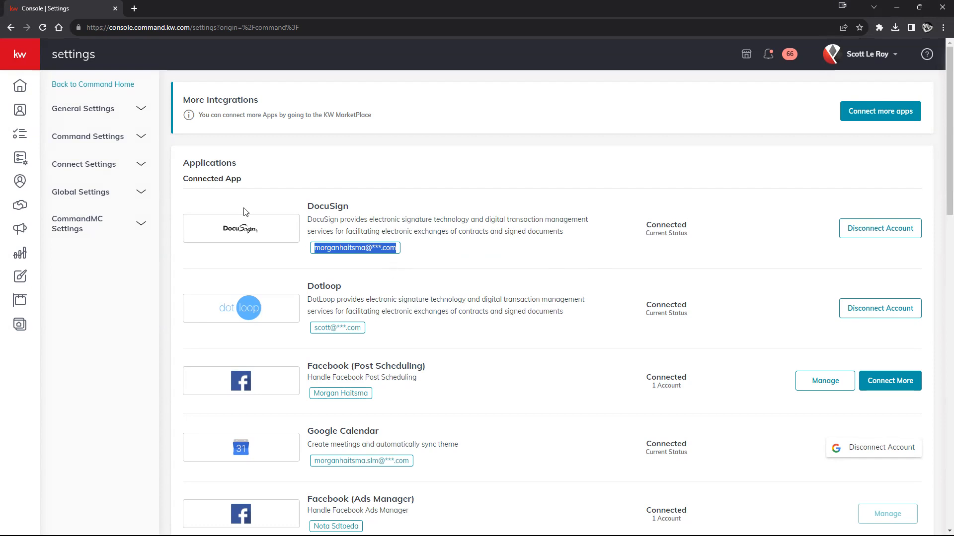
{"action": "left_click", "coordinate": [20, 109]}
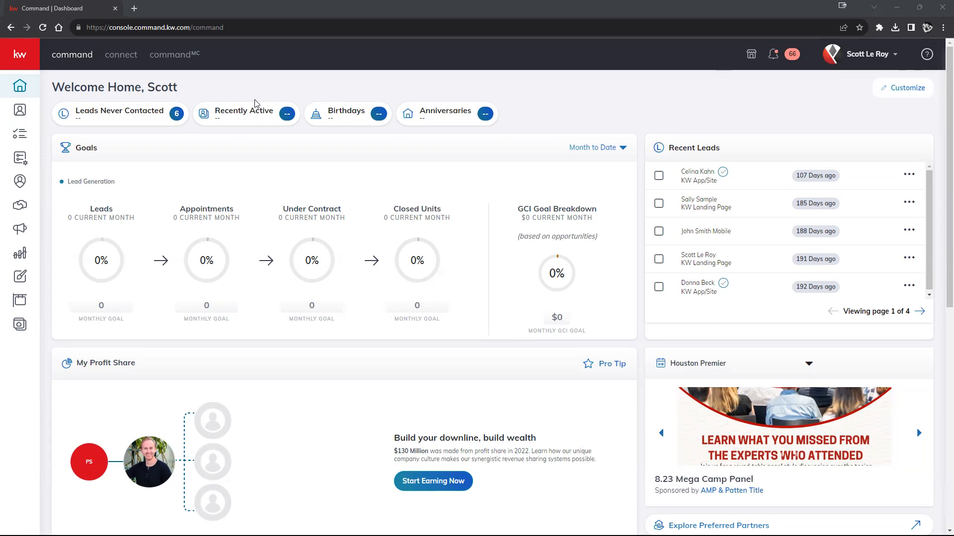
Expand the sidebar and go to Contacts.
{"action": "left_click", "coordinate": [14, 59]}
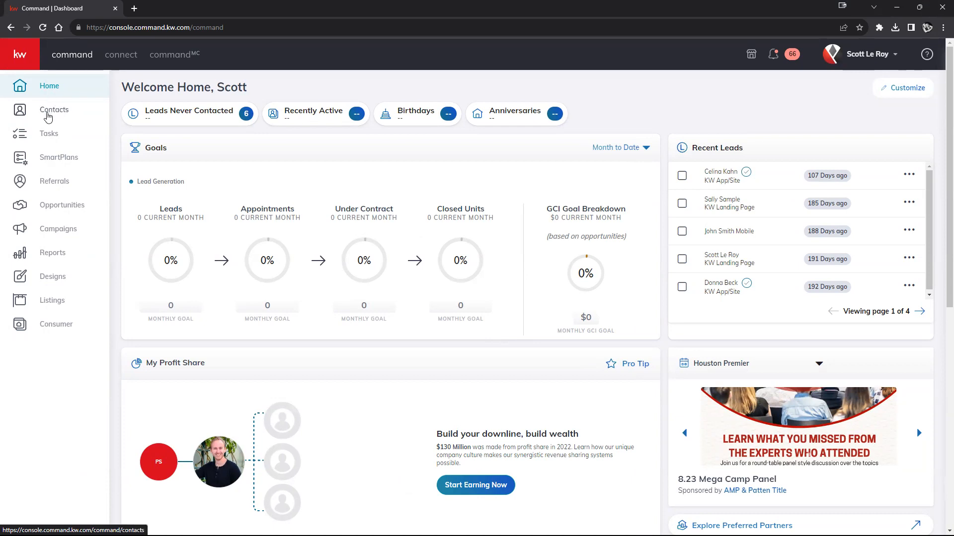
{"action": "left_click", "coordinate": [48, 115]}
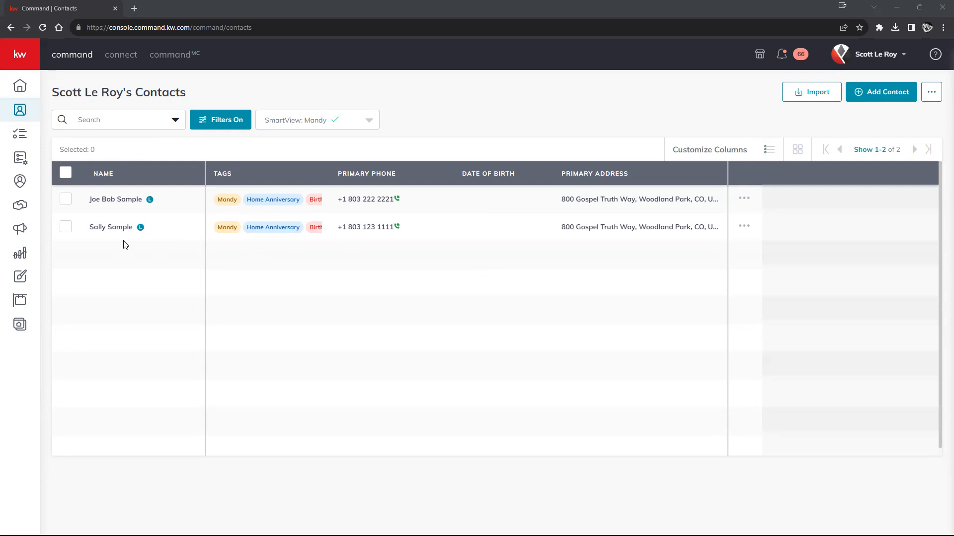
Tick the second sample contact, then open and close Add Contact without saving.
{"action": "left_click", "coordinate": [65, 229]}
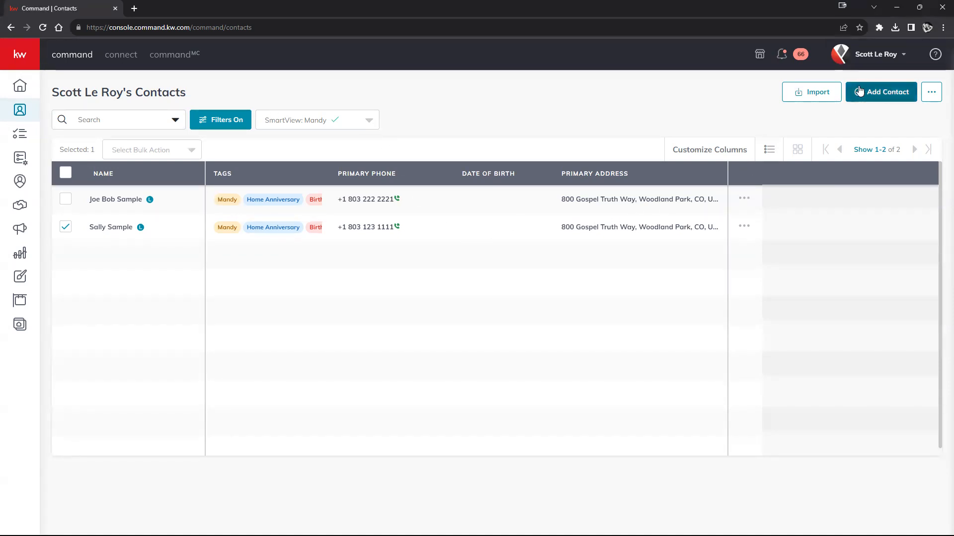
{"action": "left_click", "coordinate": [877, 94]}
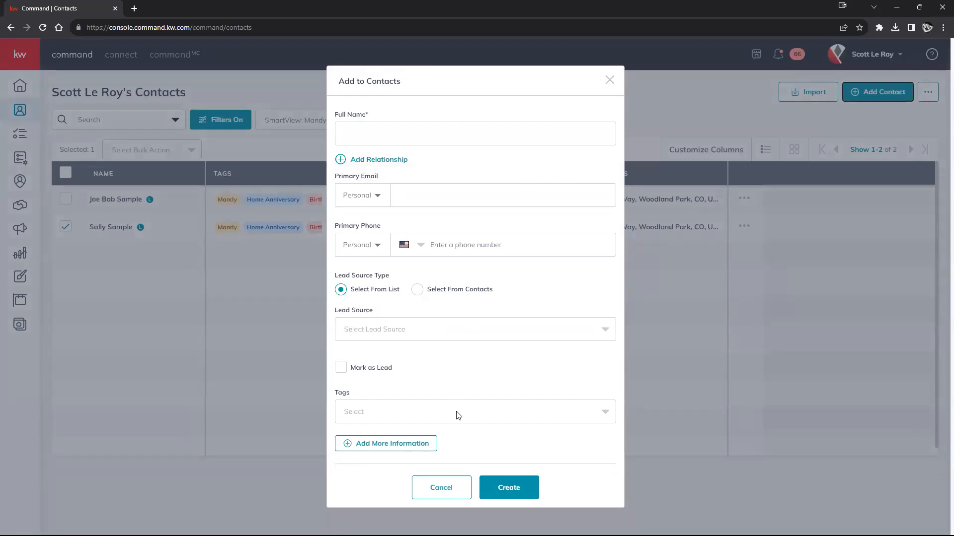
{"action": "left_click", "coordinate": [609, 81]}
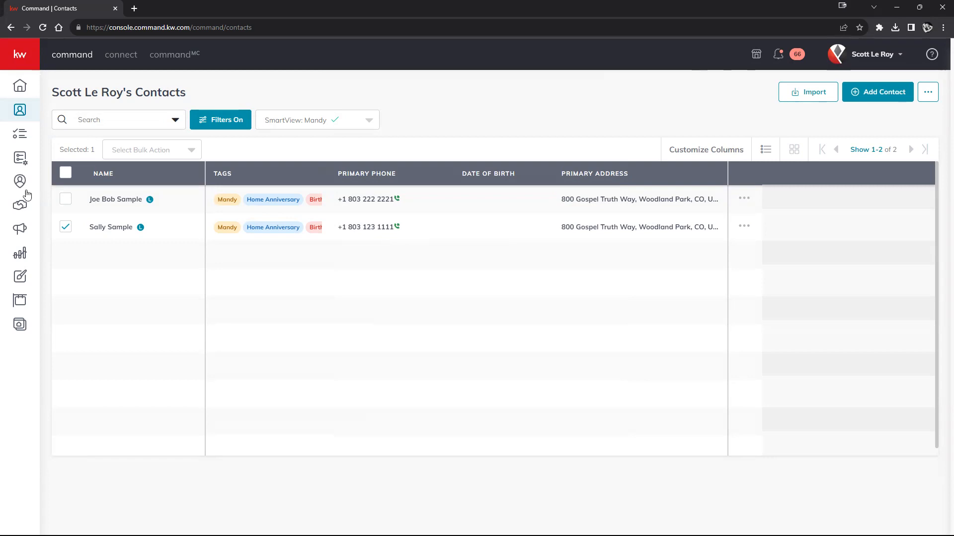
Open the second sample contact's details, visit Opportunities, then go back to the contact page.
{"action": "left_click", "coordinate": [110, 229]}
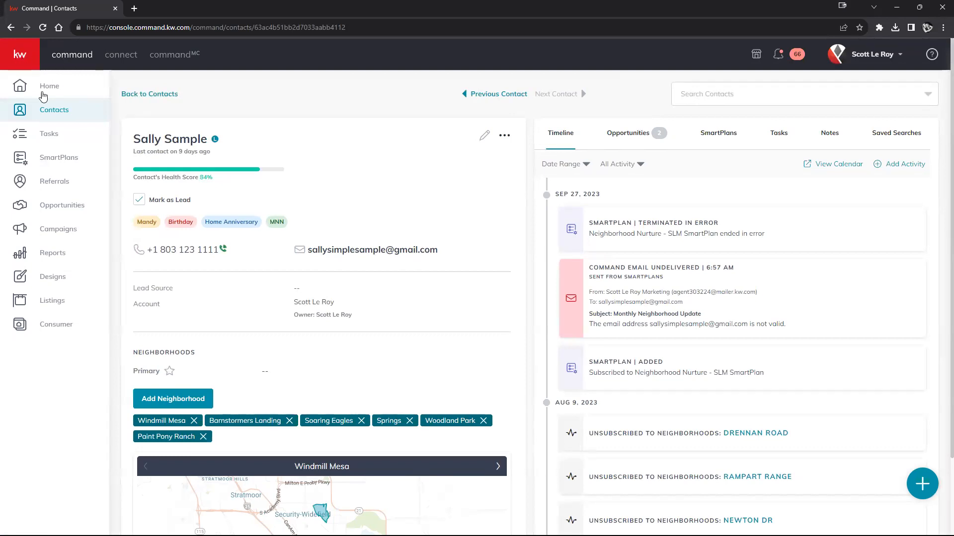
{"action": "left_click", "coordinate": [48, 210]}
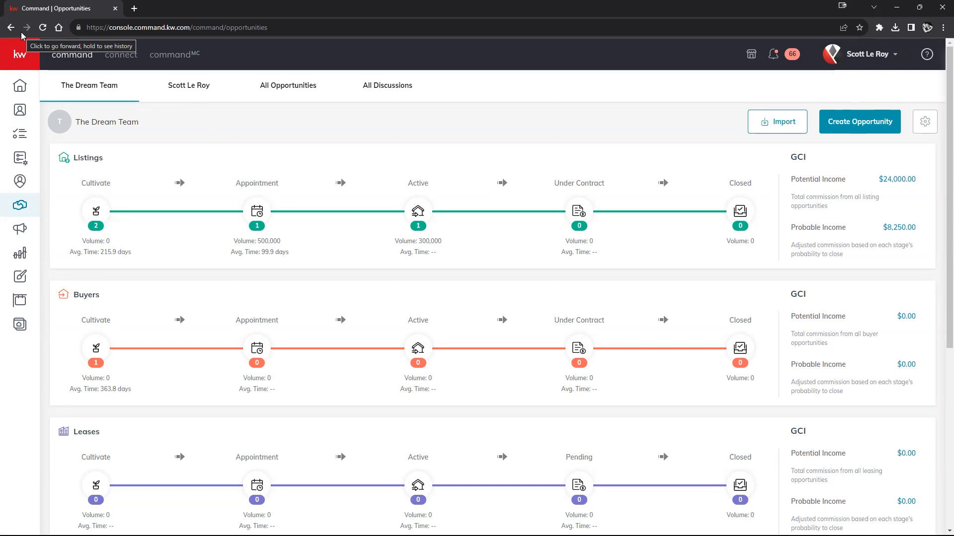
{"action": "left_click", "coordinate": [11, 27]}
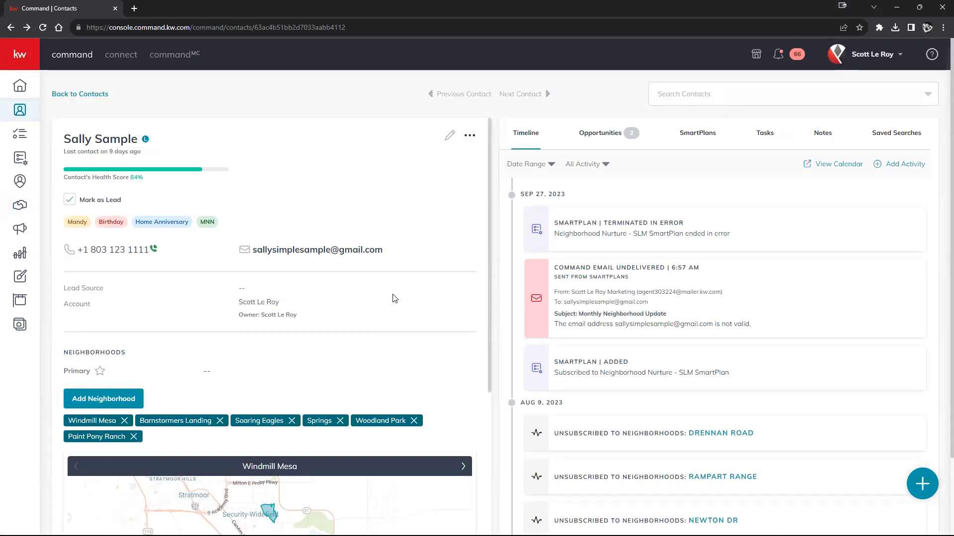
{"action": "scroll", "coordinate": [341, 344], "scroll_direction": "down", "scroll_amount": 4}
{"action": "scroll", "coordinate": [383, 321], "scroll_direction": "up", "scroll_amount": 4}
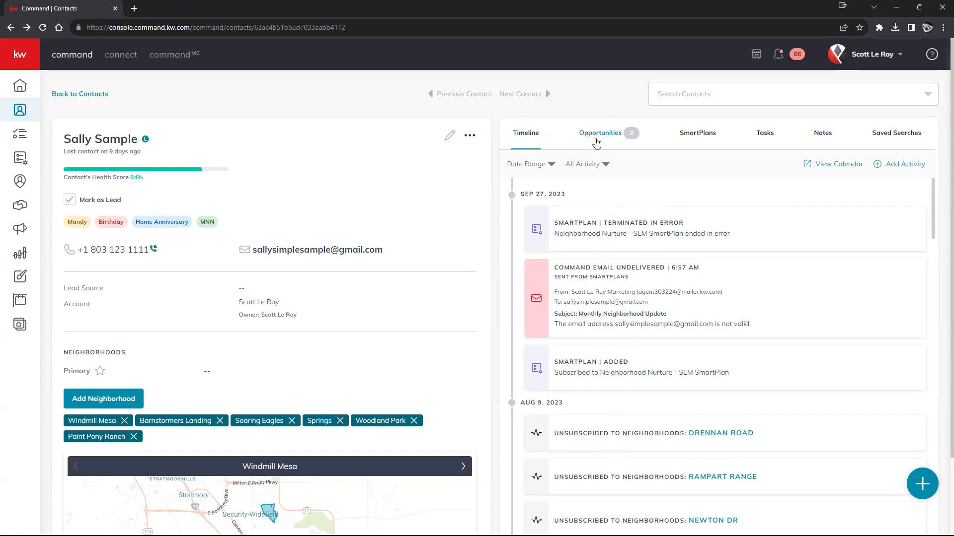
Show the contact's two existing opportunities, then open and close the new-opportunity form unsaved.
{"action": "left_click", "coordinate": [602, 138]}
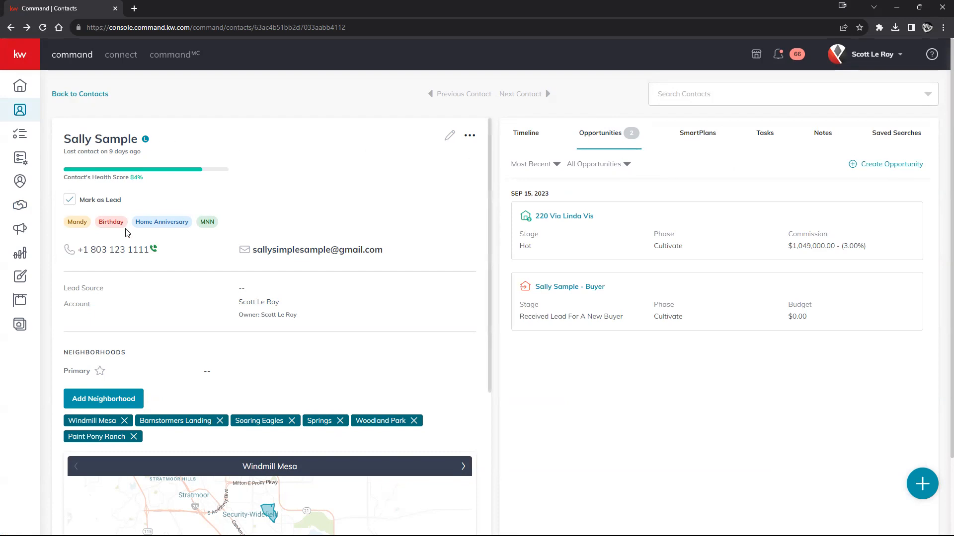
{"action": "left_click_drag", "start_coordinate": [66, 140], "coordinate": [171, 136]}
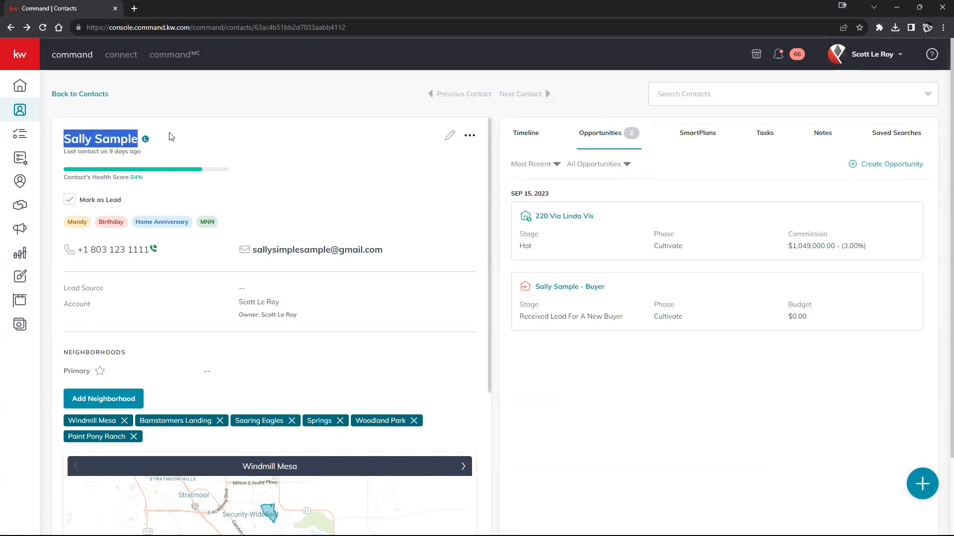
{"action": "left_click", "coordinate": [885, 166]}
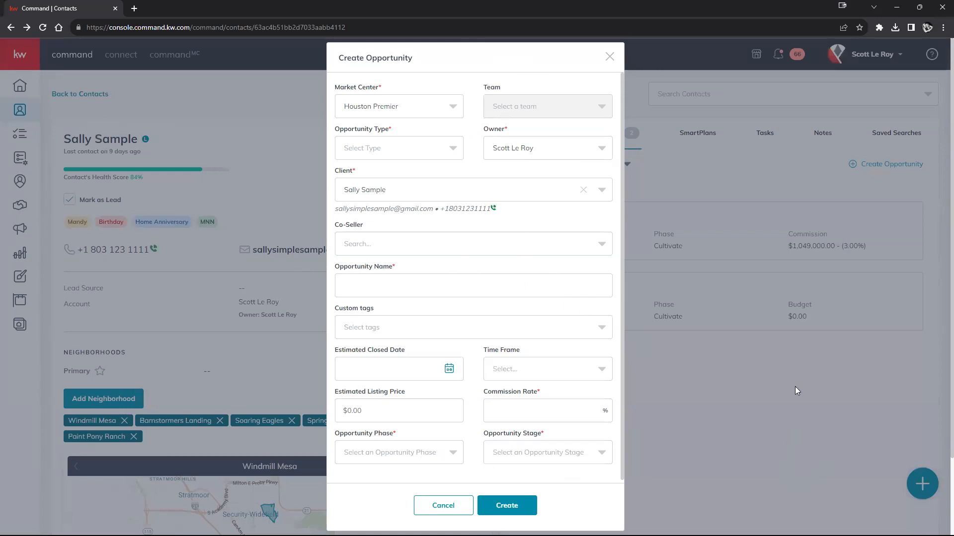
{"action": "left_click", "coordinate": [610, 56]}
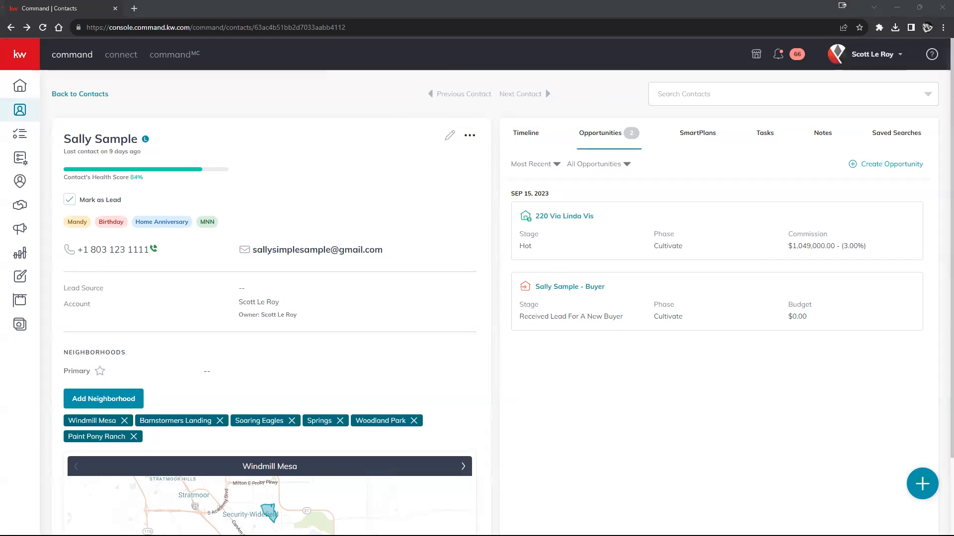
{"action": "mouse_move", "coordinate": [30, 244]}
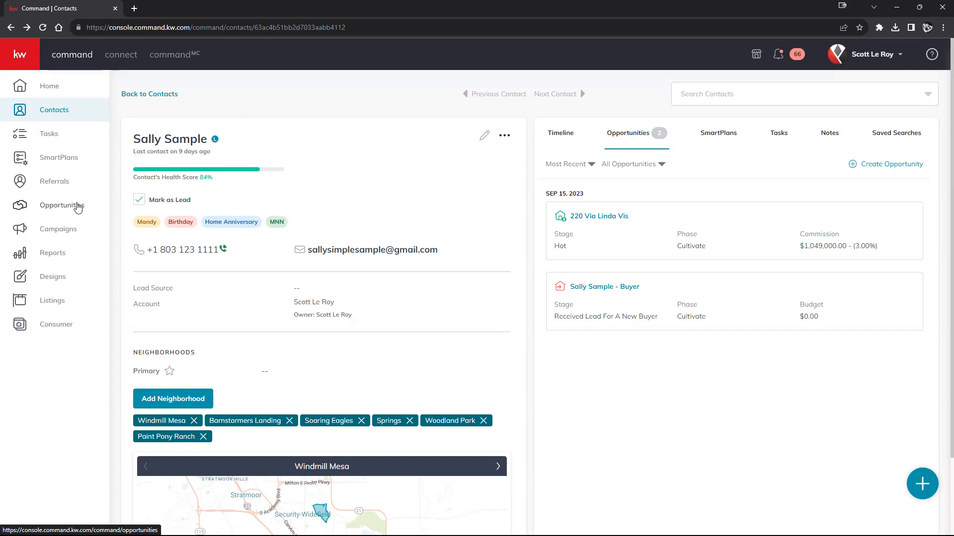
Go to The Dream Team's Opportunities pipeline and dismiss the Create Opportunity form without saving.
{"action": "left_click", "coordinate": [76, 210]}
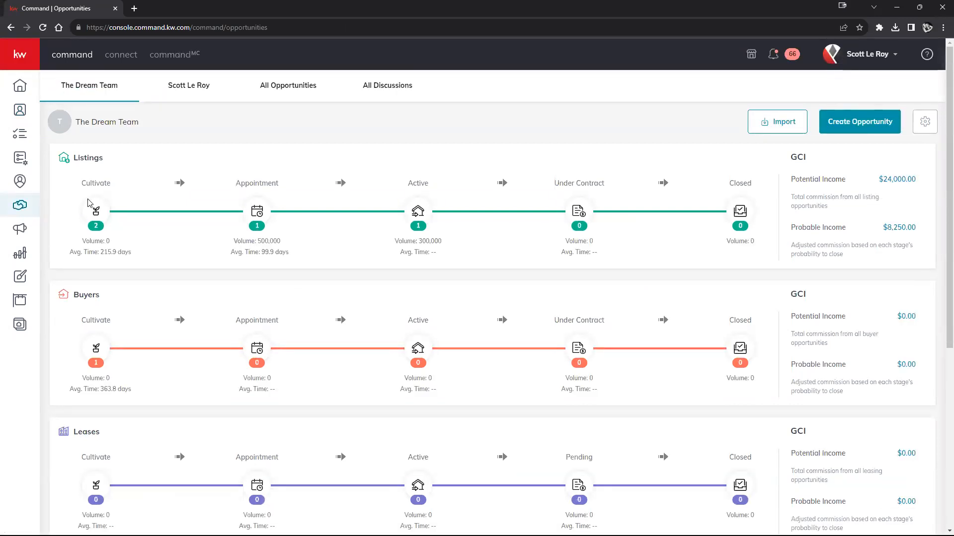
{"action": "left_click", "coordinate": [857, 124]}
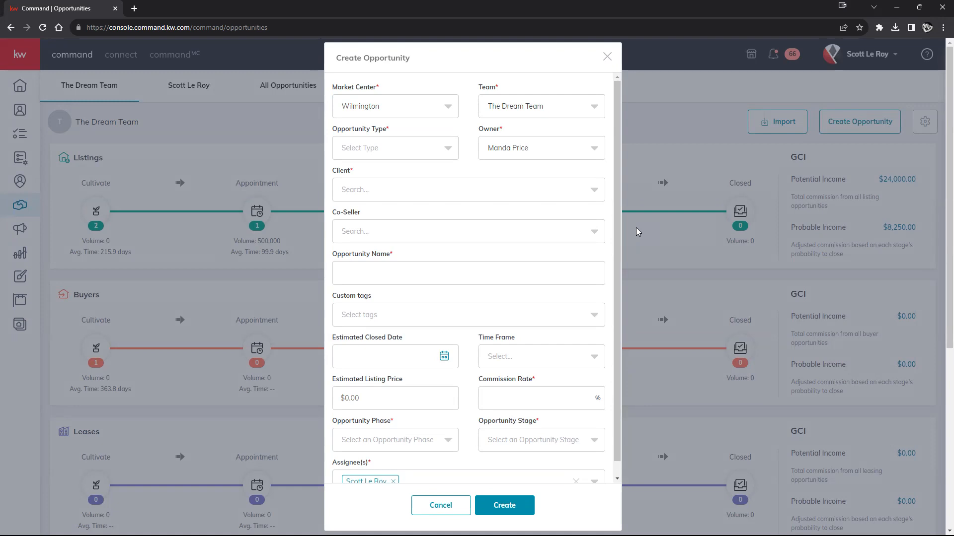
{"action": "left_click", "coordinate": [607, 57]}
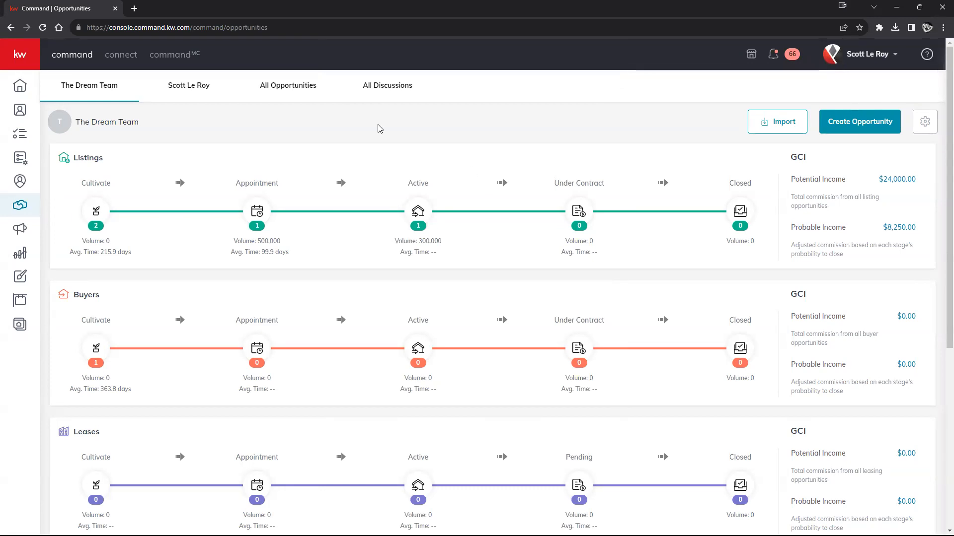
{"action": "mouse_move", "coordinate": [27, 213]}
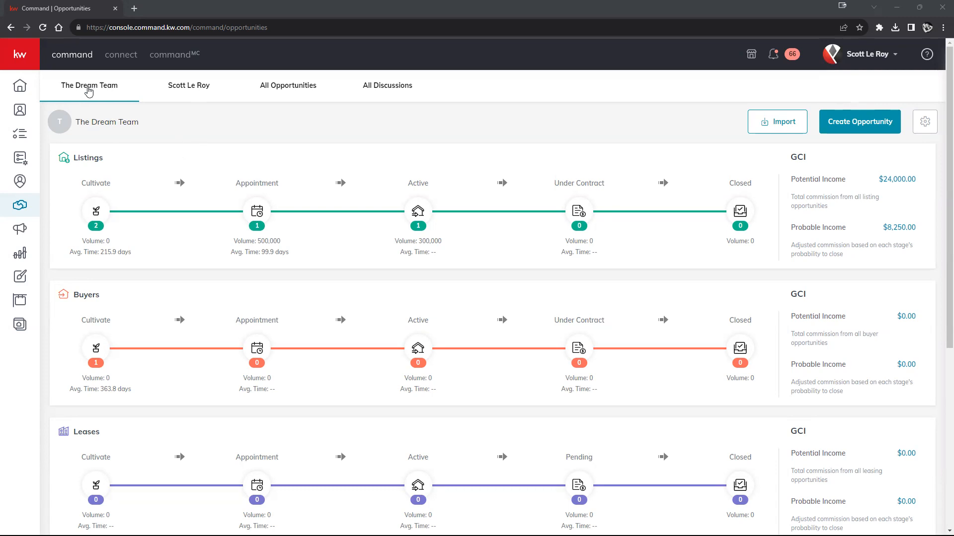
Check the team choices in a new opportunity form, keep The Dream Team, and close it unsaved.
{"action": "left_click", "coordinate": [869, 127]}
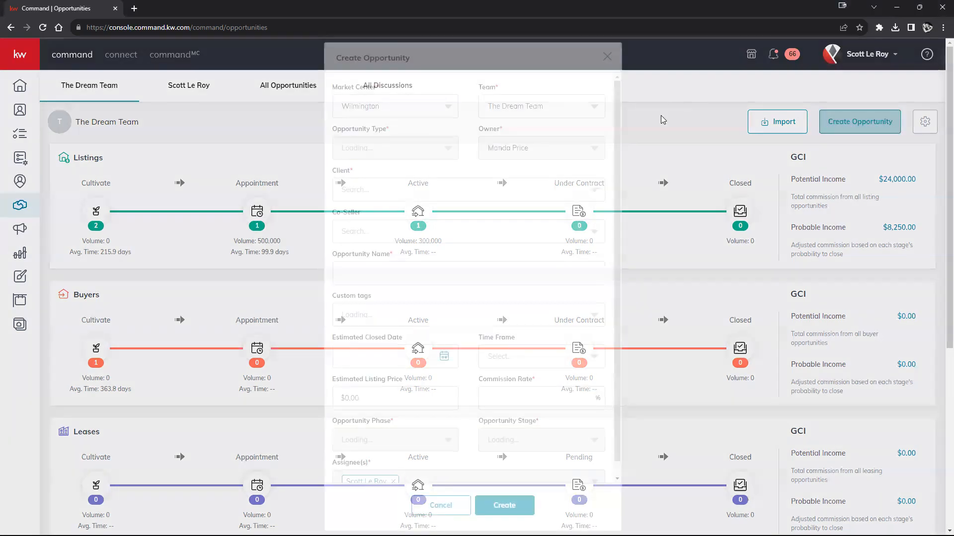
{"action": "left_click", "coordinate": [516, 105]}
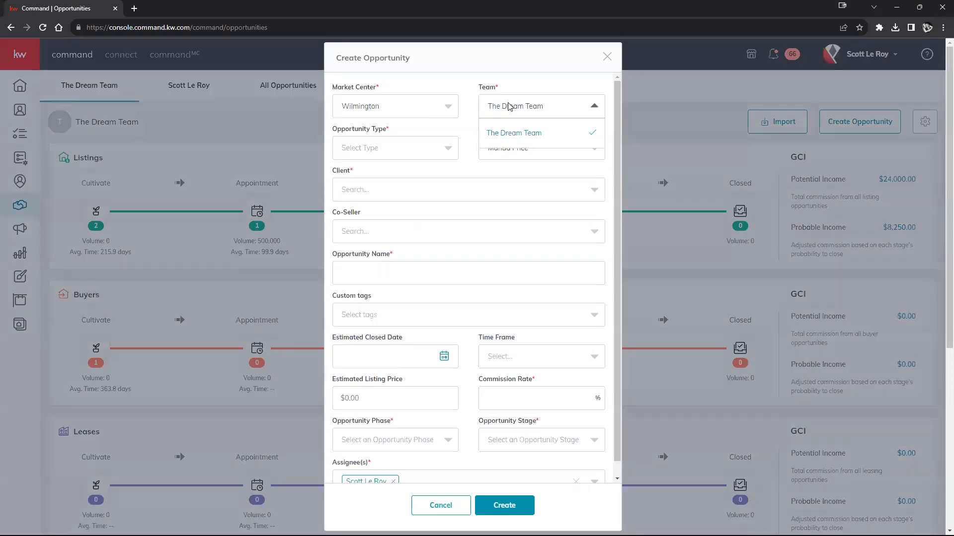
{"action": "left_click", "coordinate": [599, 112]}
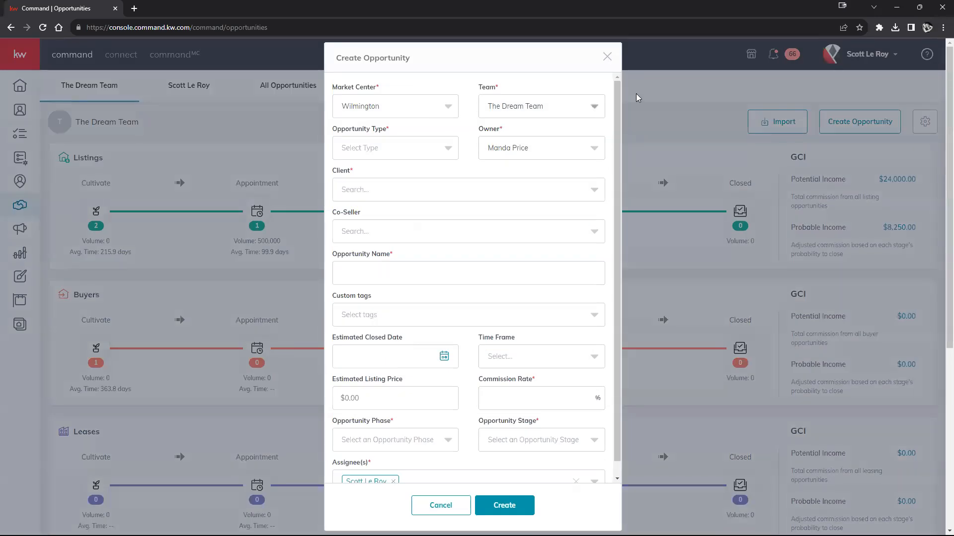
{"action": "left_click", "coordinate": [607, 57]}
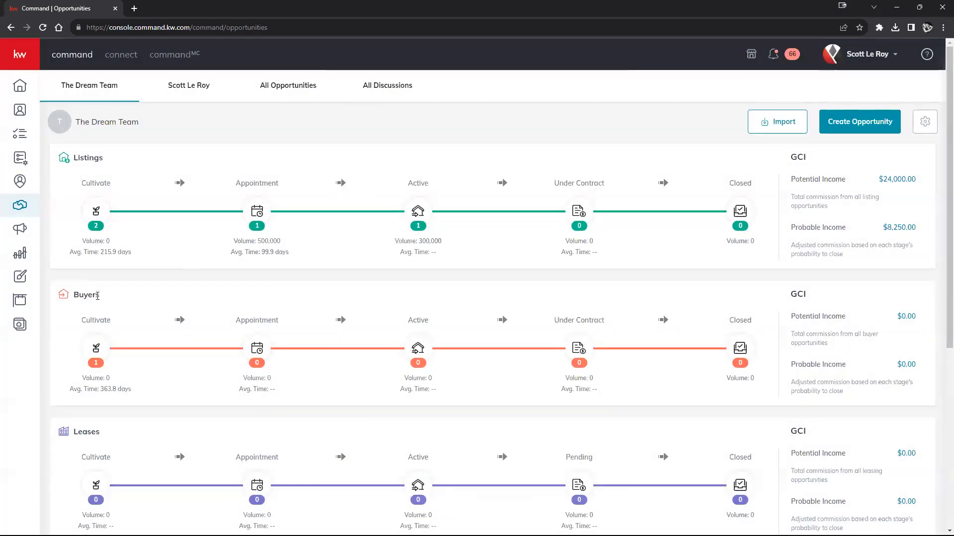
Switch to the agent's own opportunities pipeline and review its figures.
{"action": "left_click", "coordinate": [193, 90]}
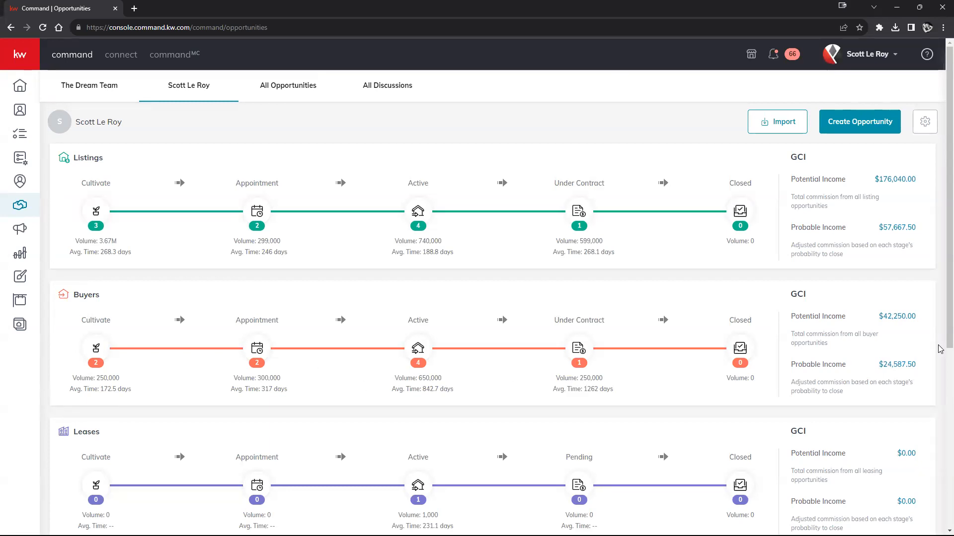
{"action": "scroll", "coordinate": [498, 337], "scroll_direction": "down", "scroll_amount": 4}
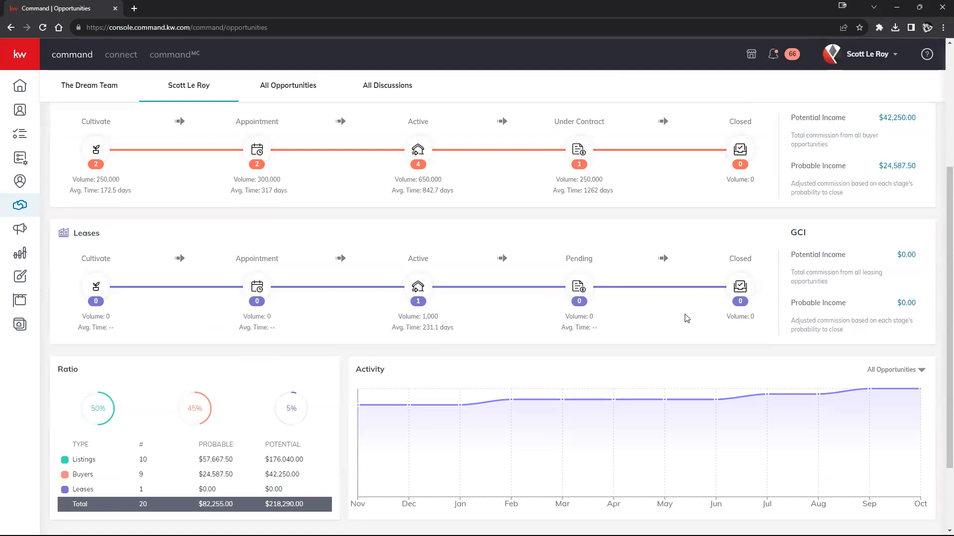
{"action": "scroll", "coordinate": [686, 318], "scroll_direction": "up", "scroll_amount": 3}
{"action": "scroll", "coordinate": [488, 323], "scroll_direction": "down", "scroll_amount": 5}
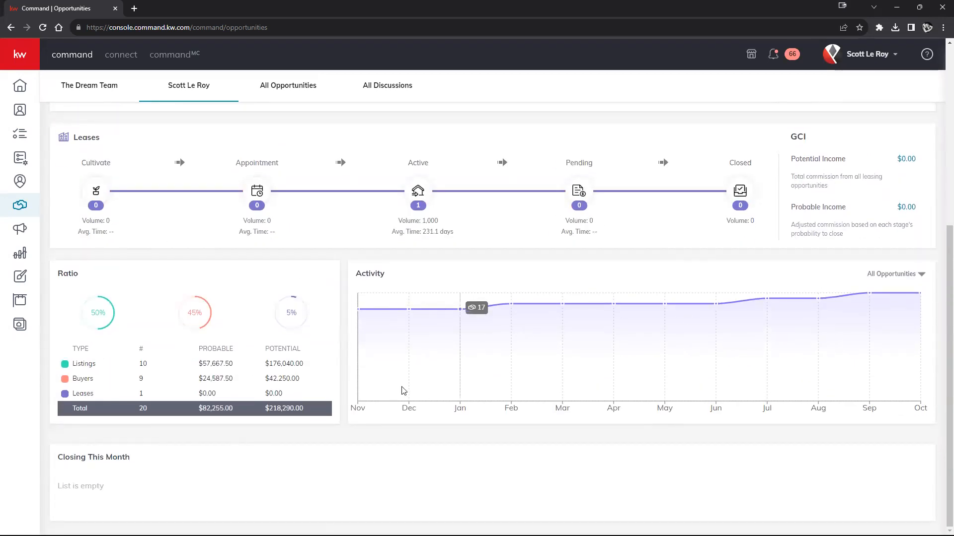
{"action": "scroll", "coordinate": [581, 372], "scroll_direction": "up", "scroll_amount": 1}
{"action": "scroll", "coordinate": [579, 372], "scroll_direction": "up", "scroll_amount": 5}
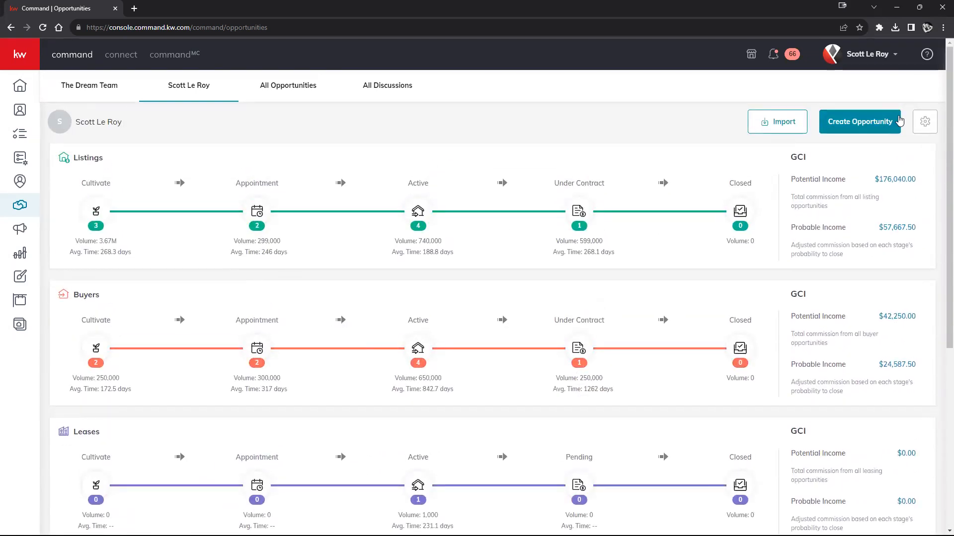
Set the browser page zoom to 110%.
{"action": "left_click", "coordinate": [942, 29]}
{"action": "left_click", "coordinate": [912, 147]}
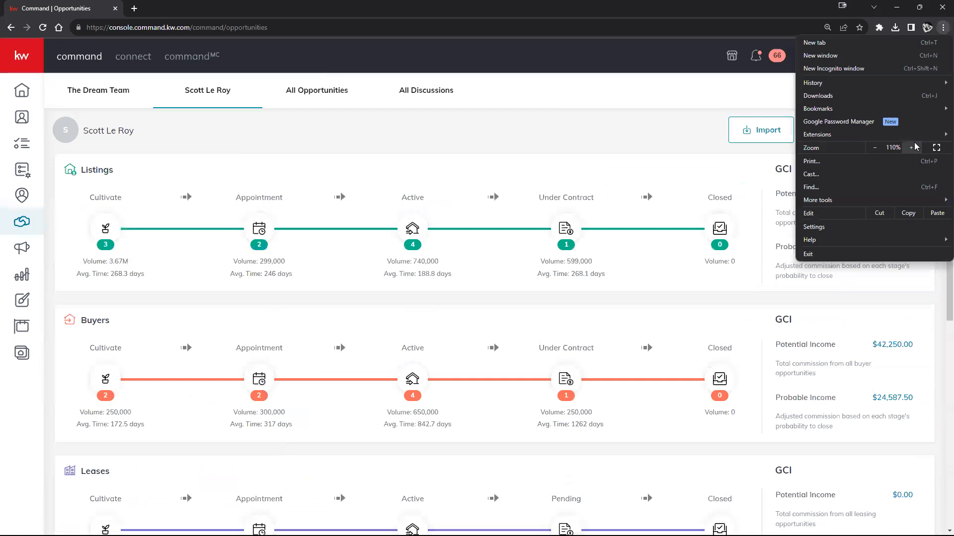
{"action": "left_click", "coordinate": [912, 148]}
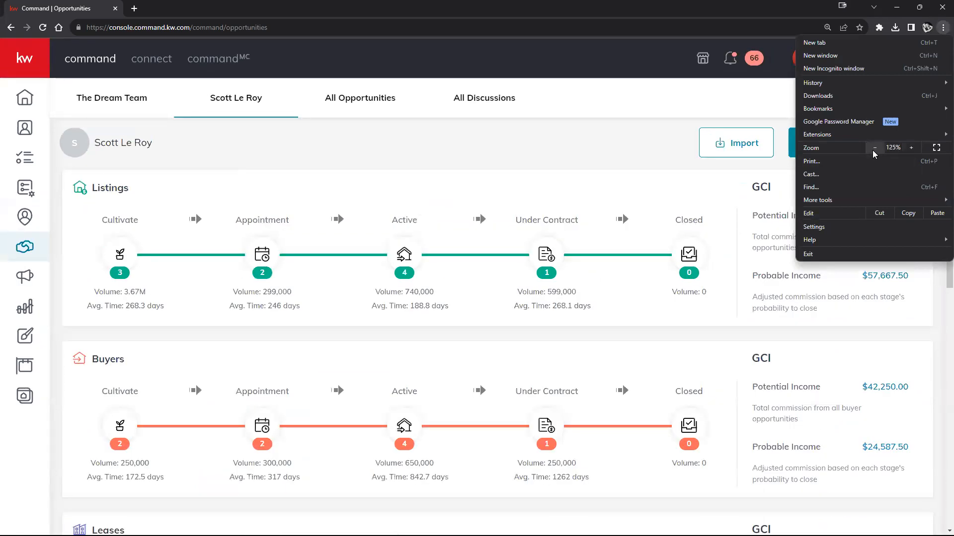
{"action": "left_click", "coordinate": [875, 148]}
{"action": "left_click", "coordinate": [617, 132]}
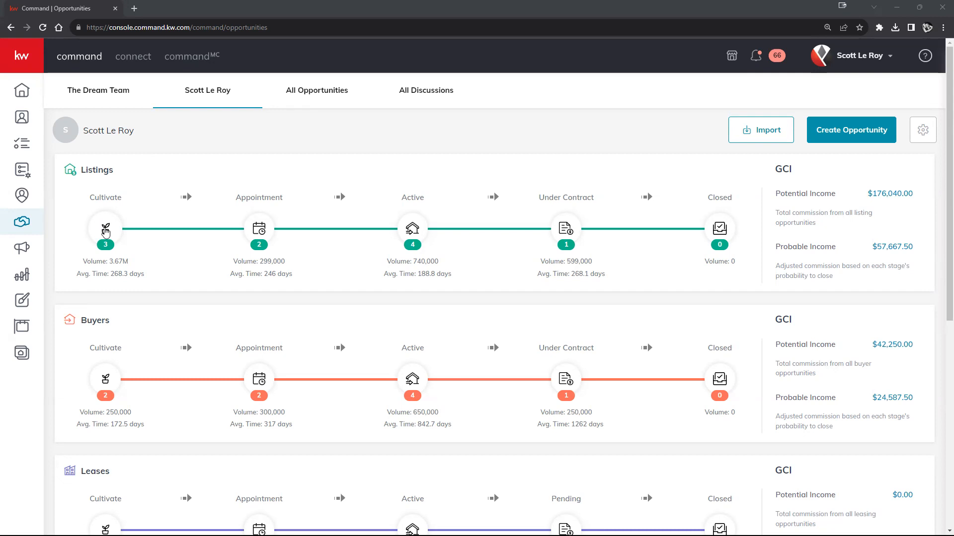
Browse the Listings Cultivate and Active boards, then open the Buyers Active board.
{"action": "left_click", "coordinate": [105, 229]}
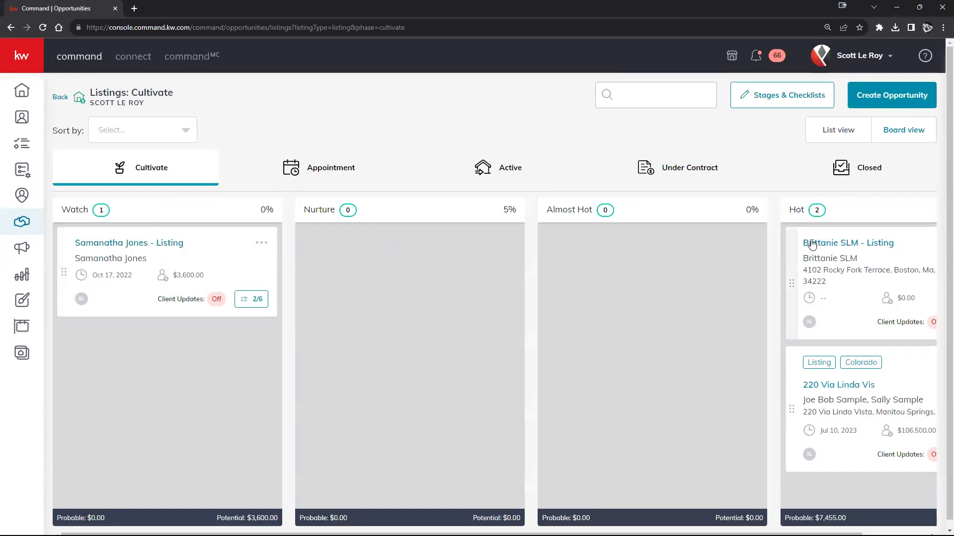
{"action": "triple_click", "coordinate": [632, 210]}
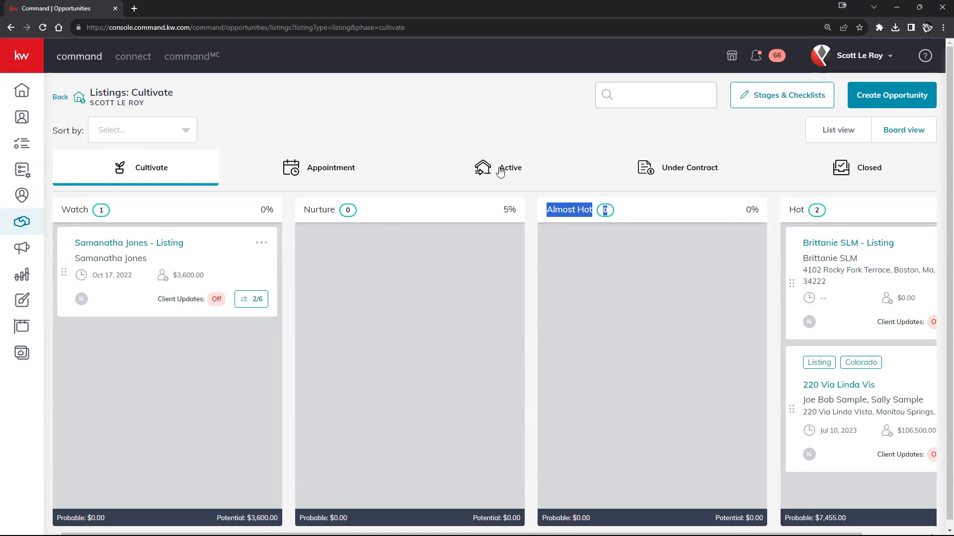
{"action": "left_click", "coordinate": [498, 172]}
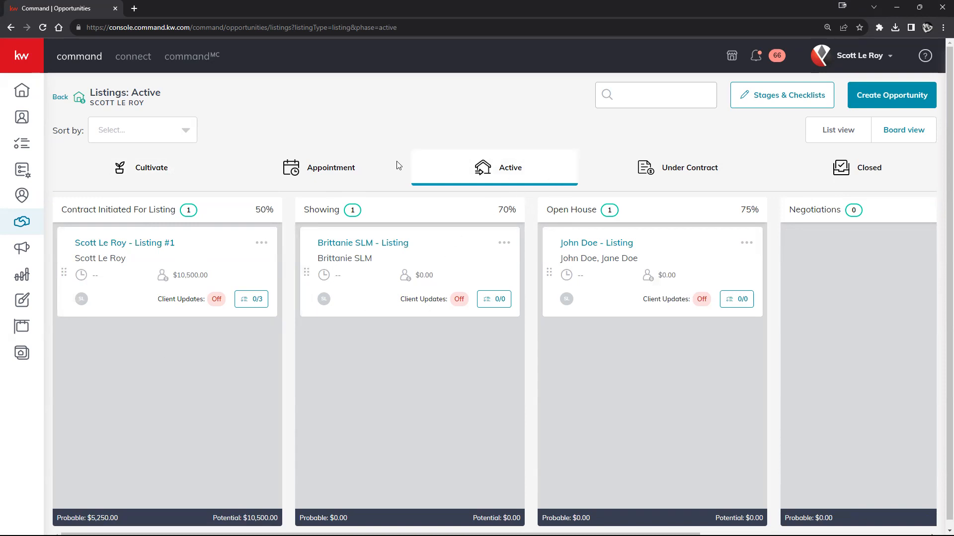
{"action": "left_click", "coordinate": [60, 97]}
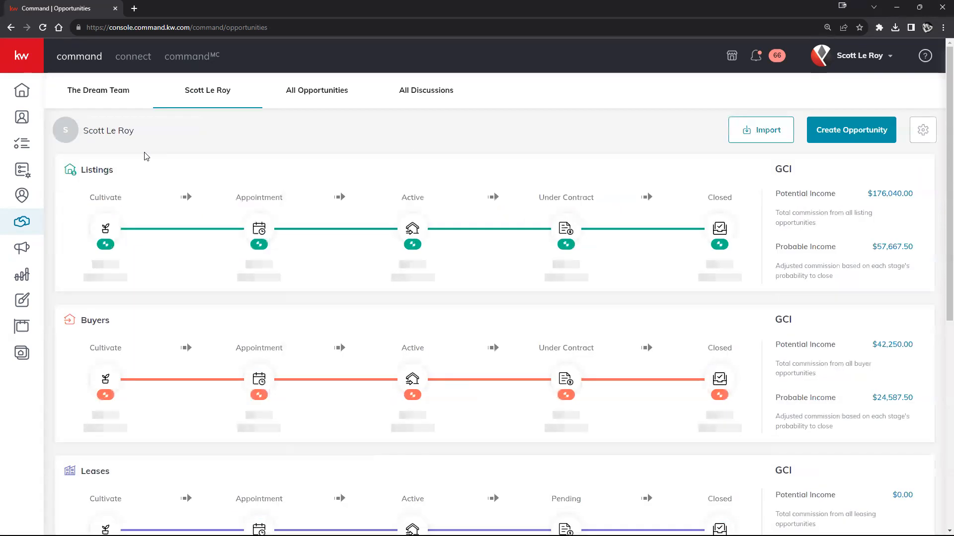
{"action": "left_click", "coordinate": [412, 378]}
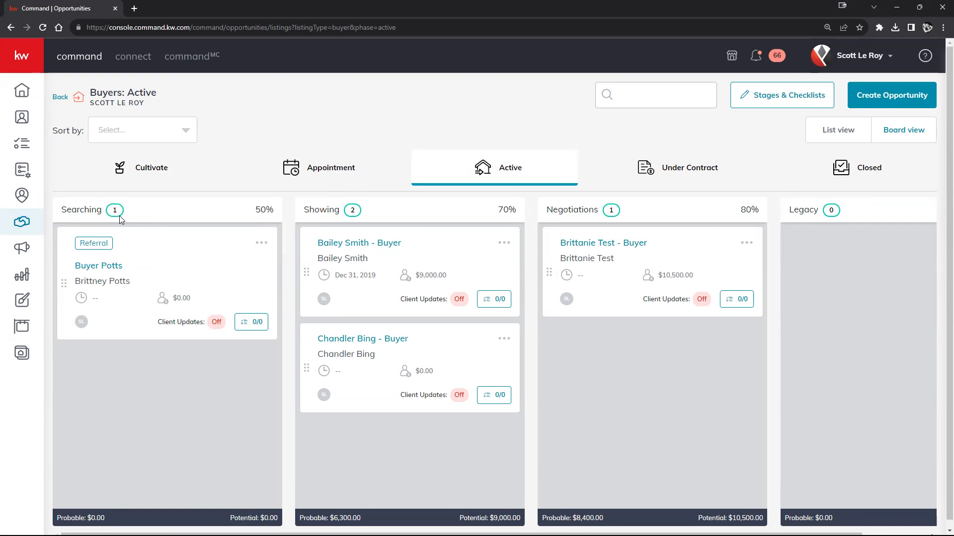
Go back from the Buyers: Active board to the opportunities overview.
{"action": "left_click", "coordinate": [64, 99]}
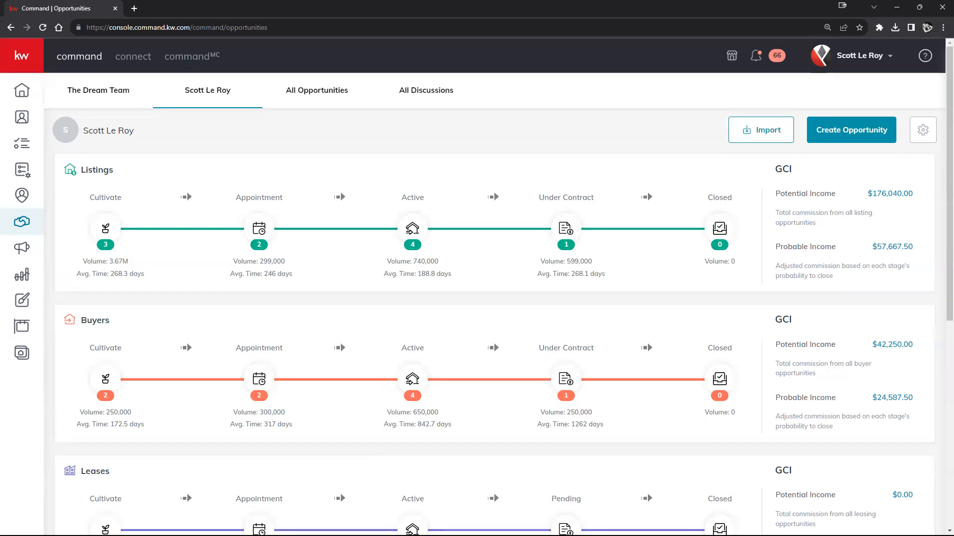
{"action": "left_click_drag", "start_coordinate": [78, 416], "coordinate": [144, 417]}
{"action": "left_click", "coordinate": [78, 423]}
{"action": "left_click_drag", "start_coordinate": [79, 423], "coordinate": [149, 427]}
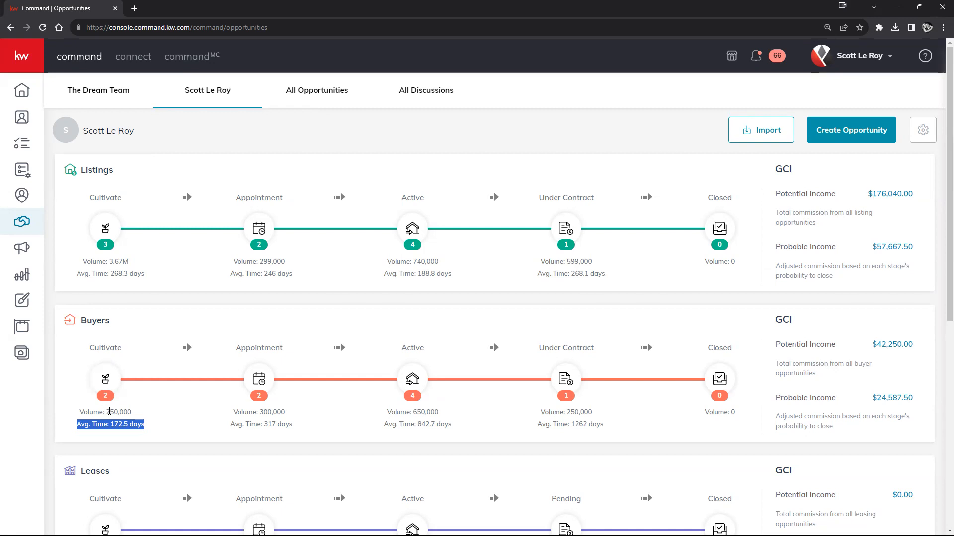
{"action": "left_click_drag", "start_coordinate": [107, 412], "coordinate": [131, 413]}
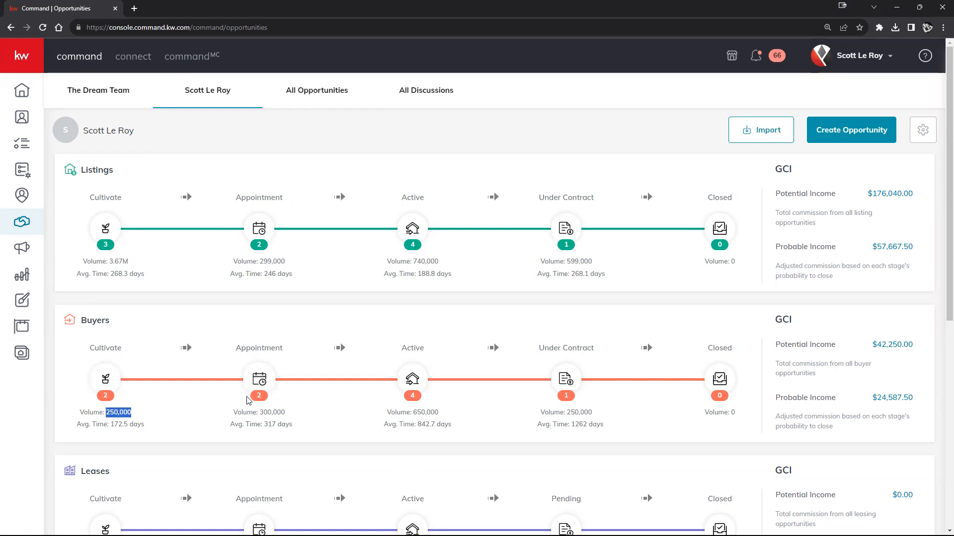
{"action": "left_click_drag", "start_coordinate": [263, 413], "coordinate": [280, 412]}
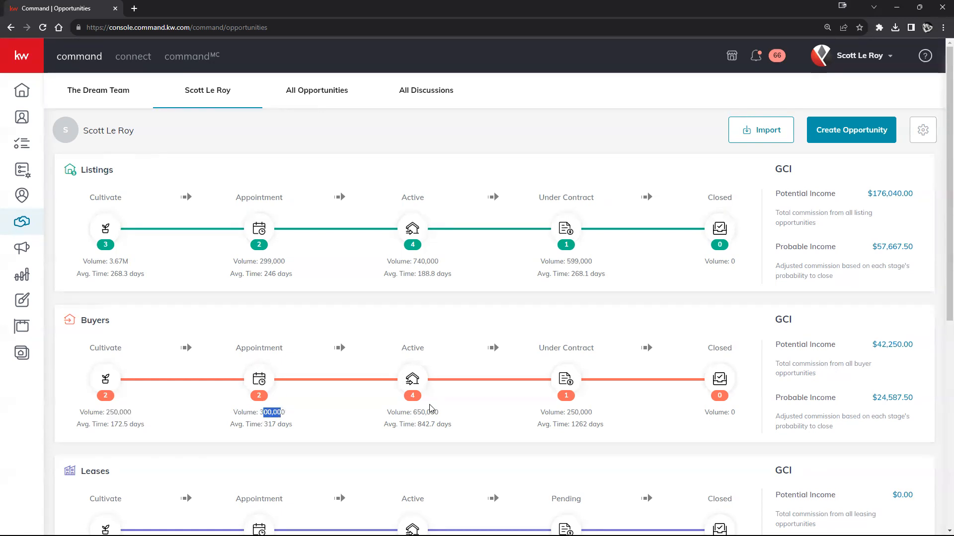
{"action": "left_click_drag", "start_coordinate": [413, 413], "coordinate": [434, 415]}
{"action": "left_click_drag", "start_coordinate": [566, 412], "coordinate": [614, 419]}
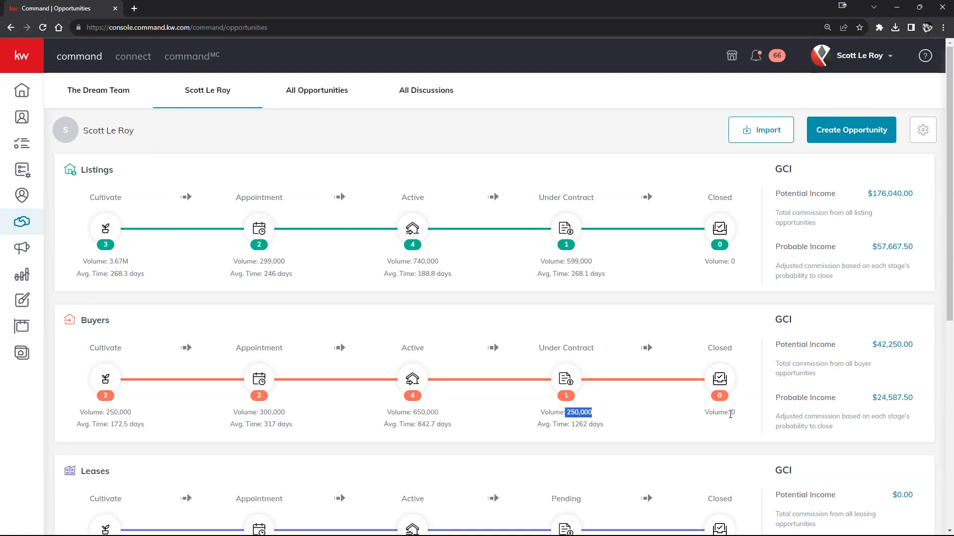
{"action": "left_click_drag", "start_coordinate": [730, 414], "coordinate": [733, 410]}
{"action": "left_click", "coordinate": [669, 428]}
{"action": "left_click_drag", "start_coordinate": [776, 173], "coordinate": [803, 171]}
{"action": "left_click_drag", "start_coordinate": [779, 319], "coordinate": [816, 318]}
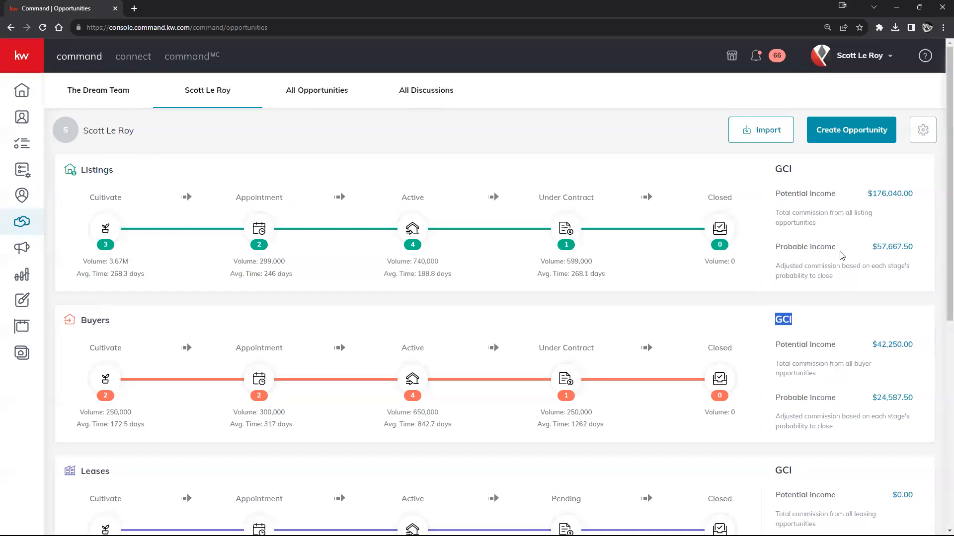
Highlight the Ratio table's Listings (10), Buyers (9), probable and potential amounts, and Total row.
{"action": "scroll", "coordinate": [842, 256], "scroll_direction": "down", "scroll_amount": 6}
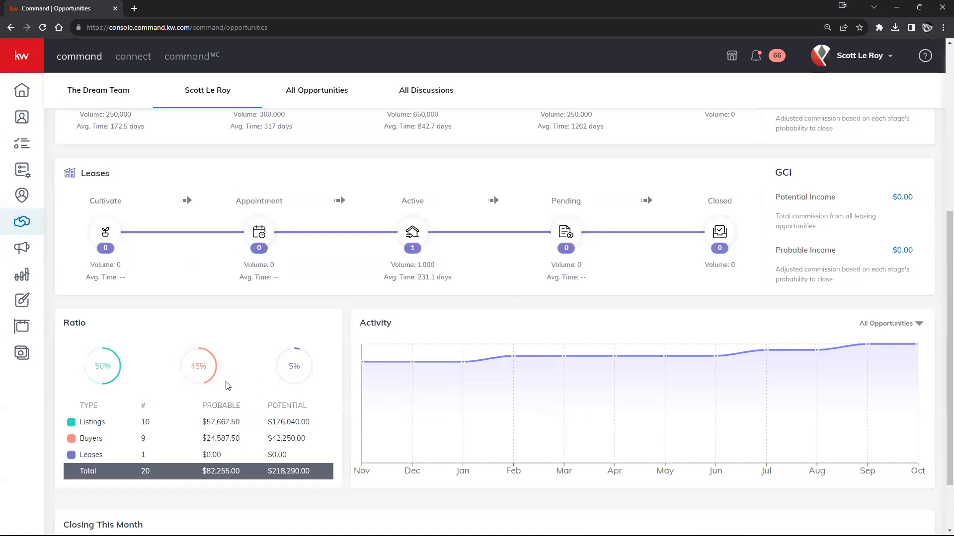
{"action": "scroll", "coordinate": [235, 398], "scroll_direction": "up", "scroll_amount": 1}
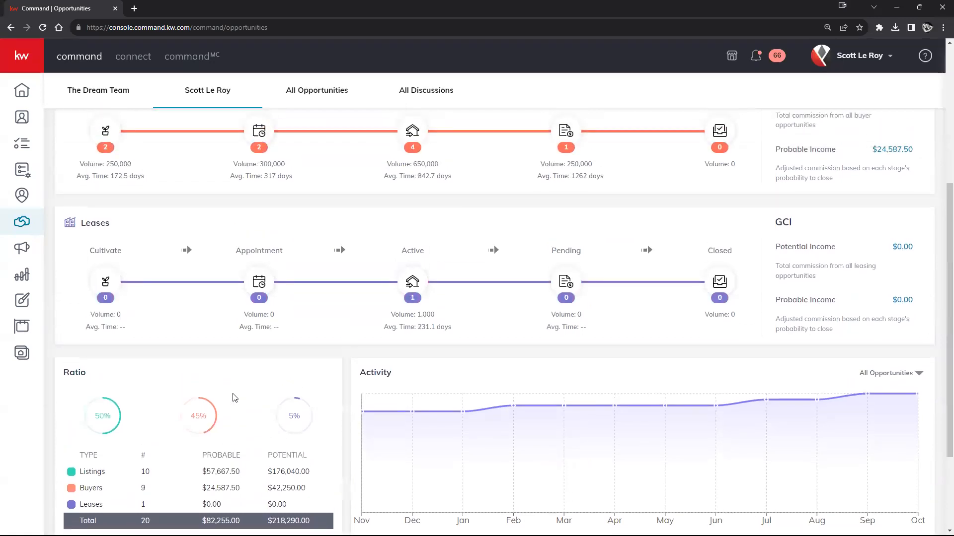
{"action": "scroll", "coordinate": [436, 356], "scroll_direction": "down", "scroll_amount": 2}
{"action": "scroll", "coordinate": [257, 357], "scroll_direction": "up", "scroll_amount": 6}
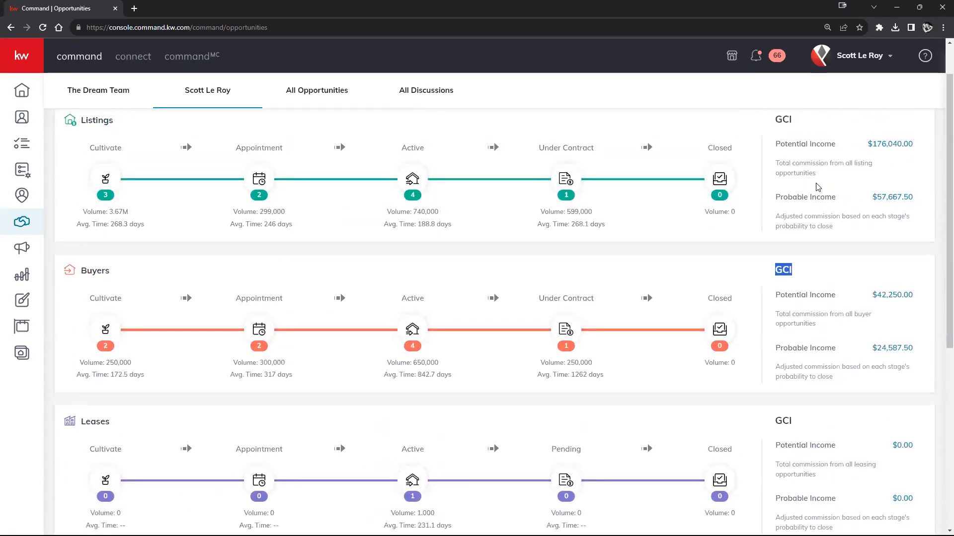
{"action": "scroll", "coordinate": [264, 379], "scroll_direction": "down", "scroll_amount": 5}
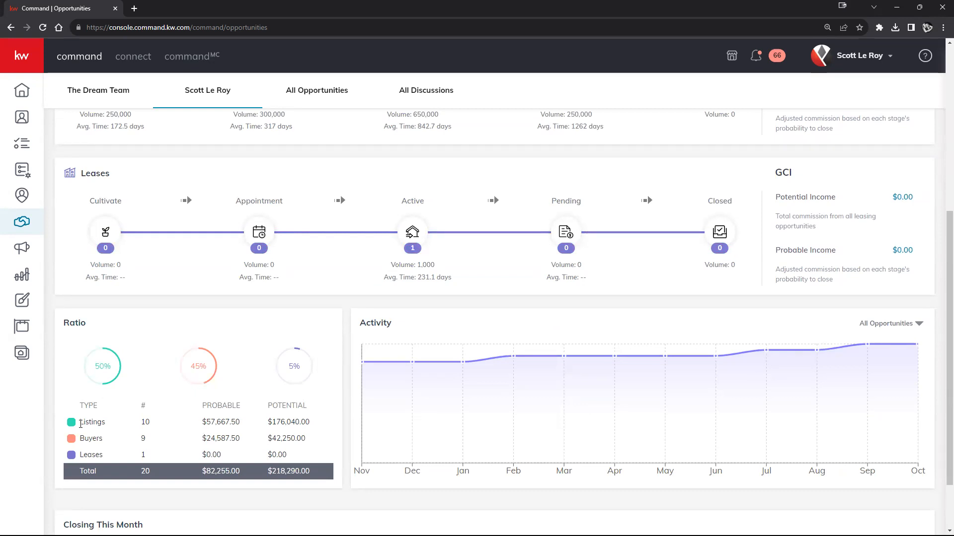
{"action": "left_click_drag", "start_coordinate": [80, 424], "coordinate": [147, 423]}
{"action": "left_click_drag", "start_coordinate": [81, 440], "coordinate": [243, 434]}
{"action": "left_click_drag", "start_coordinate": [207, 439], "coordinate": [313, 440]}
{"action": "left_click_drag", "start_coordinate": [207, 422], "coordinate": [318, 428]}
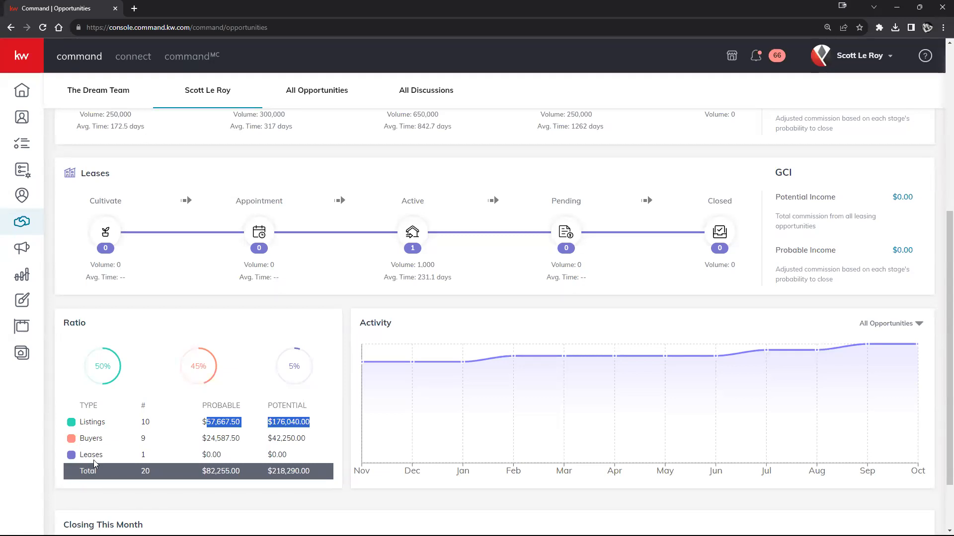
{"action": "left_click_drag", "start_coordinate": [78, 471], "coordinate": [117, 473]}
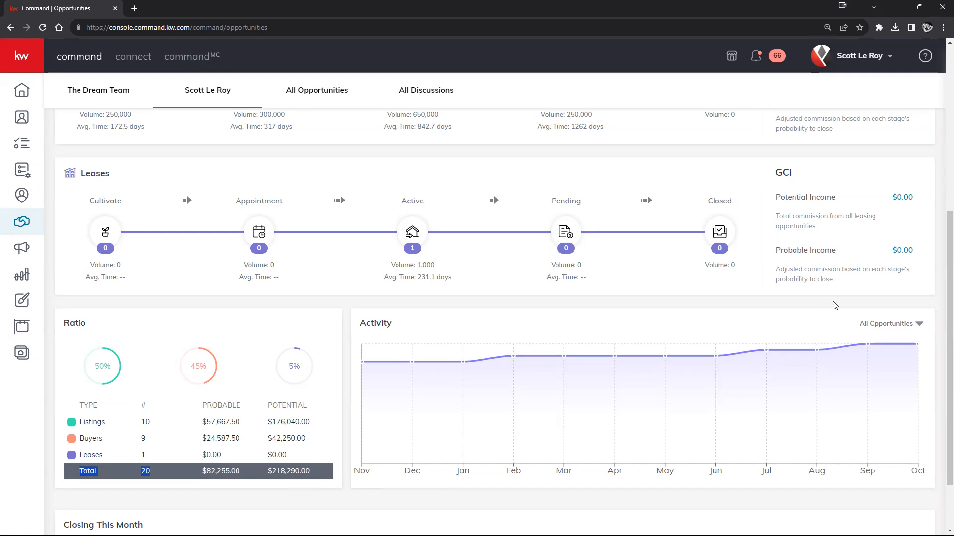
Expand the All Opportunities type filter above the Activity chart.
{"action": "scroll", "coordinate": [835, 302], "scroll_direction": "up", "scroll_amount": 5}
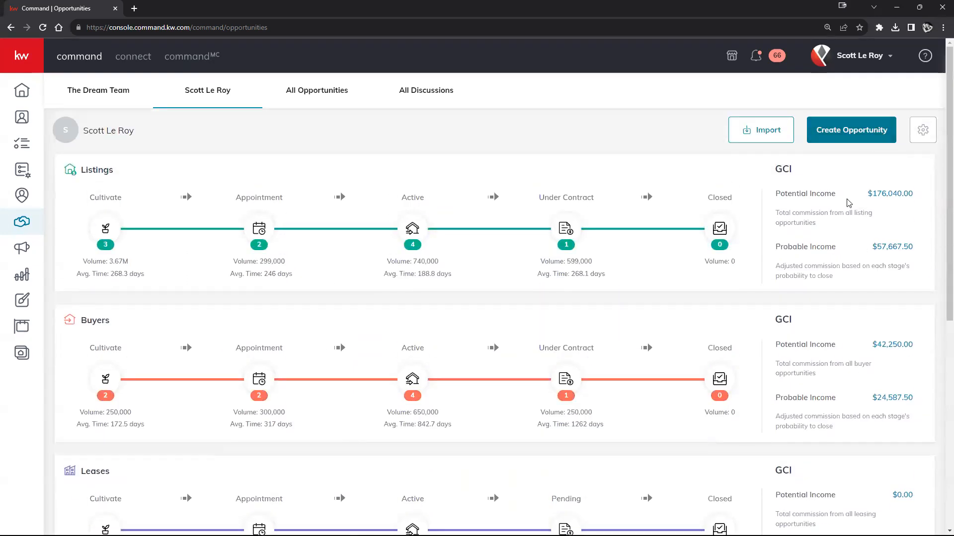
{"action": "scroll", "coordinate": [827, 308], "scroll_direction": "down", "scroll_amount": 5}
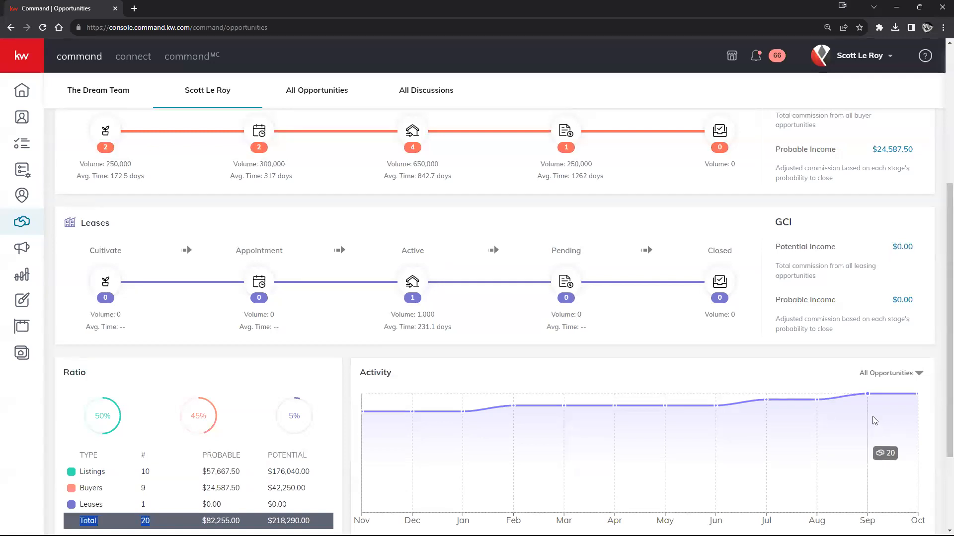
{"action": "left_click", "coordinate": [884, 378]}
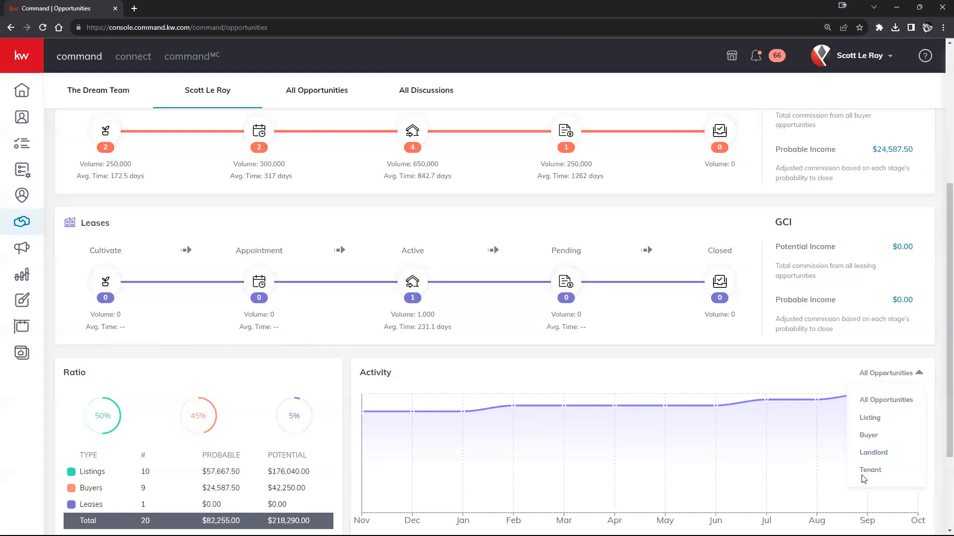
Filter the Activity chart to Listing, Landlord, then Buyer, and reset it to All Opportunities.
{"action": "left_click", "coordinate": [870, 419]}
{"action": "left_click", "coordinate": [918, 373]}
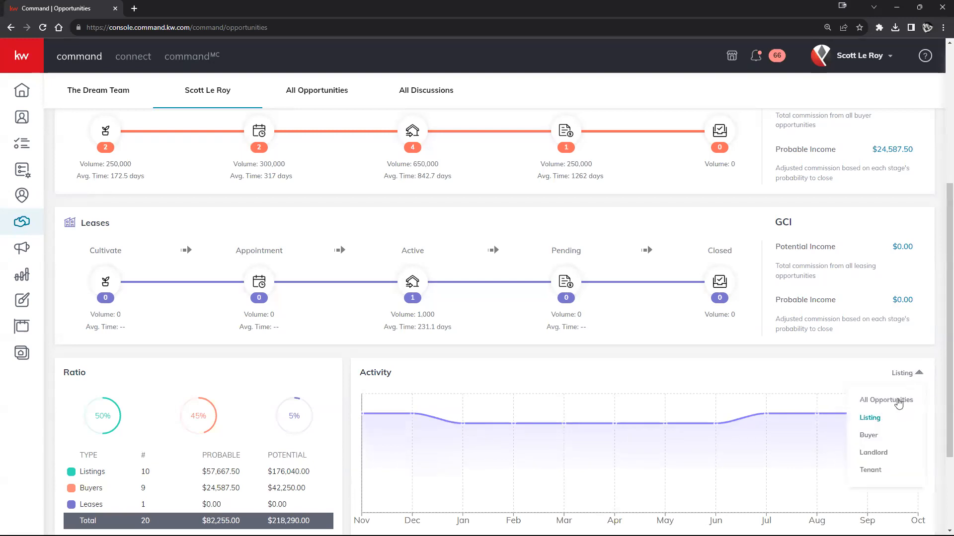
{"action": "left_click", "coordinate": [873, 452]}
{"action": "left_click", "coordinate": [893, 376]}
{"action": "left_click", "coordinate": [874, 436]}
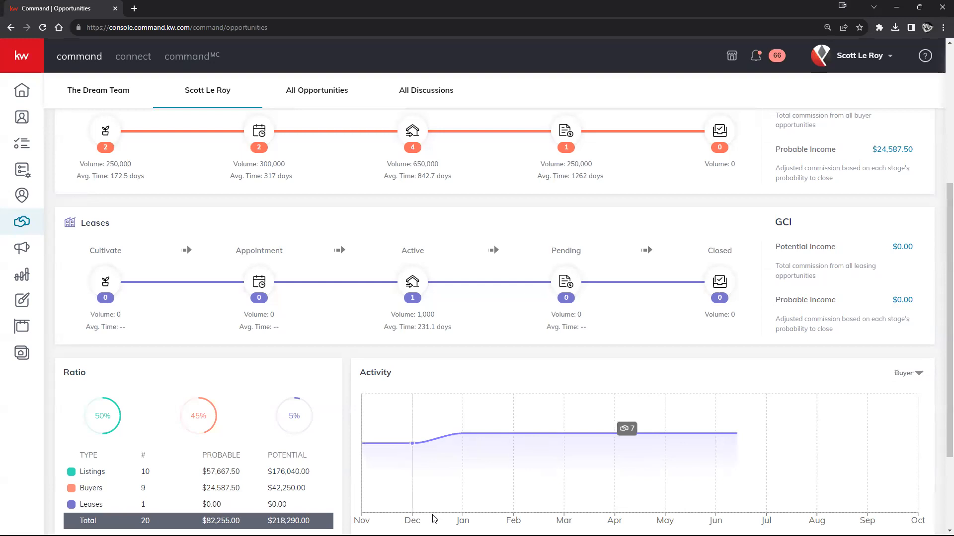
{"action": "left_click", "coordinate": [914, 376]}
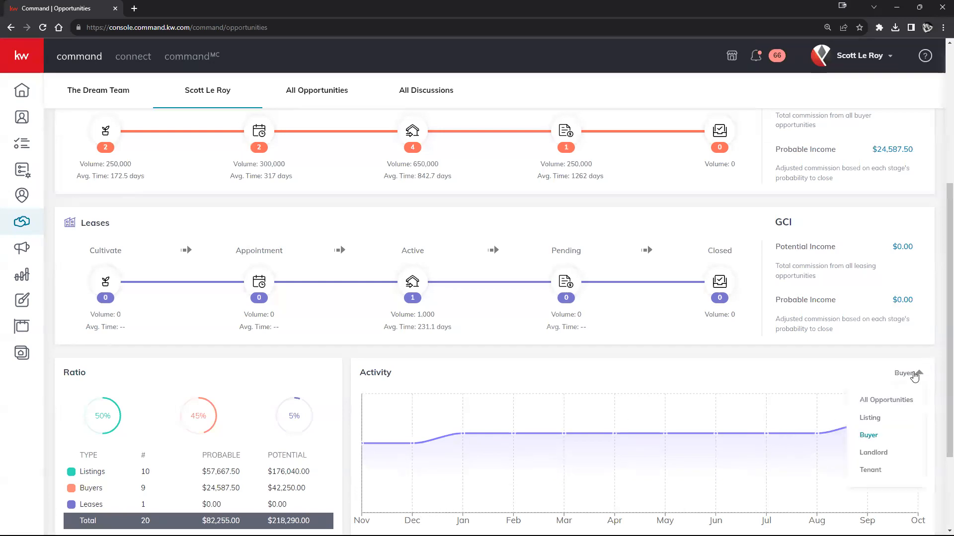
{"action": "left_click", "coordinate": [875, 400]}
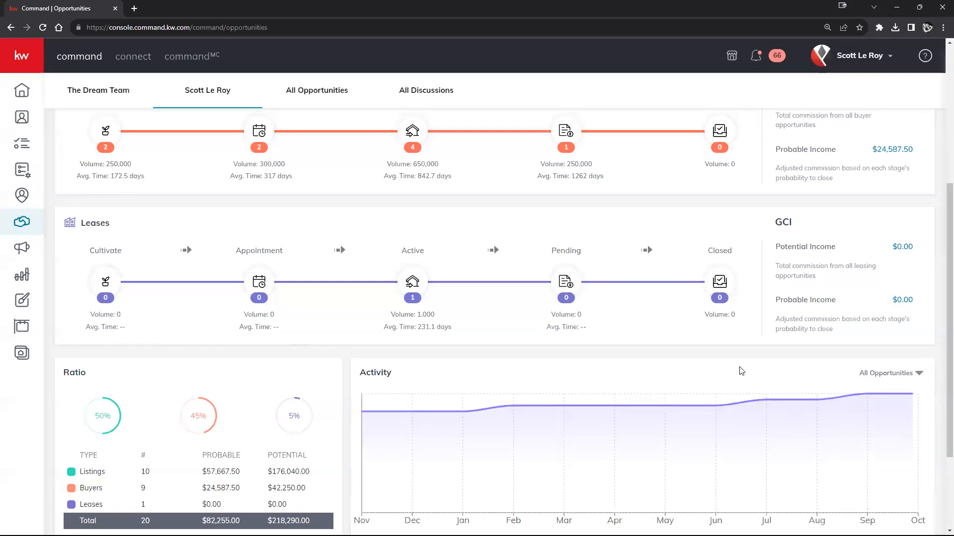
Open a blank Create Opportunity form prefilled with Market Center Houston Premier.
{"action": "scroll", "coordinate": [658, 337], "scroll_direction": "down", "scroll_amount": 3}
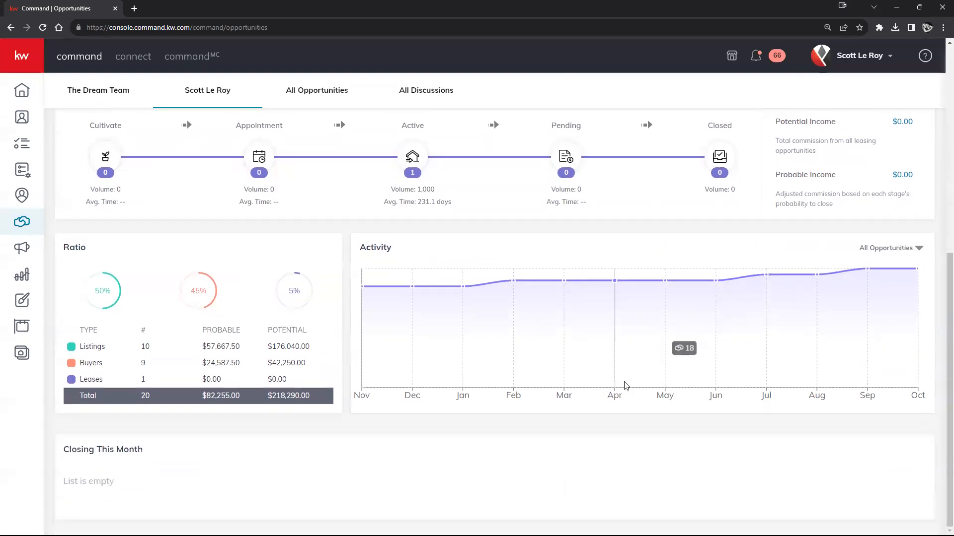
{"action": "scroll", "coordinate": [629, 393], "scroll_direction": "up", "scroll_amount": 7}
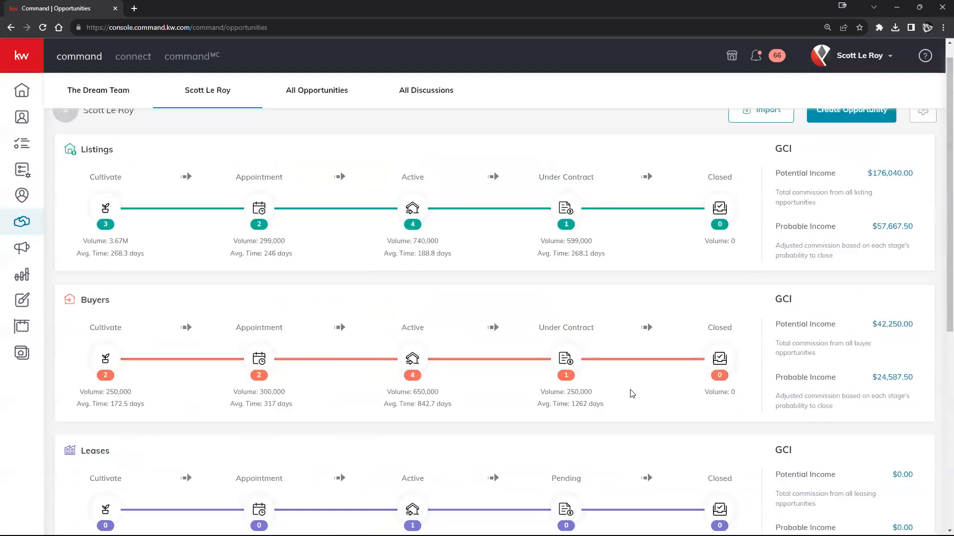
{"action": "scroll", "coordinate": [632, 394], "scroll_direction": "up", "scroll_amount": 1}
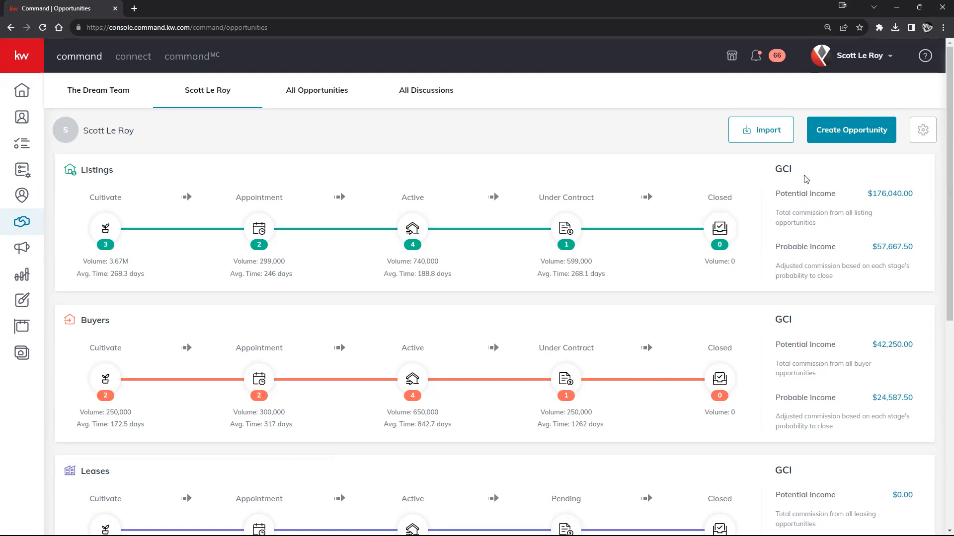
{"action": "left_click", "coordinate": [838, 140]}
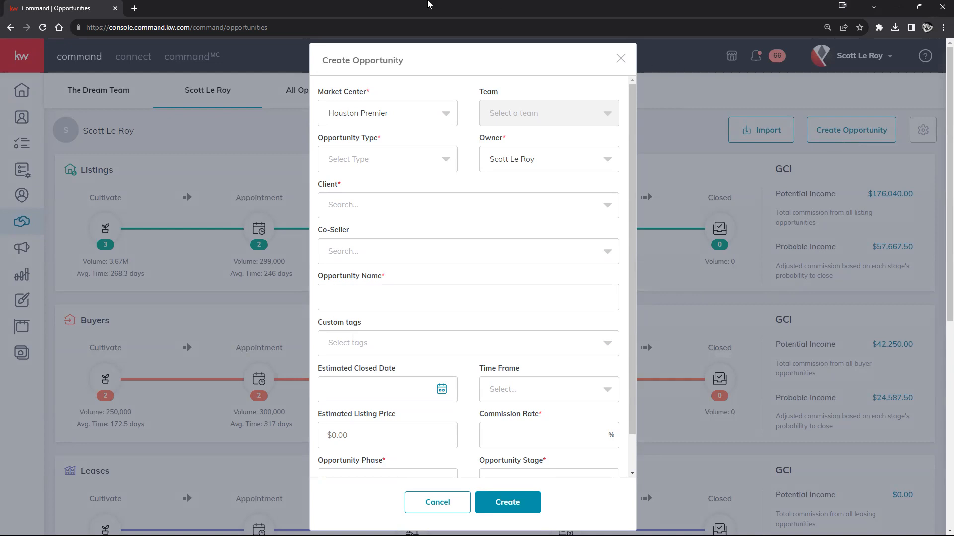
Point out the Market Center field and expand its list of market centers.
{"action": "left_click_drag", "start_coordinate": [318, 95], "coordinate": [367, 92]}
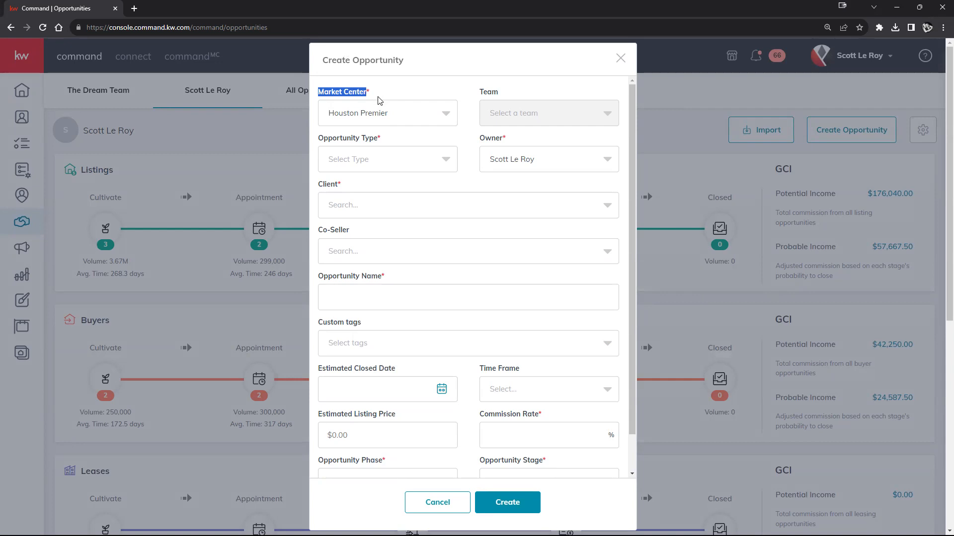
{"action": "left_click", "coordinate": [443, 115]}
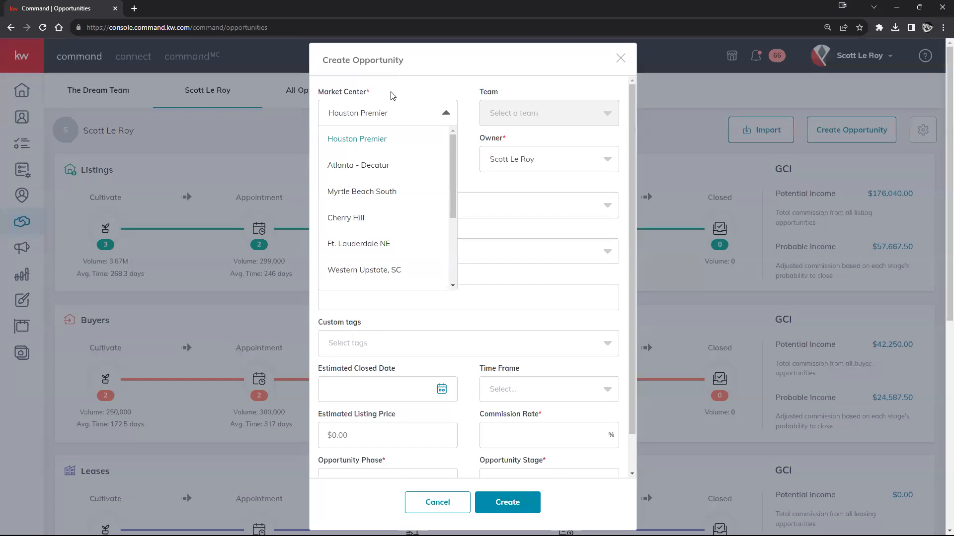
Keep Houston Premier and expand the Opportunity Type list: Listing, Buyer, Landlord, Tenant.
{"action": "left_click", "coordinate": [430, 114]}
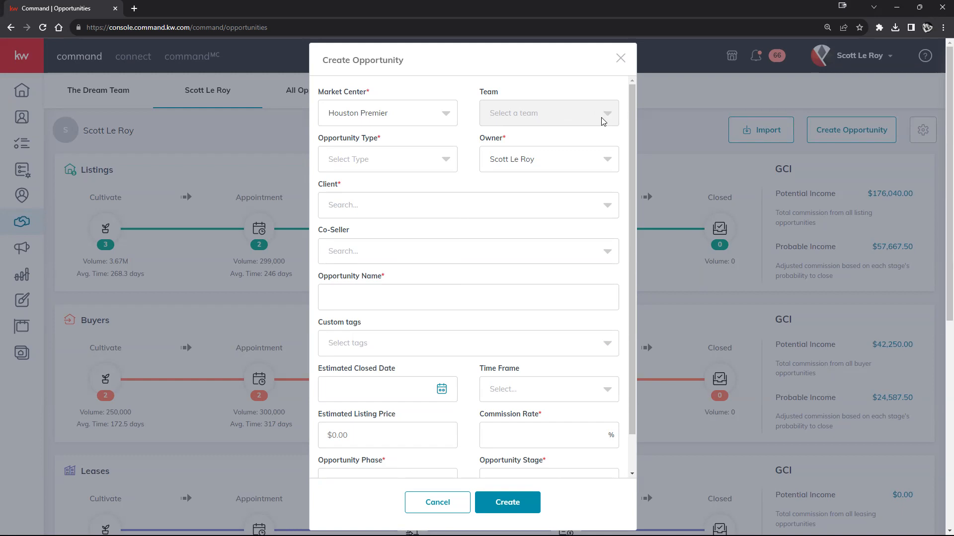
{"action": "left_click", "coordinate": [442, 168]}
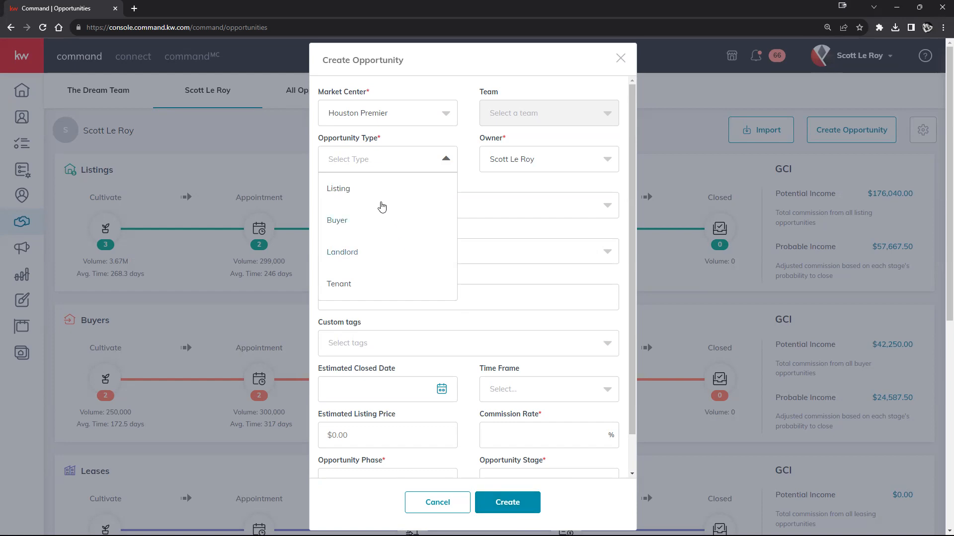
Set the Opportunity Type to Buyer, which prefills the name '- Buyer' and adds a Co-Buyer field.
{"action": "left_click", "coordinate": [356, 223]}
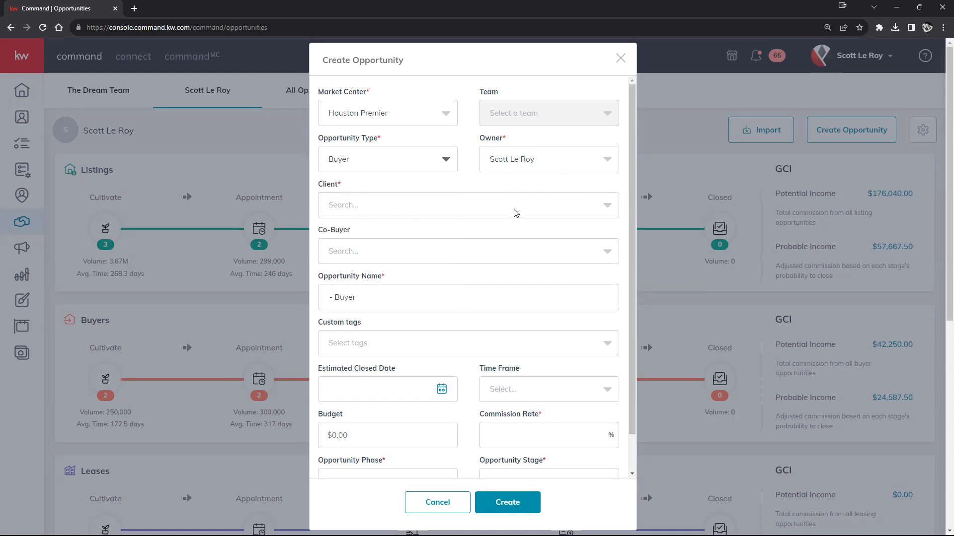
{"action": "left_click", "coordinate": [383, 207]}
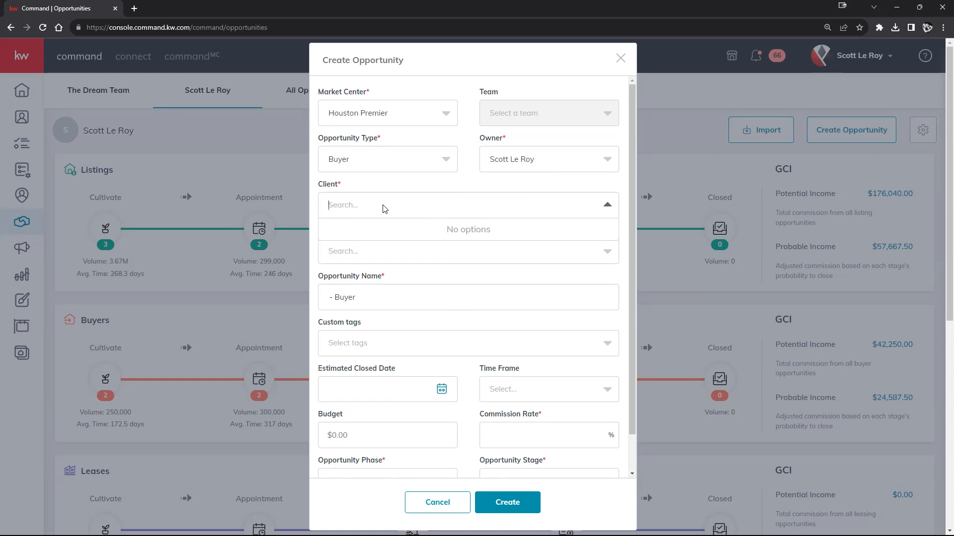
Search the Client field for 'fake name' and pick the FAKE NAME contact as client.
{"action": "left_click", "coordinate": [382, 206]}
{"action": "left_click", "coordinate": [375, 209]}
{"action": "type", "text": "Contact cont"}
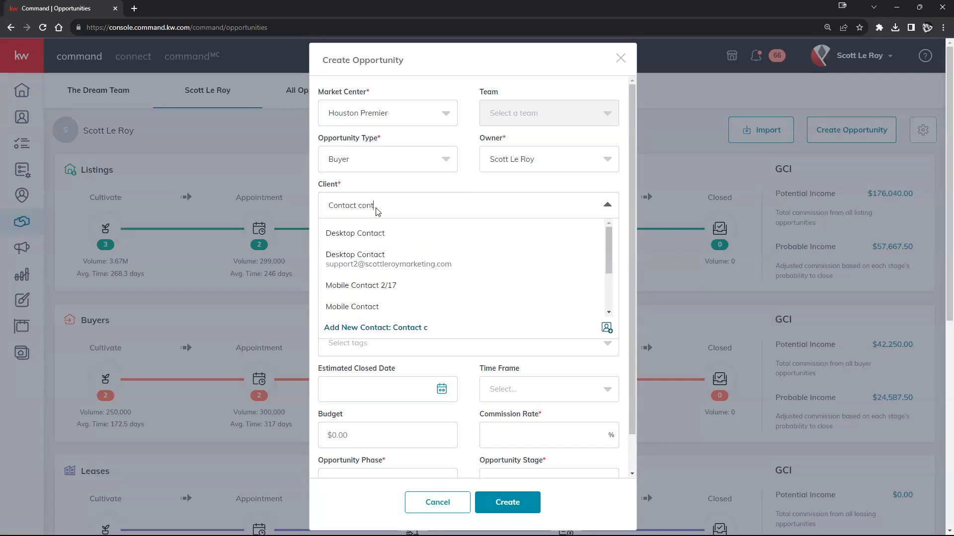
{"action": "type", "text": "ct"}
{"action": "key", "text": "BackSpace"}
{"action": "key", "text": "BackSpace"}
{"action": "key", "text": "BackSpace"}
{"action": "key", "text": "BackSpace"}
{"action": "key", "text": "BackSpace"}
{"action": "key", "text": "BackSpace"}
{"action": "key", "text": "BackSpace"}
{"action": "key", "text": "BackSpace"}
{"action": "left_click", "coordinate": [401, 206]}
{"action": "type", "text": "fake name"}
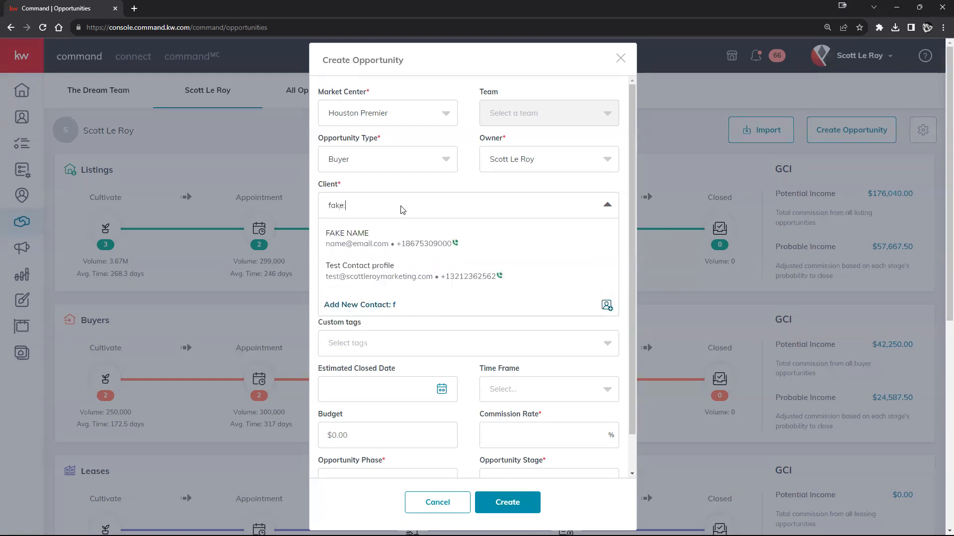
{"action": "left_click", "coordinate": [381, 244]}
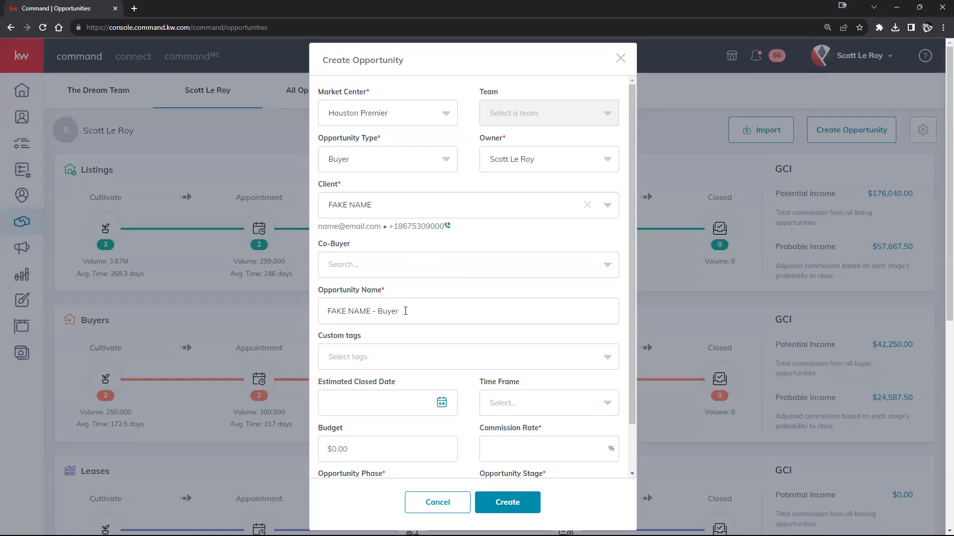
Switch the Opportunity Type to Listing, so it becomes 'FAKE NAME - Listing' with a Co-Seller field.
{"action": "left_click_drag", "start_coordinate": [405, 311], "coordinate": [316, 320]}
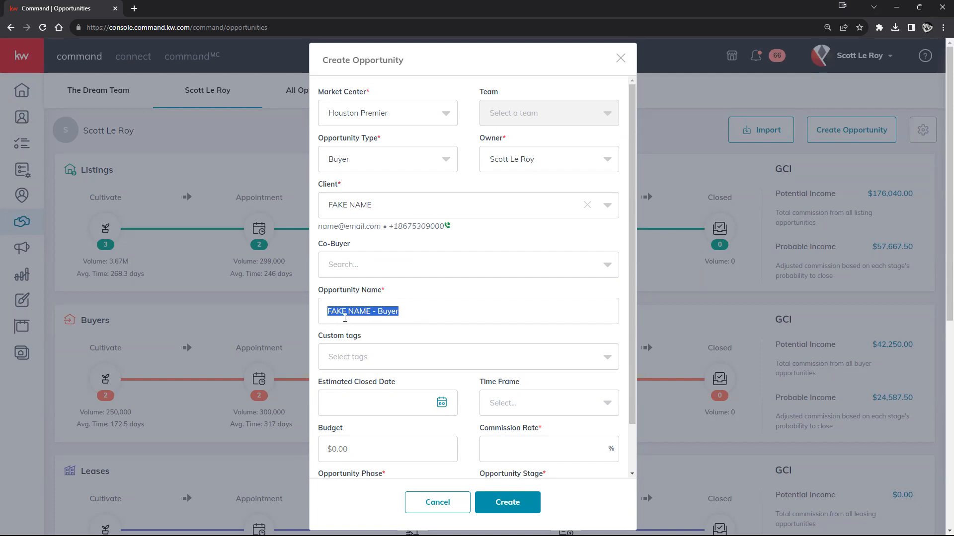
{"action": "left_click", "coordinate": [430, 162]}
{"action": "left_click", "coordinate": [342, 189]}
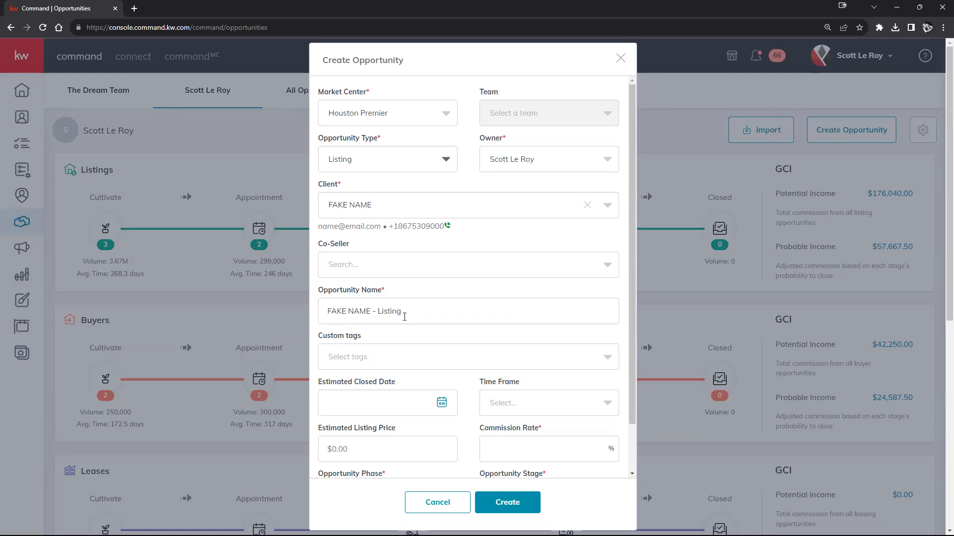
{"action": "left_click", "coordinate": [432, 169]}
{"action": "left_click", "coordinate": [353, 221]}
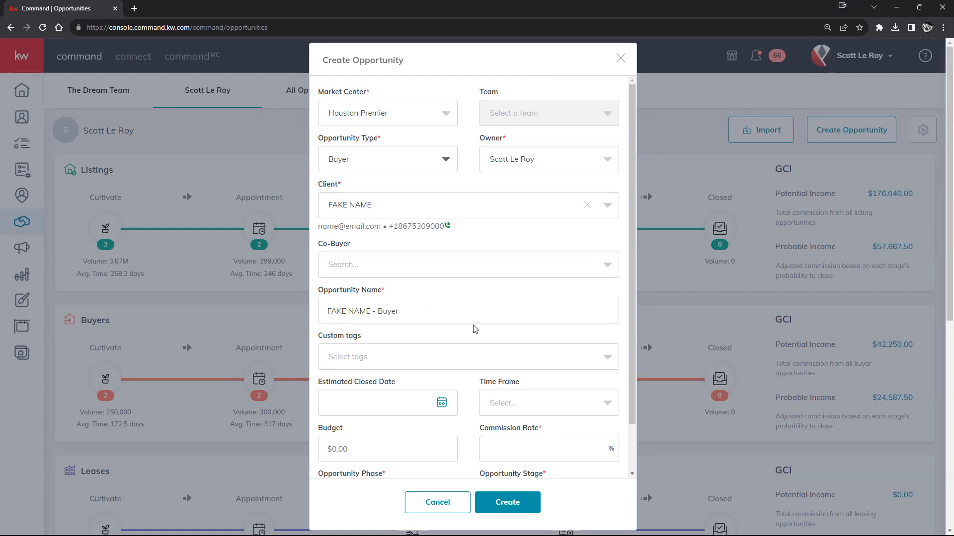
{"action": "left_click", "coordinate": [486, 208]}
{"action": "left_click", "coordinate": [426, 169]}
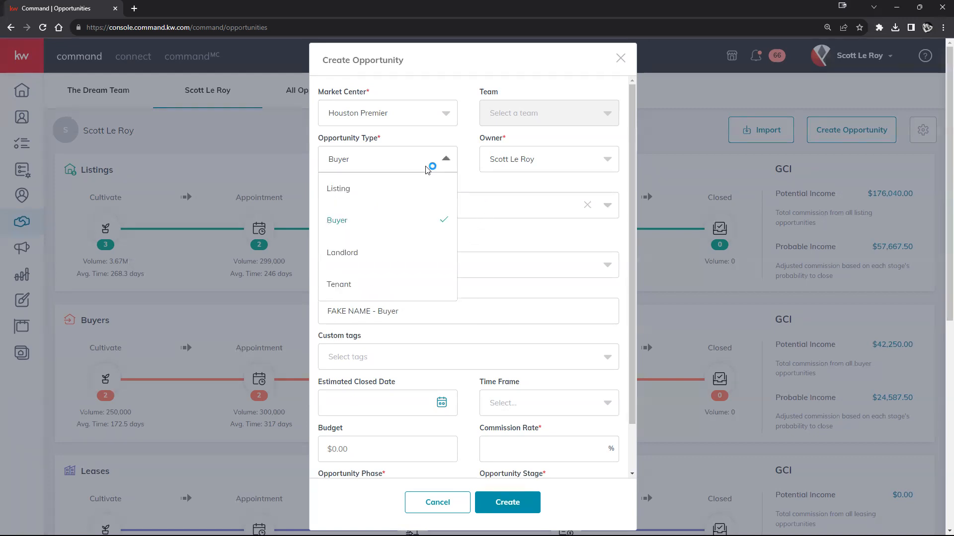
{"action": "left_click", "coordinate": [380, 189]}
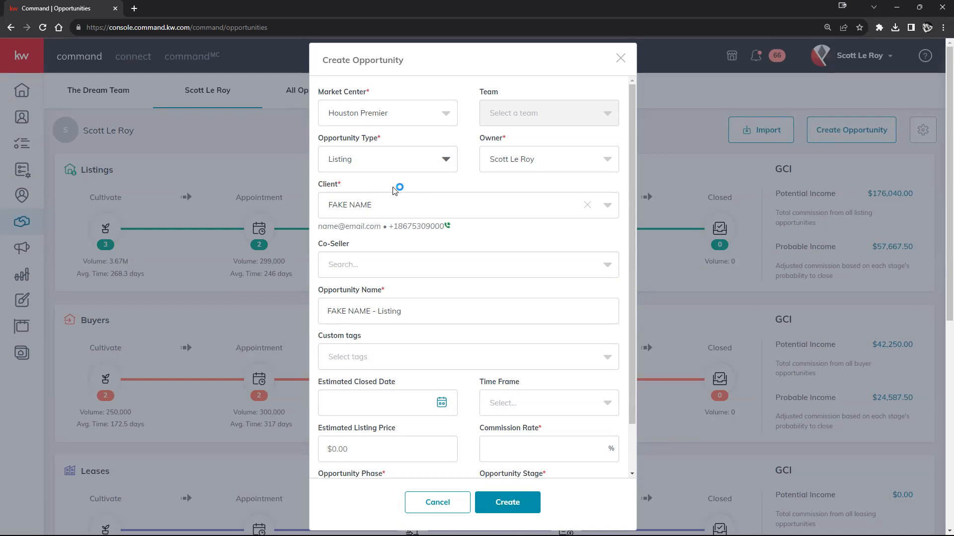
{"action": "left_click_drag", "start_coordinate": [424, 311], "coordinate": [306, 316]}
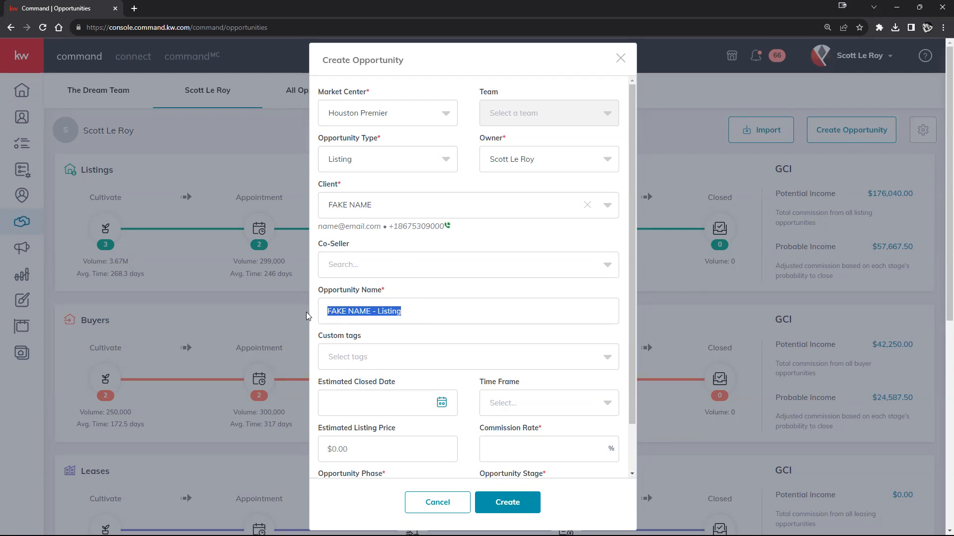
Replace the opportunity name with '123 Main St'.
{"action": "type", "text": "123 Main St"}
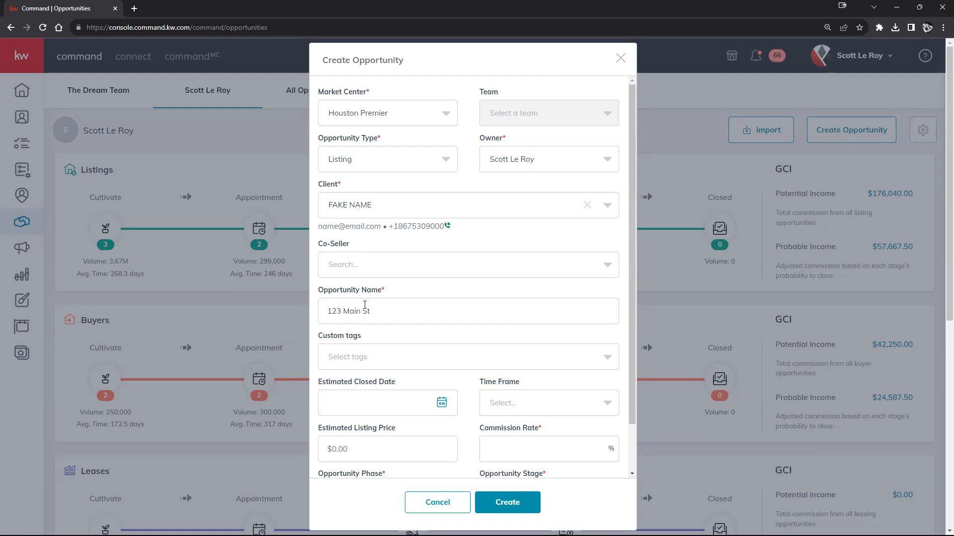
{"action": "left_click_drag", "start_coordinate": [373, 311], "coordinate": [327, 312]}
{"action": "left_click", "coordinate": [446, 337]}
{"action": "left_click", "coordinate": [376, 205]}
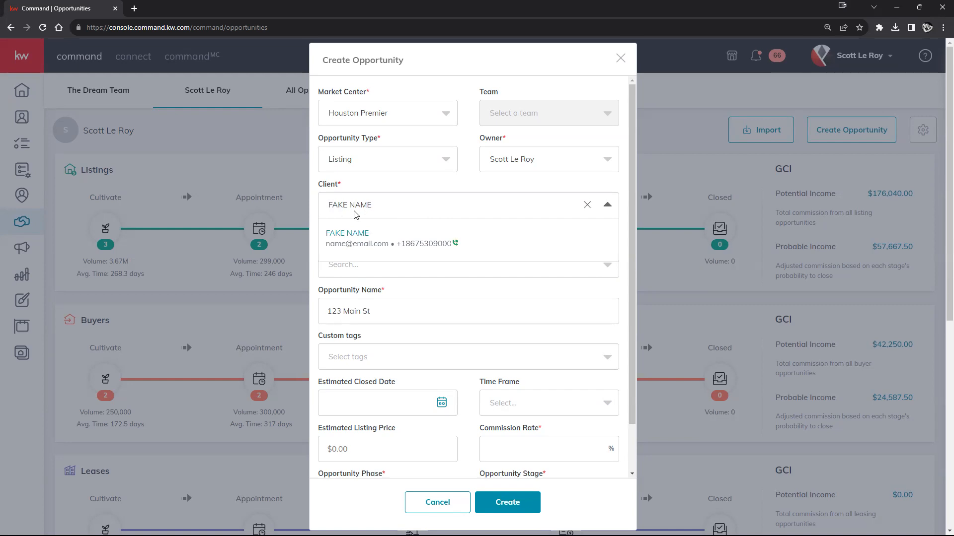
{"action": "left_click", "coordinate": [470, 379]}
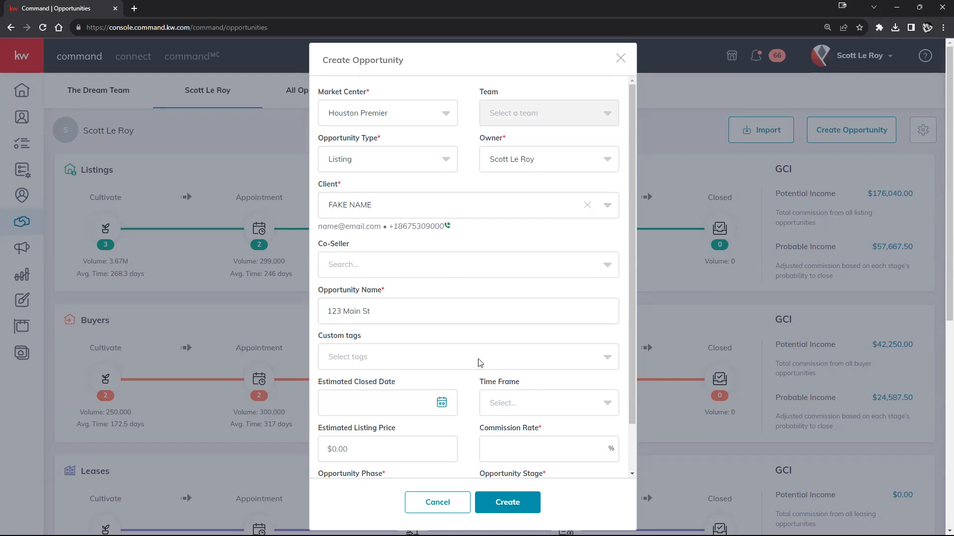
{"action": "left_click", "coordinate": [480, 362]}
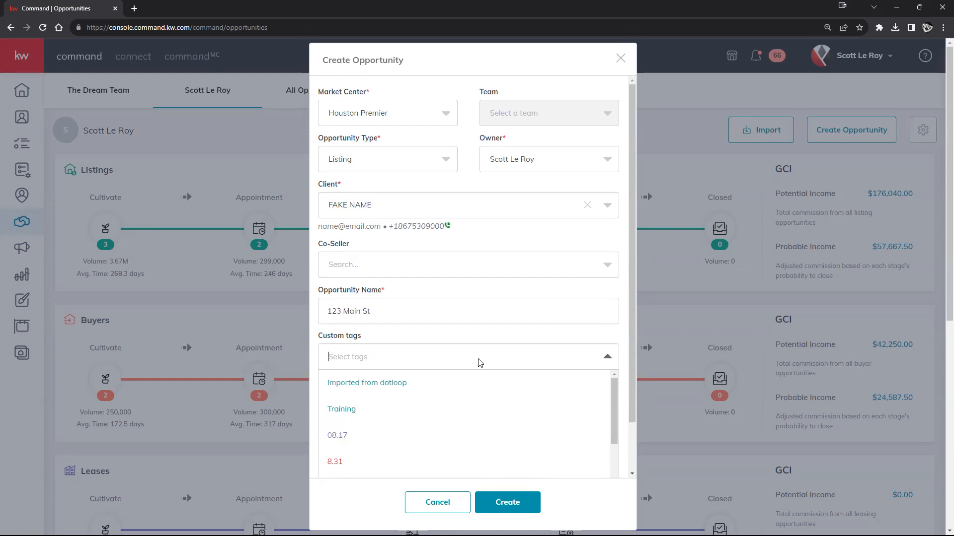
{"action": "type", "text": "szfghxcvb"}
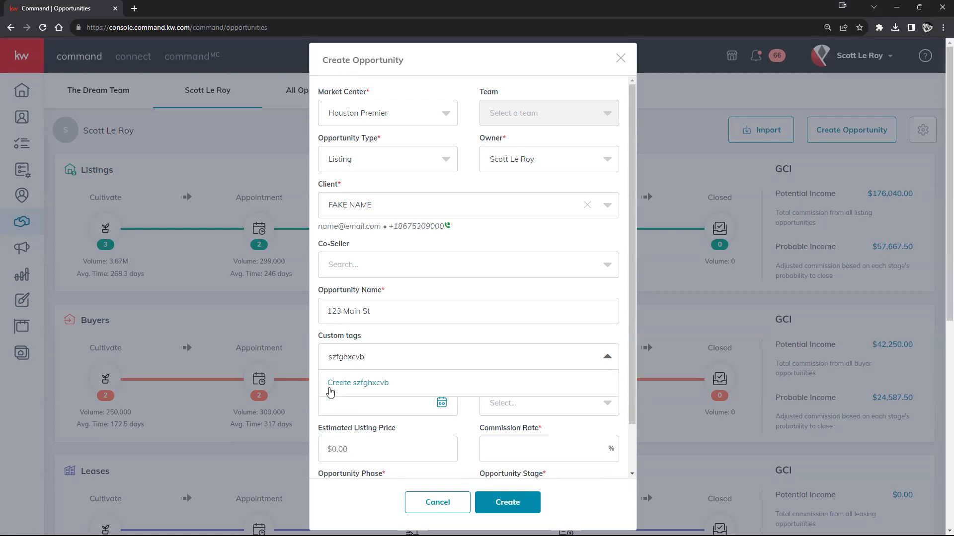
{"action": "left_click", "coordinate": [356, 383]}
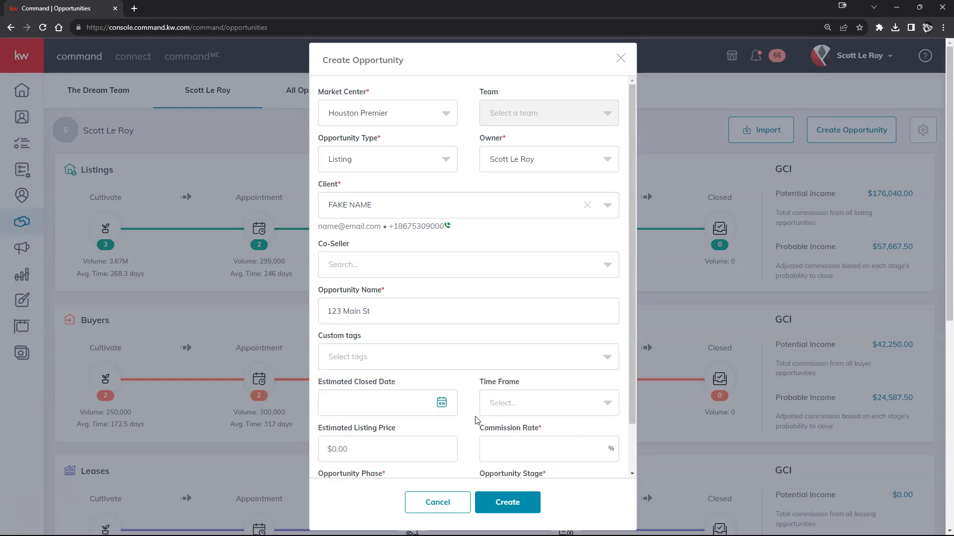
{"action": "scroll", "coordinate": [476, 419], "scroll_direction": "down", "scroll_amount": 1}
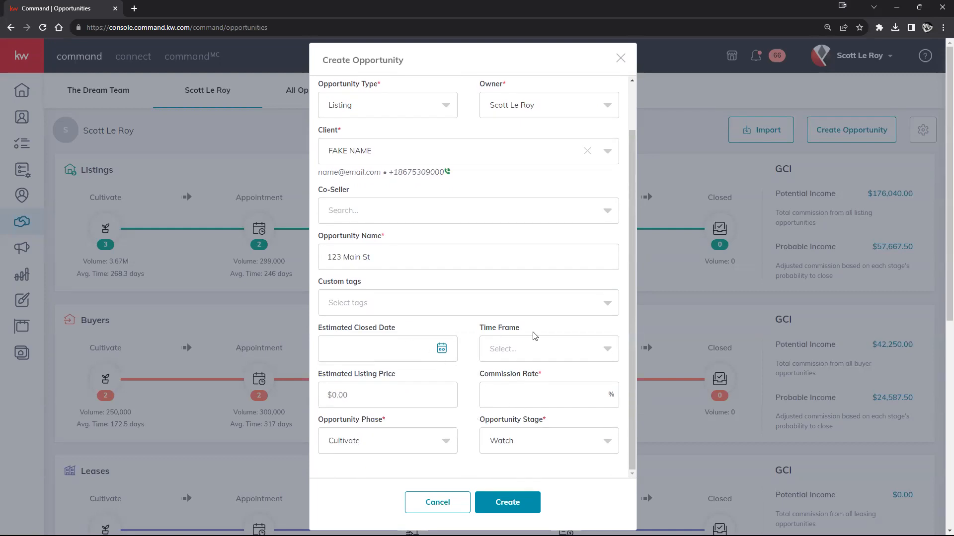
Keep the type as Listing and enter a Commission Rate of 3%.
{"action": "scroll", "coordinate": [472, 223], "scroll_direction": "up", "scroll_amount": 1}
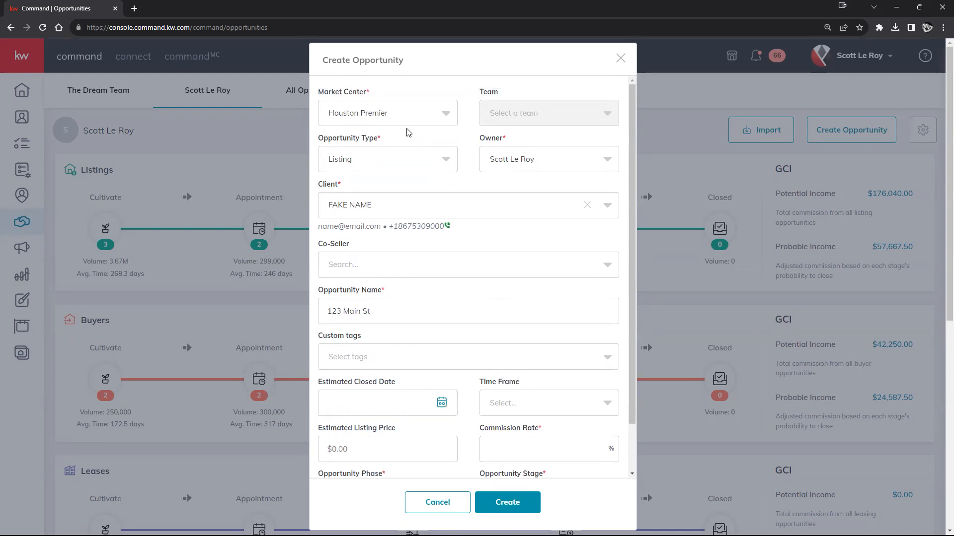
{"action": "left_click", "coordinate": [446, 159]}
{"action": "left_click", "coordinate": [403, 159]}
{"action": "scroll", "coordinate": [452, 280], "scroll_direction": "down", "scroll_amount": 1}
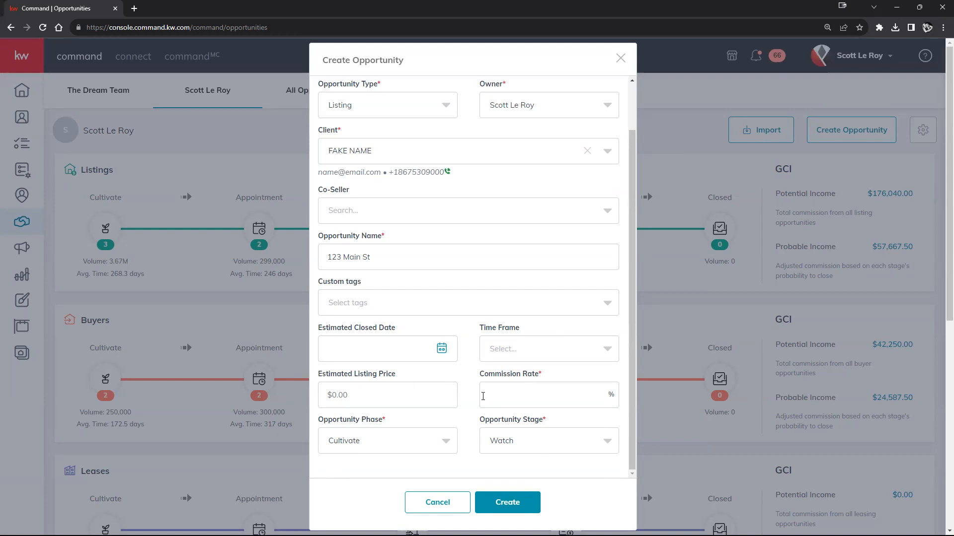
{"action": "type", "text": "3"}
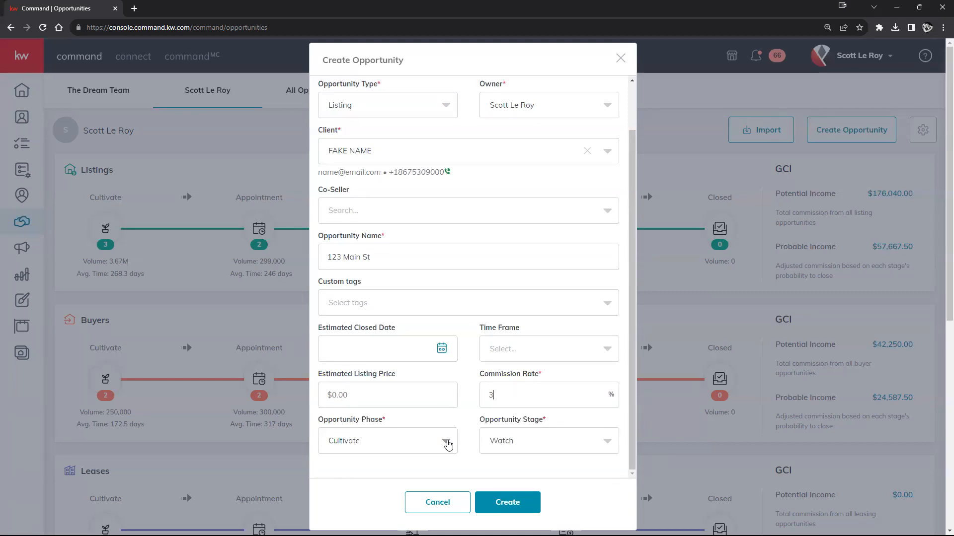
Try the Active phase with Negotiations stage, then revert to Cultivate and create 123 Main St.
{"action": "left_click", "coordinate": [448, 445]}
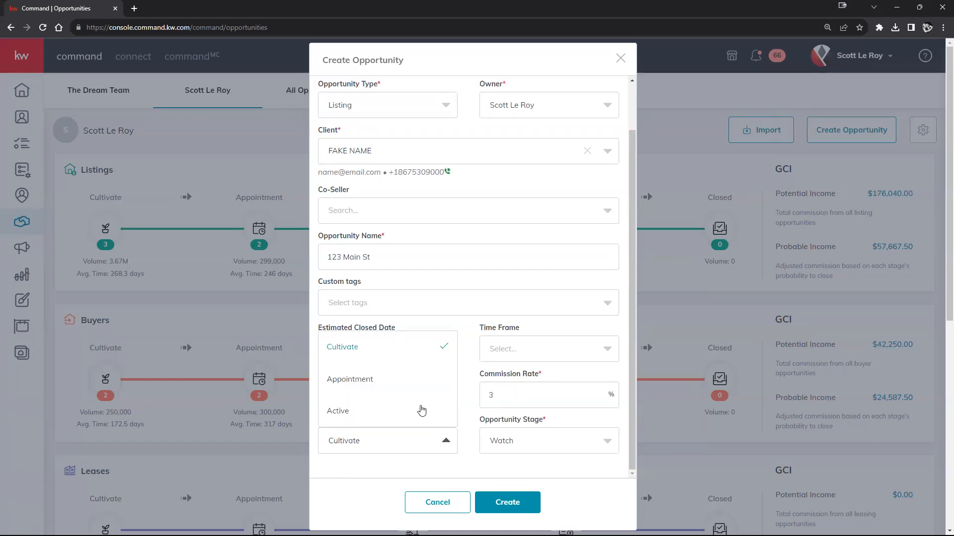
{"action": "left_click", "coordinate": [418, 408]}
{"action": "left_click", "coordinate": [574, 441]}
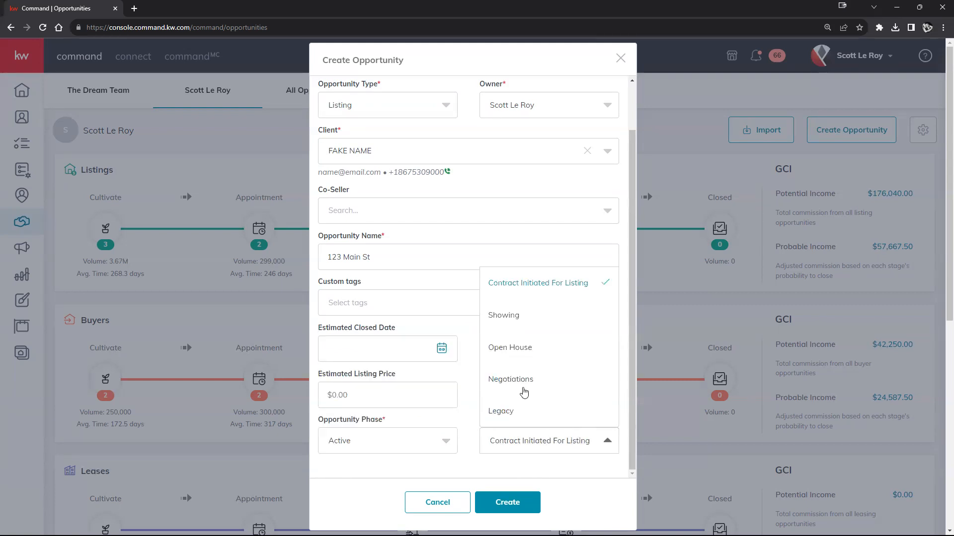
{"action": "left_click", "coordinate": [523, 391]}
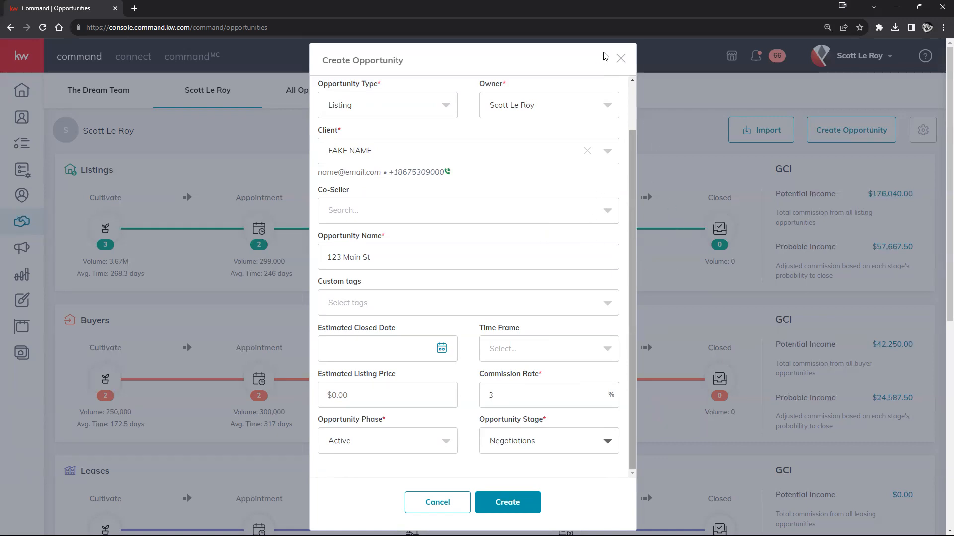
{"action": "left_click", "coordinate": [380, 442]}
{"action": "left_click", "coordinate": [348, 346]}
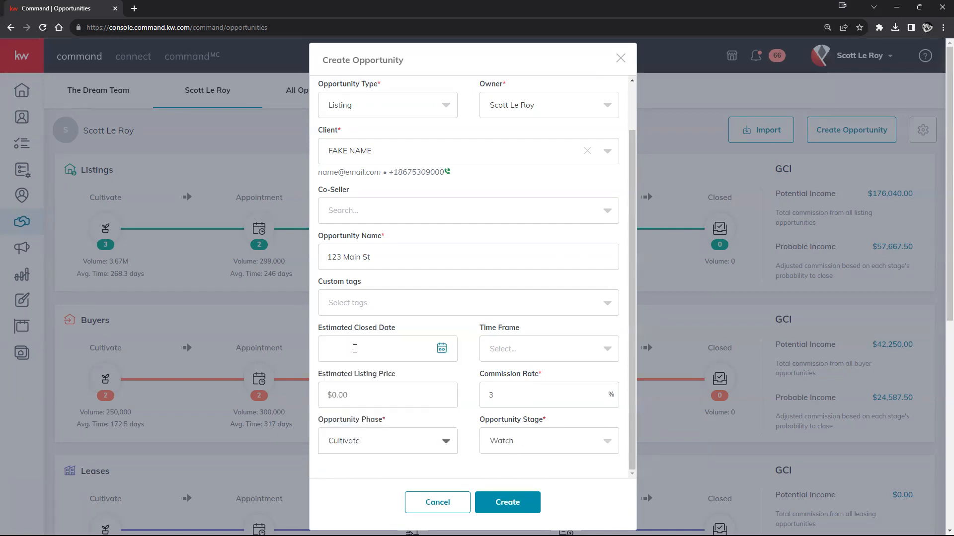
{"action": "left_click", "coordinate": [503, 511]}
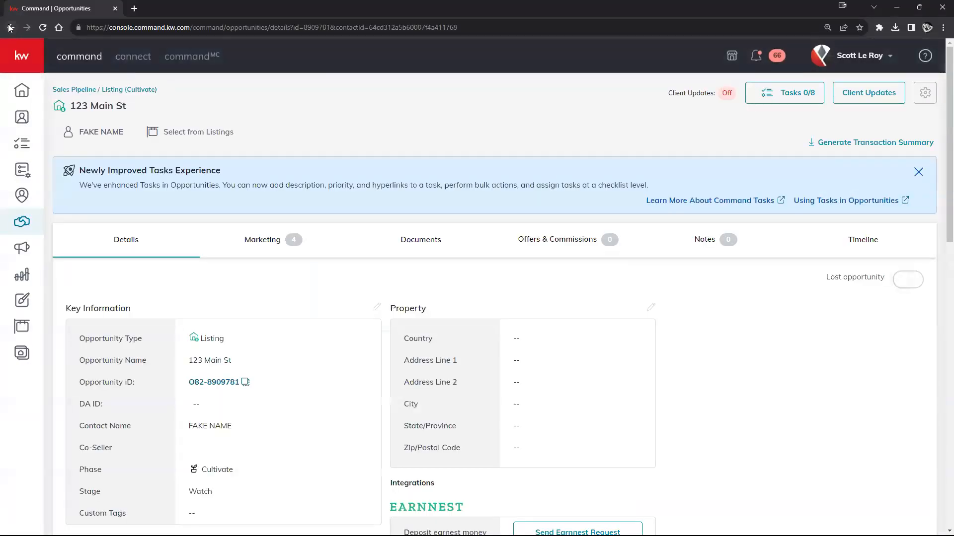
View the Listings Under Contract board, attempt moving Carrie Bradshaw to Inspections, then return to the overview.
{"action": "left_click", "coordinate": [11, 27]}
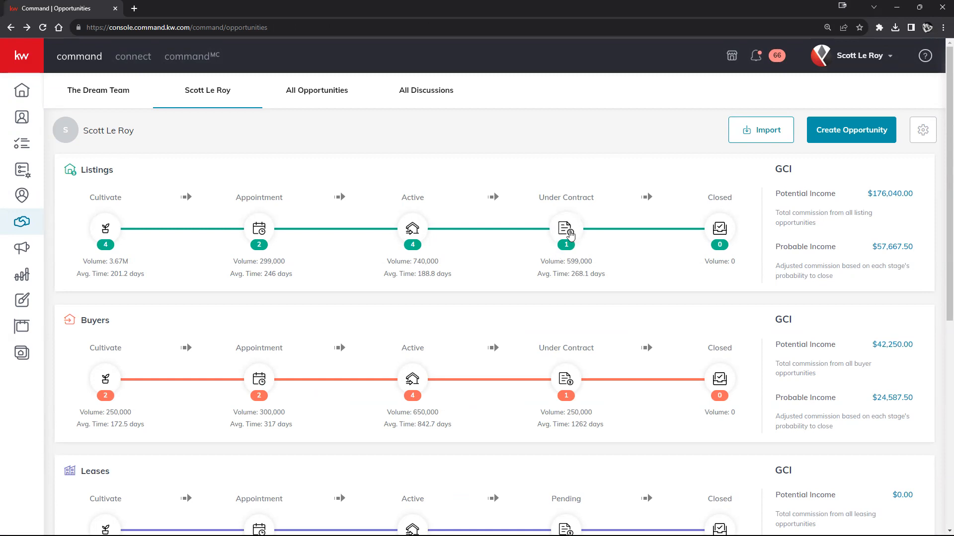
{"action": "left_click", "coordinate": [570, 236]}
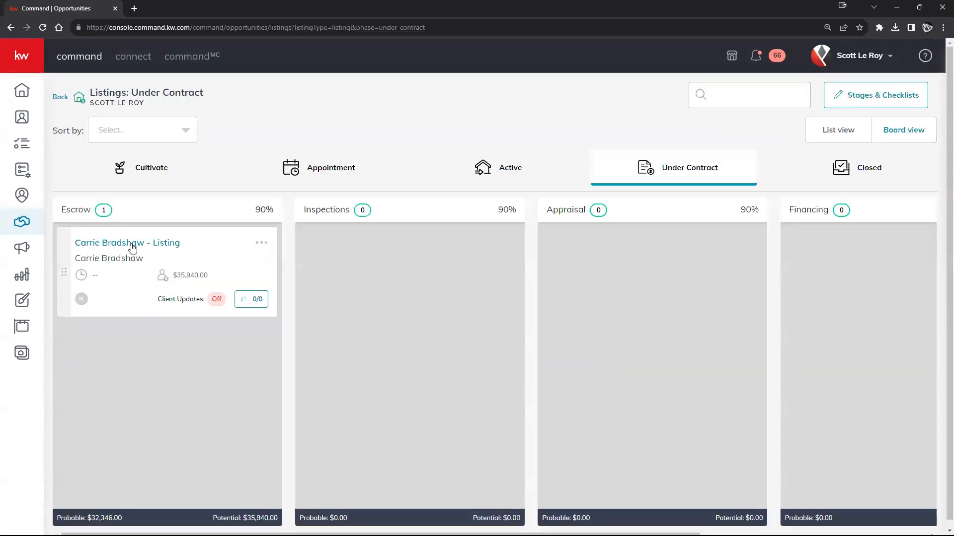
{"action": "left_click_drag", "start_coordinate": [245, 253], "coordinate": [518, 205]}
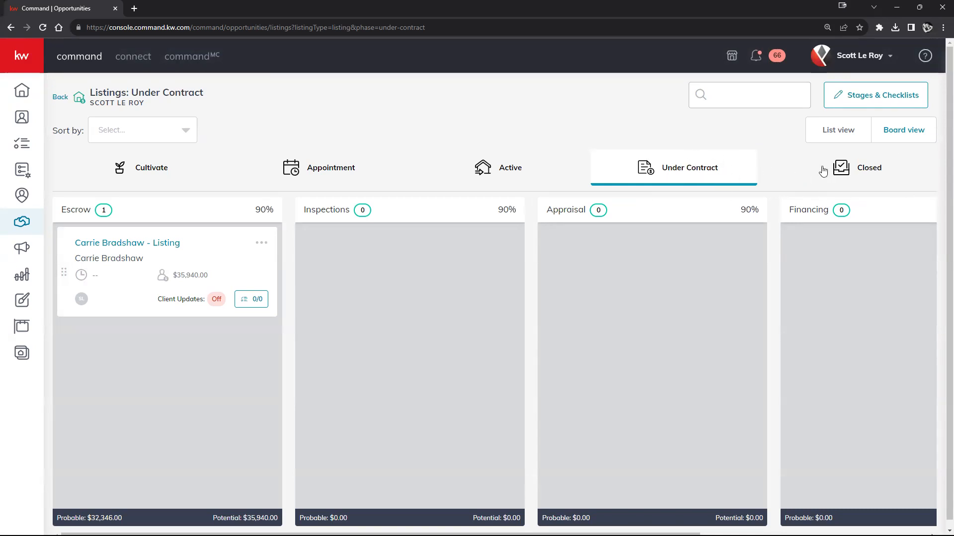
{"action": "left_click", "coordinate": [55, 98]}
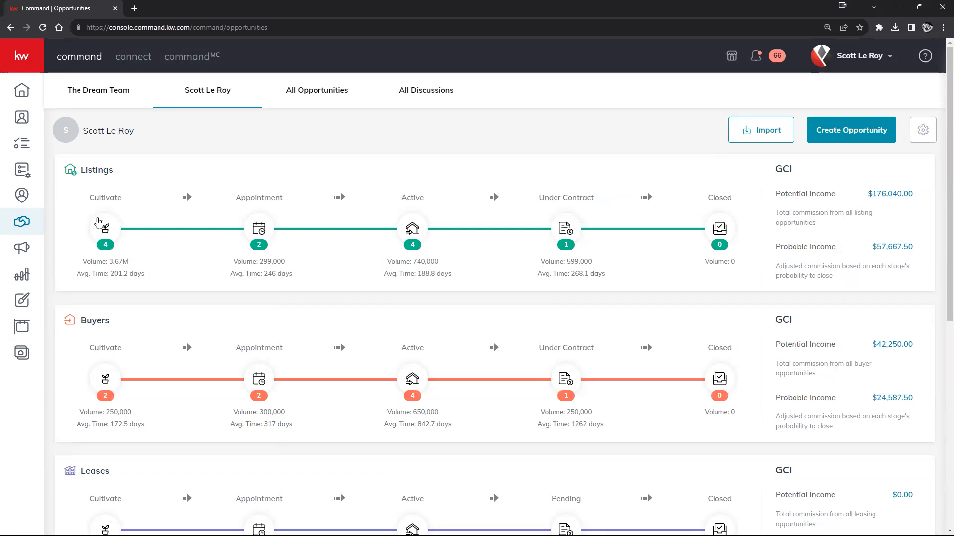
On the Listings Cultivate board, drag 123 Main St through Nurture and Hot, then into Active.
{"action": "left_click", "coordinate": [105, 228]}
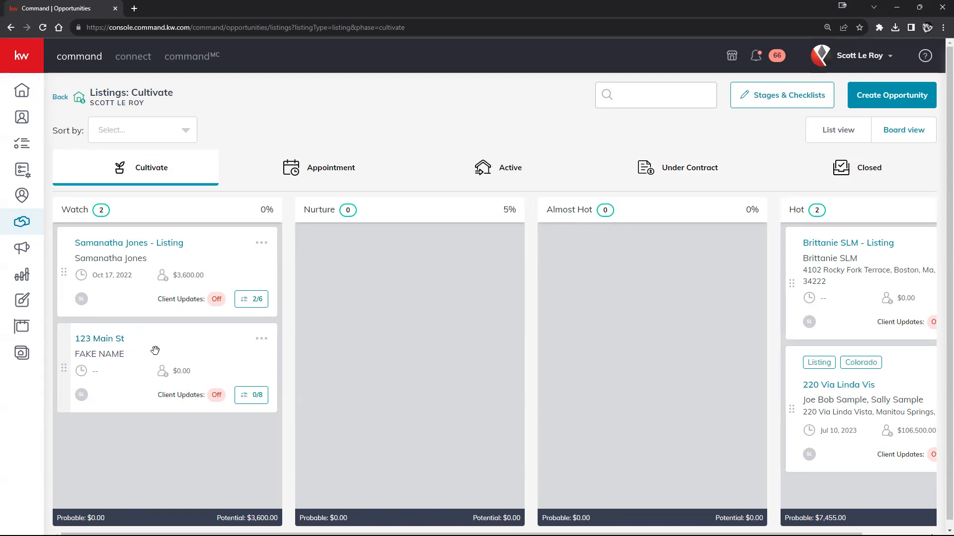
{"action": "left_click_drag", "start_coordinate": [159, 351], "coordinate": [414, 287]}
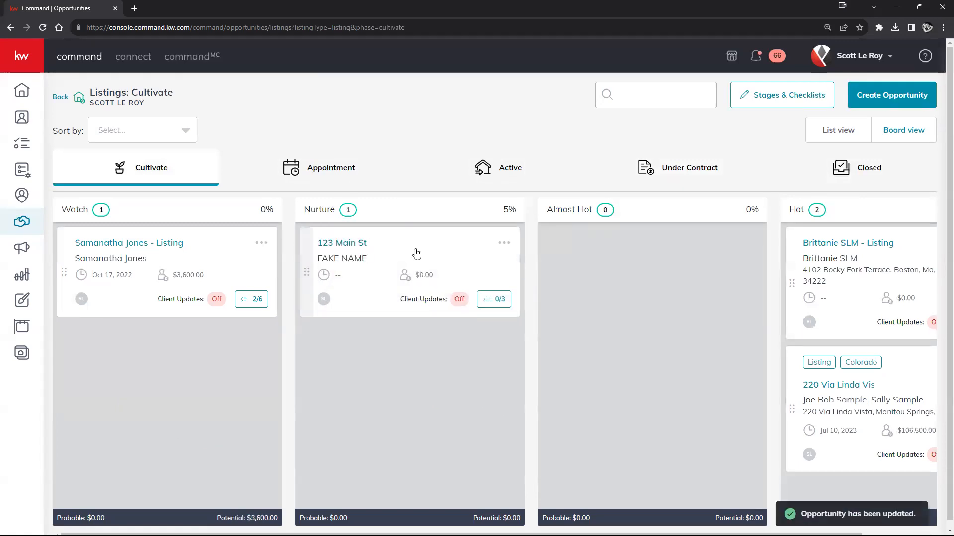
{"action": "left_click_drag", "start_coordinate": [428, 256], "coordinate": [868, 262]}
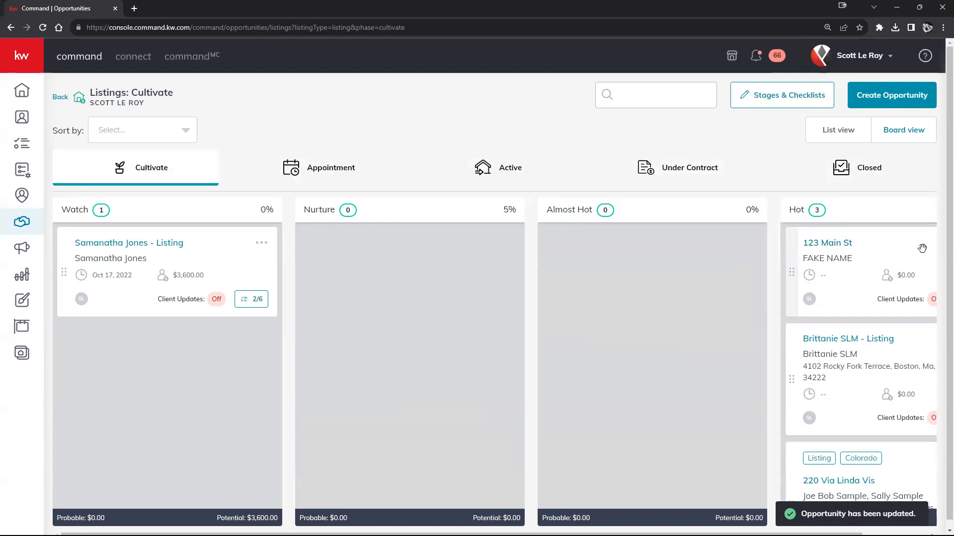
{"action": "left_click_drag", "start_coordinate": [878, 255], "coordinate": [407, 318]}
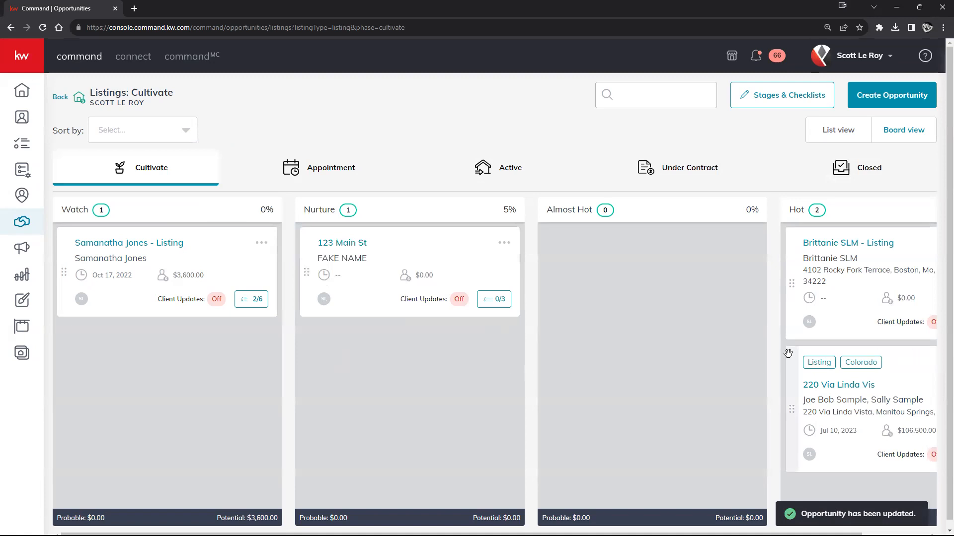
{"action": "left_click_drag", "start_coordinate": [419, 248], "coordinate": [454, 199]}
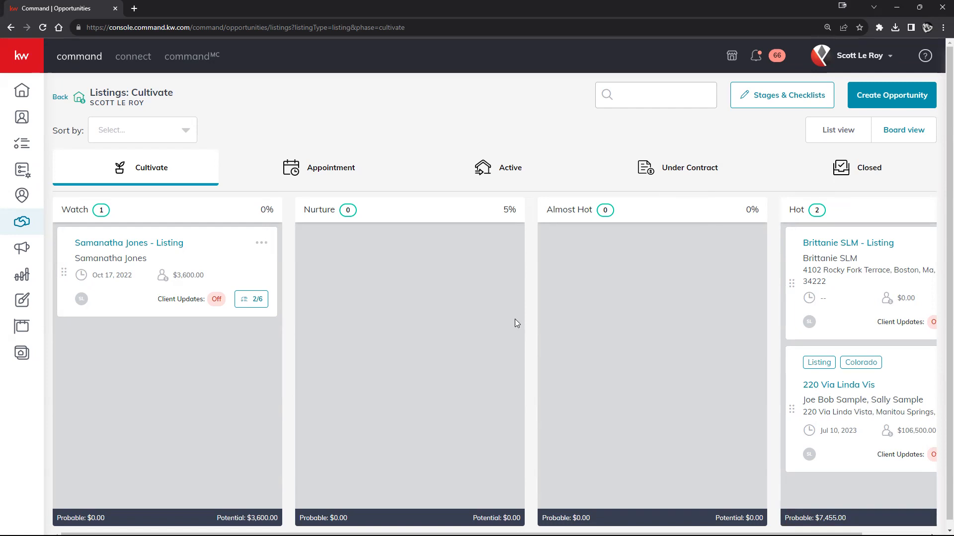
Move 123 Main St from the Active listings board into the Appointment phase.
{"action": "left_click", "coordinate": [511, 182]}
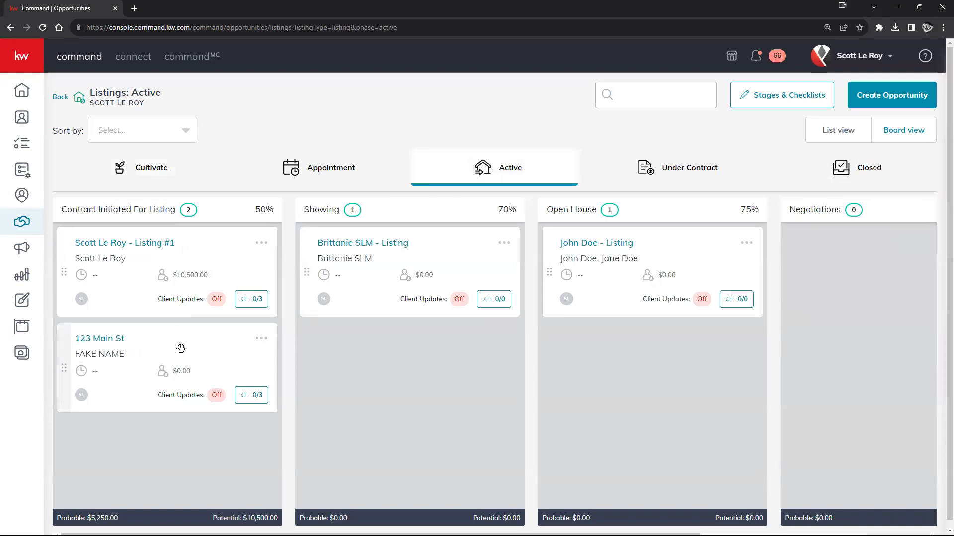
{"action": "mouse_move", "coordinate": [181, 348]}
{"action": "left_mouse_down"}
{"action": "mouse_move", "coordinate": [412, 372]}
{"action": "mouse_move", "coordinate": [397, 374]}
{"action": "mouse_move", "coordinate": [339, 320]}
{"action": "mouse_move", "coordinate": [315, 252]}
{"action": "mouse_move", "coordinate": [211, 364]}
{"action": "mouse_move", "coordinate": [215, 358]}
{"action": "mouse_move", "coordinate": [190, 341]}
{"action": "left_mouse_up"}
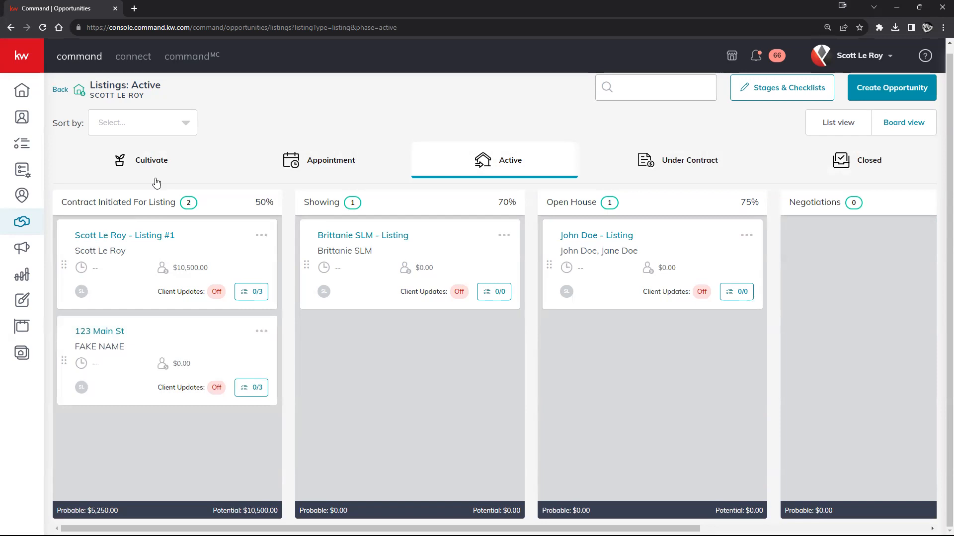
{"action": "left_click_drag", "start_coordinate": [219, 344], "coordinate": [292, 199]}
{"action": "right_click", "coordinate": [289, 196]}
{"action": "left_click", "coordinate": [355, 413]}
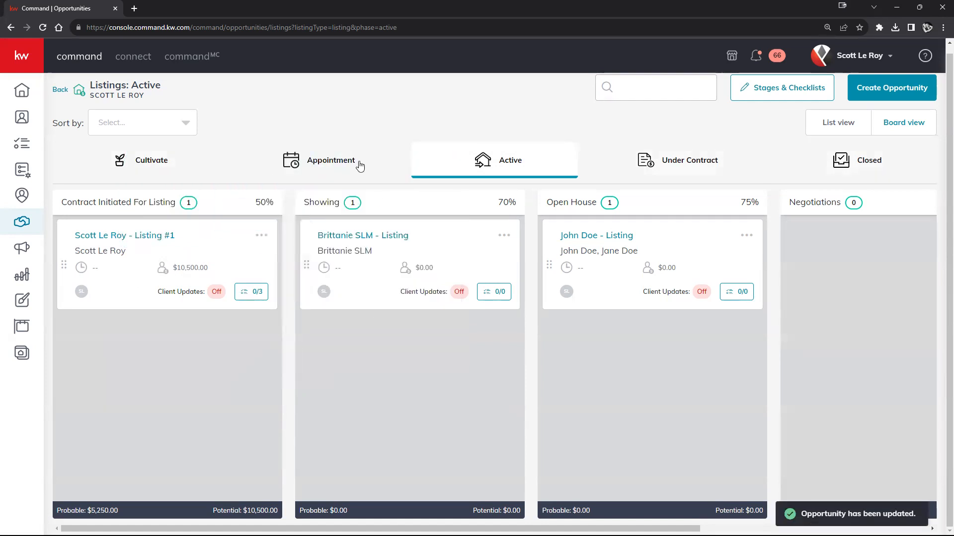
{"action": "left_click", "coordinate": [325, 160]}
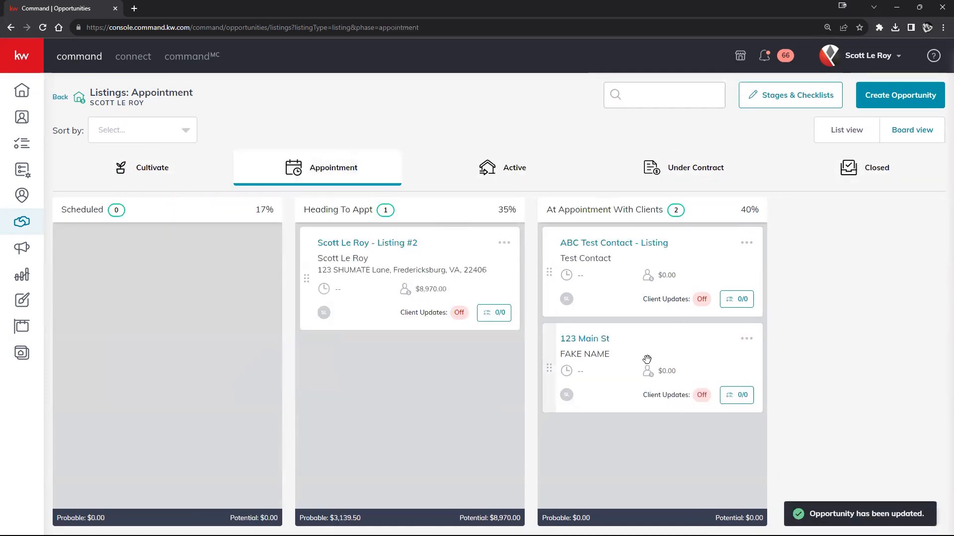
{"action": "left_click_drag", "start_coordinate": [660, 348], "coordinate": [457, 180]}
{"action": "left_click_drag", "start_coordinate": [440, 239], "coordinate": [175, 191]}
{"action": "left_click", "coordinate": [174, 185]}
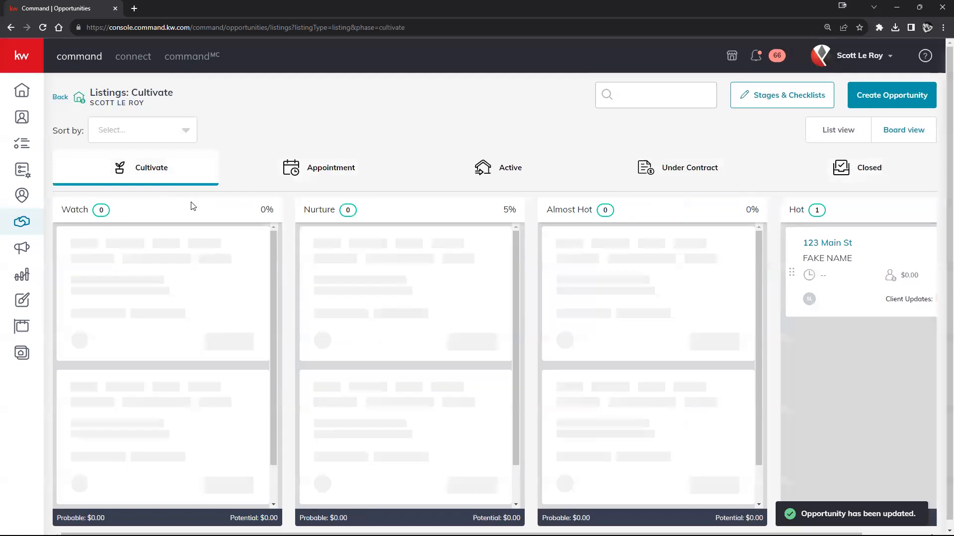
{"action": "left_click_drag", "start_coordinate": [845, 488], "coordinate": [124, 343]}
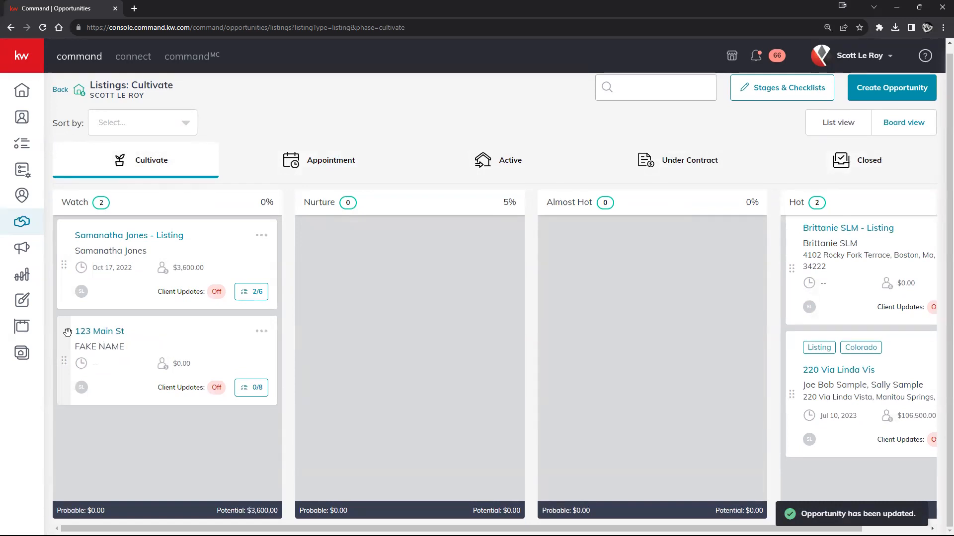
{"action": "left_click", "coordinate": [99, 333]}
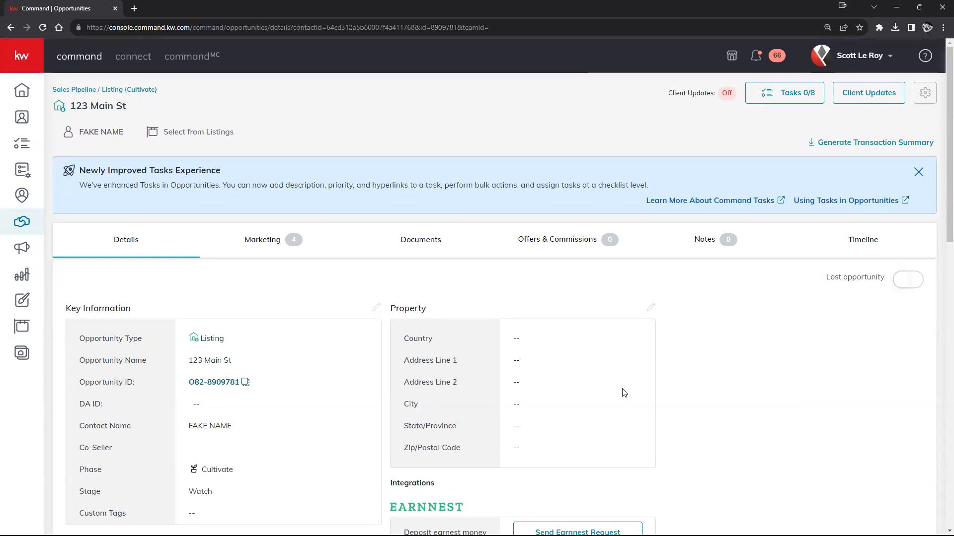
{"action": "left_click", "coordinate": [118, 91]}
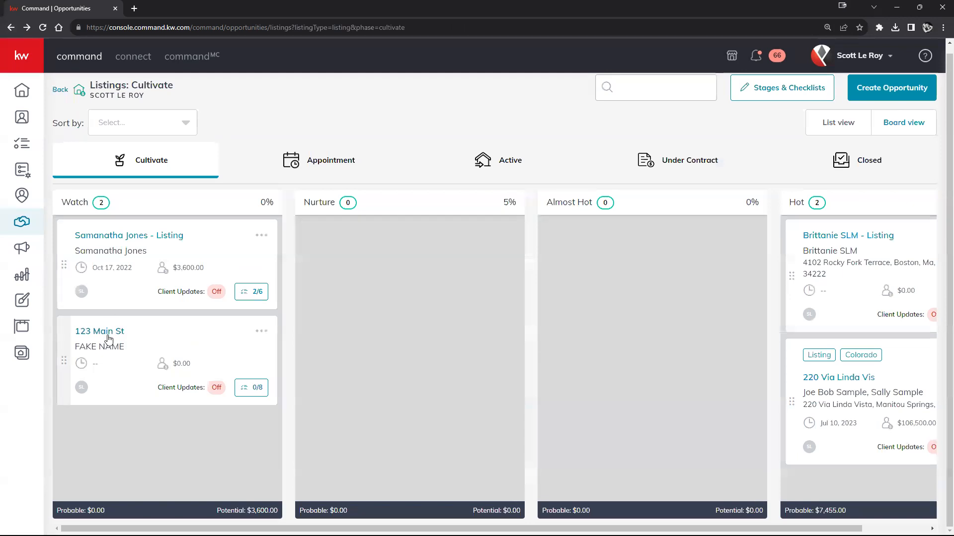
{"action": "left_click", "coordinate": [97, 331]}
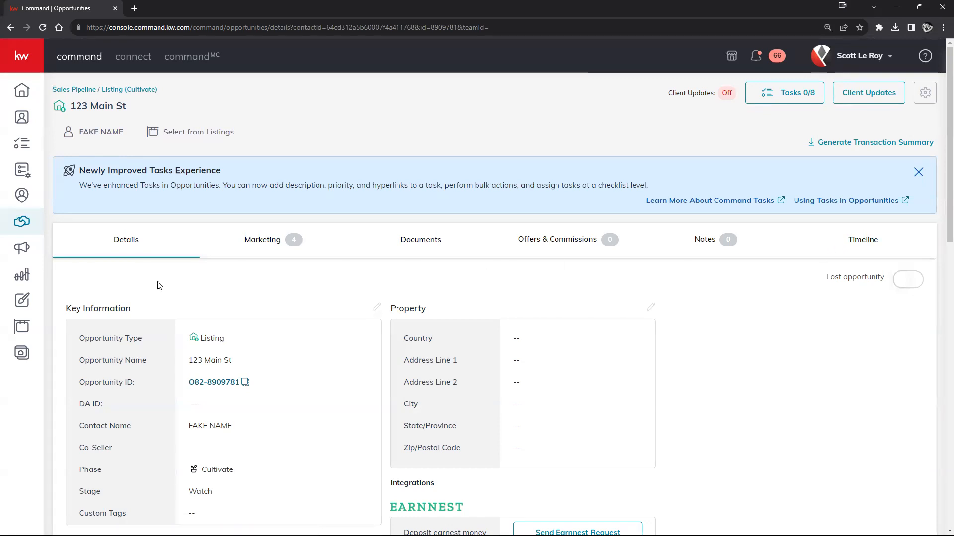
{"action": "scroll", "coordinate": [179, 278], "scroll_direction": "down", "scroll_amount": 3}
{"action": "scroll", "coordinate": [178, 279], "scroll_direction": "down", "scroll_amount": 1}
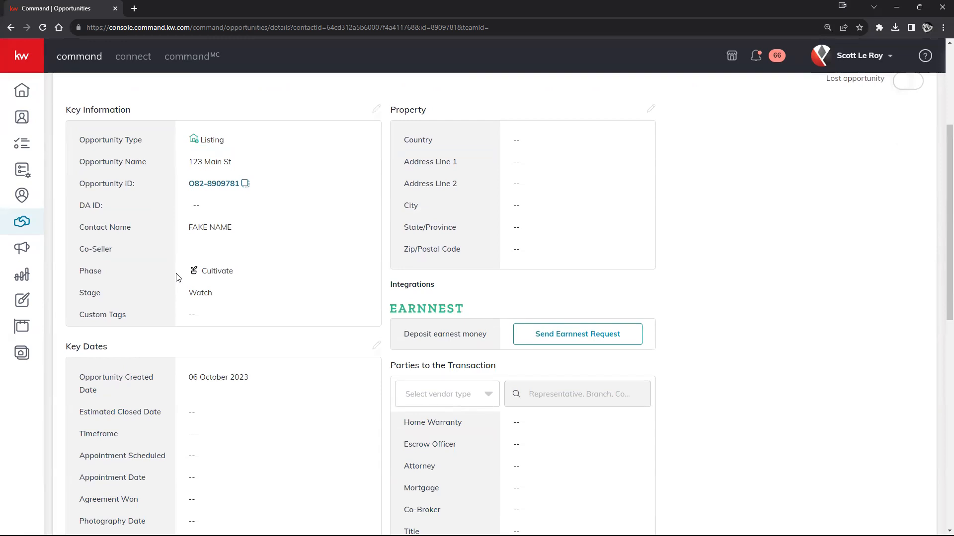
{"action": "scroll", "coordinate": [189, 273], "scroll_direction": "up", "scroll_amount": 1}
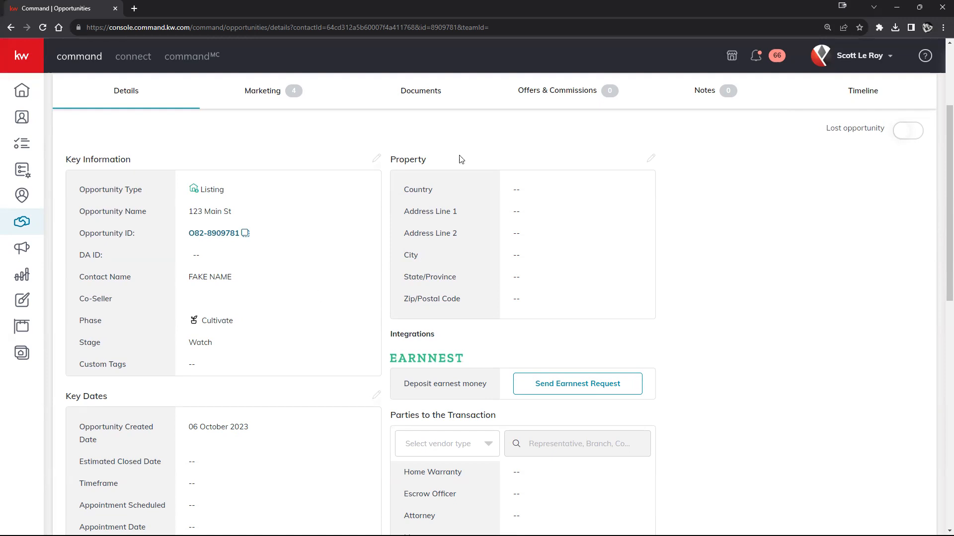
{"action": "scroll", "coordinate": [540, 255], "scroll_direction": "down", "scroll_amount": 4}
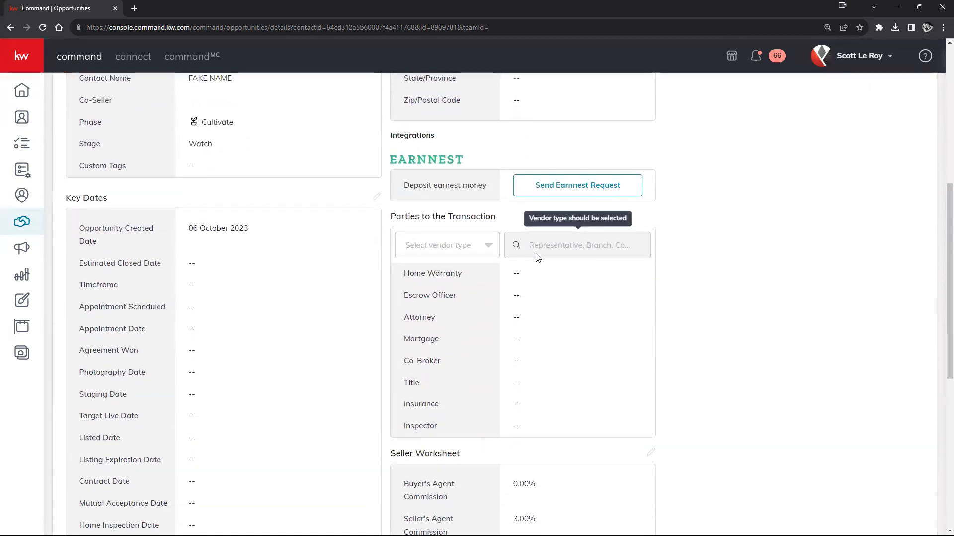
{"action": "scroll", "coordinate": [541, 259], "scroll_direction": "up", "scroll_amount": 2}
{"action": "scroll", "coordinate": [546, 261], "scroll_direction": "up", "scroll_amount": 4}
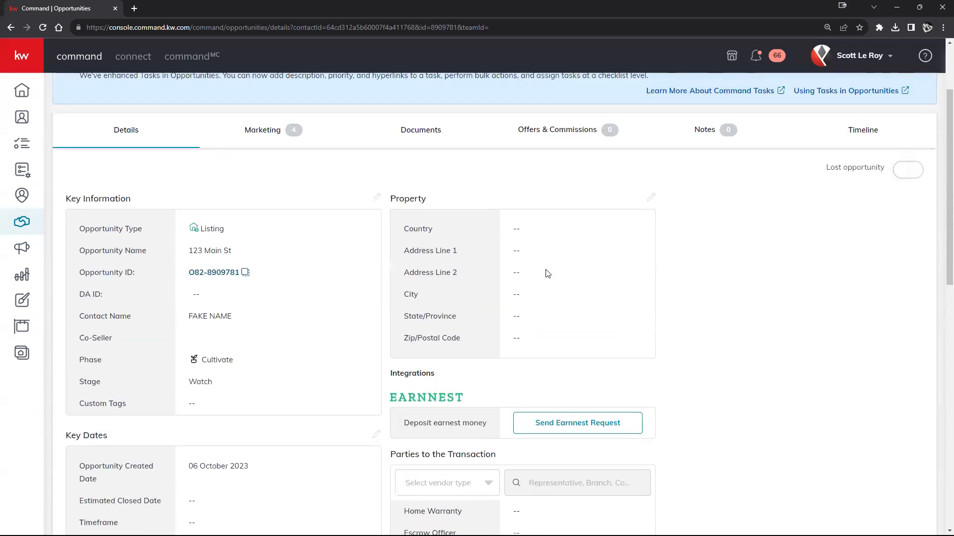
{"action": "scroll", "coordinate": [532, 293], "scroll_direction": "up", "scroll_amount": 1}
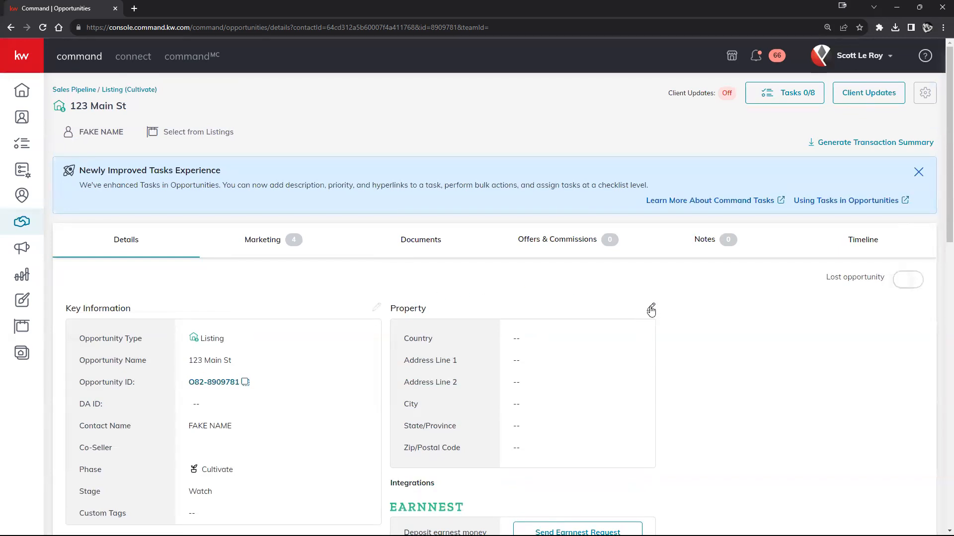
Edit the general information, inspecting the custom tags, contact name and Houston Premier market center.
{"action": "left_click", "coordinate": [377, 310]}
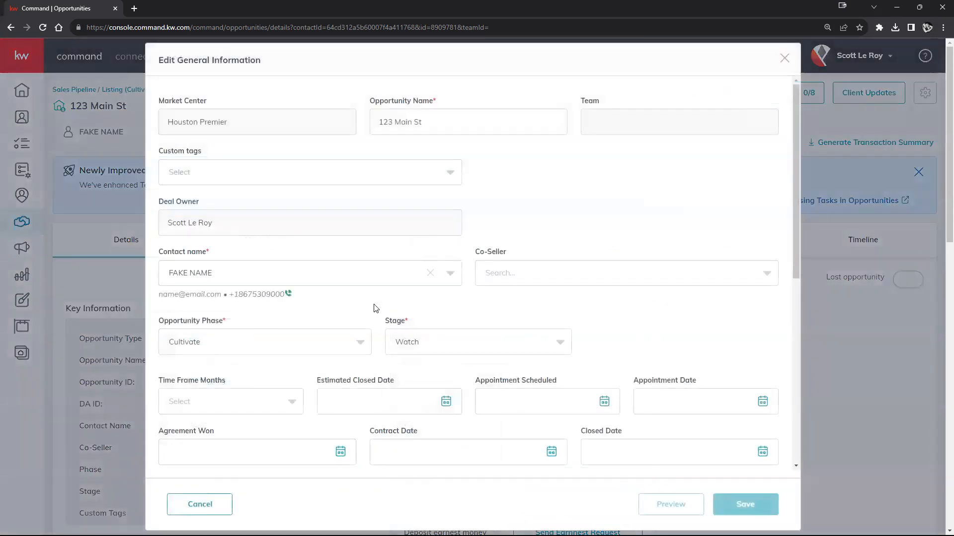
{"action": "left_click", "coordinate": [340, 172]}
{"action": "left_click", "coordinate": [341, 174]}
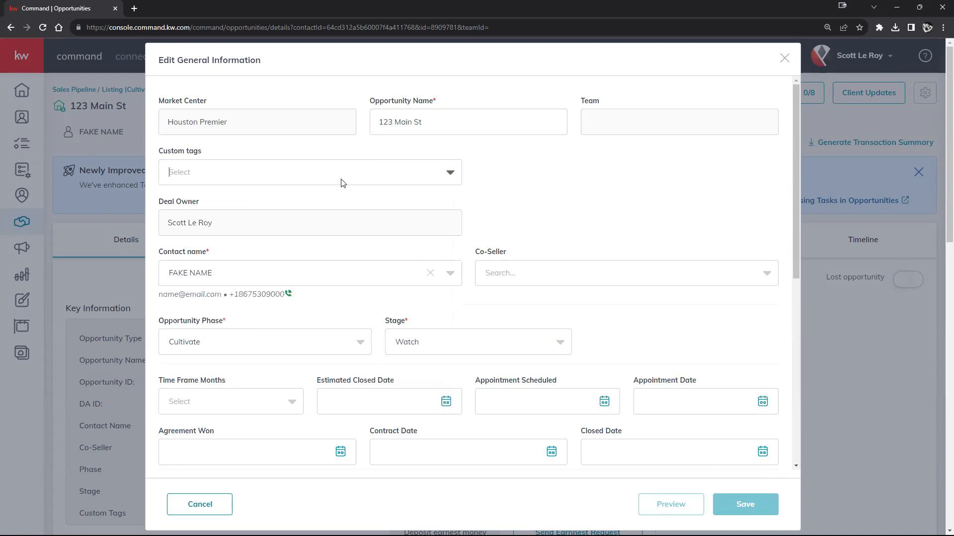
{"action": "left_click", "coordinate": [333, 283]}
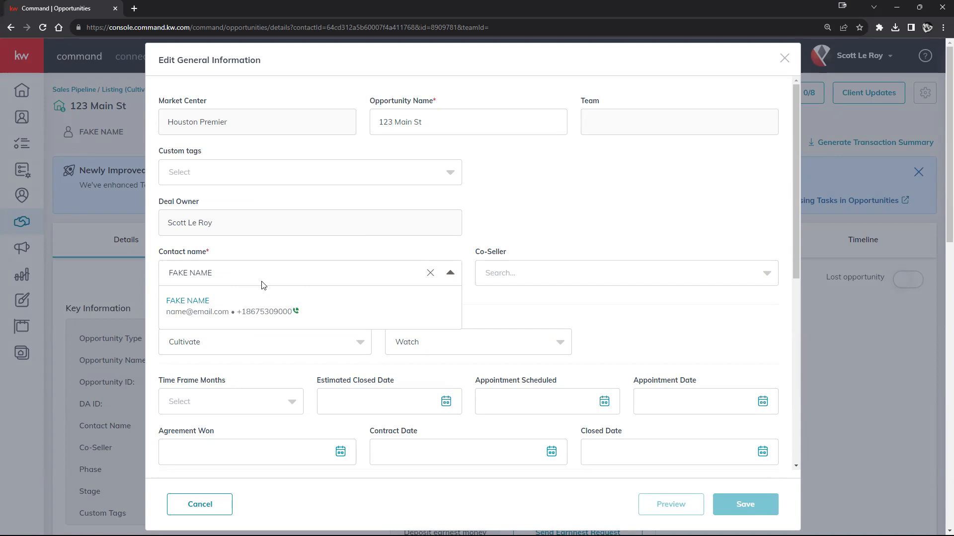
{"action": "left_click", "coordinate": [534, 192]}
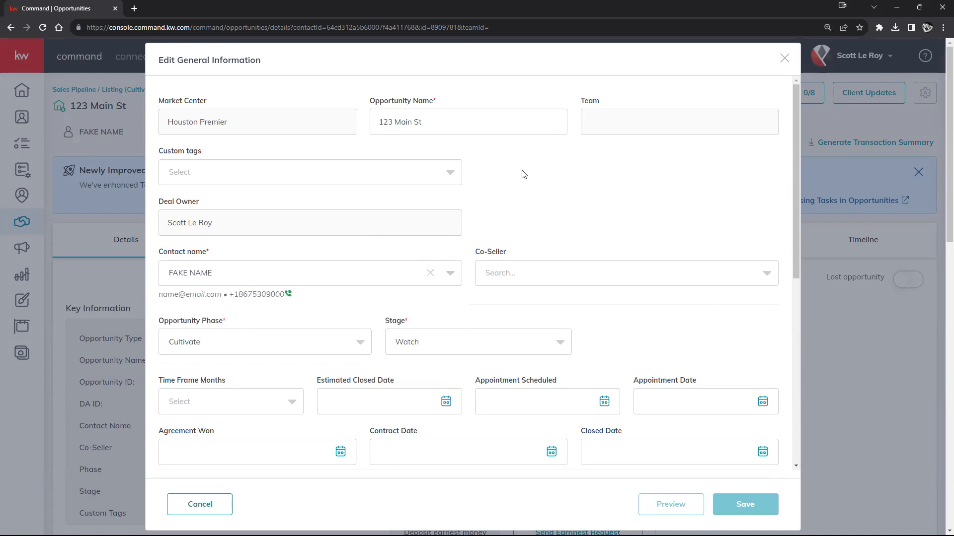
{"action": "double_click", "coordinate": [259, 123]}
{"action": "triple_click", "coordinate": [274, 124]}
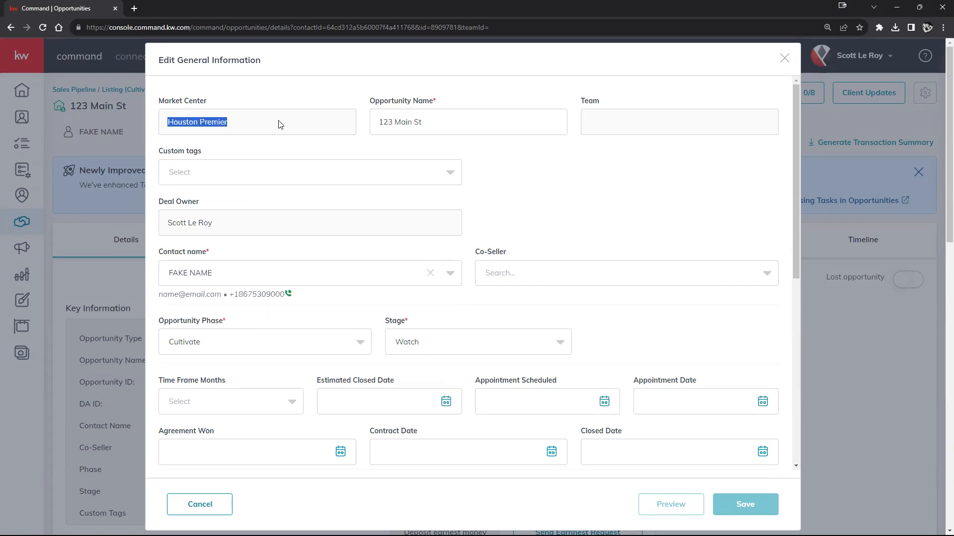
{"action": "left_click", "coordinate": [690, 130]}
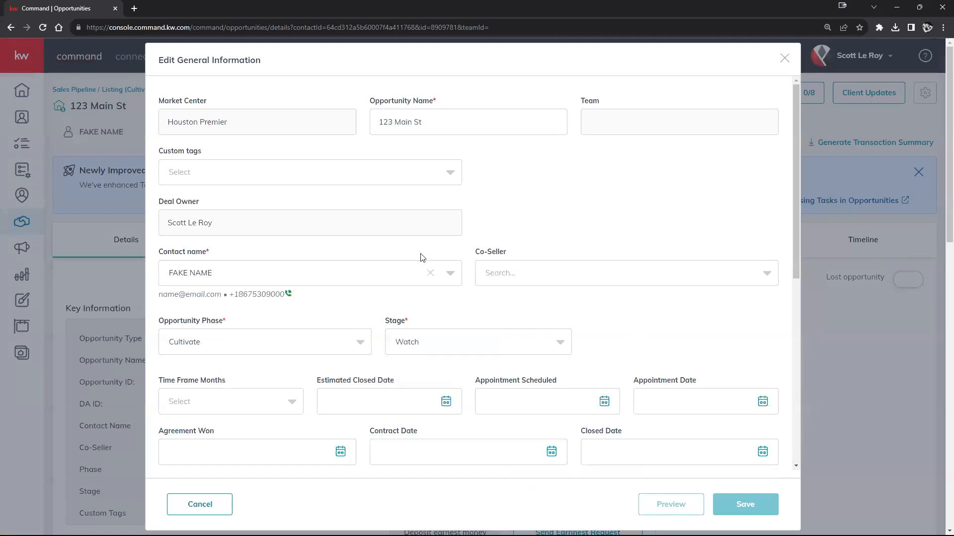
Scroll through the rest of the form and close it without saving.
{"action": "scroll", "coordinate": [579, 302], "scroll_direction": "down", "scroll_amount": 8}
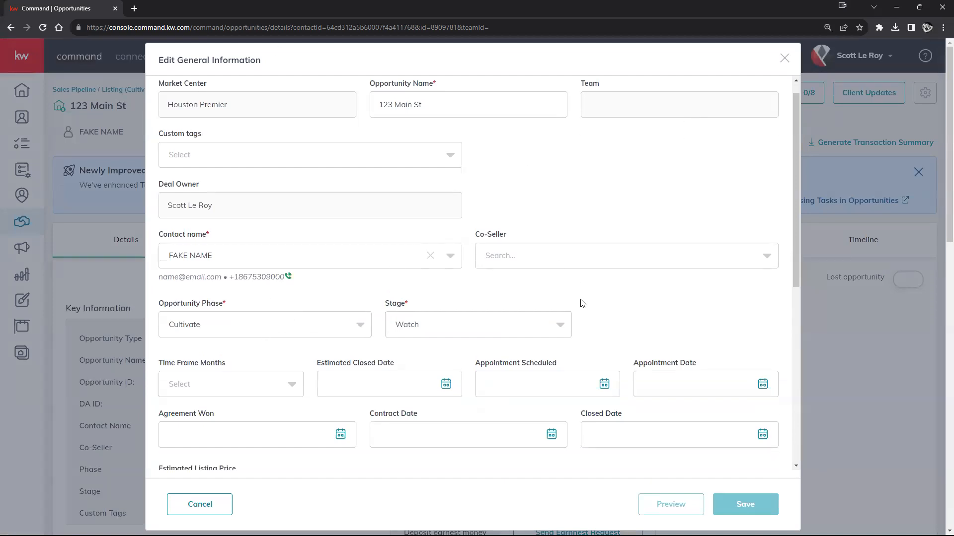
{"action": "scroll", "coordinate": [626, 340], "scroll_direction": "up", "scroll_amount": 7}
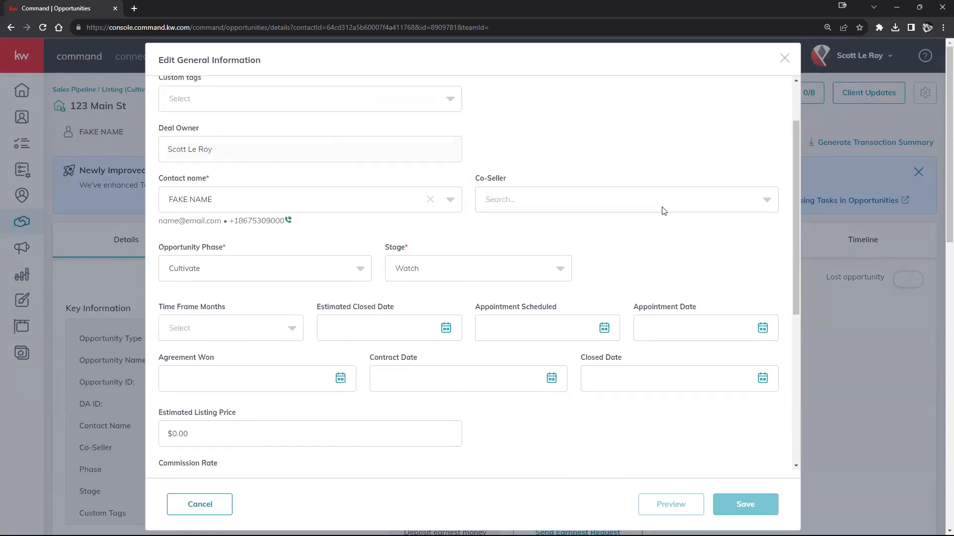
{"action": "scroll", "coordinate": [569, 252], "scroll_direction": "up", "scroll_amount": 3}
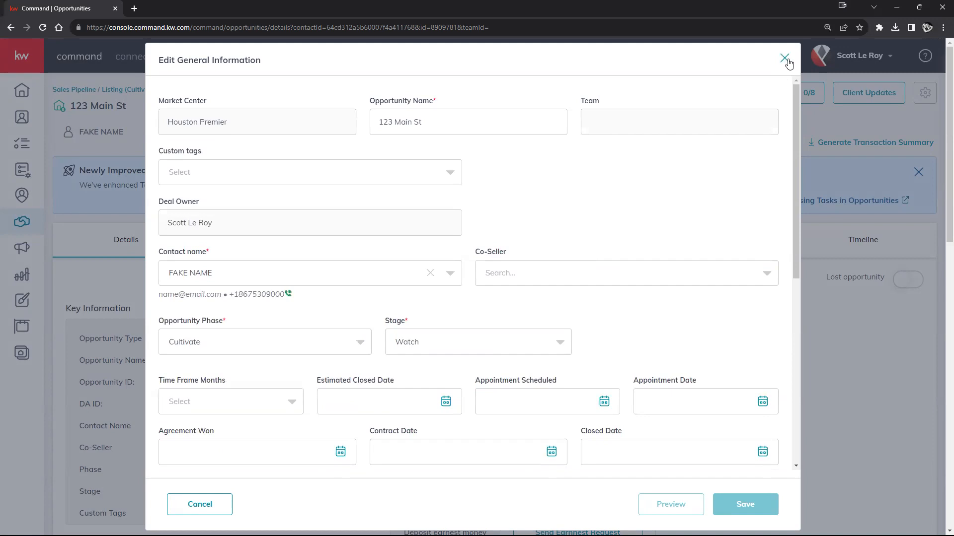
{"action": "scroll", "coordinate": [502, 403], "scroll_direction": "down", "scroll_amount": 3}
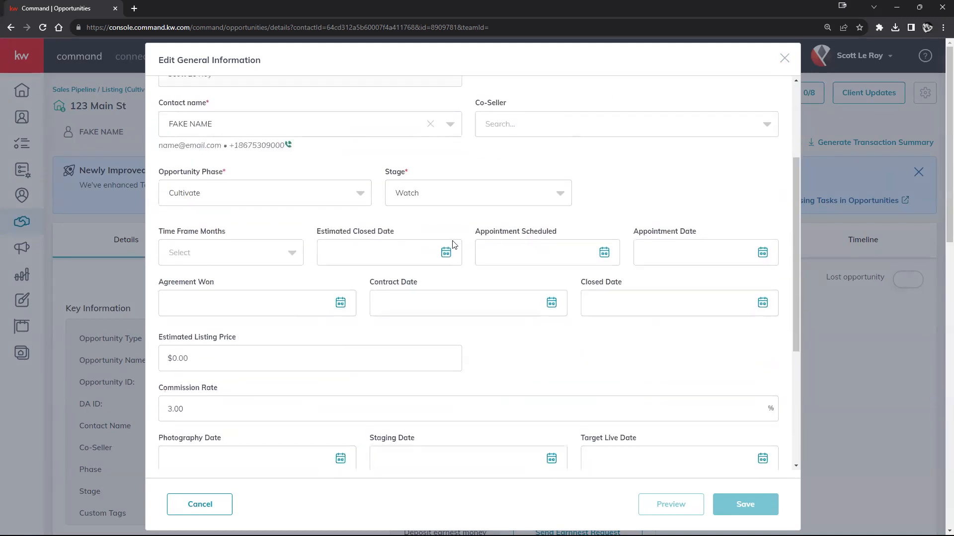
{"action": "scroll", "coordinate": [45, 382], "scroll_direction": "down", "scroll_amount": 6}
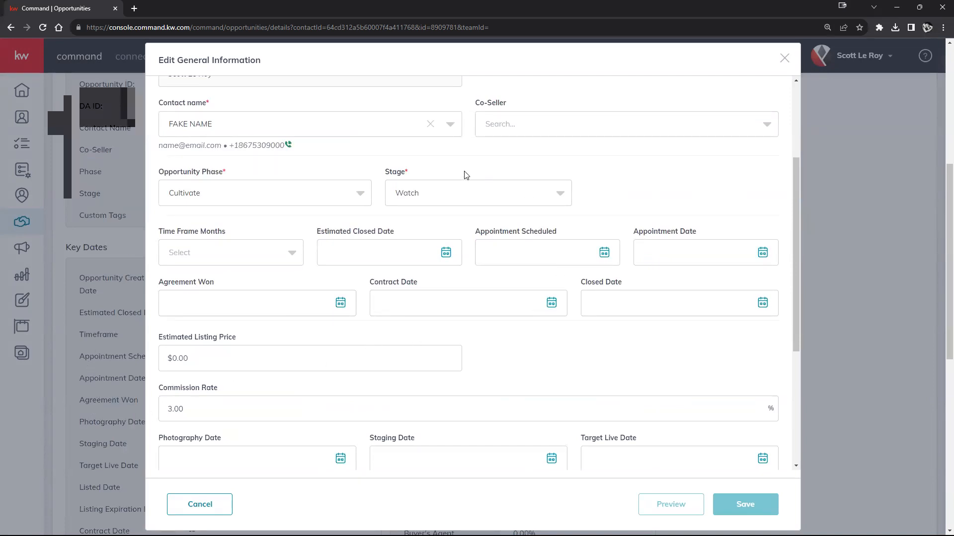
{"action": "scroll", "coordinate": [587, 319], "scroll_direction": "down", "scroll_amount": 1}
{"action": "scroll", "coordinate": [587, 319], "scroll_direction": "down", "scroll_amount": 5}
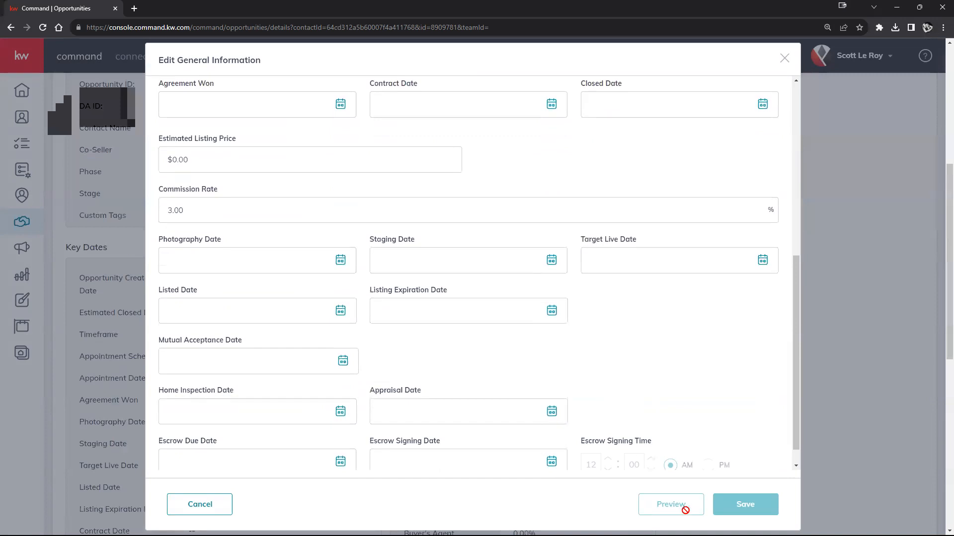
{"action": "left_click", "coordinate": [784, 58]}
{"action": "scroll", "coordinate": [687, 389], "scroll_direction": "up", "scroll_amount": 6}
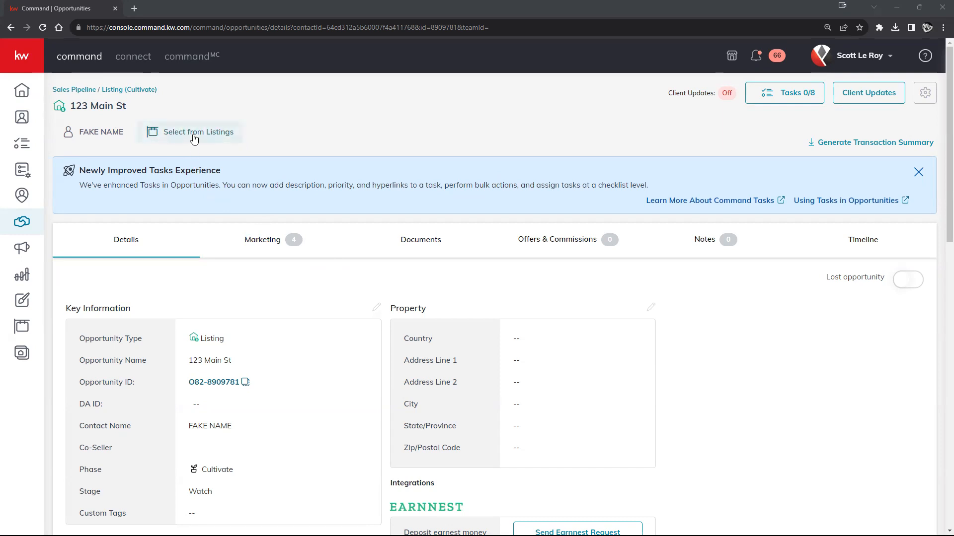
{"action": "scroll", "coordinate": [694, 320], "scroll_direction": "down", "scroll_amount": 1}
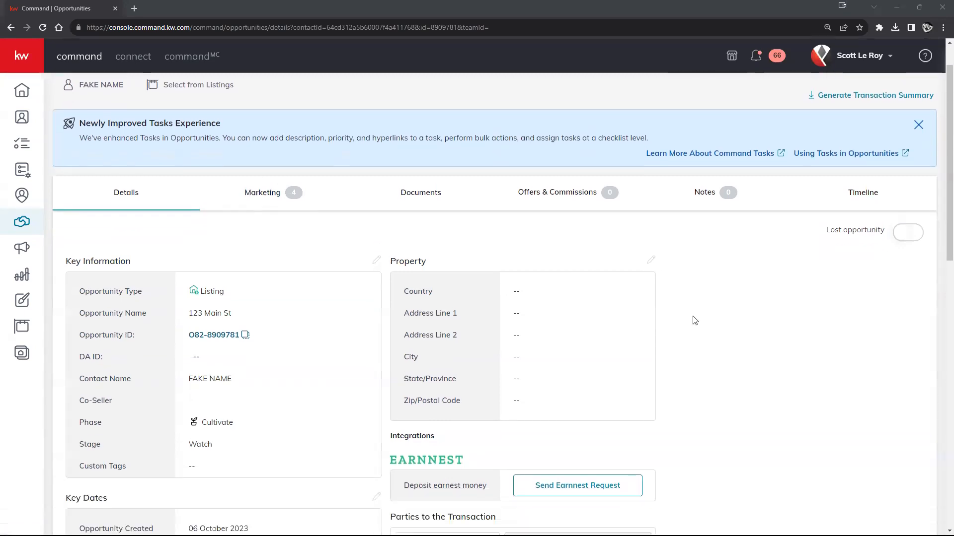
{"action": "scroll", "coordinate": [694, 320], "scroll_direction": "down", "scroll_amount": 1}
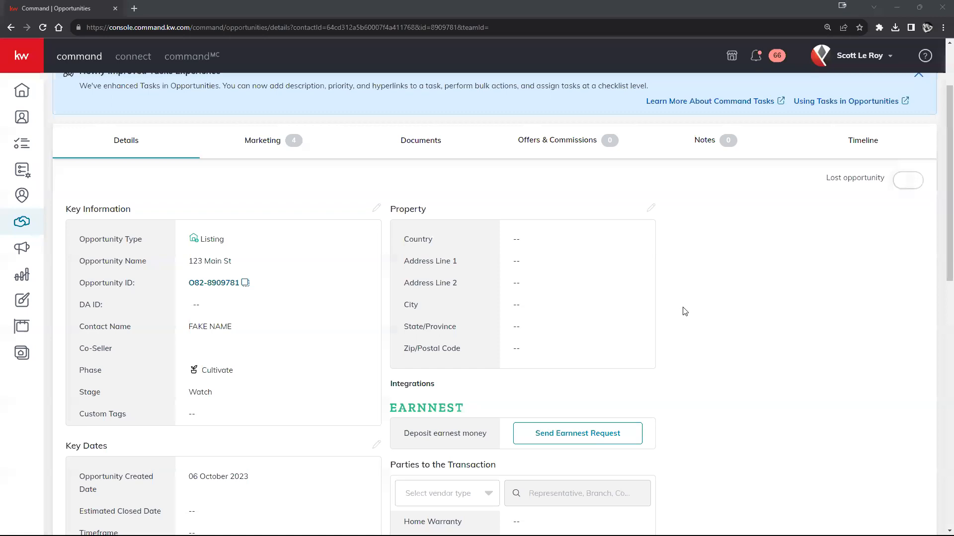
Bring up the property information editor and close it unchanged.
{"action": "scroll", "coordinate": [681, 310], "scroll_direction": "up", "scroll_amount": 2}
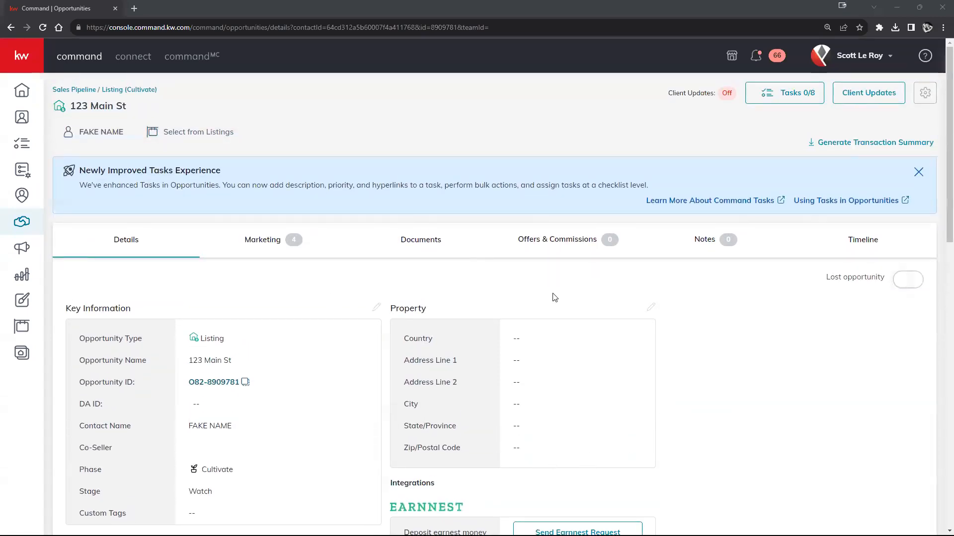
{"action": "left_click", "coordinate": [652, 309]}
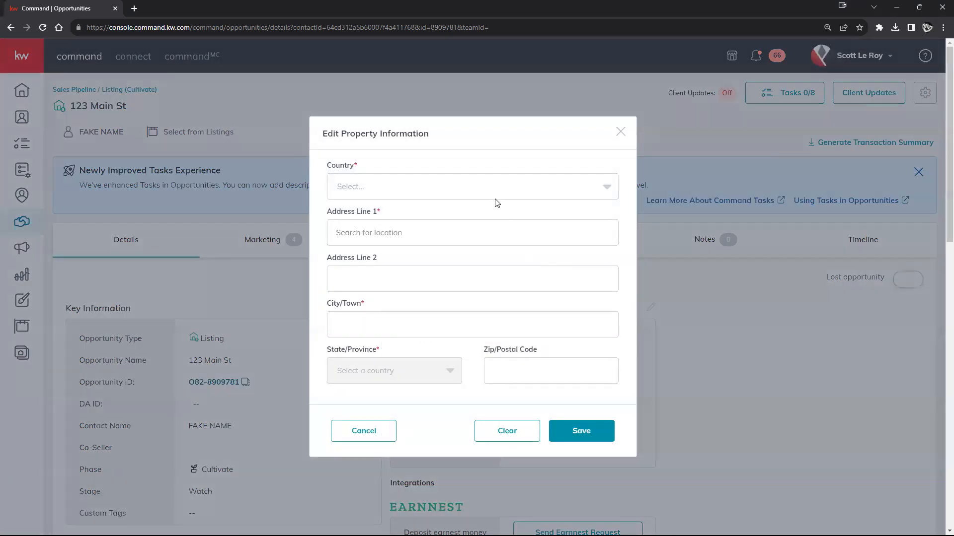
{"action": "left_click", "coordinate": [616, 134]}
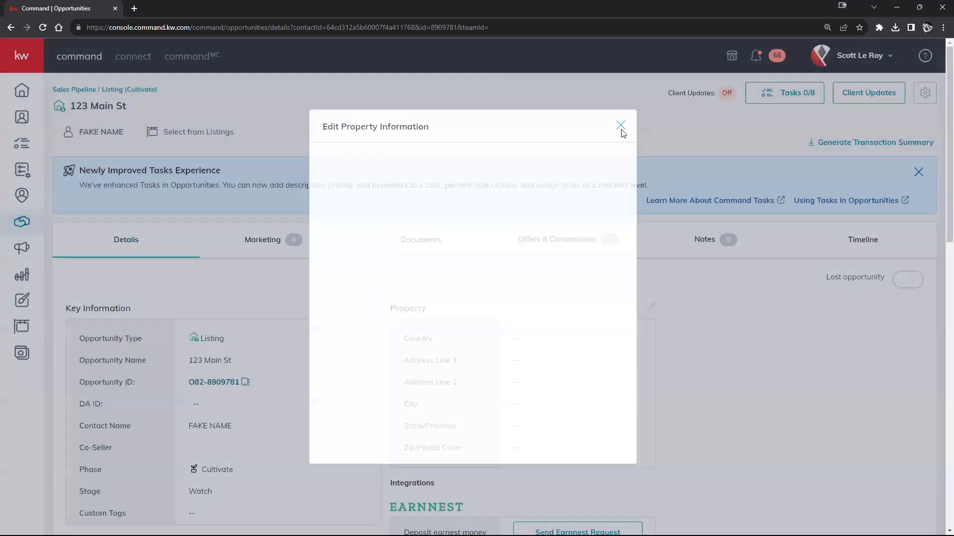
{"action": "left_click", "coordinate": [188, 131]}
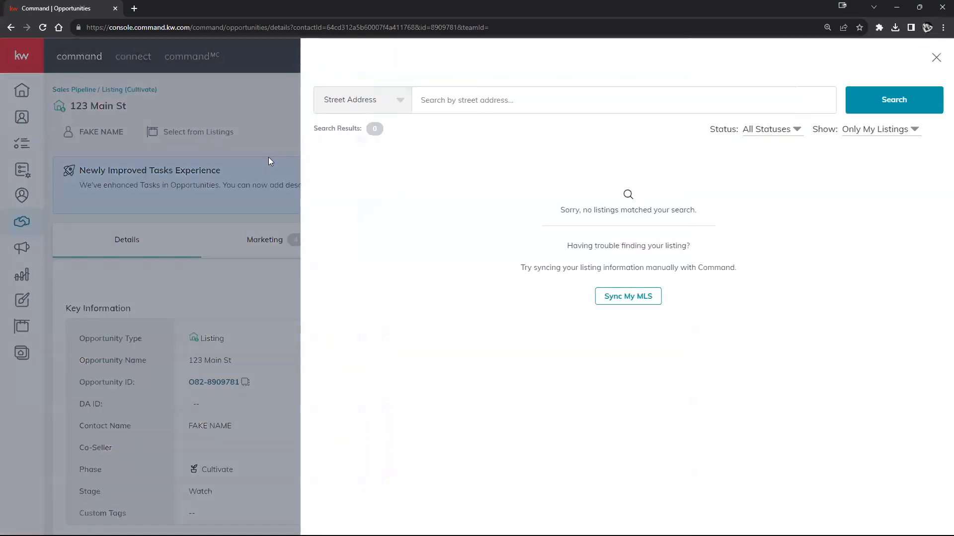
{"action": "left_click", "coordinate": [867, 137]}
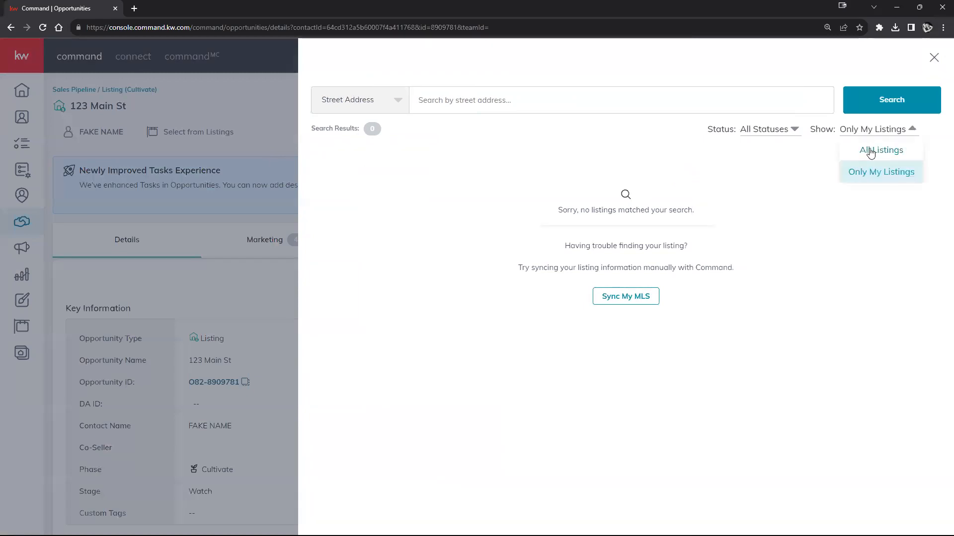
{"action": "left_click", "coordinate": [869, 150]}
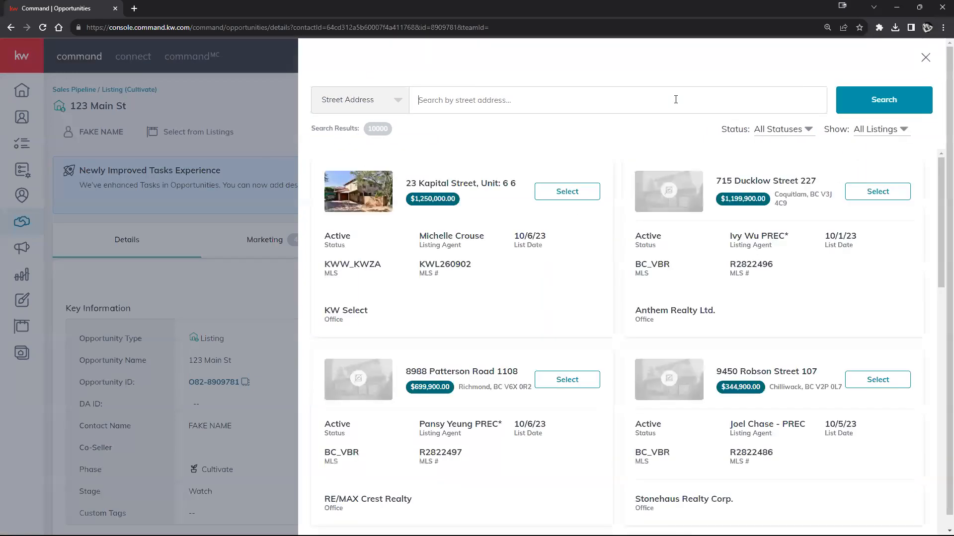
{"action": "type", "text": "123 Main St"}
{"action": "key", "text": "Return"}
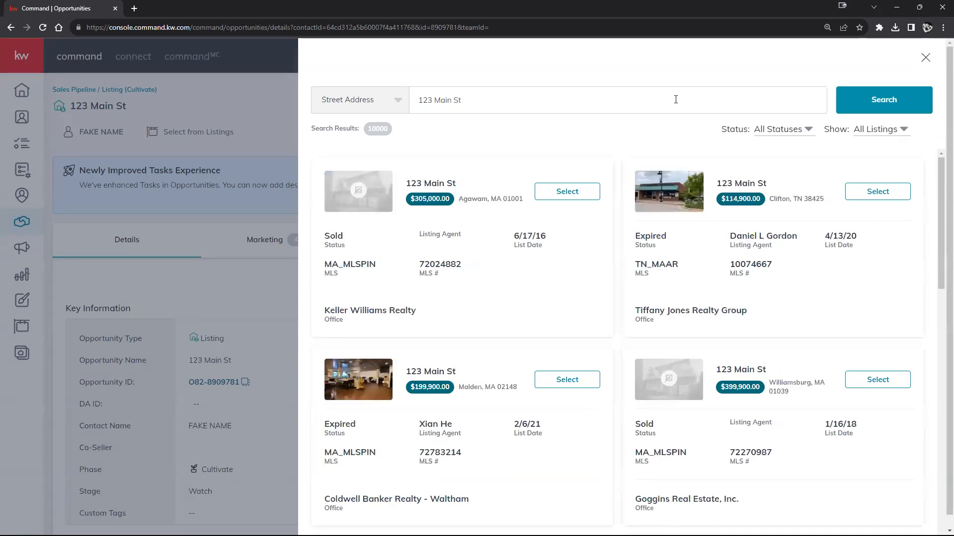
{"action": "scroll", "coordinate": [699, 330], "scroll_direction": "down", "scroll_amount": 9}
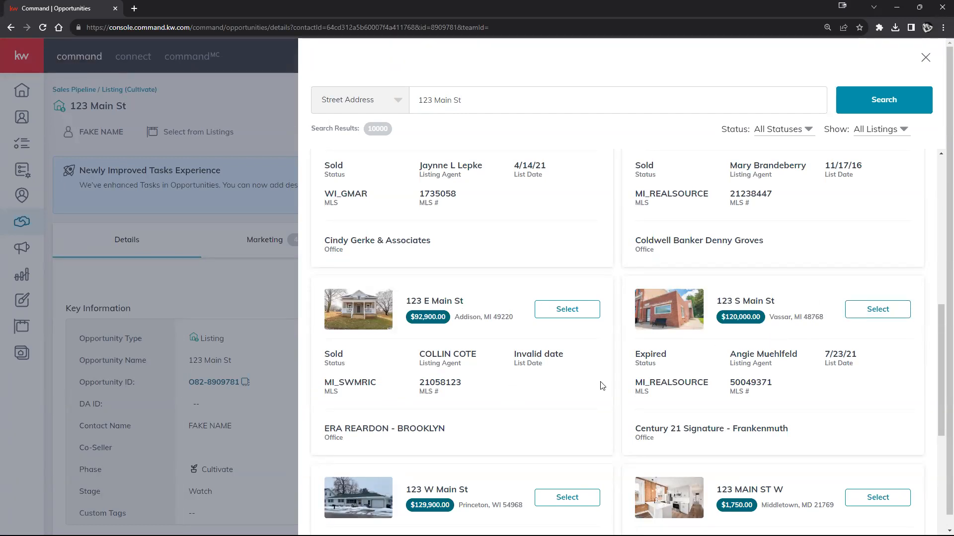
{"action": "scroll", "coordinate": [646, 385], "scroll_direction": "down", "scroll_amount": 4}
{"action": "scroll", "coordinate": [596, 361], "scroll_direction": "down", "scroll_amount": 2}
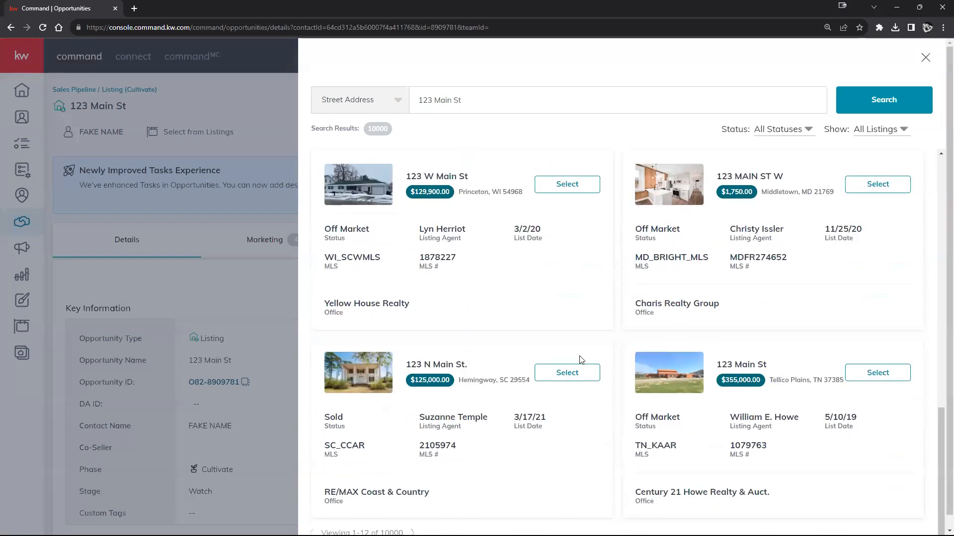
{"action": "scroll", "coordinate": [621, 360], "scroll_direction": "up", "scroll_amount": 7}
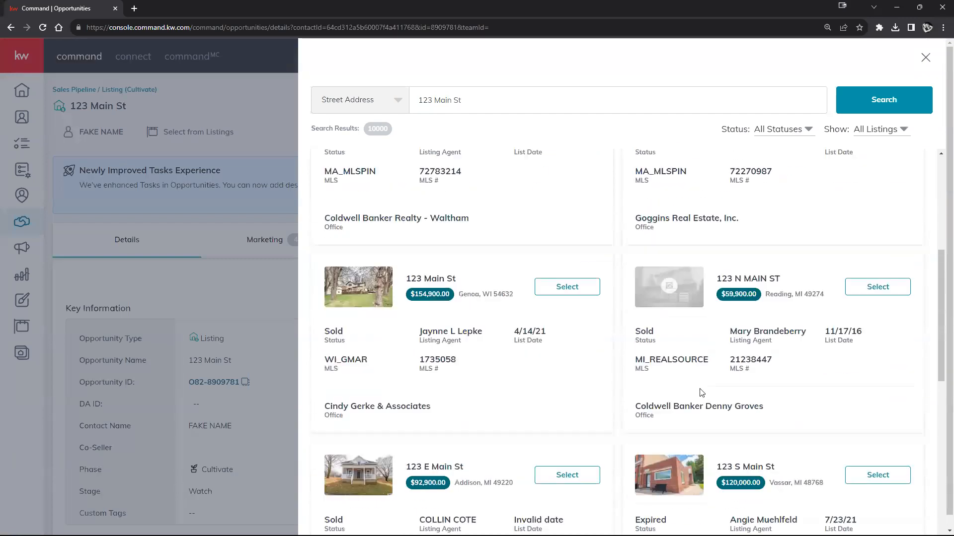
{"action": "left_click", "coordinate": [889, 343]}
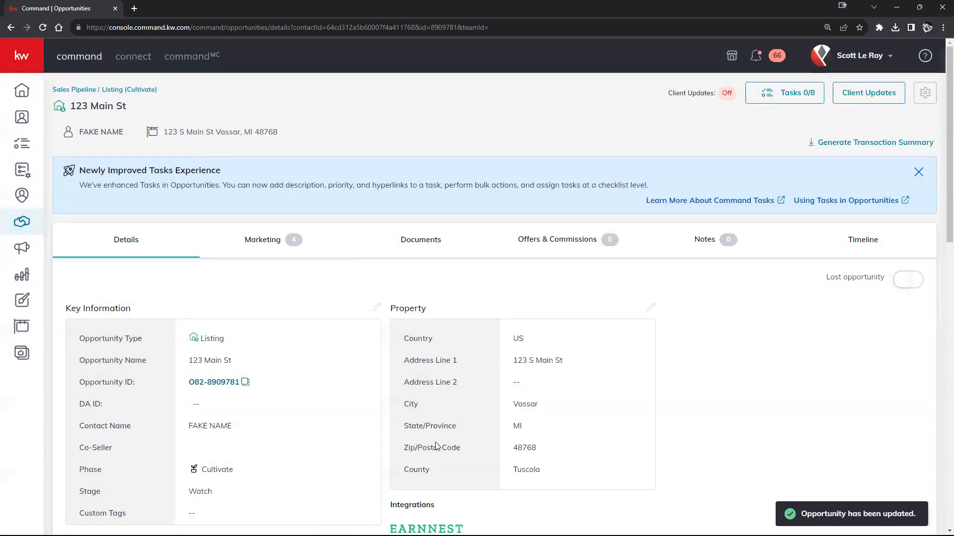
{"action": "scroll", "coordinate": [582, 400], "scroll_direction": "down", "scroll_amount": 2}
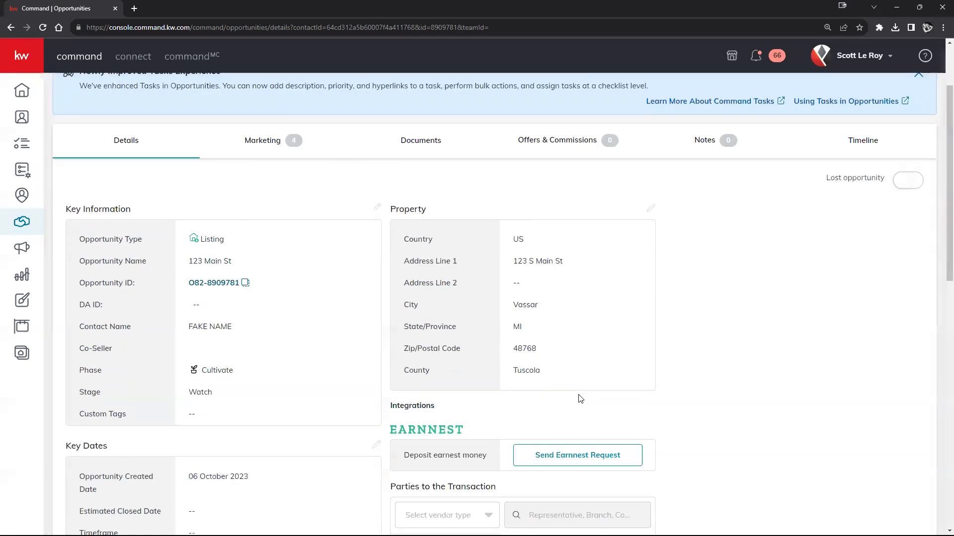
{"action": "scroll", "coordinate": [581, 399], "scroll_direction": "down", "scroll_amount": 2}
{"action": "scroll", "coordinate": [571, 399], "scroll_direction": "down", "scroll_amount": 6}
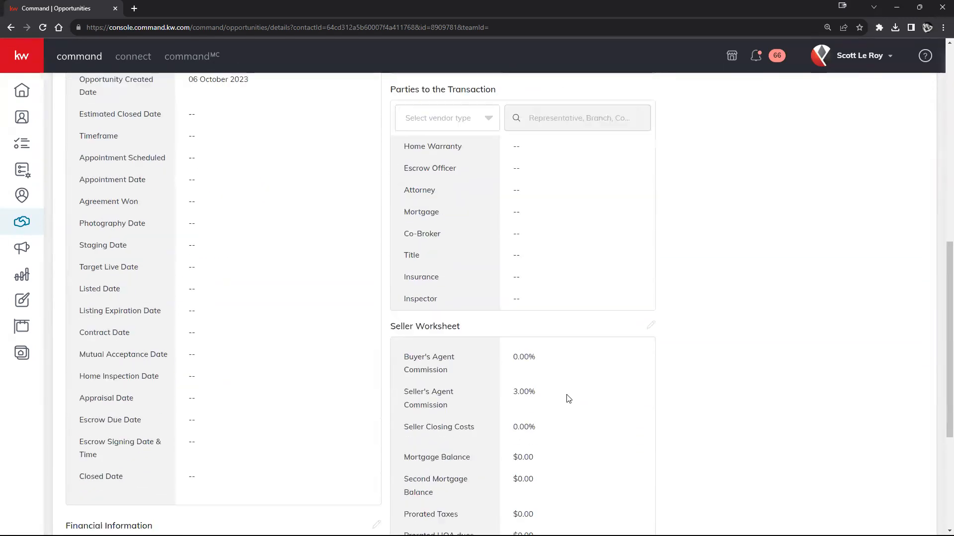
{"action": "scroll", "coordinate": [568, 399], "scroll_direction": "down", "scroll_amount": 4}
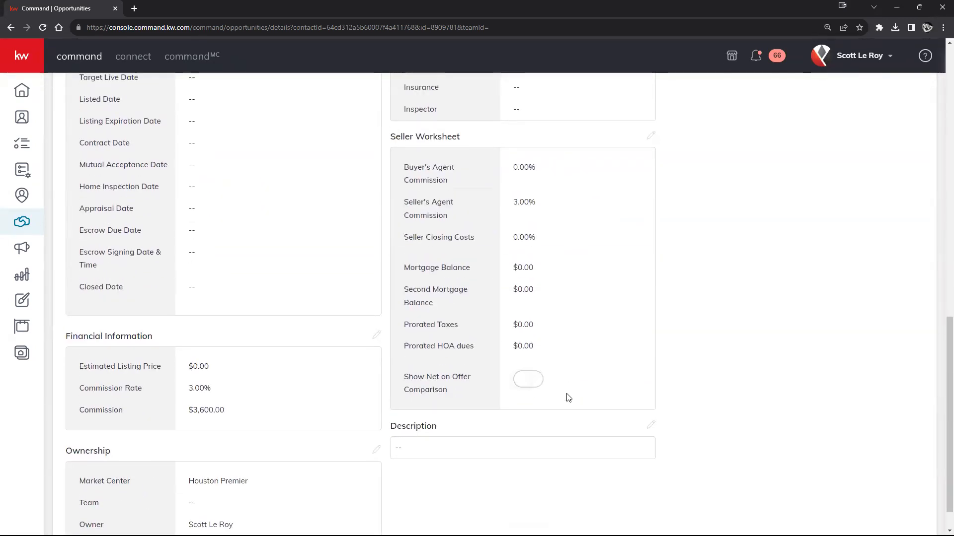
{"action": "scroll", "coordinate": [566, 396], "scroll_direction": "up", "scroll_amount": 10}
{"action": "scroll", "coordinate": [513, 386], "scroll_direction": "up", "scroll_amount": 4}
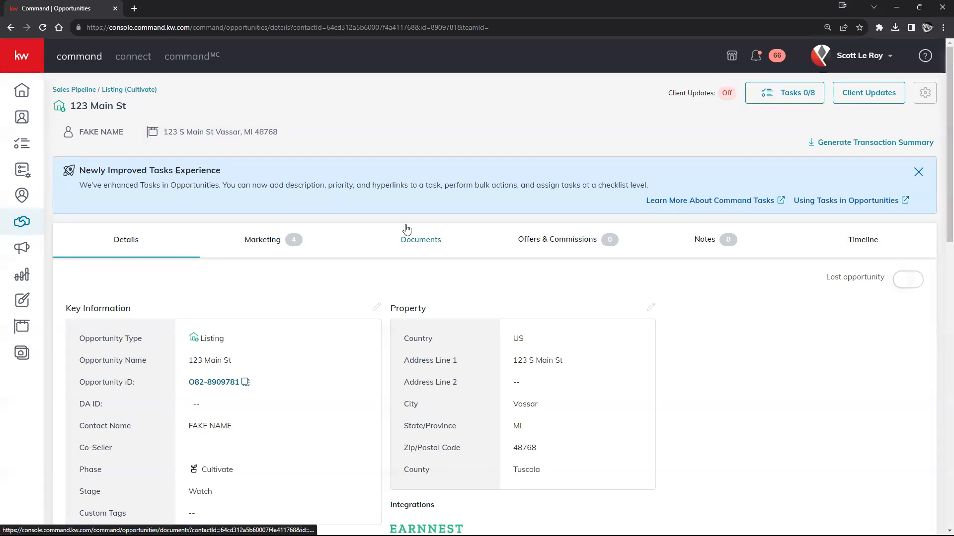
Go to the opportunity's Documents and expand the Pick checklist type dropdown.
{"action": "left_click", "coordinate": [421, 250]}
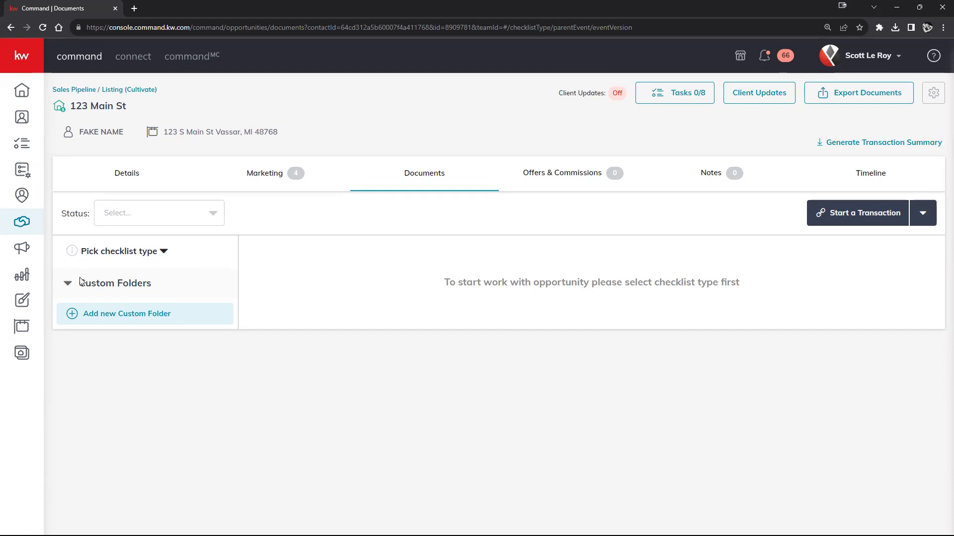
{"action": "left_click", "coordinate": [106, 252]}
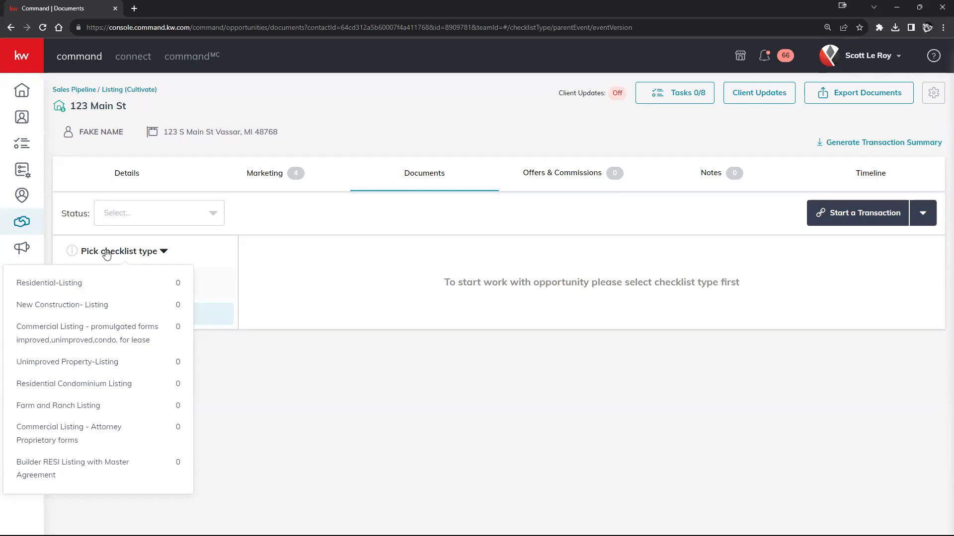
{"action": "left_click", "coordinate": [87, 285]}
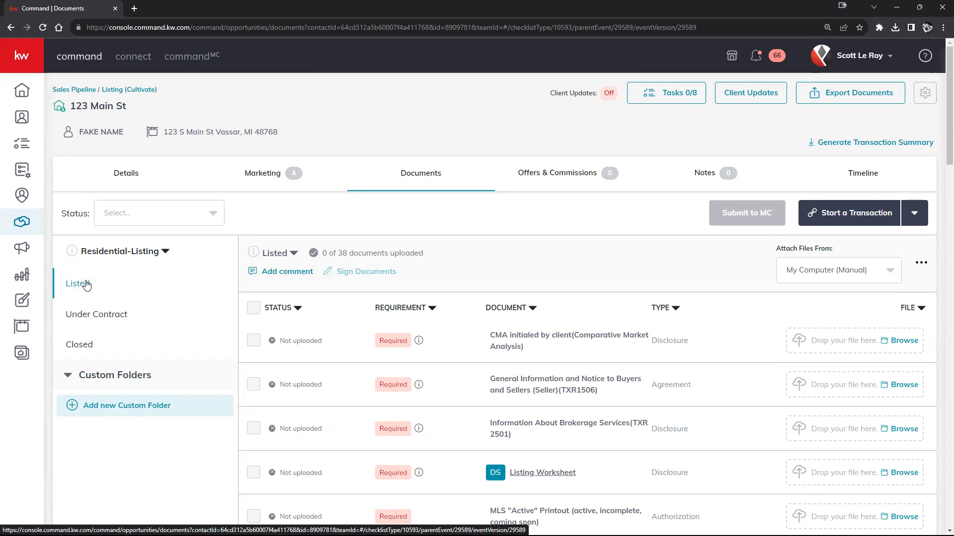
{"action": "scroll", "coordinate": [361, 304], "scroll_direction": "down", "scroll_amount": 12}
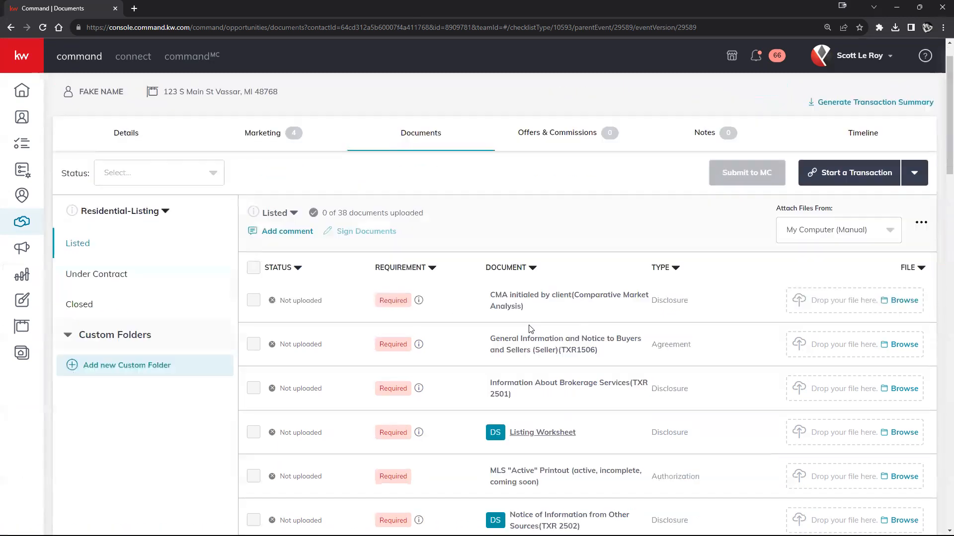
{"action": "scroll", "coordinate": [541, 323], "scroll_direction": "up", "scroll_amount": 12}
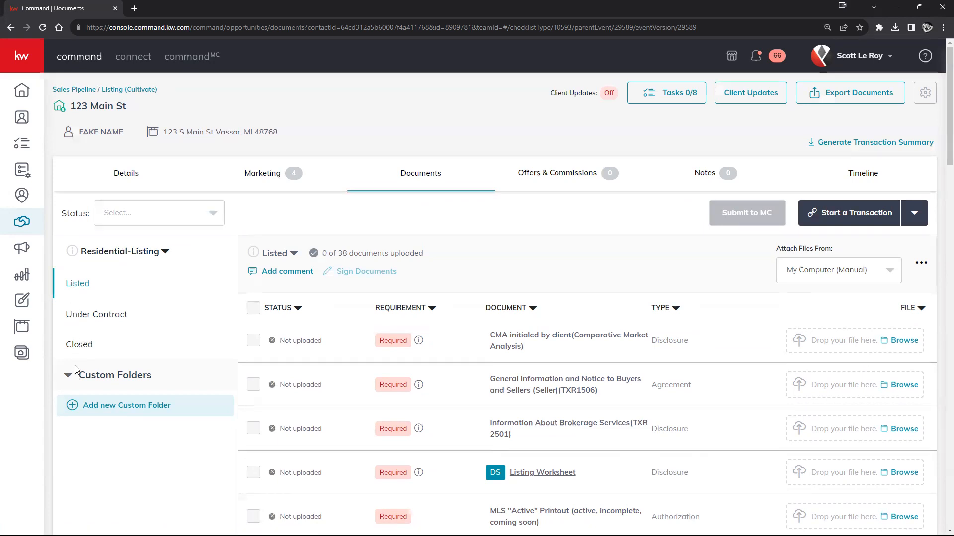
{"action": "left_click", "coordinate": [77, 318]}
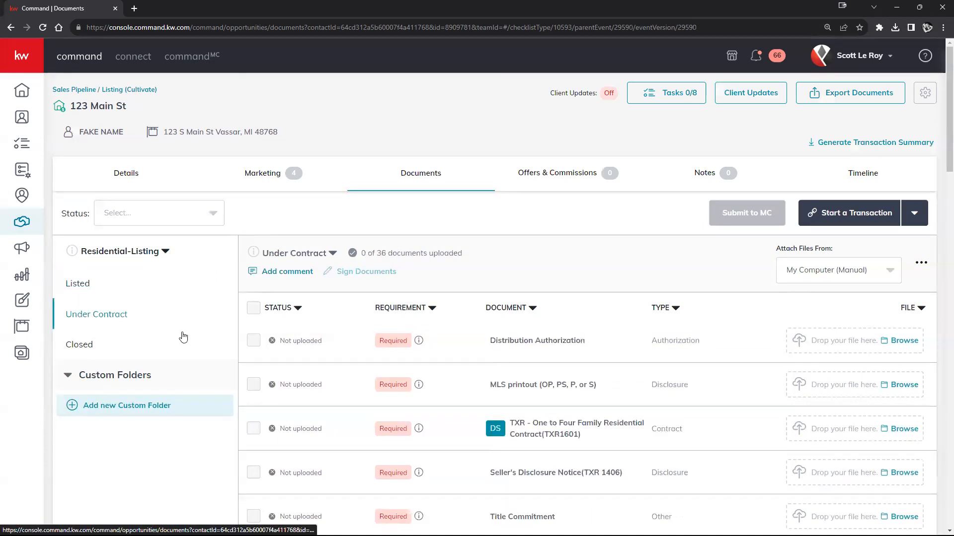
{"action": "left_click", "coordinate": [94, 348]}
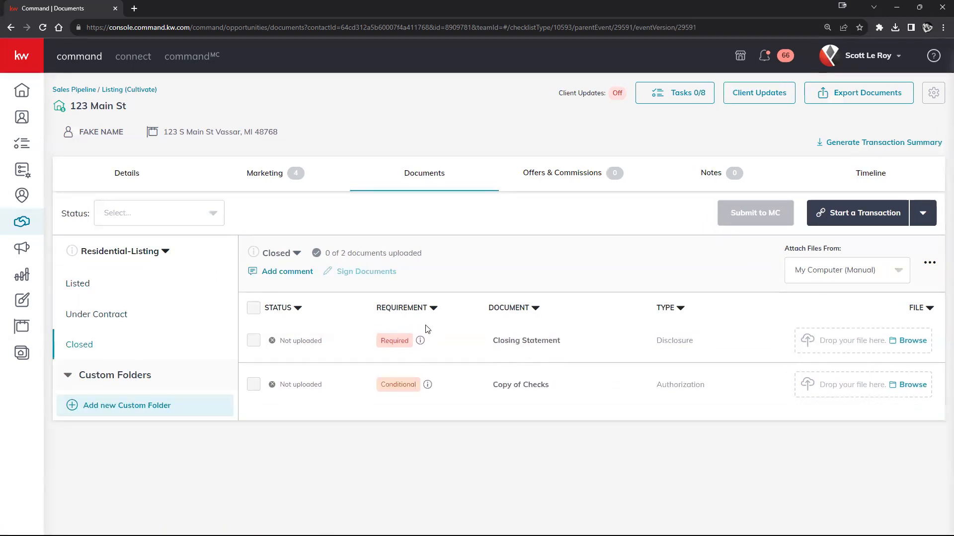
{"action": "left_click", "coordinate": [82, 288]}
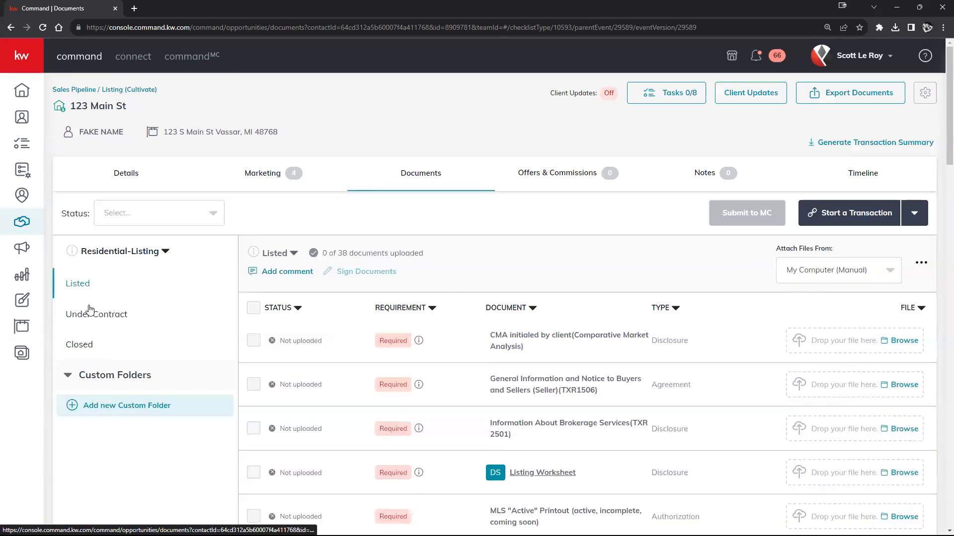
{"action": "left_click", "coordinate": [86, 317]}
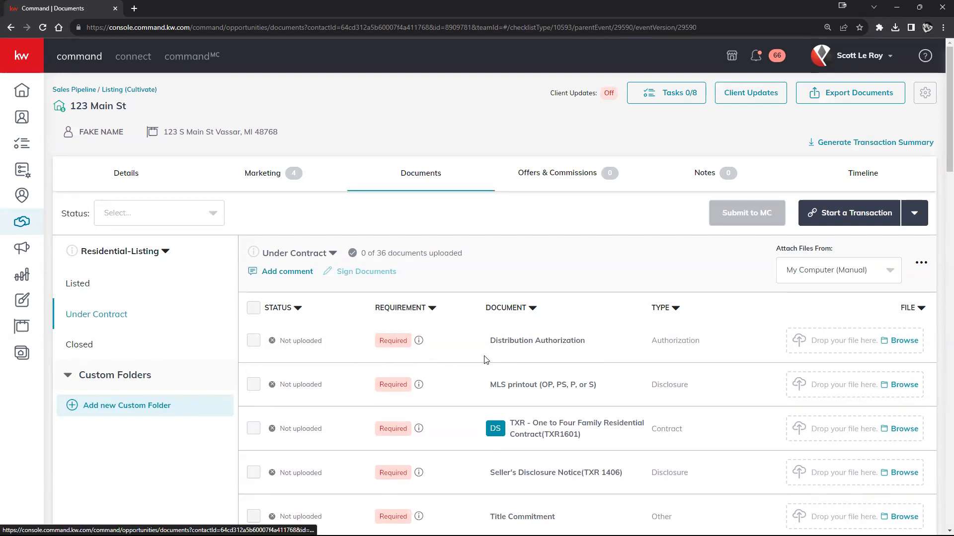
{"action": "scroll", "coordinate": [512, 358], "scroll_direction": "down", "scroll_amount": 4}
{"action": "scroll", "coordinate": [508, 367], "scroll_direction": "up", "scroll_amount": 4}
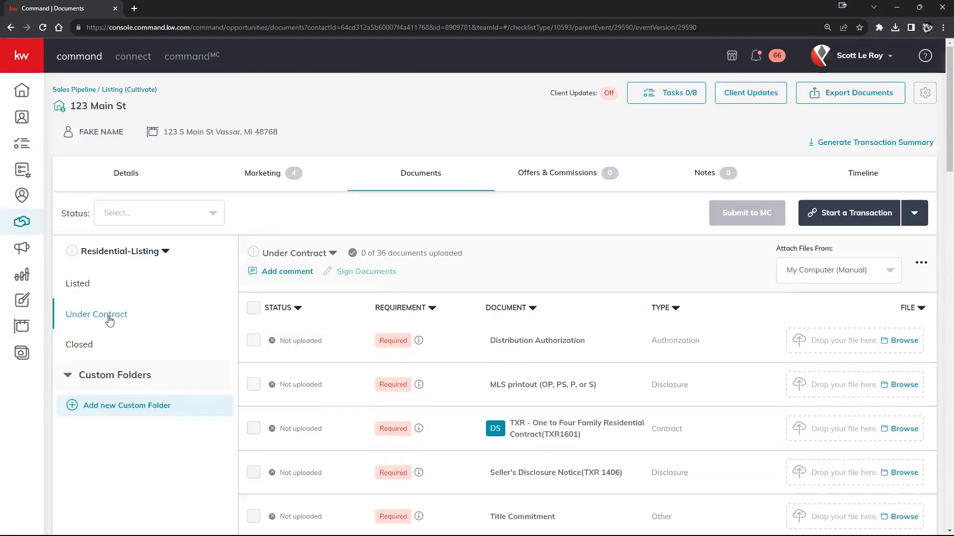
{"action": "left_click", "coordinate": [91, 293]}
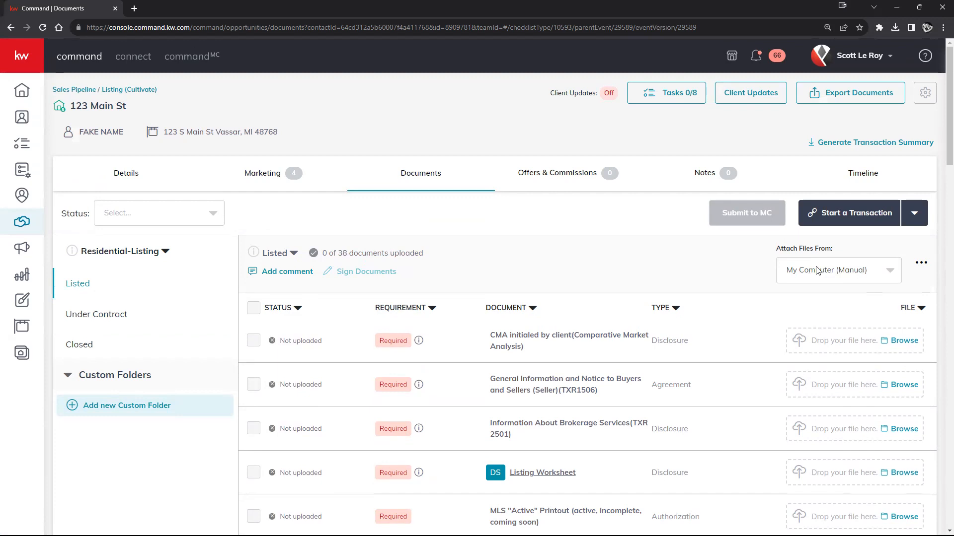
{"action": "left_click", "coordinate": [888, 271]}
{"action": "left_click", "coordinate": [869, 271]}
{"action": "scroll", "coordinate": [584, 390], "scroll_direction": "down", "scroll_amount": 2}
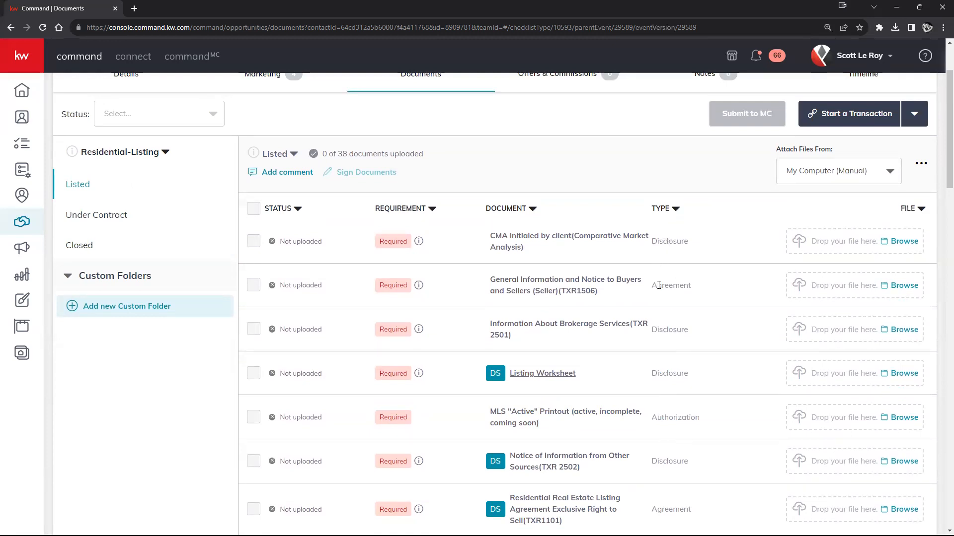
{"action": "scroll", "coordinate": [673, 411], "scroll_direction": "down", "scroll_amount": 6}
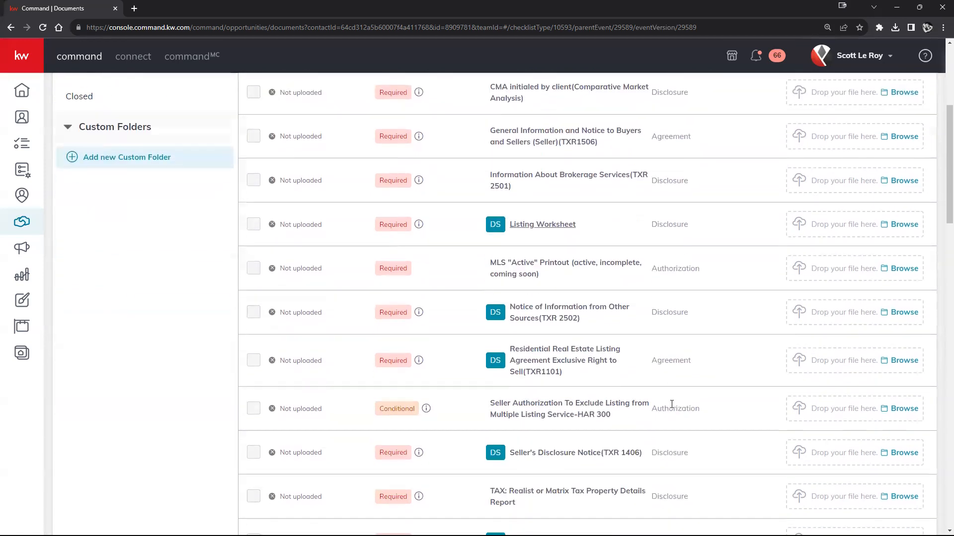
{"action": "scroll", "coordinate": [674, 406], "scroll_direction": "up", "scroll_amount": 8}
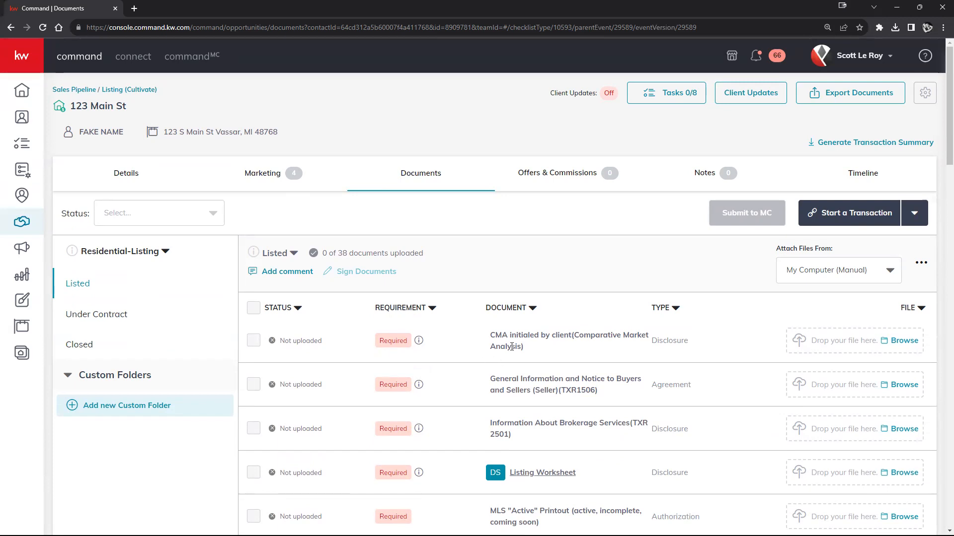
{"action": "scroll", "coordinate": [544, 421], "scroll_direction": "down", "scroll_amount": 2}
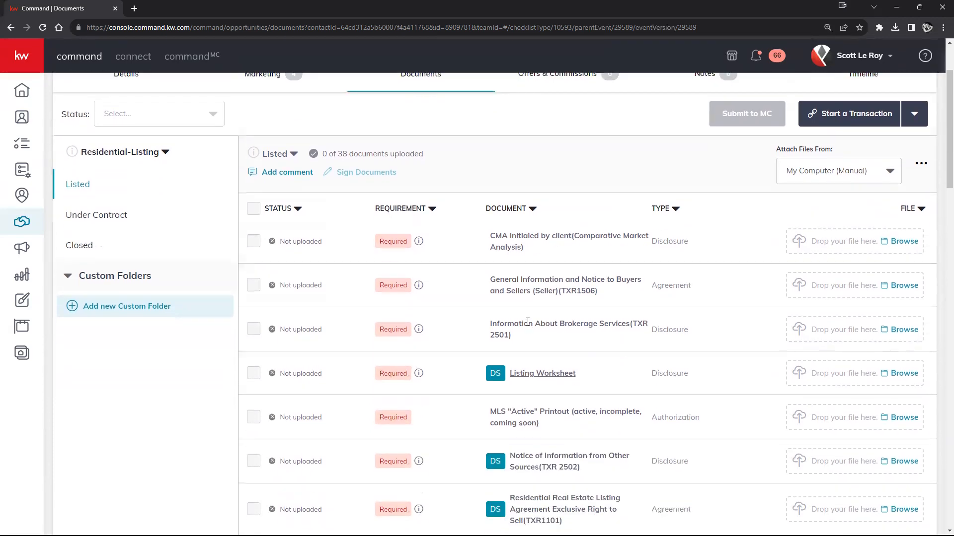
{"action": "scroll", "coordinate": [626, 357], "scroll_direction": "down", "scroll_amount": 2}
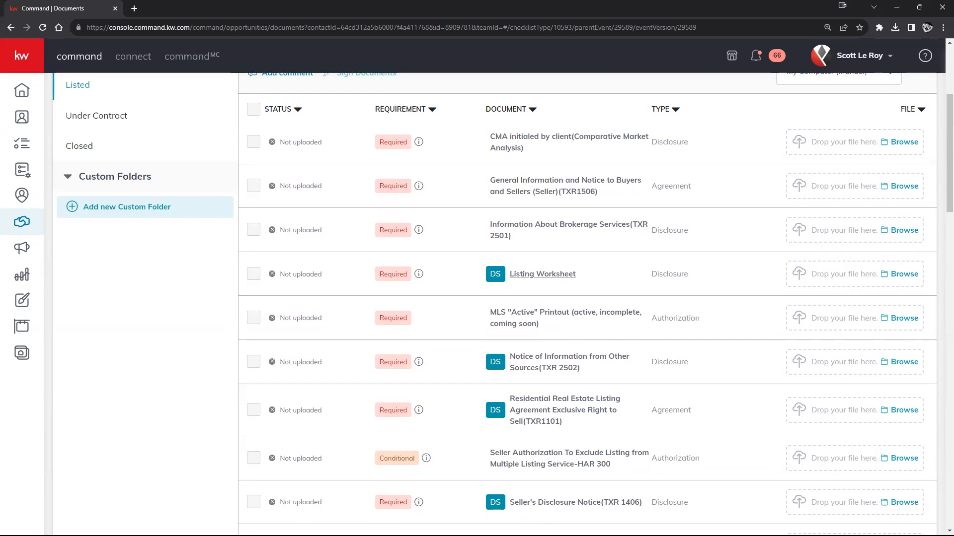
Upload active-mls.pdf to the MLS Active Printout requirement, which now shows Uploaded.
{"action": "left_click_drag", "start_coordinate": [611, 467], "coordinate": [890, 322]}
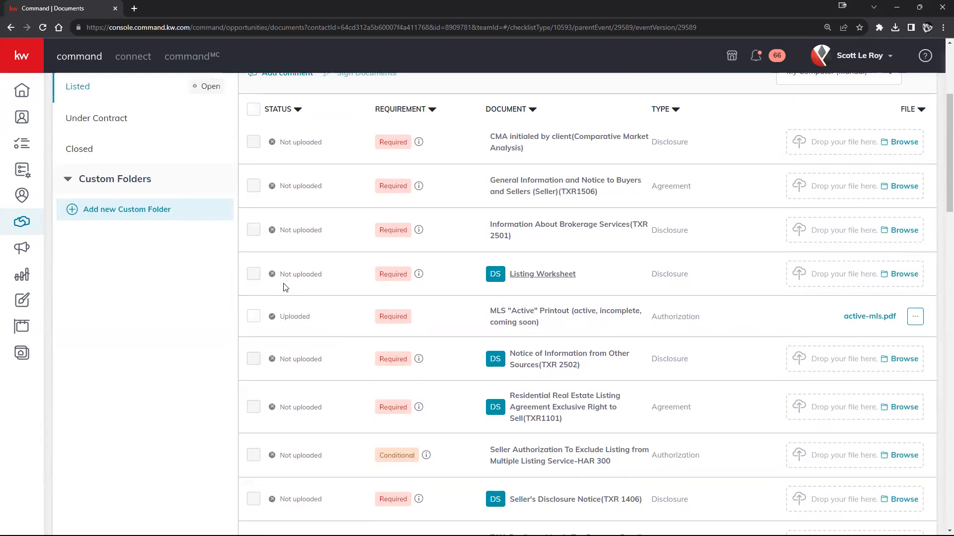
{"action": "left_click_drag", "start_coordinate": [282, 272], "coordinate": [334, 279]}
{"action": "left_click_drag", "start_coordinate": [281, 317], "coordinate": [313, 318]}
Review the checklist requirements, noting the Closing Cost Estimate Worksheet is optional.
{"action": "scroll", "coordinate": [388, 315], "scroll_direction": "up", "scroll_amount": 3}
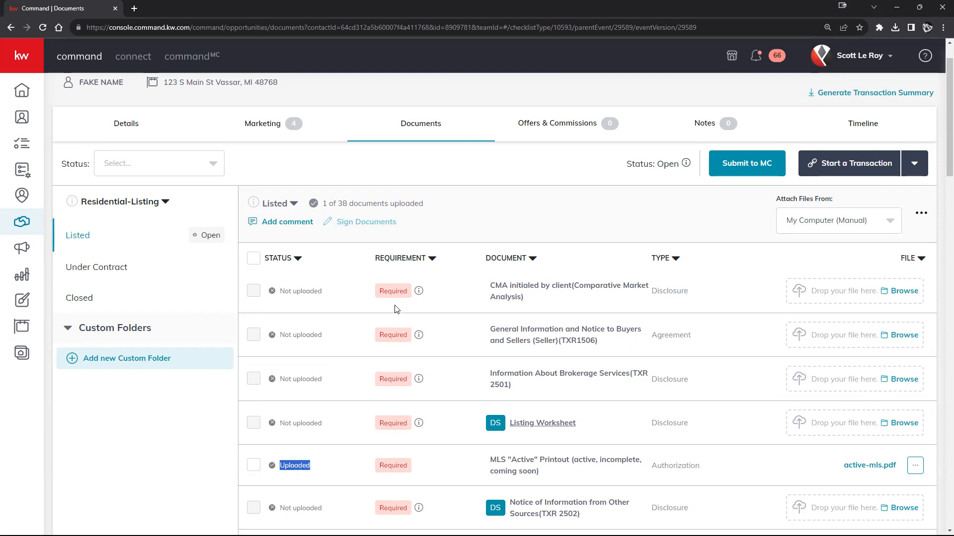
{"action": "scroll", "coordinate": [395, 309], "scroll_direction": "down", "scroll_amount": 6}
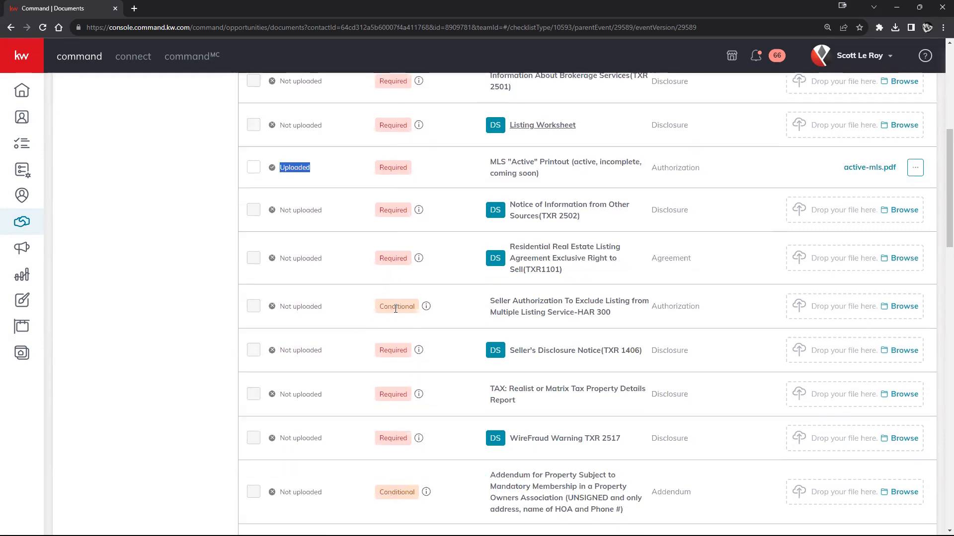
{"action": "scroll", "coordinate": [396, 314], "scroll_direction": "down", "scroll_amount": 4}
{"action": "scroll", "coordinate": [410, 341], "scroll_direction": "down", "scroll_amount": 4}
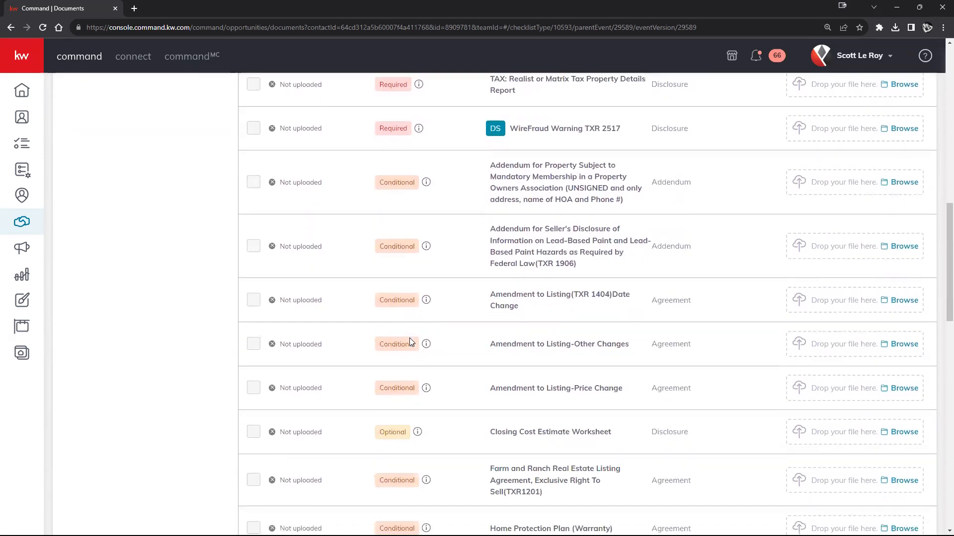
{"action": "left_click_drag", "start_coordinate": [379, 348], "coordinate": [410, 344]}
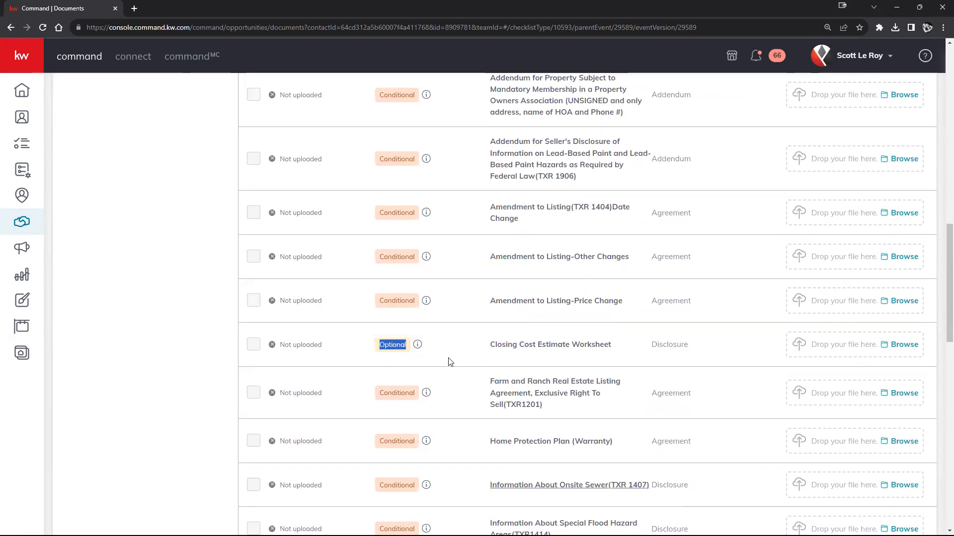
{"action": "scroll", "coordinate": [450, 362], "scroll_direction": "up", "scroll_amount": 14}
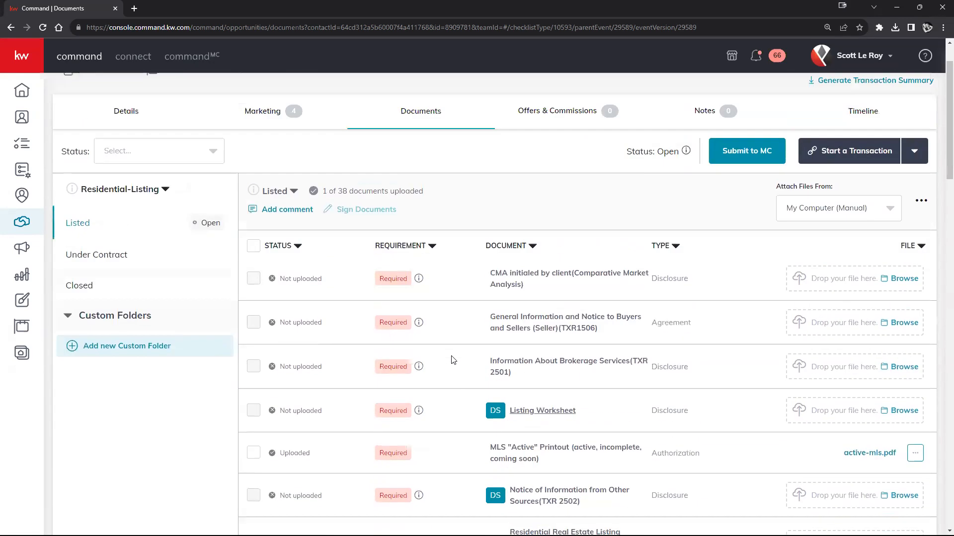
{"action": "scroll", "coordinate": [452, 361], "scroll_direction": "down", "scroll_amount": 1}
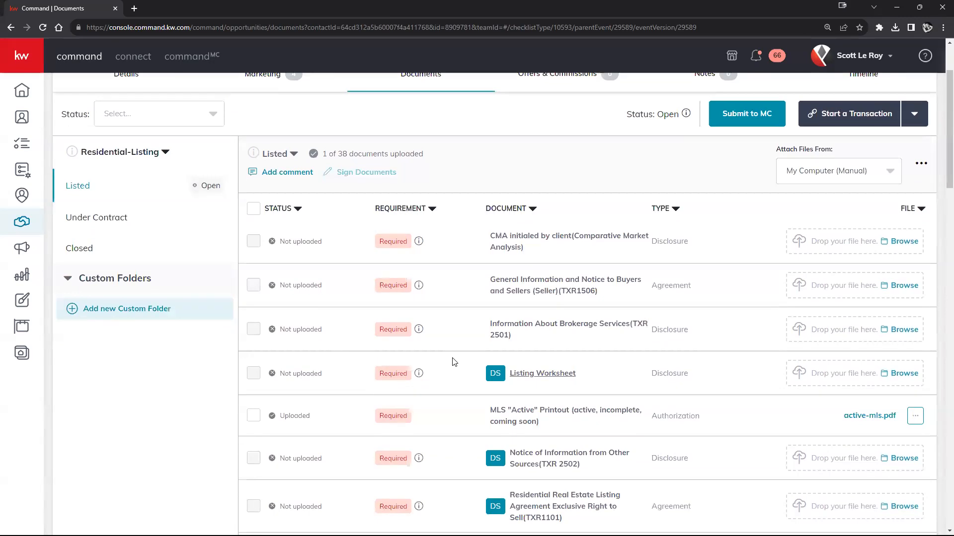
{"action": "scroll", "coordinate": [458, 361], "scroll_direction": "down", "scroll_amount": 3}
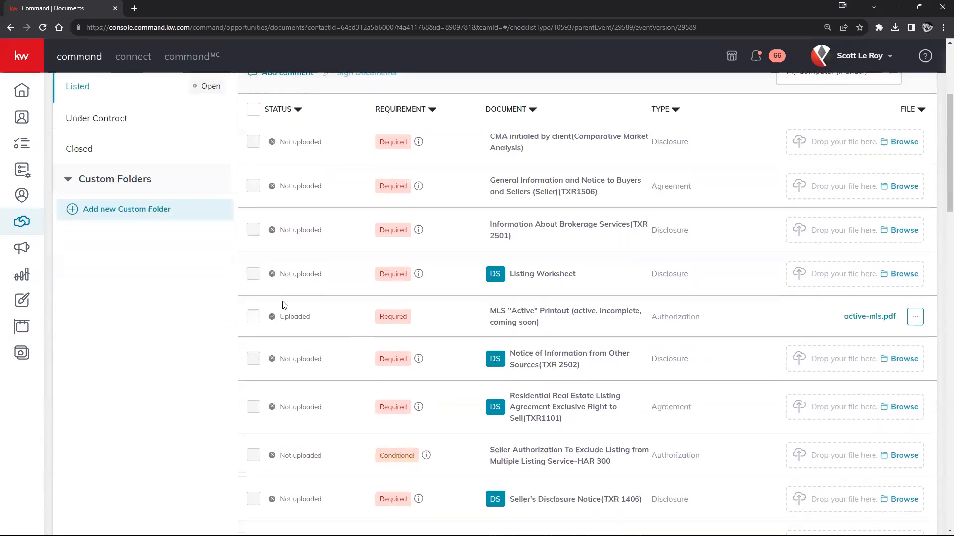
{"action": "scroll", "coordinate": [281, 492], "scroll_direction": "down", "scroll_amount": 1}
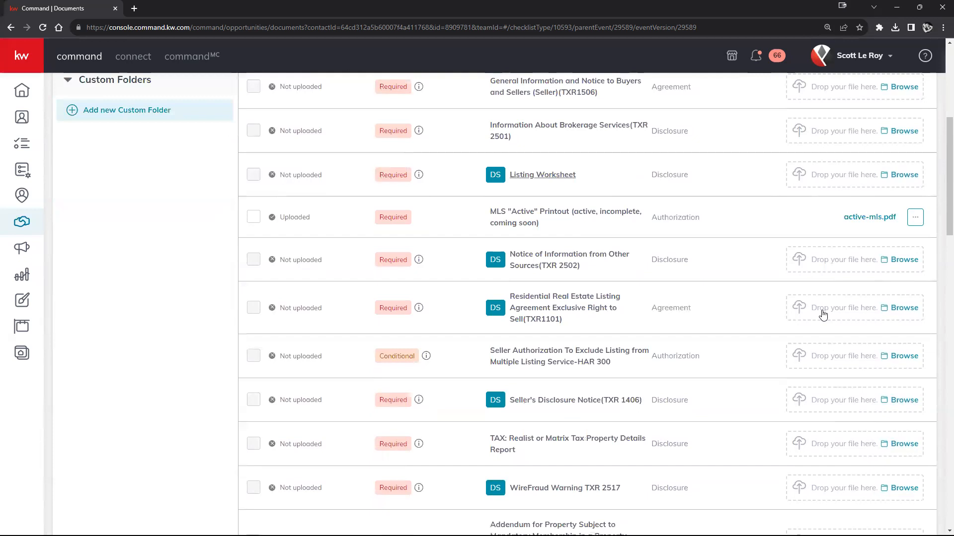
{"action": "scroll", "coordinate": [818, 236], "scroll_direction": "up", "scroll_amount": 1}
{"action": "scroll", "coordinate": [817, 237], "scroll_direction": "up", "scroll_amount": 2}
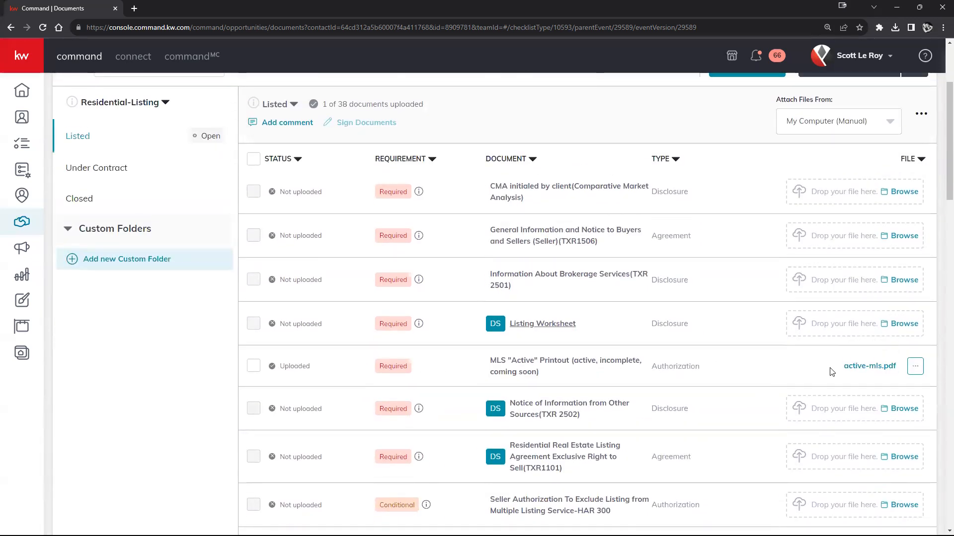
{"action": "scroll", "coordinate": [832, 371], "scroll_direction": "up", "scroll_amount": 2}
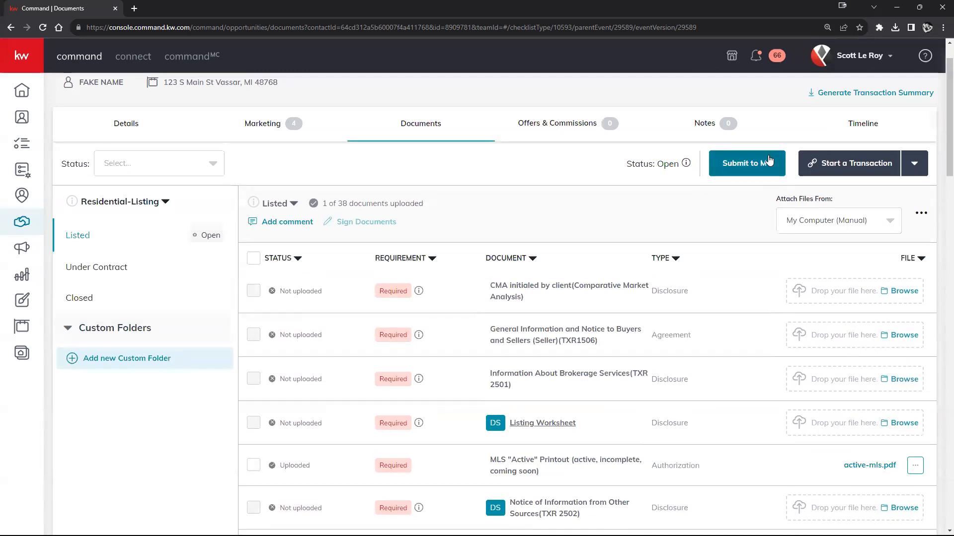
Remove the uploaded MLS printout file, returning the checklist to 0 of 38.
{"action": "left_click", "coordinate": [915, 466]}
{"action": "left_click", "coordinate": [894, 486]}
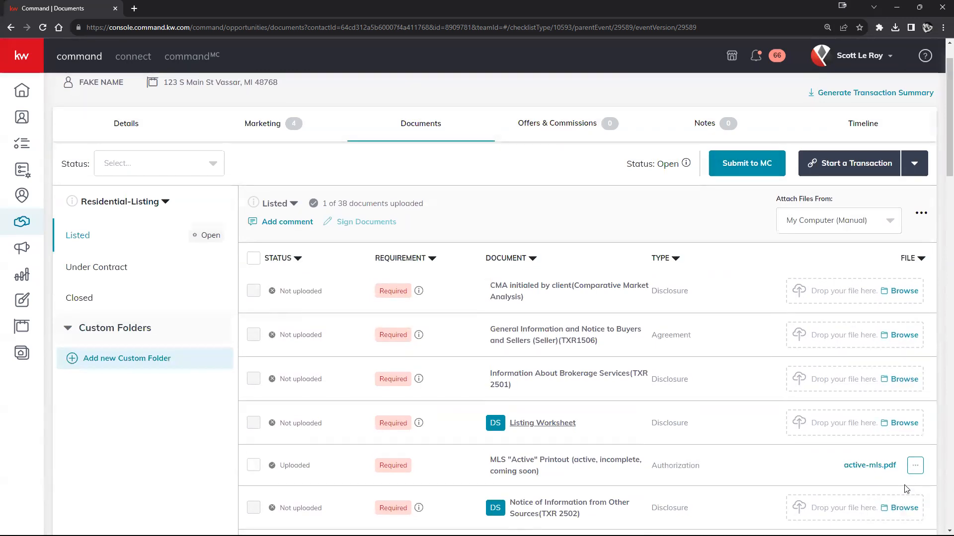
{"action": "left_click", "coordinate": [491, 366]}
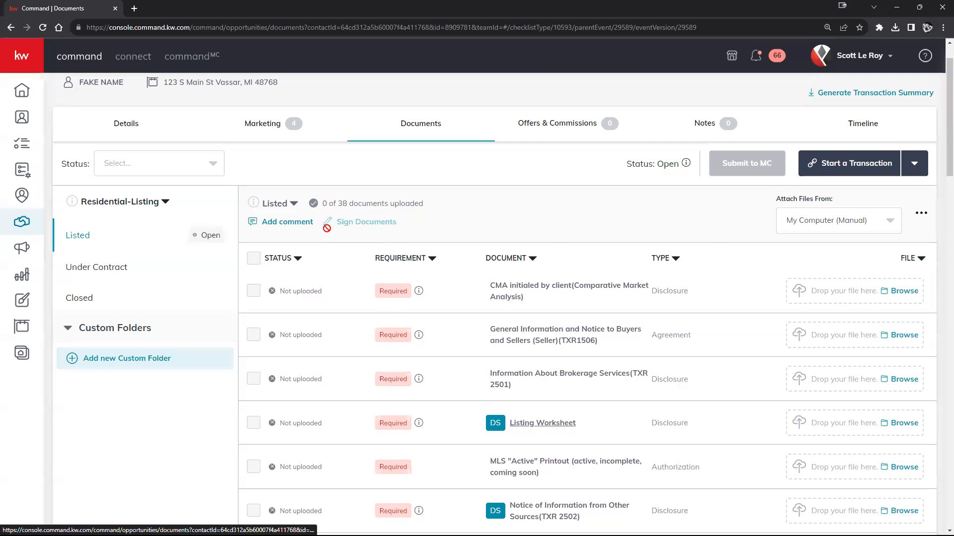
{"action": "scroll", "coordinate": [404, 418], "scroll_direction": "down", "scroll_amount": 3}
{"action": "scroll", "coordinate": [400, 415], "scroll_direction": "up", "scroll_amount": 4}
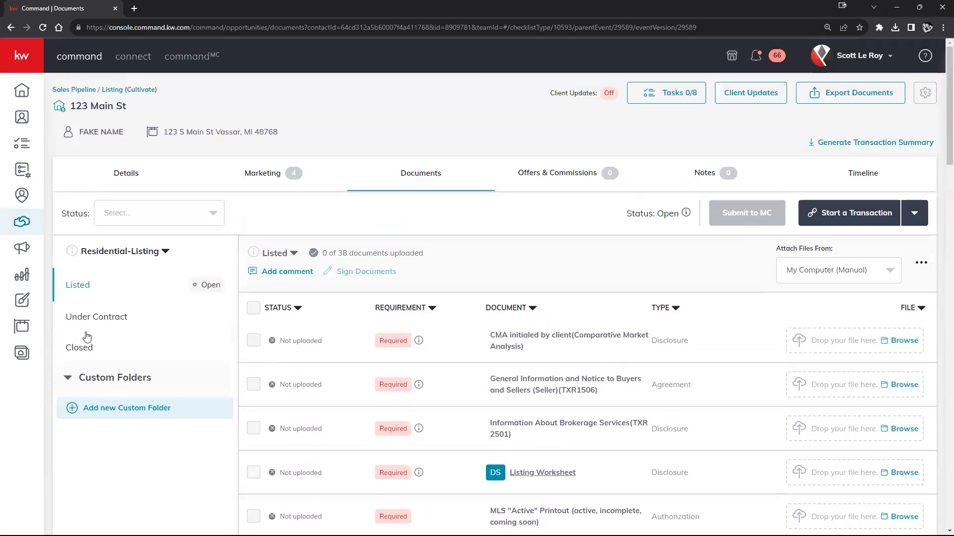
{"action": "left_click", "coordinate": [84, 317]}
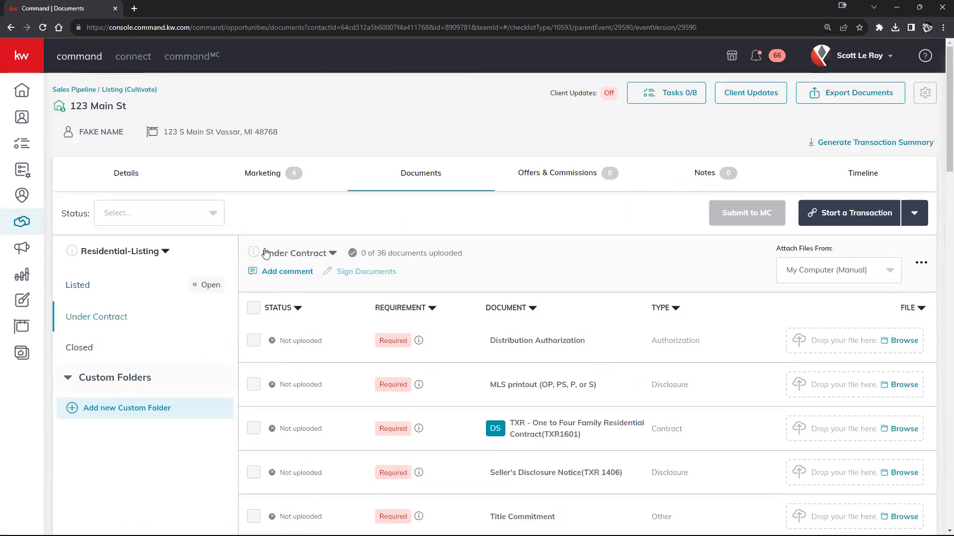
{"action": "scroll", "coordinate": [417, 348], "scroll_direction": "down", "scroll_amount": 2}
{"action": "scroll", "coordinate": [417, 347], "scroll_direction": "up", "scroll_amount": 2}
{"action": "left_click", "coordinate": [153, 338]}
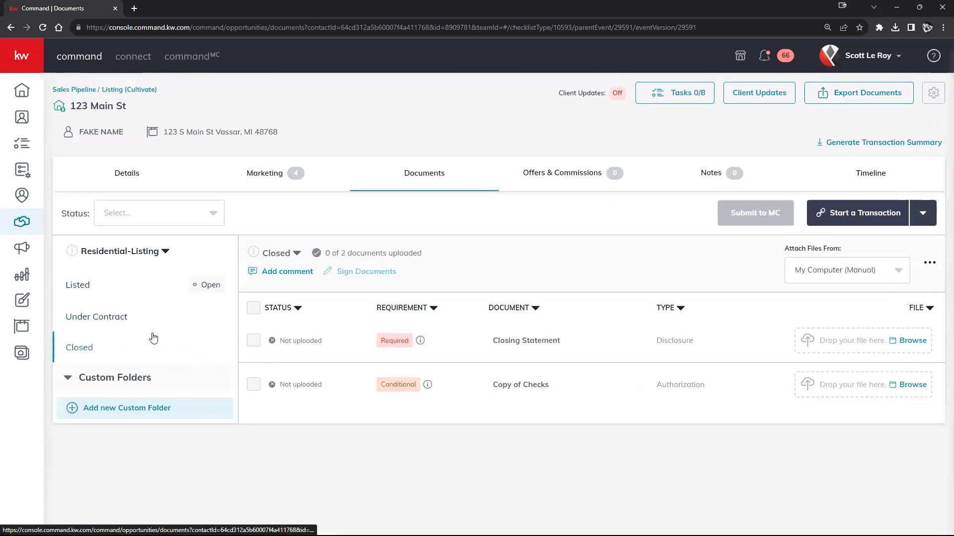
{"action": "left_click", "coordinate": [109, 291]}
{"action": "left_click", "coordinate": [99, 322]}
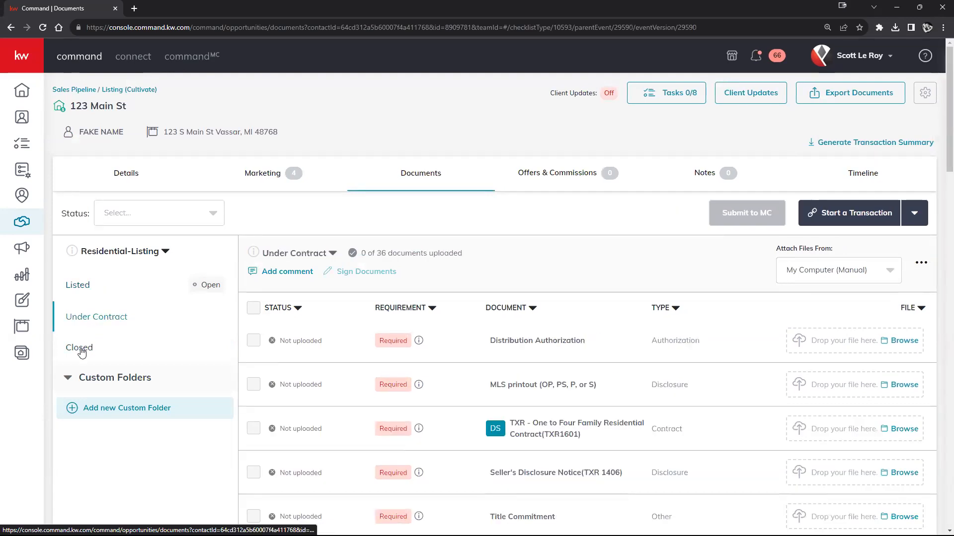
{"action": "left_click", "coordinate": [82, 349]}
{"action": "left_click", "coordinate": [89, 289]}
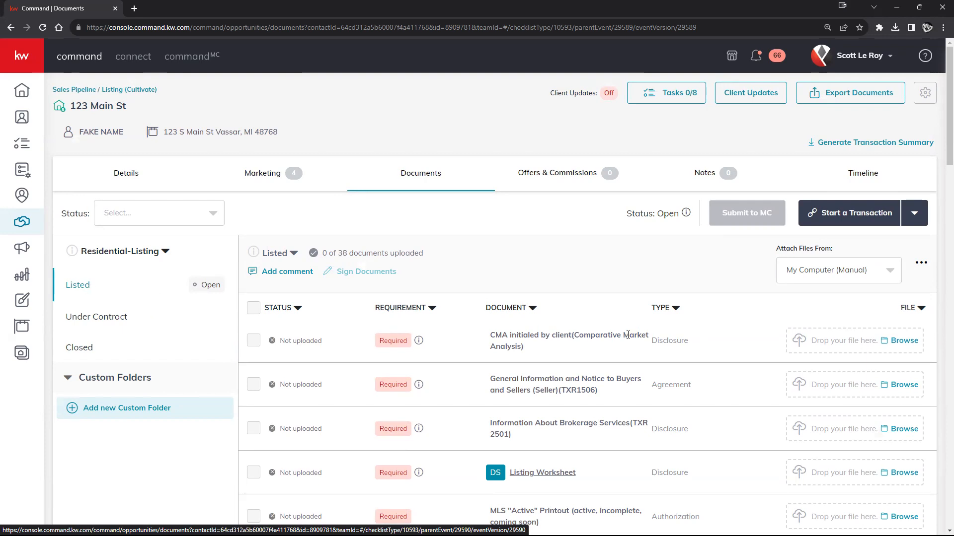
{"action": "scroll", "coordinate": [631, 342], "scroll_direction": "down", "scroll_amount": 15}
{"action": "scroll", "coordinate": [631, 344], "scroll_direction": "up", "scroll_amount": 15}
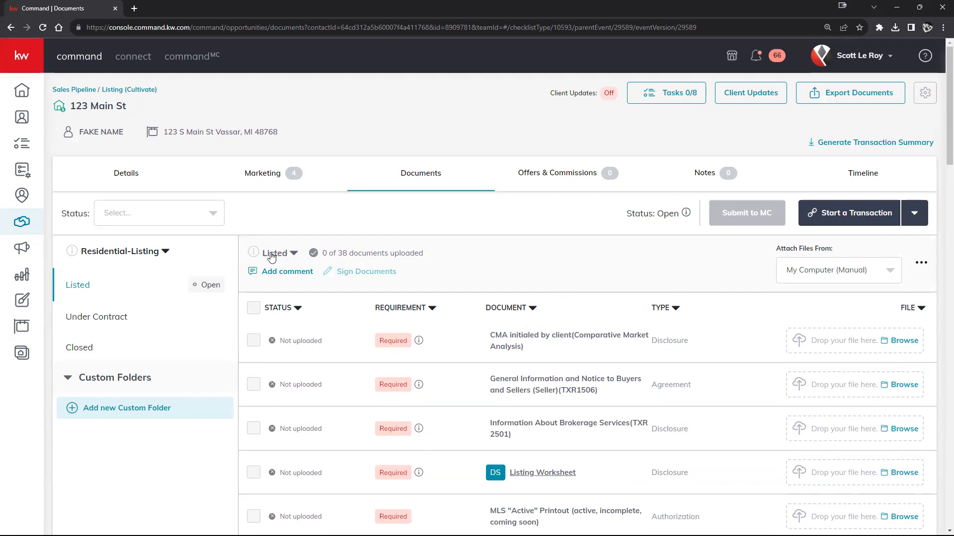
{"action": "left_click", "coordinate": [105, 317]}
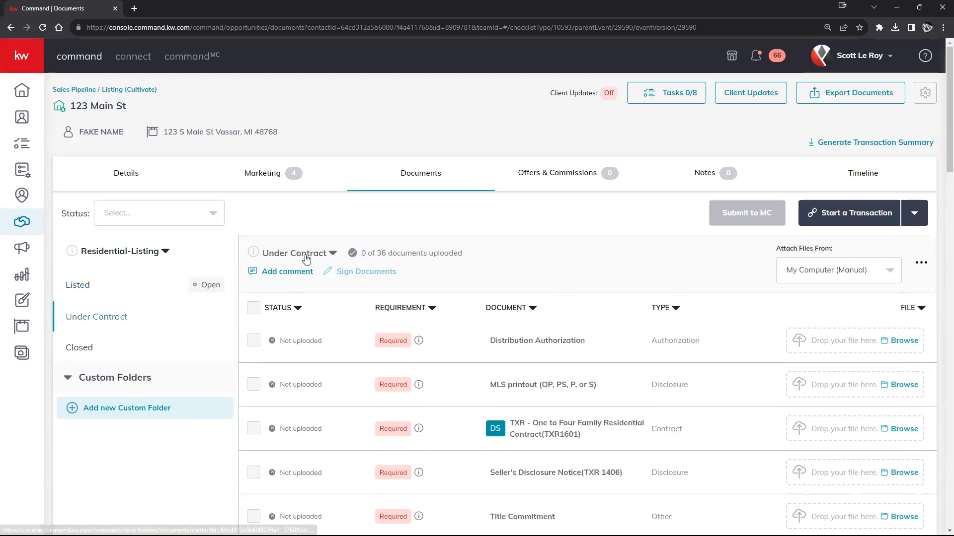
{"action": "left_click", "coordinate": [309, 253]}
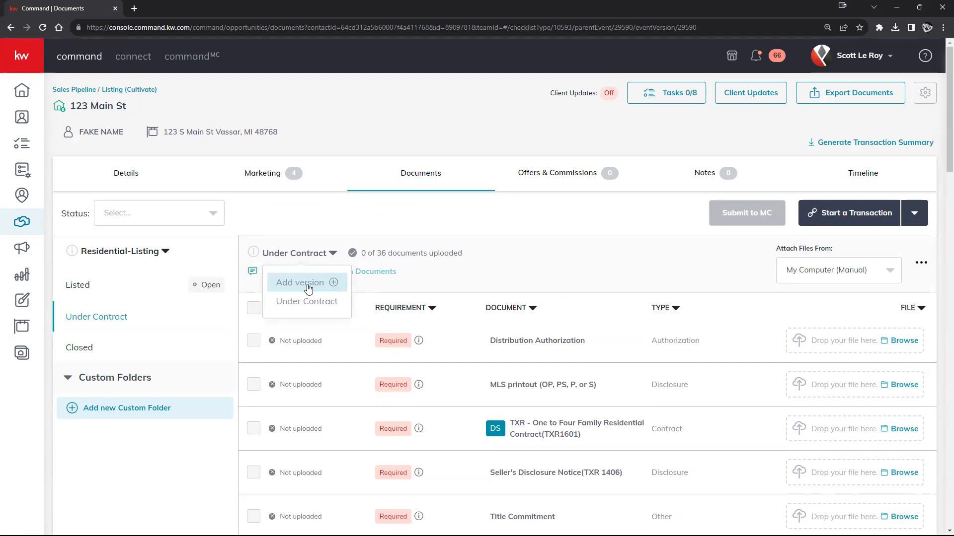
{"action": "left_click", "coordinate": [147, 286]}
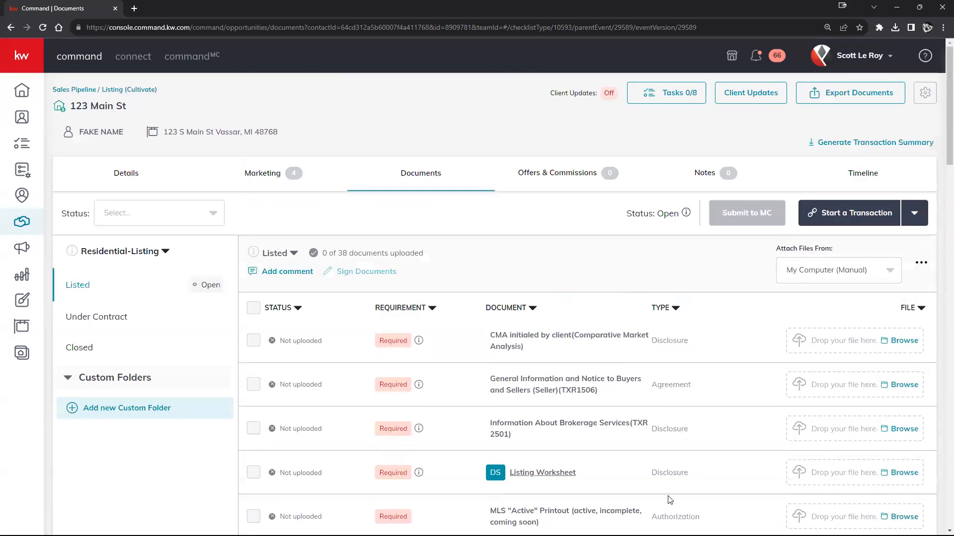
{"action": "left_click", "coordinate": [284, 253]}
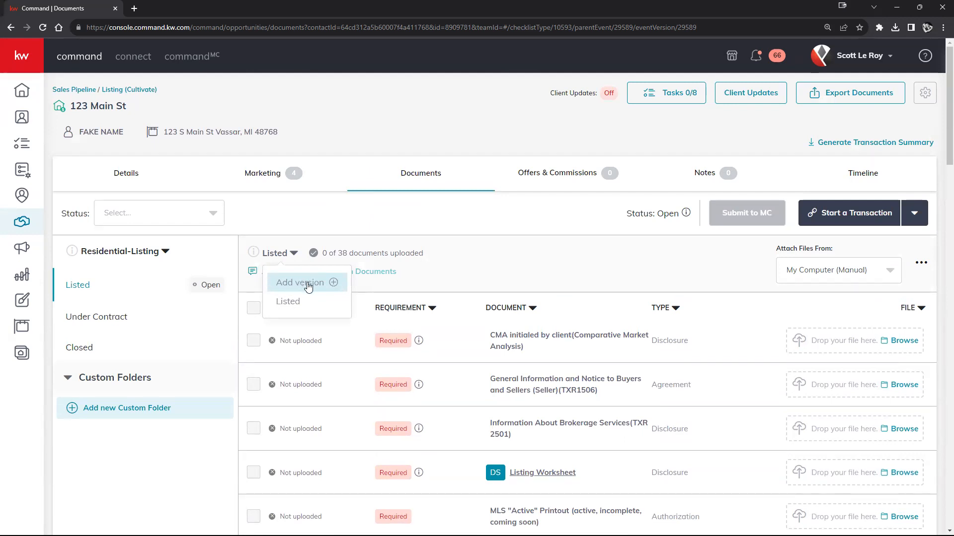
{"action": "left_click", "coordinate": [551, 268]}
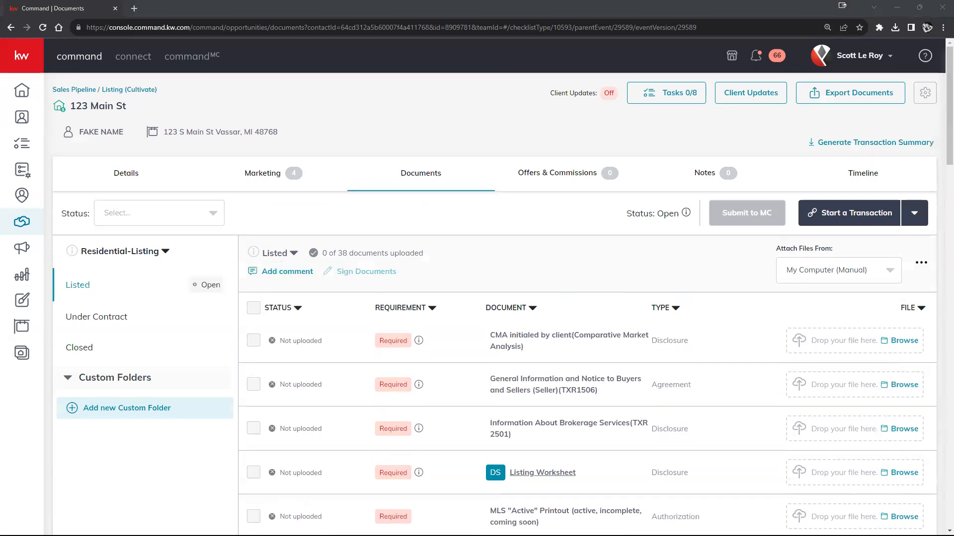
Upload active-mls.pdf to CMA, General Information, Brokerage Services, Listing Worksheet and MLS Active Printout.
{"action": "left_click_drag", "start_coordinate": [745, 298], "coordinate": [865, 348]}
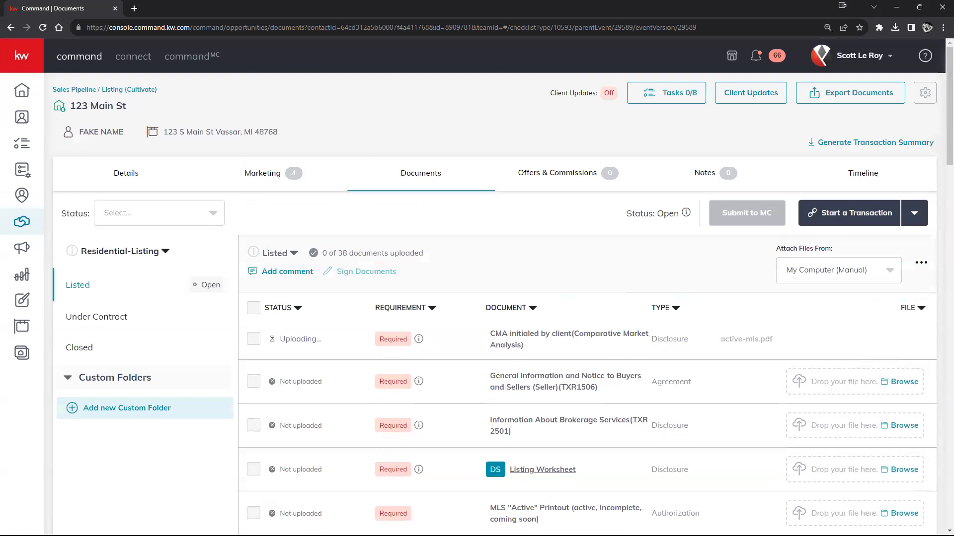
{"action": "left_click_drag", "start_coordinate": [680, 319], "coordinate": [847, 385]}
{"action": "left_click_drag", "start_coordinate": [610, 292], "coordinate": [823, 417]}
{"action": "scroll", "coordinate": [777, 392], "scroll_direction": "down", "scroll_amount": 2}
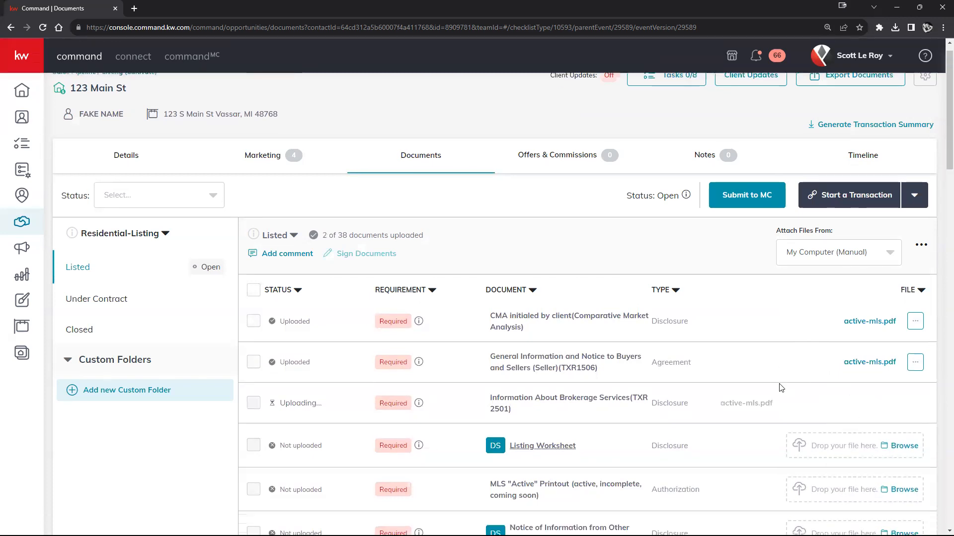
{"action": "left_click_drag", "start_coordinate": [503, 475], "coordinate": [845, 369]}
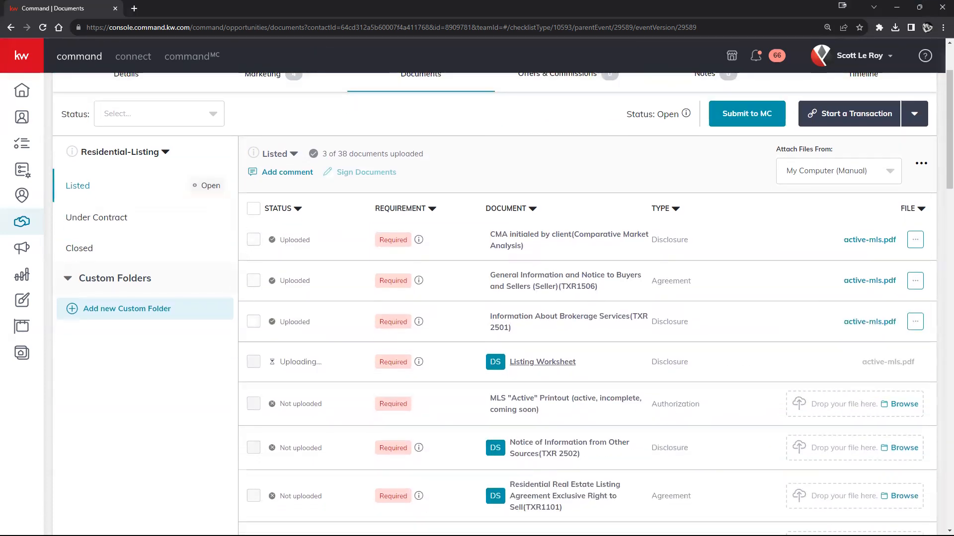
{"action": "left_click_drag", "start_coordinate": [618, 415], "coordinate": [851, 404]}
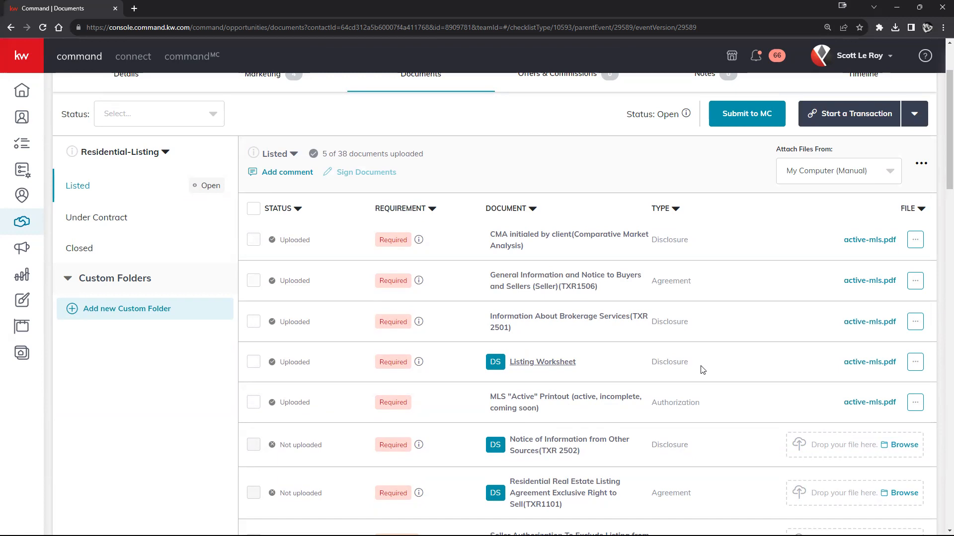
Add a new Listed checklist version named Listed v2.
{"action": "left_click", "coordinate": [291, 158]}
{"action": "left_click", "coordinate": [287, 182]}
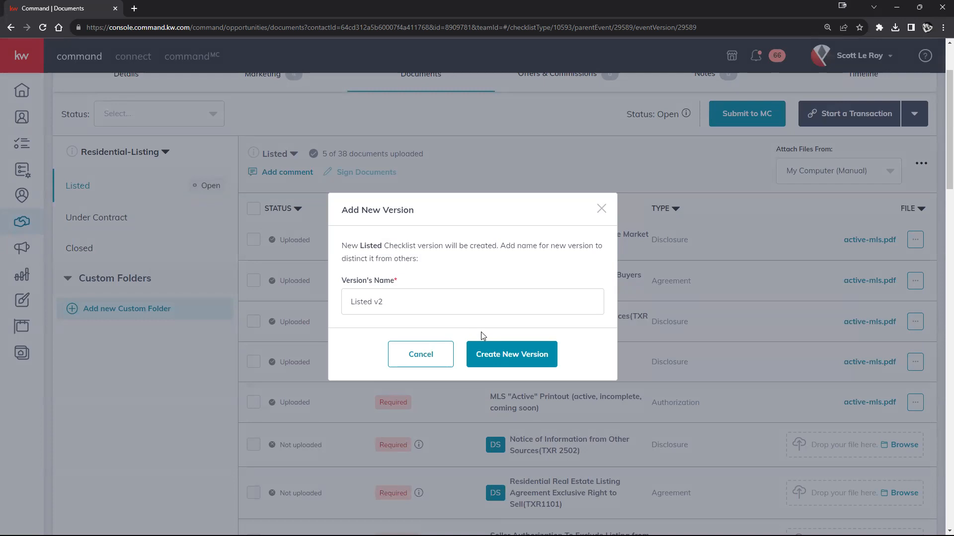
{"action": "left_click", "coordinate": [486, 353]}
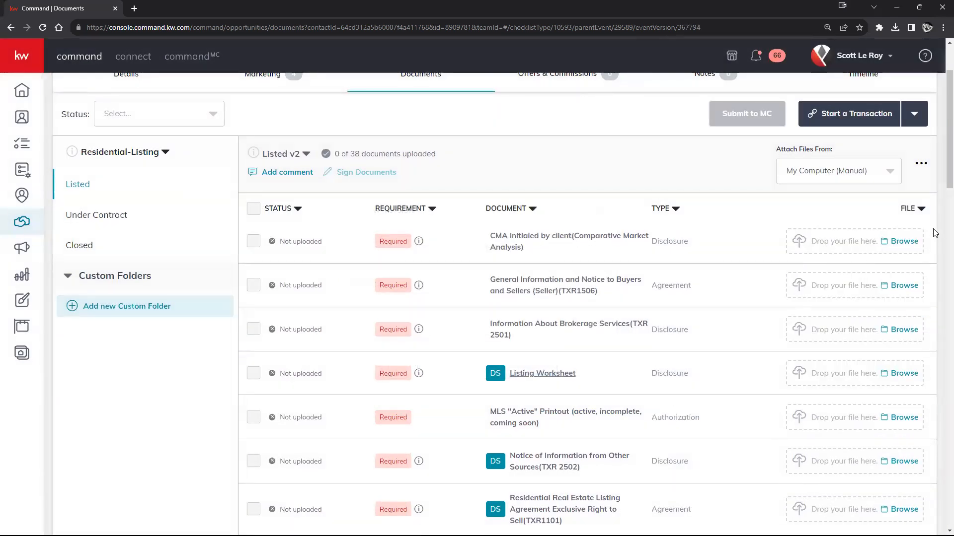
Switch the checklist back to the original Listed version.
{"action": "left_click", "coordinate": [306, 156]}
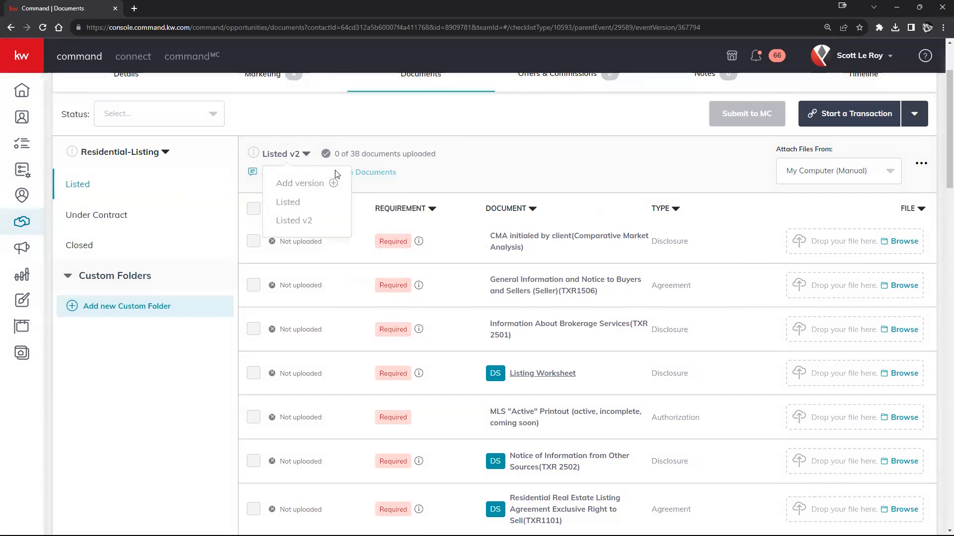
{"action": "left_click", "coordinate": [296, 206]}
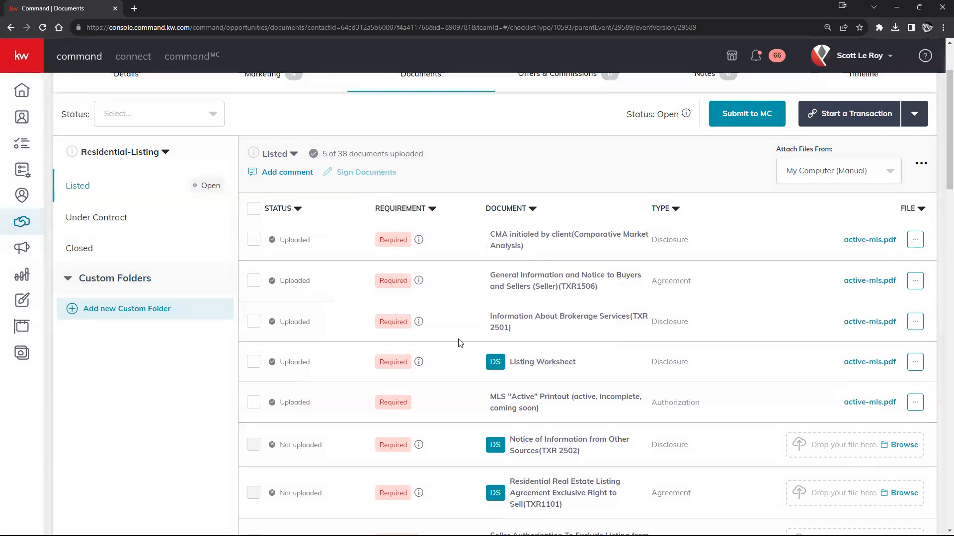
{"action": "left_click", "coordinate": [282, 155]}
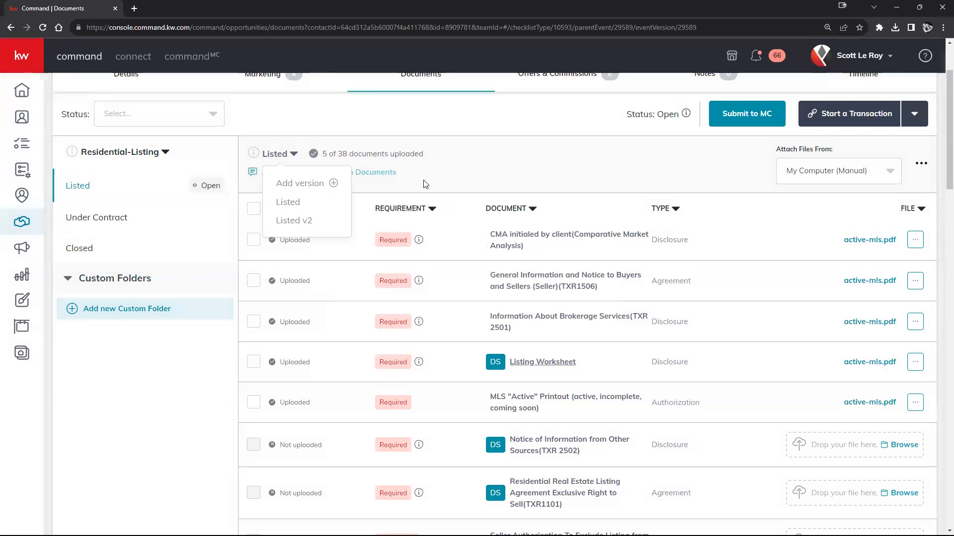
{"action": "left_click", "coordinate": [496, 175]}
{"action": "scroll", "coordinate": [496, 178], "scroll_direction": "up", "scroll_amount": 2}
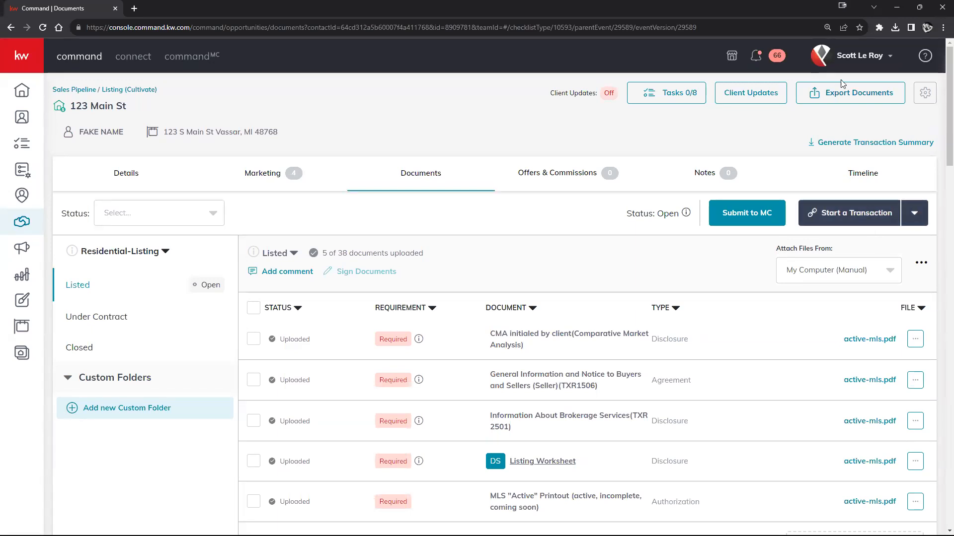
{"action": "left_click", "coordinate": [851, 61]}
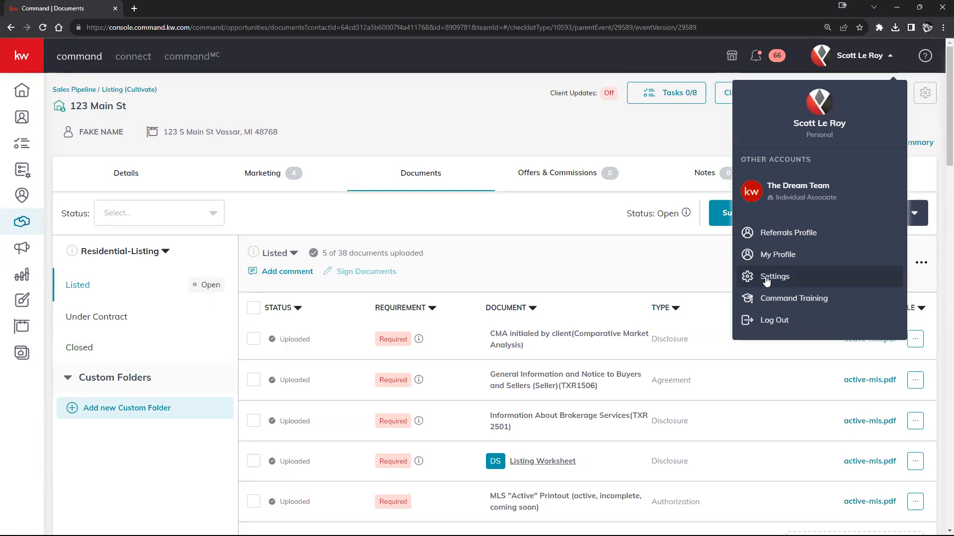
{"action": "left_click", "coordinate": [690, 291]}
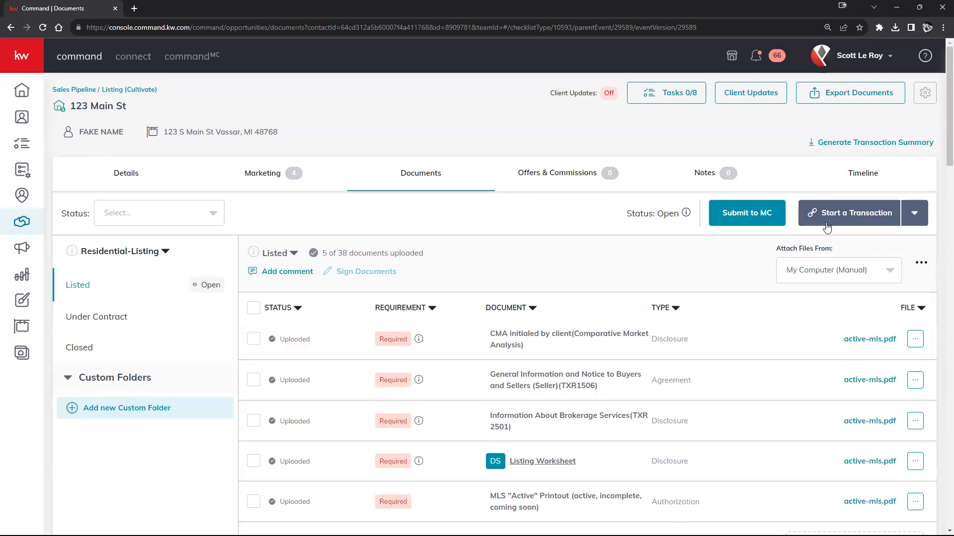
{"action": "left_click", "coordinate": [887, 59]}
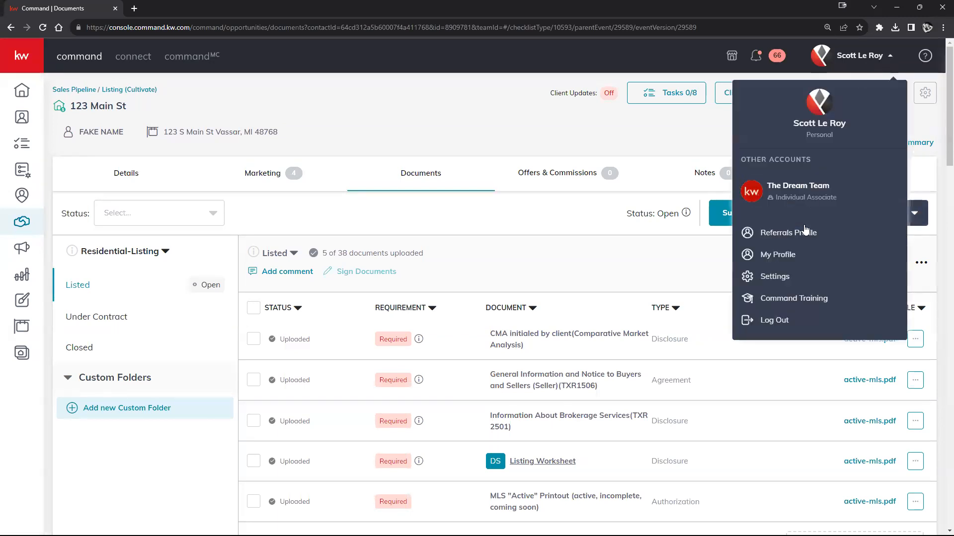
{"action": "left_click", "coordinate": [640, 273]}
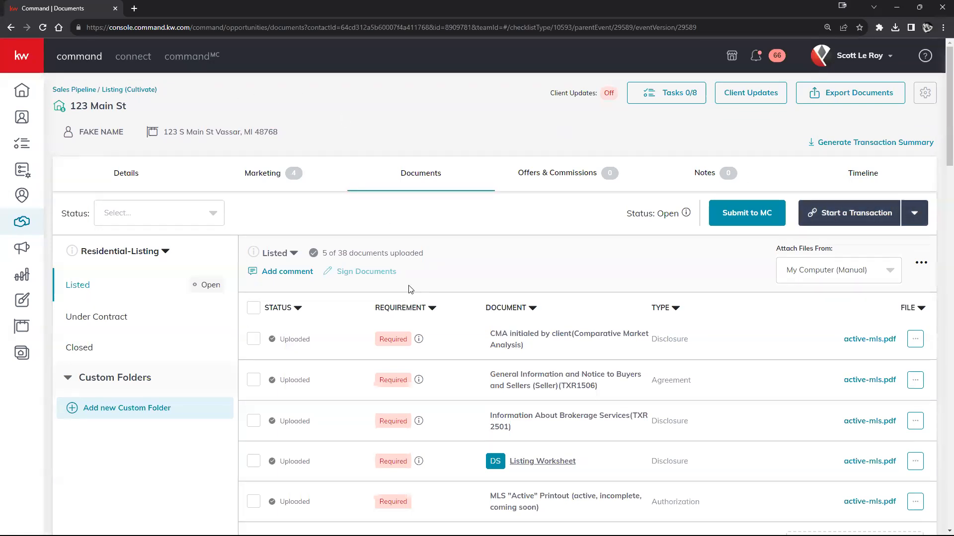
{"action": "left_click", "coordinate": [842, 214]}
Start a DocuSign transaction room for 123 Main St, review it, and return to Command Documents.
{"action": "left_click", "coordinate": [852, 256]}
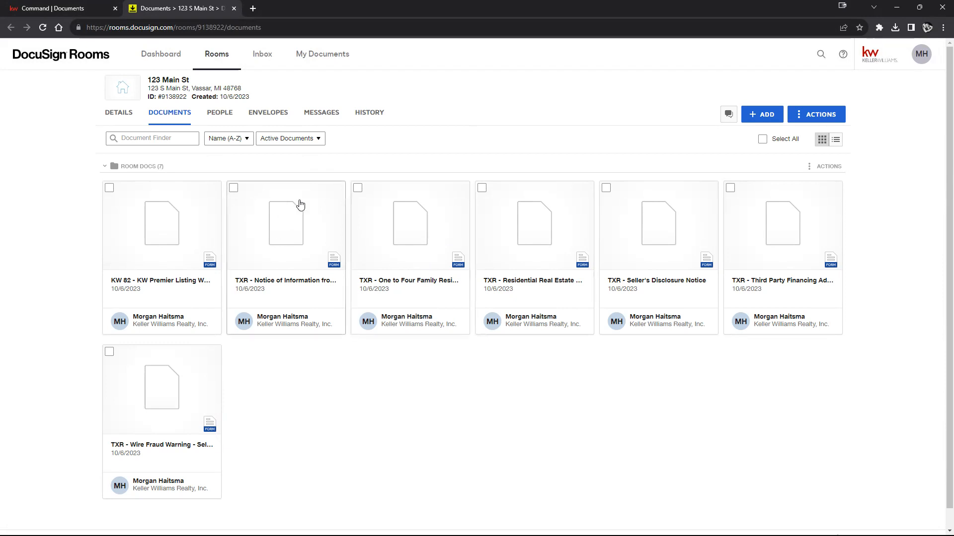
{"action": "left_click_drag", "start_coordinate": [149, 79], "coordinate": [243, 89]}
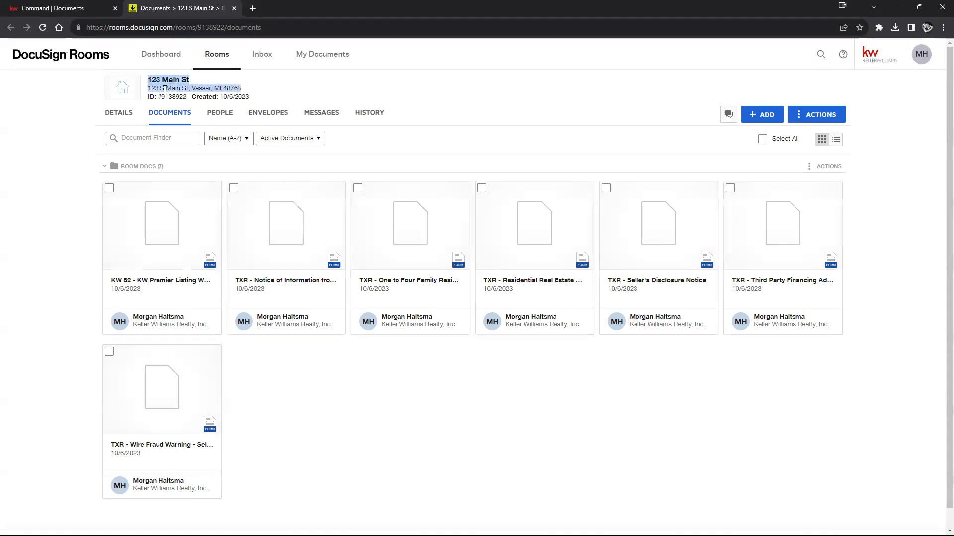
{"action": "left_click", "coordinate": [99, 10]}
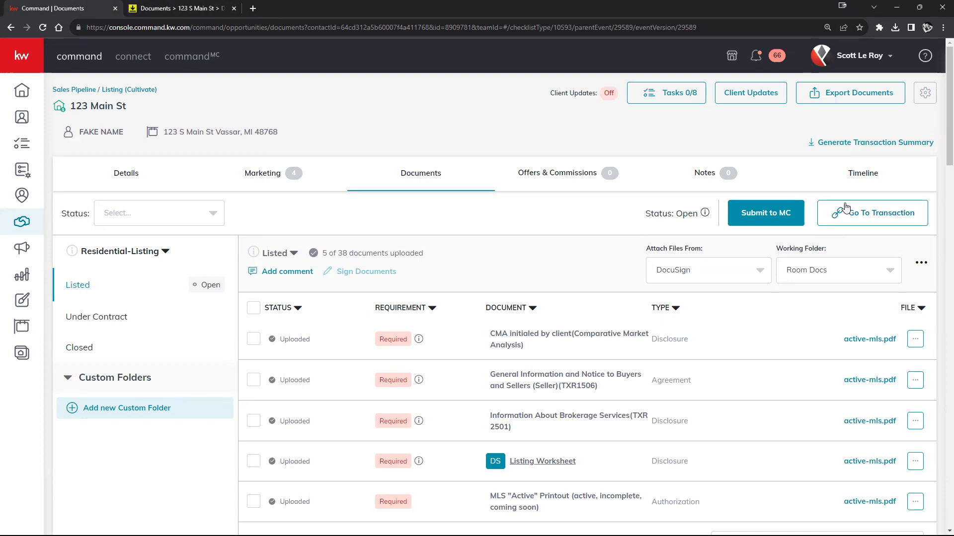
Open the linked 123 Main St DocuSign room via Go To Transaction, closing the duplicate tab.
{"action": "left_click", "coordinate": [862, 227]}
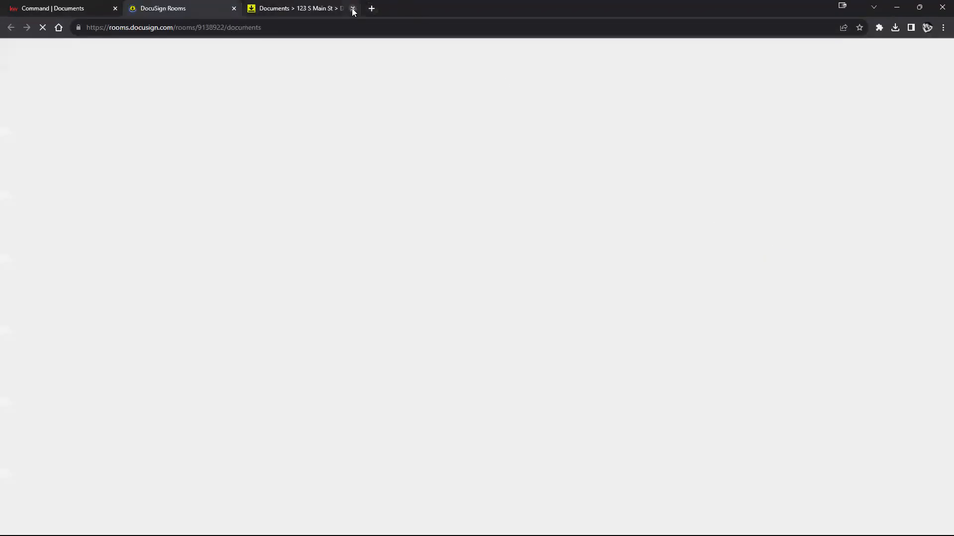
{"action": "left_click", "coordinate": [352, 8]}
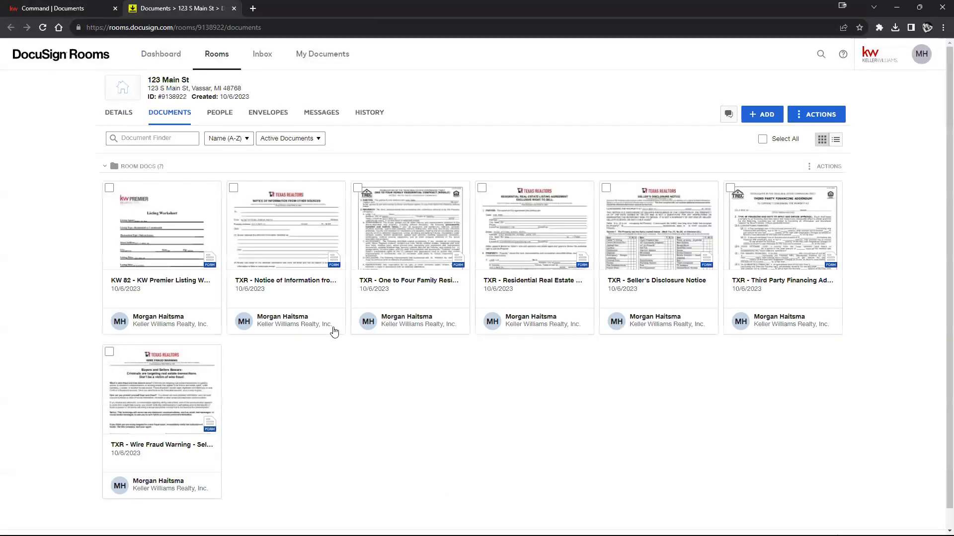
Tick the KW 82, Wire Fraud Warning and neighbouring document cards, closing an accidental preview.
{"action": "left_click", "coordinate": [110, 188]}
{"action": "left_click", "coordinate": [109, 352]}
{"action": "left_click", "coordinate": [233, 187]}
{"action": "left_click", "coordinate": [357, 189]}
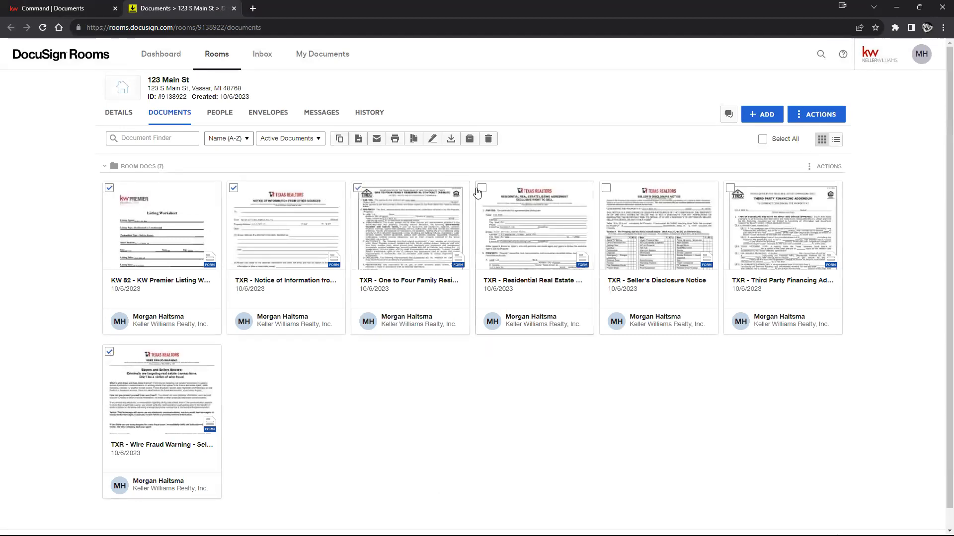
{"action": "left_click", "coordinate": [513, 193]}
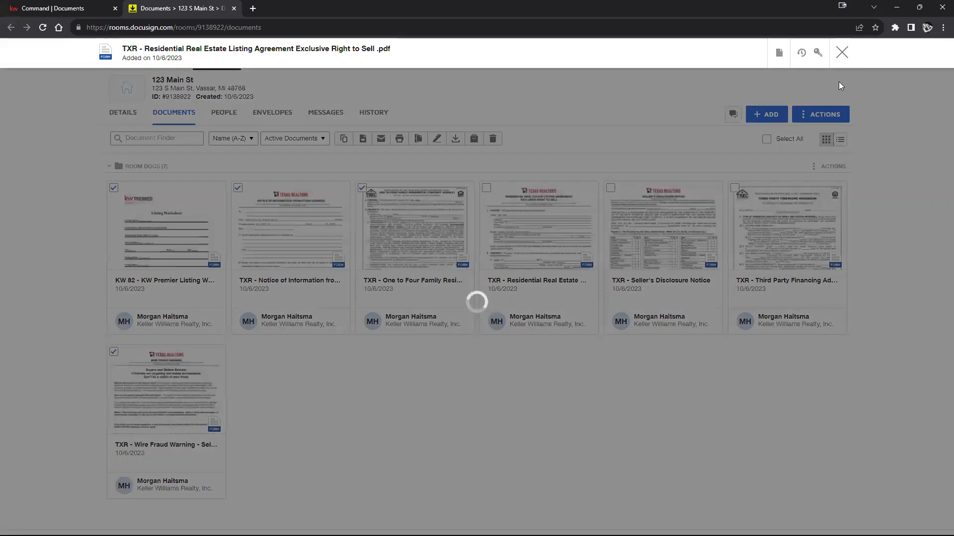
{"action": "left_click", "coordinate": [842, 53]}
Select all seven room documents, including Listing Agreement and Seller's Disclosure, and delete them.
{"action": "left_click", "coordinate": [358, 189]}
{"action": "left_click", "coordinate": [234, 187]}
{"action": "left_click", "coordinate": [110, 189]}
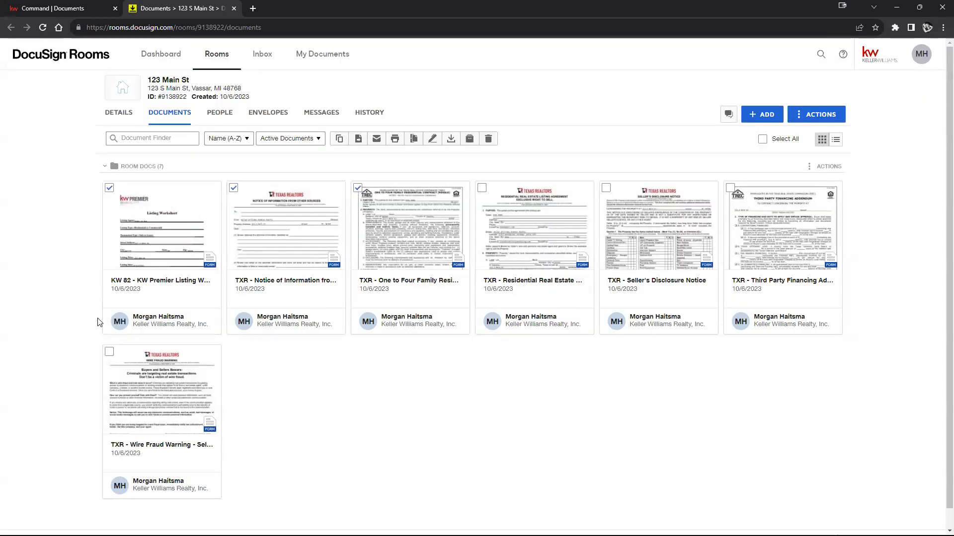
{"action": "left_click", "coordinate": [109, 352]}
{"action": "left_click", "coordinate": [482, 188]}
{"action": "left_click", "coordinate": [606, 188]}
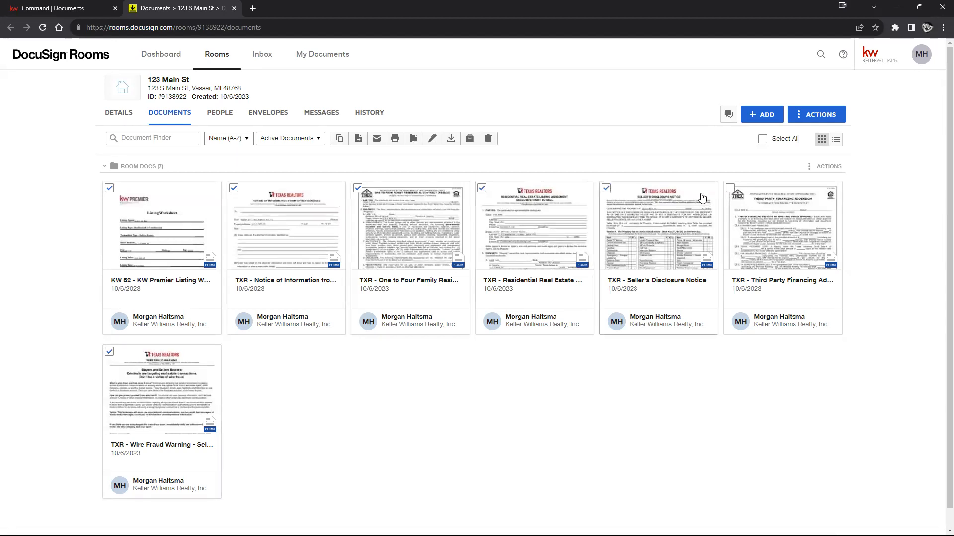
{"action": "left_click", "coordinate": [730, 188]}
{"action": "left_click", "coordinate": [495, 144]}
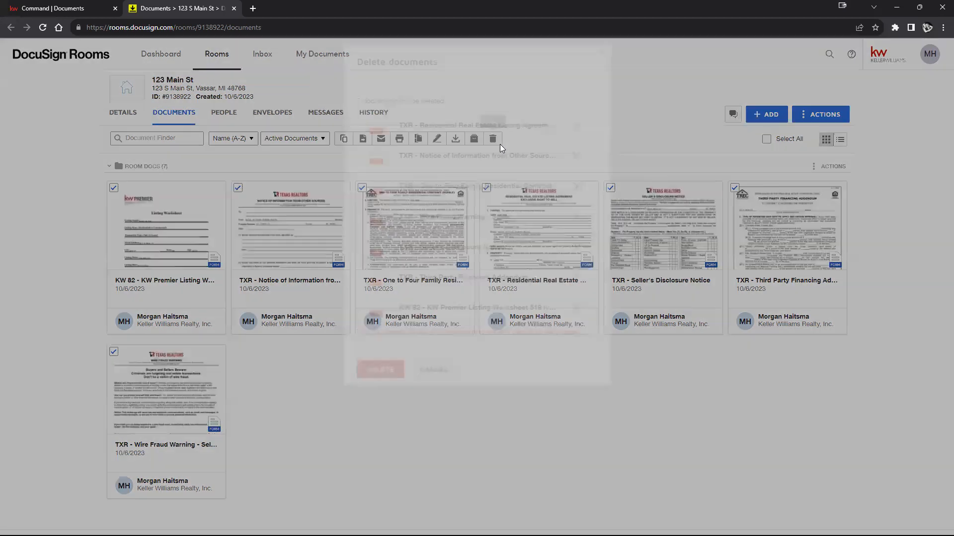
{"action": "left_click", "coordinate": [393, 358]}
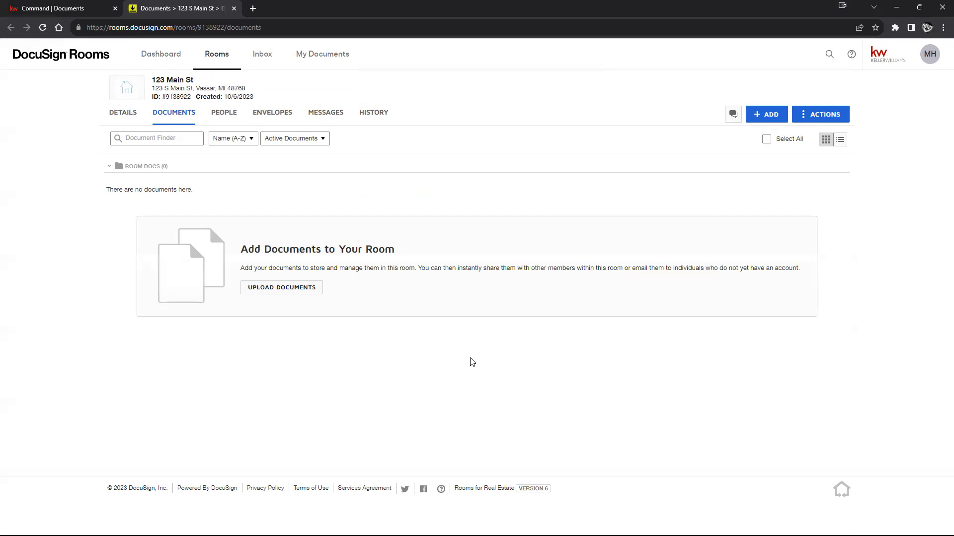
Browse the FMLS and CAR DocuSign form libraries without adding forms, then return to Command.
{"action": "left_click", "coordinate": [757, 115]}
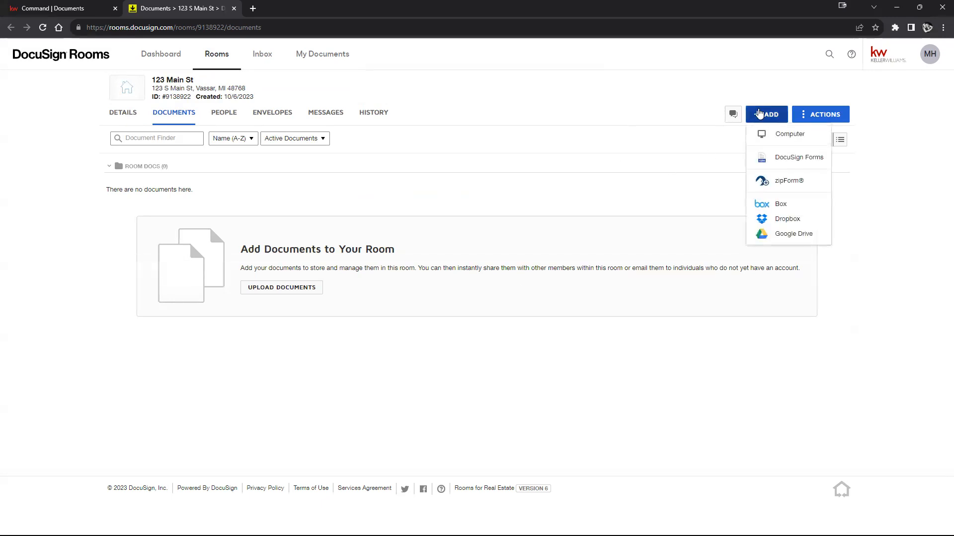
{"action": "left_click", "coordinate": [790, 166]}
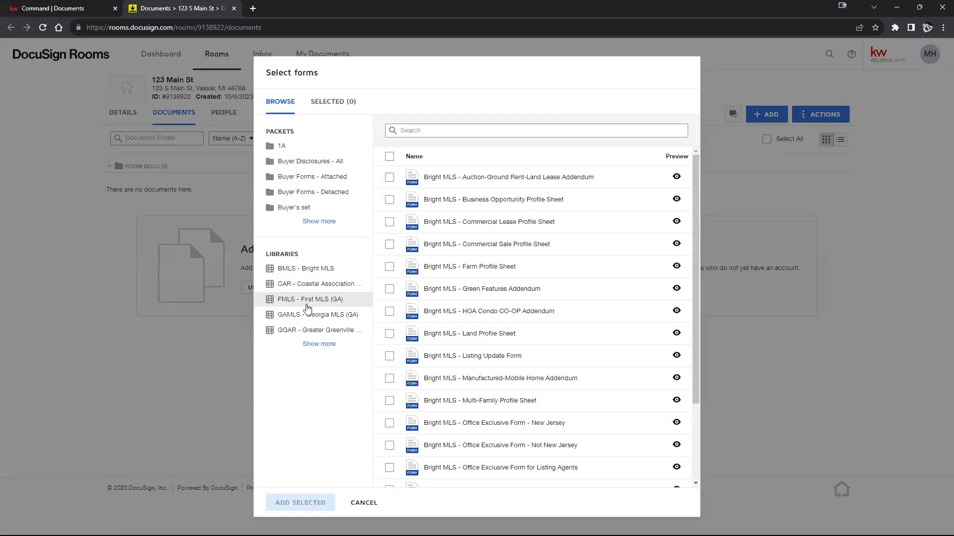
{"action": "left_click", "coordinate": [308, 308]}
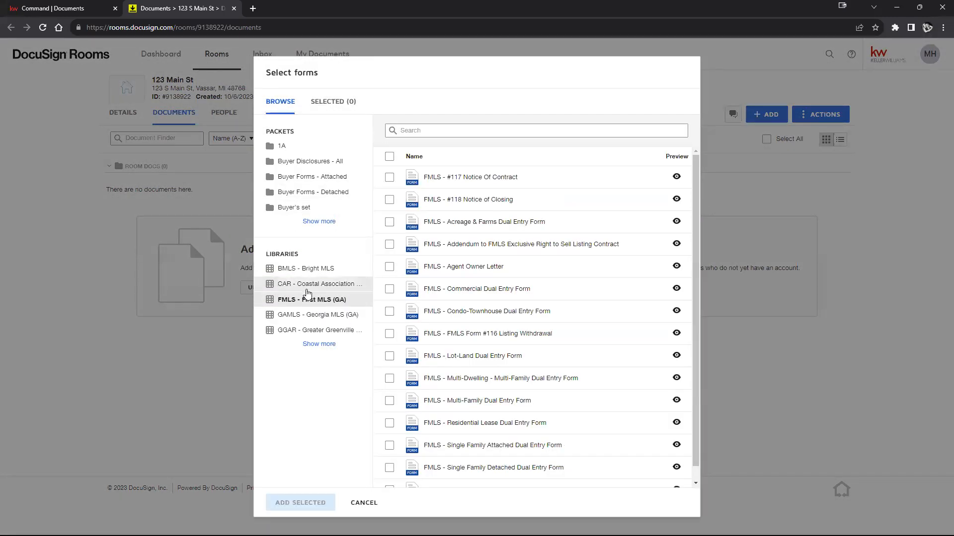
{"action": "left_click", "coordinate": [310, 284]}
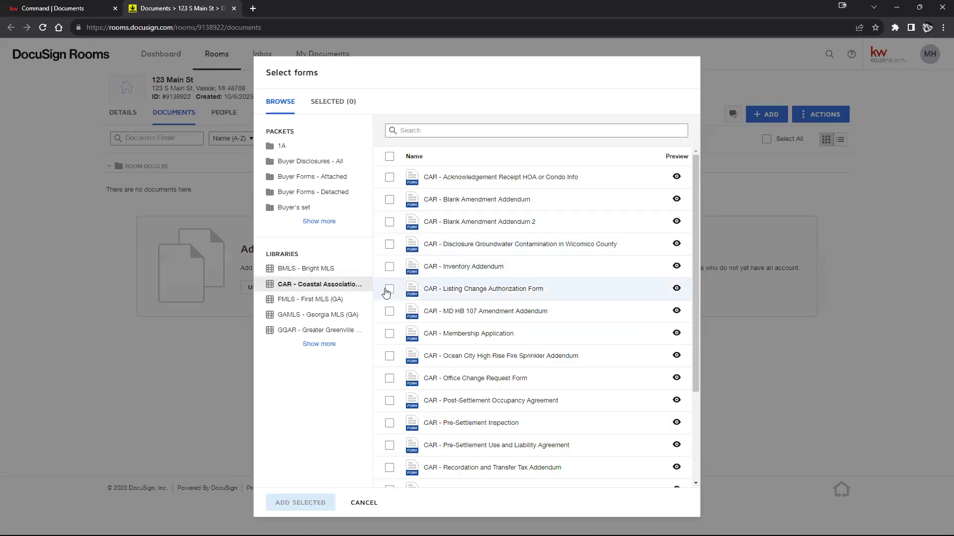
{"action": "left_click", "coordinate": [240, 398]}
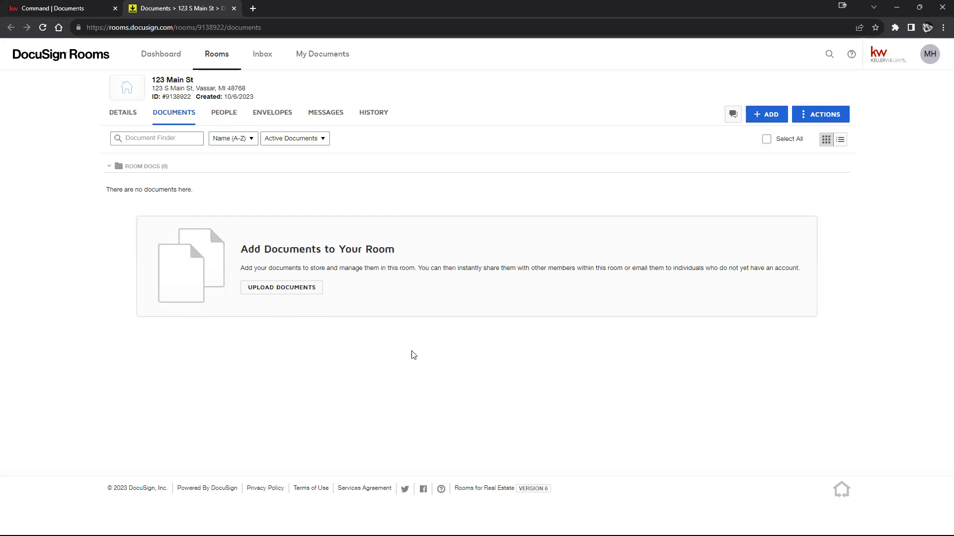
{"action": "left_click", "coordinate": [36, 5]}
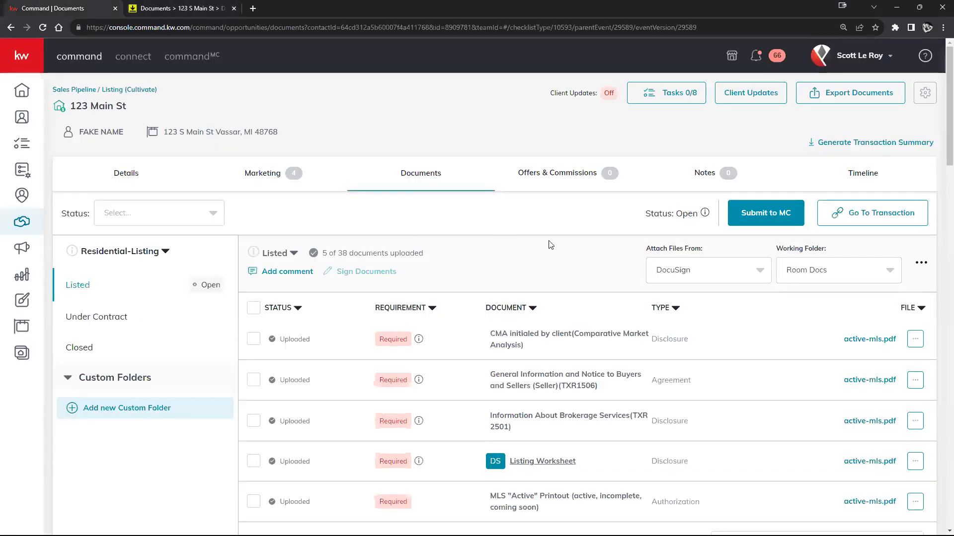
{"action": "left_click", "coordinate": [721, 271]}
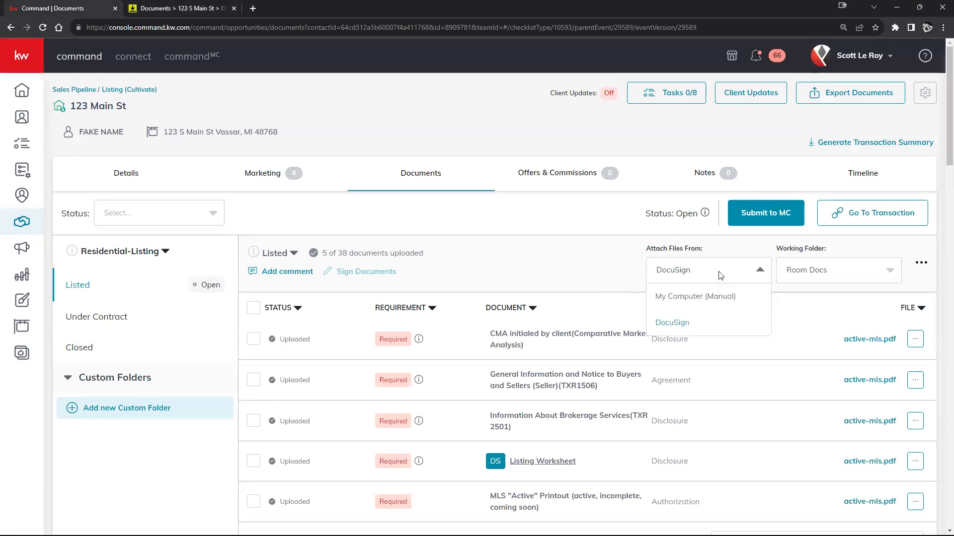
{"action": "left_click", "coordinate": [665, 297]}
{"action": "left_click", "coordinate": [848, 272]}
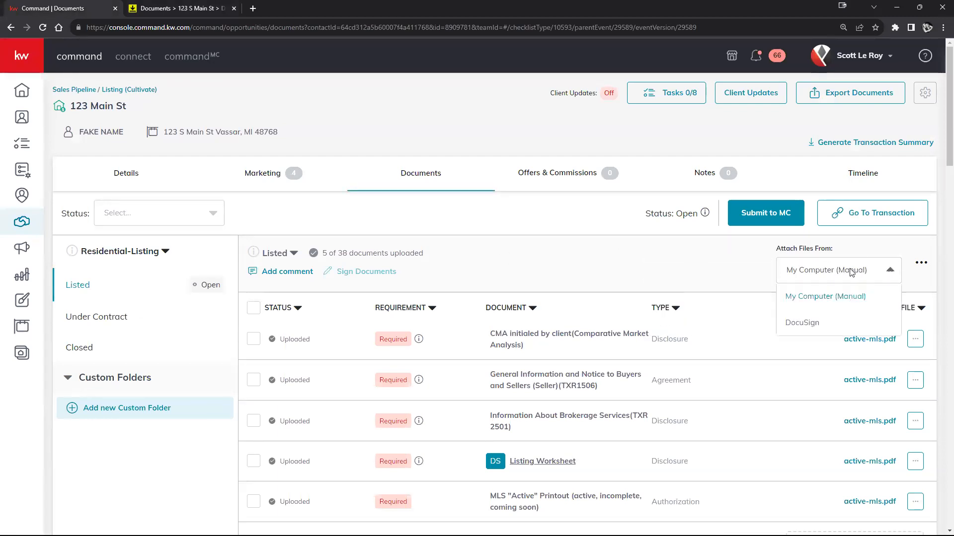
{"action": "left_click", "coordinate": [809, 324]}
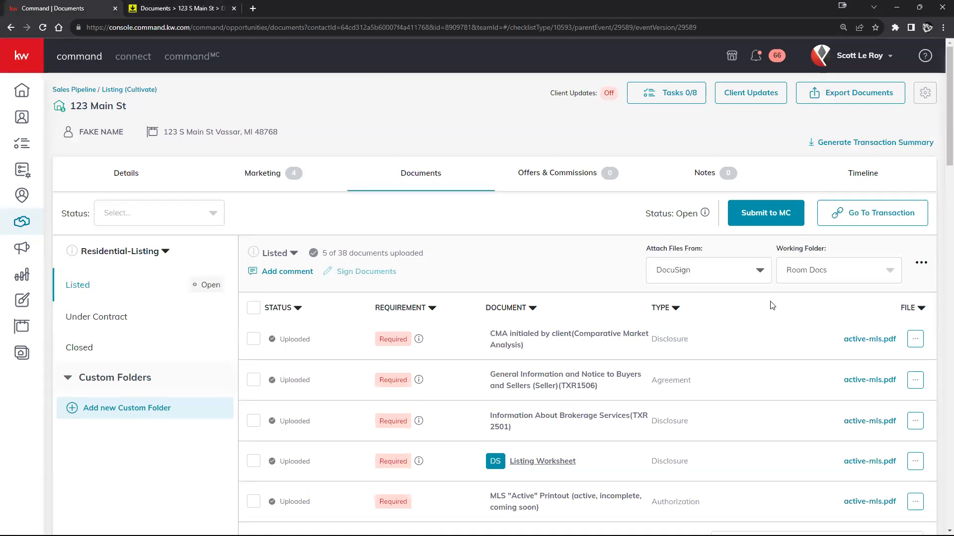
{"action": "scroll", "coordinate": [832, 313], "scroll_direction": "down", "scroll_amount": 4}
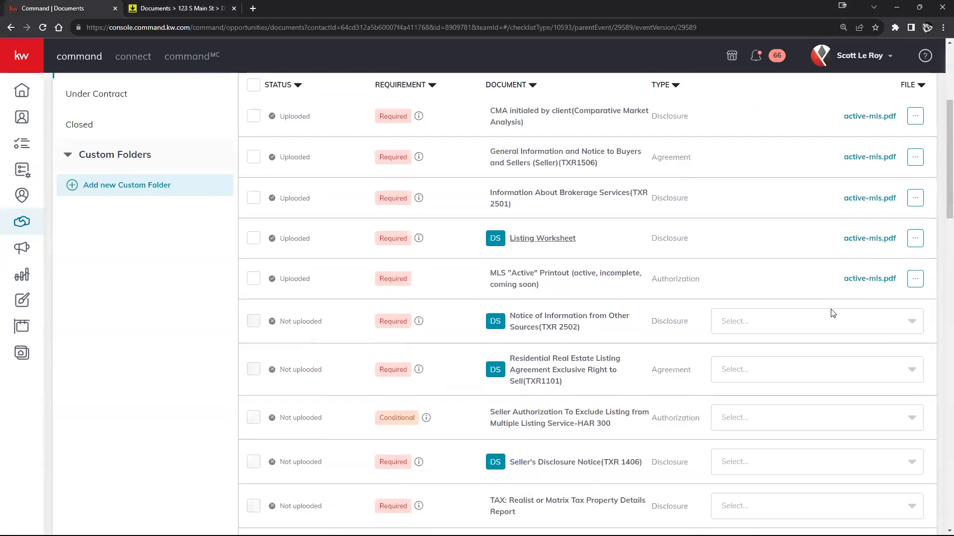
{"action": "left_click", "coordinate": [913, 297]}
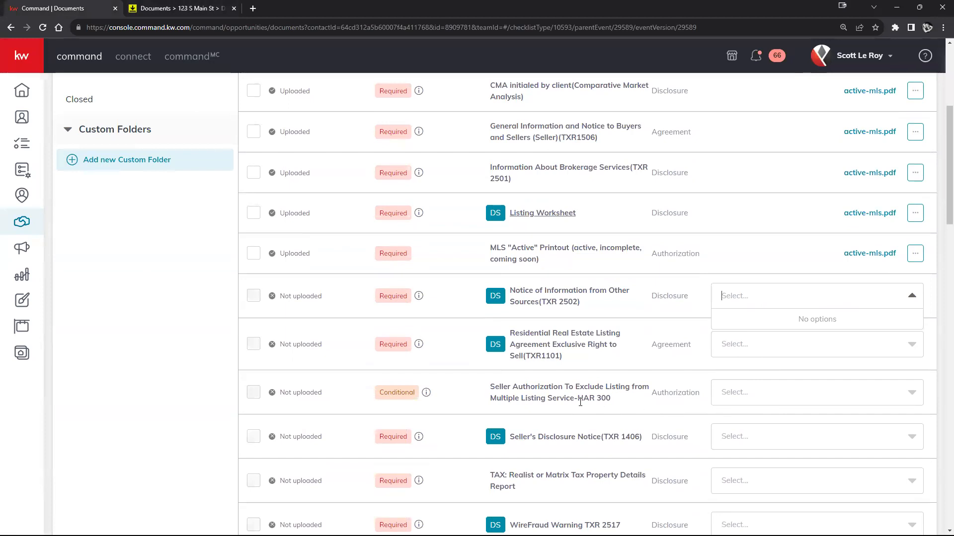
{"action": "scroll", "coordinate": [580, 403], "scroll_direction": "up", "scroll_amount": 5}
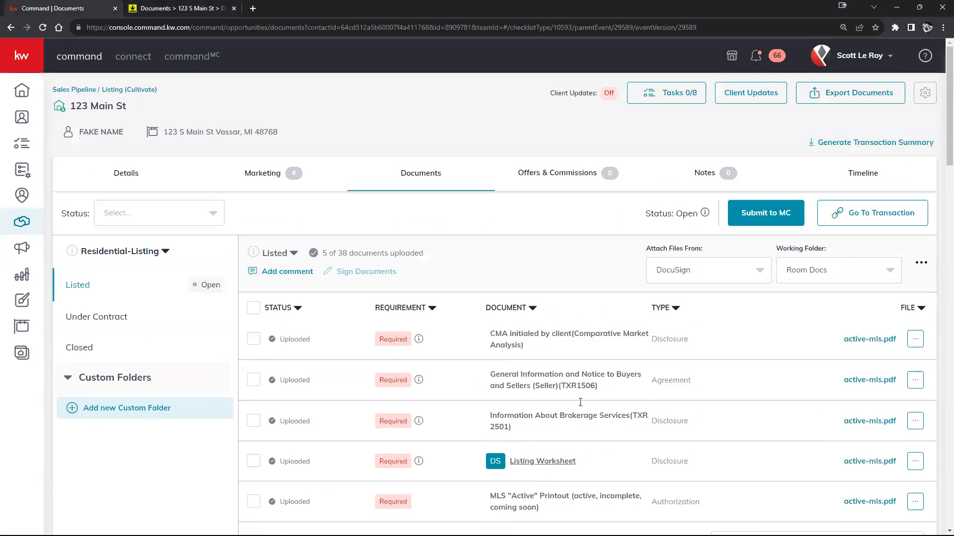
Glance at DocuSign Rooms, scroll the Command documents list, then open 123 Main St's Offers & Commissions.
{"action": "left_click", "coordinate": [180, 6]}
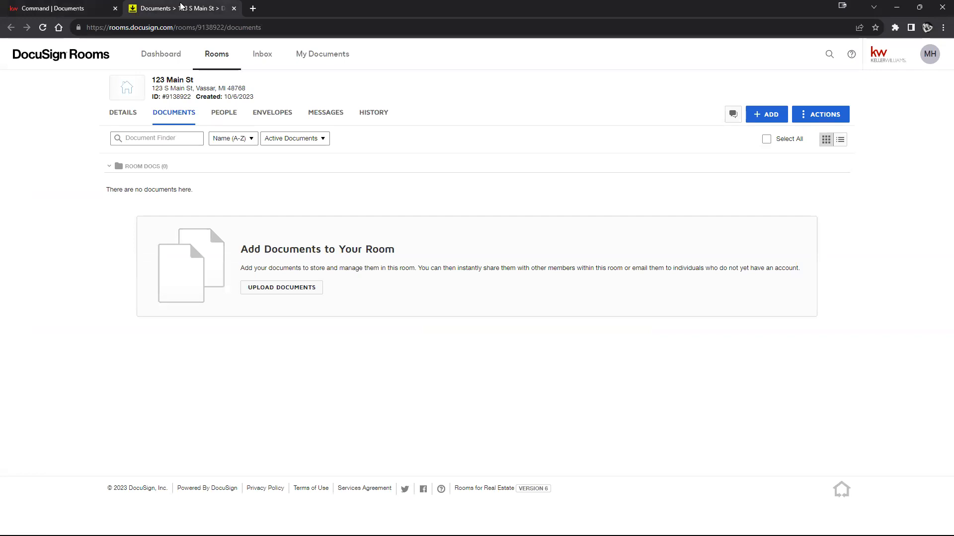
{"action": "left_click", "coordinate": [78, 9]}
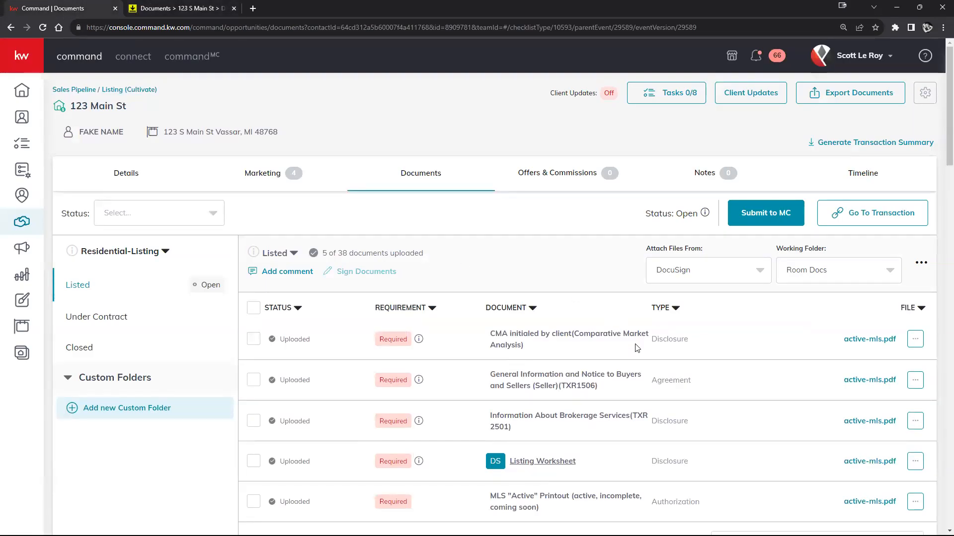
{"action": "scroll", "coordinate": [722, 374], "scroll_direction": "down", "scroll_amount": 5}
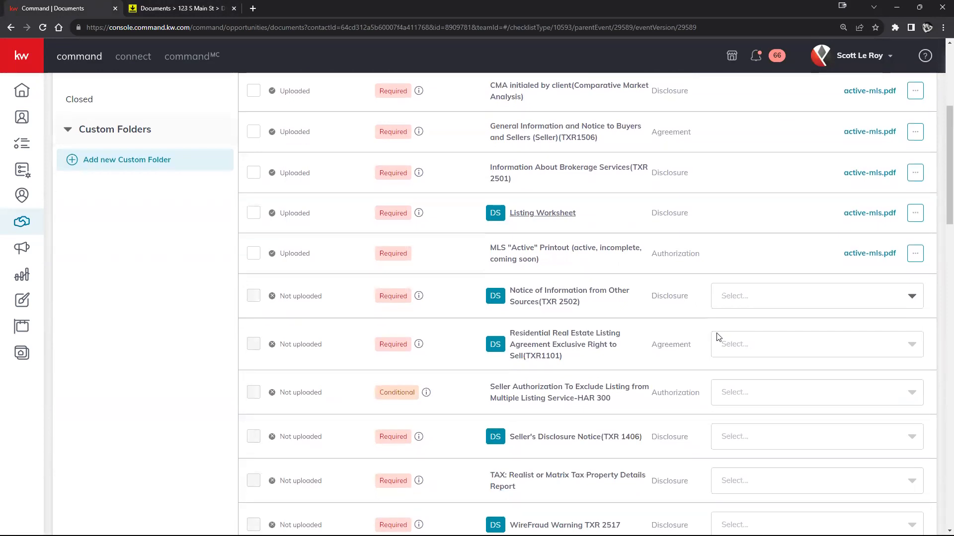
{"action": "scroll", "coordinate": [711, 348], "scroll_direction": "up", "scroll_amount": 3}
{"action": "scroll", "coordinate": [710, 348], "scroll_direction": "down", "scroll_amount": 3}
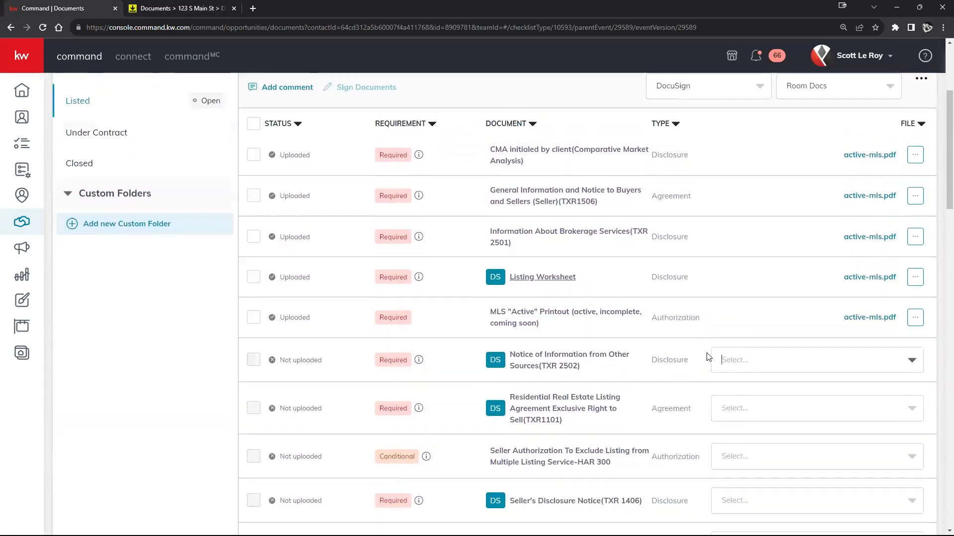
{"action": "middle_click", "coordinate": [701, 361]}
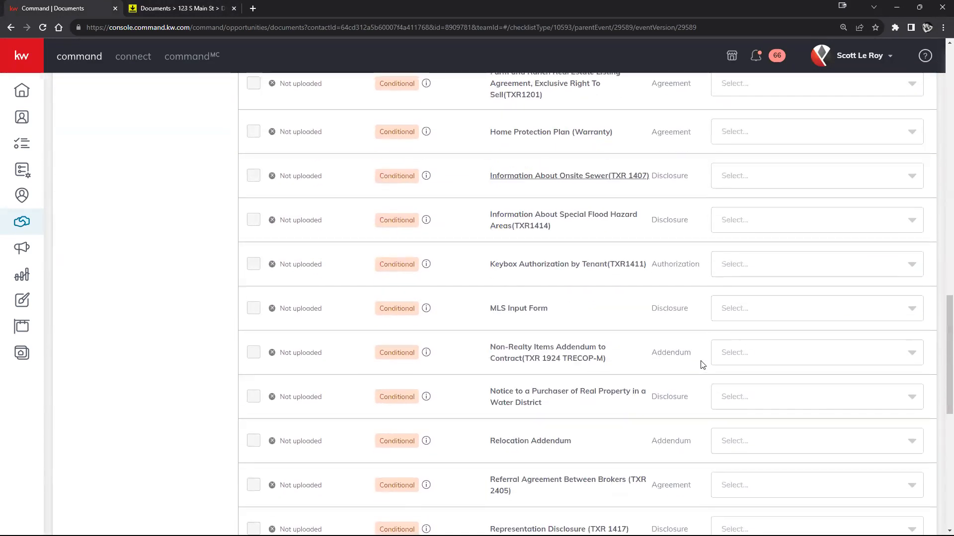
{"action": "scroll", "coordinate": [269, 270], "scroll_direction": "up", "scroll_amount": 13}
{"action": "middle_click", "coordinate": [292, 229]}
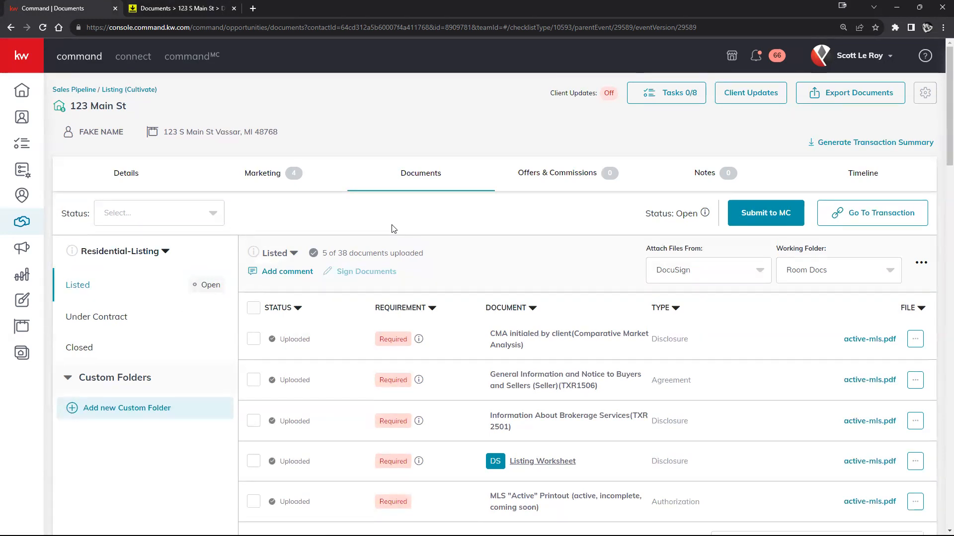
{"action": "left_click", "coordinate": [549, 173]}
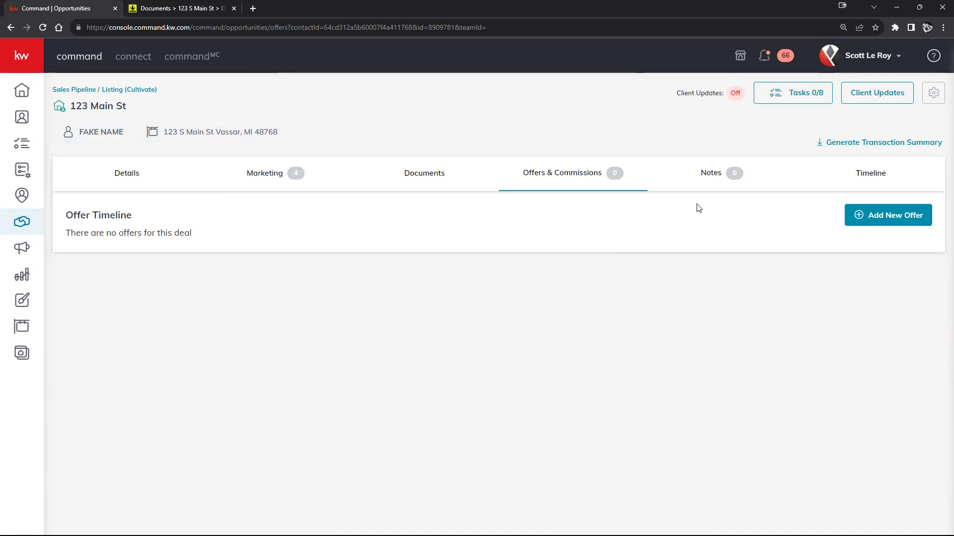
Create the 'Initial Offer' version and check its 10/6/2023 offer date calendar.
{"action": "left_click", "coordinate": [900, 220]}
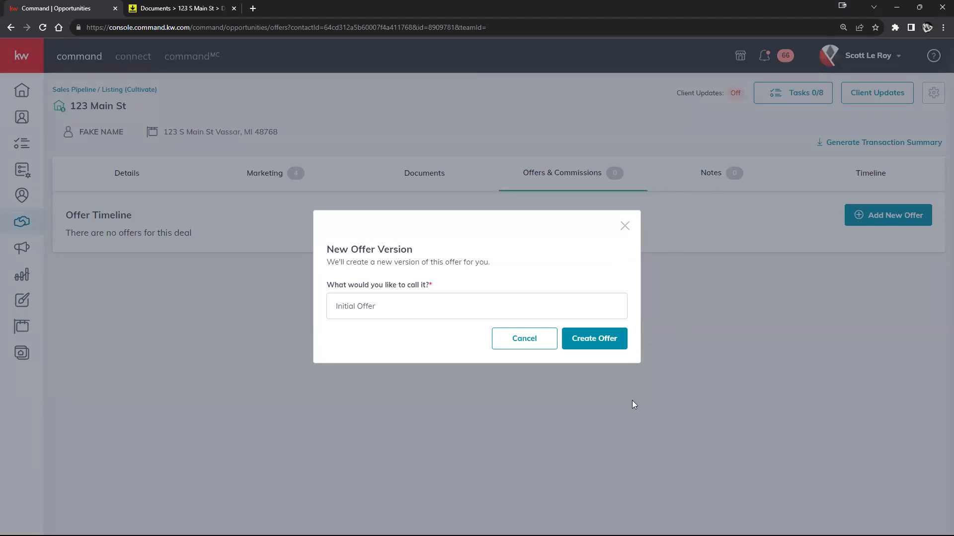
{"action": "left_click", "coordinate": [607, 343]}
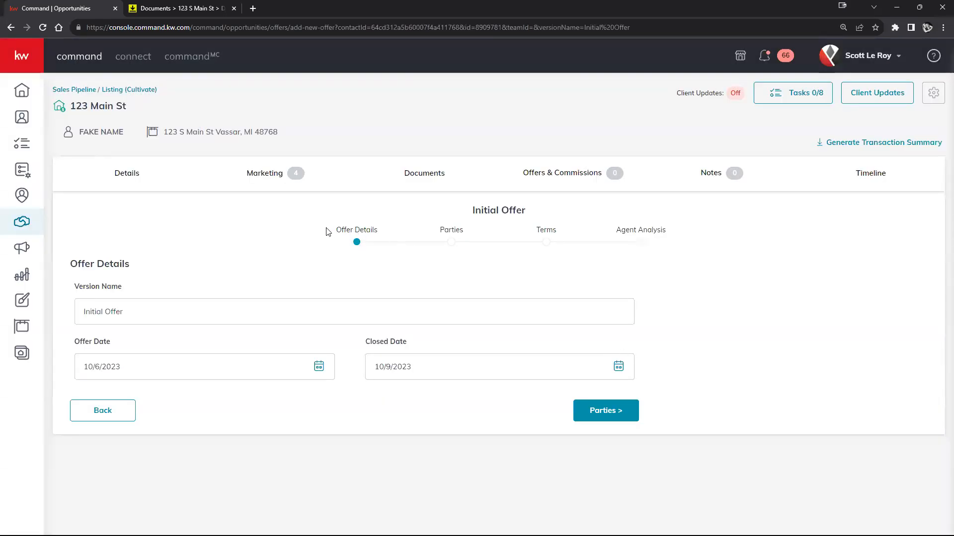
{"action": "triple_click", "coordinate": [349, 231]}
{"action": "left_click_drag", "start_coordinate": [434, 231], "coordinate": [660, 231]}
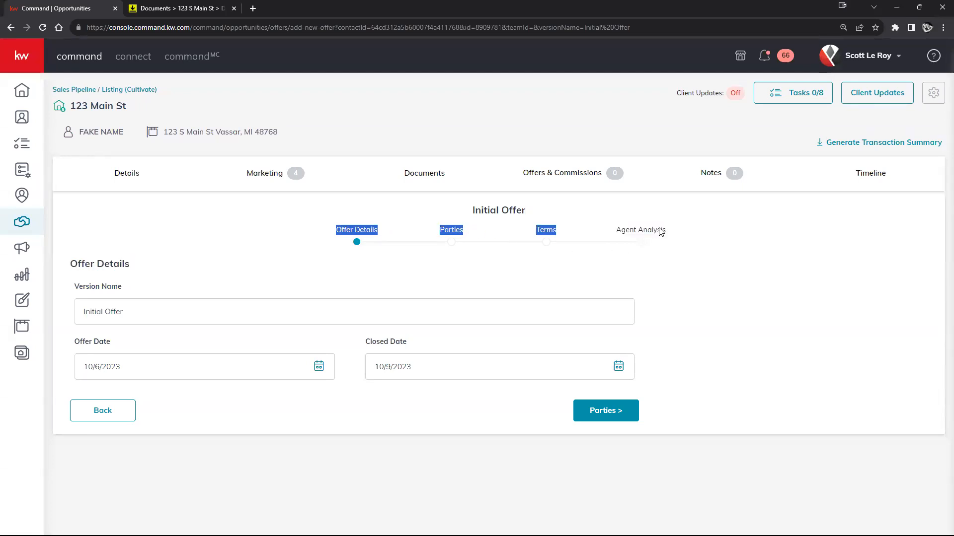
{"action": "left_click", "coordinate": [370, 271]}
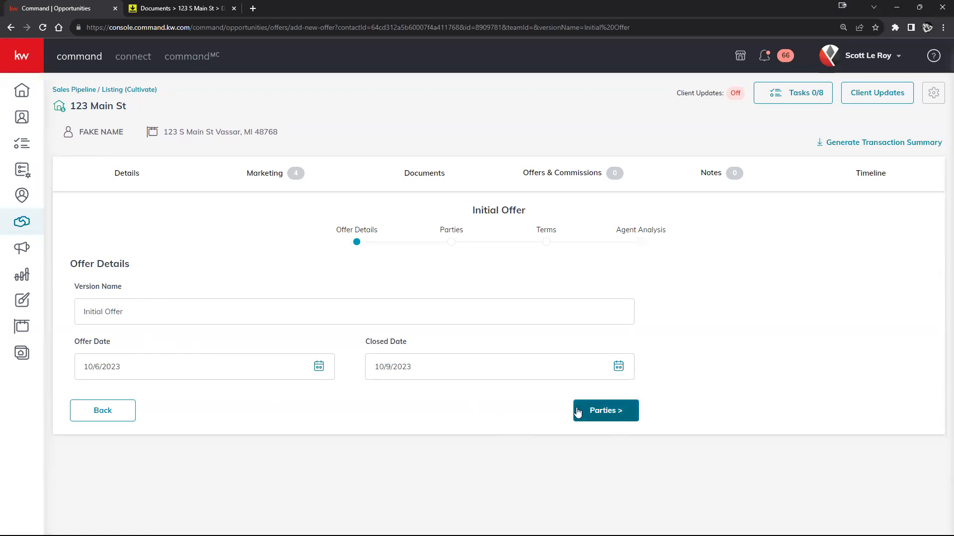
{"action": "left_click", "coordinate": [319, 367]}
{"action": "scroll", "coordinate": [408, 402], "scroll_direction": "down", "scroll_amount": 1}
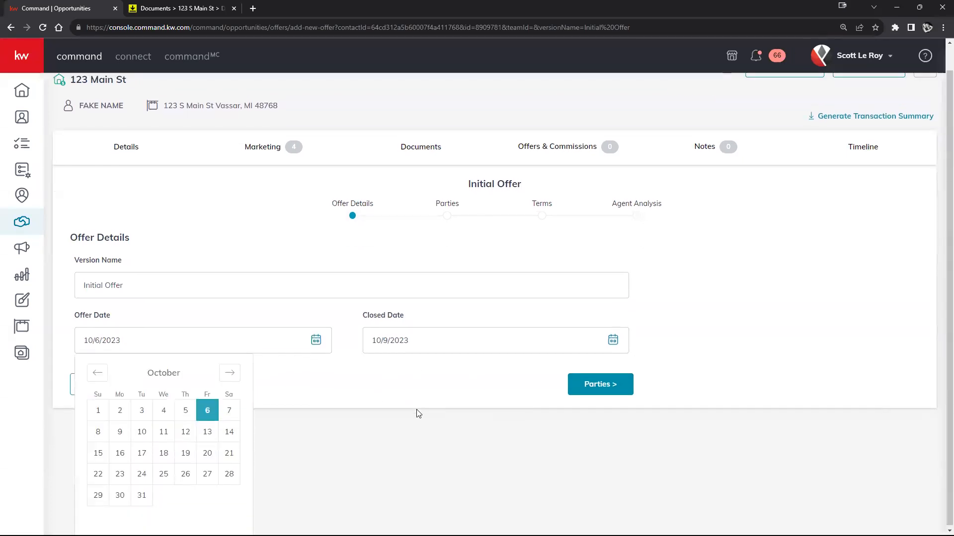
{"action": "left_click", "coordinate": [347, 376]}
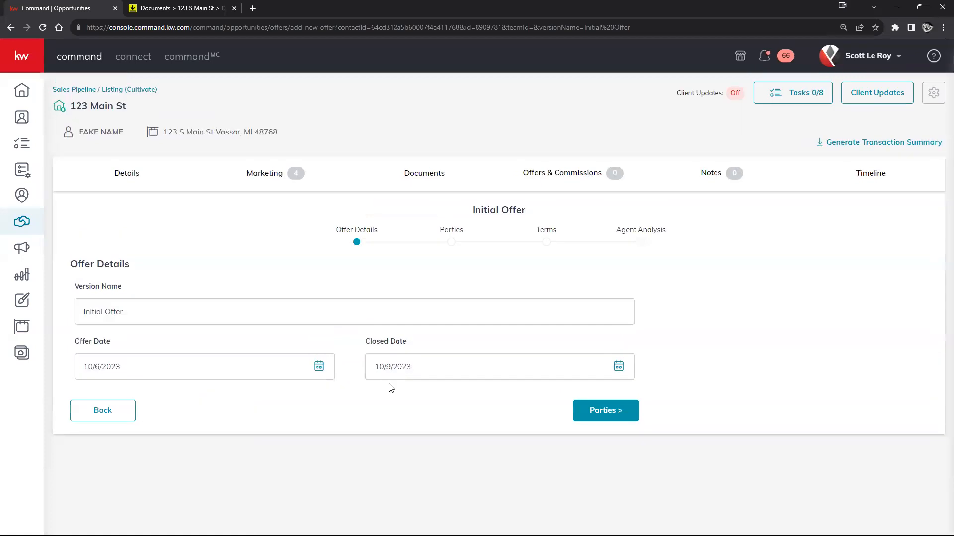
Move to the offer's Parties step and scroll through its buyer and seller fields.
{"action": "left_click", "coordinate": [619, 418]}
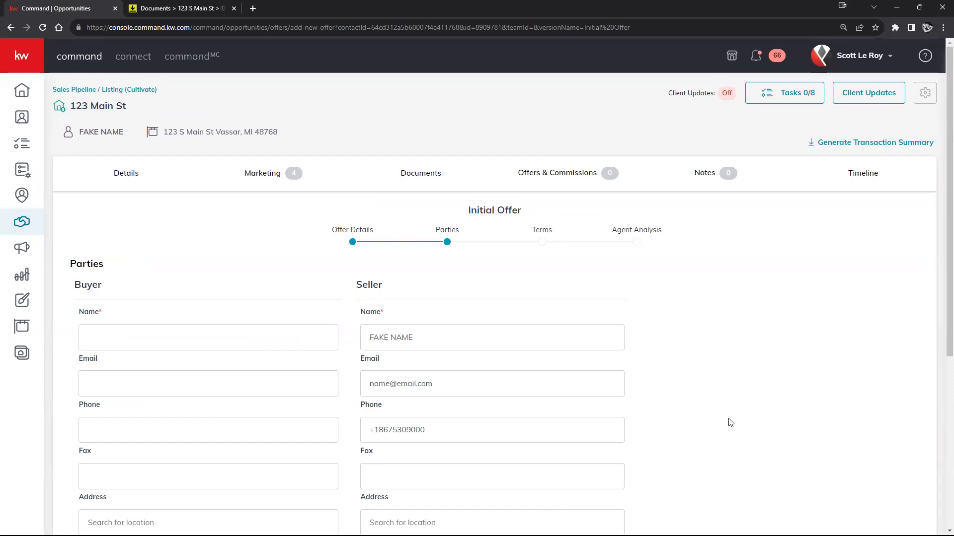
{"action": "scroll", "coordinate": [729, 422], "scroll_direction": "down", "scroll_amount": 2}
{"action": "scroll", "coordinate": [726, 432], "scroll_direction": "up", "scroll_amount": 2}
{"action": "scroll", "coordinate": [332, 276], "scroll_direction": "down", "scroll_amount": 1}
{"action": "scroll", "coordinate": [416, 261], "scroll_direction": "down", "scroll_amount": 1}
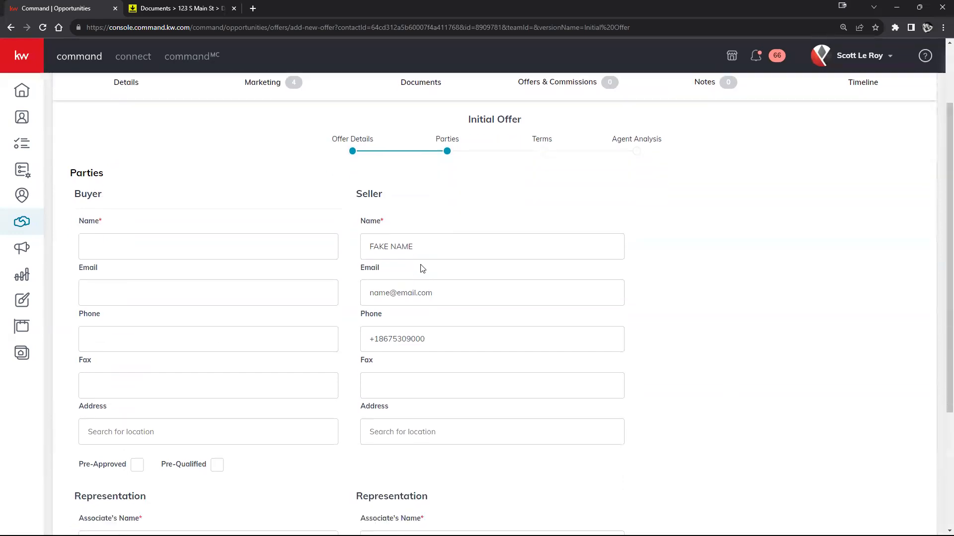
{"action": "scroll", "coordinate": [409, 281], "scroll_direction": "down", "scroll_amount": 3}
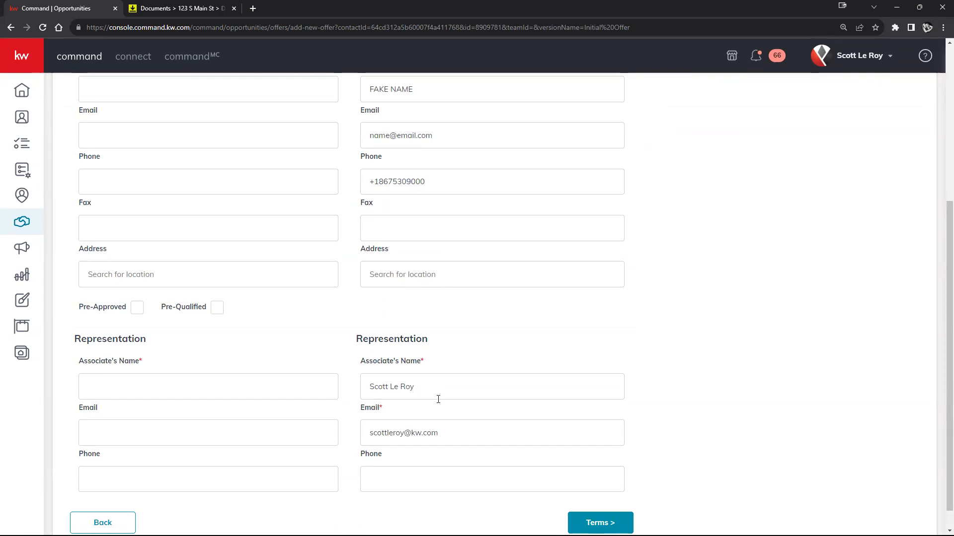
{"action": "scroll", "coordinate": [435, 399], "scroll_direction": "up", "scroll_amount": 3}
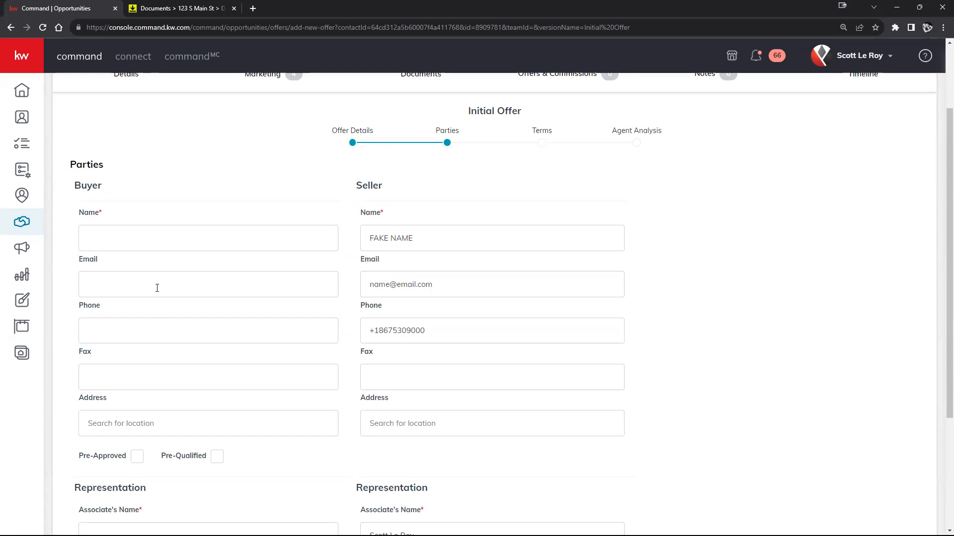
{"action": "scroll", "coordinate": [157, 288], "scroll_direction": "down", "scroll_amount": 3}
{"action": "scroll", "coordinate": [162, 277], "scroll_direction": "up", "scroll_amount": 1}
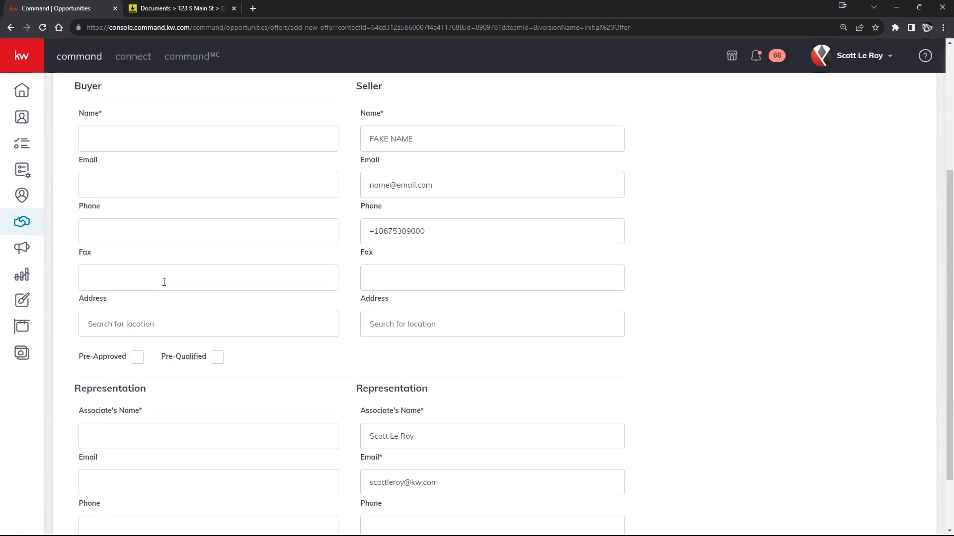
{"action": "scroll", "coordinate": [130, 275], "scroll_direction": "up", "scroll_amount": 2}
Enter the buyer's name, e-mail address and phone number.
{"action": "left_click", "coordinate": [130, 238]}
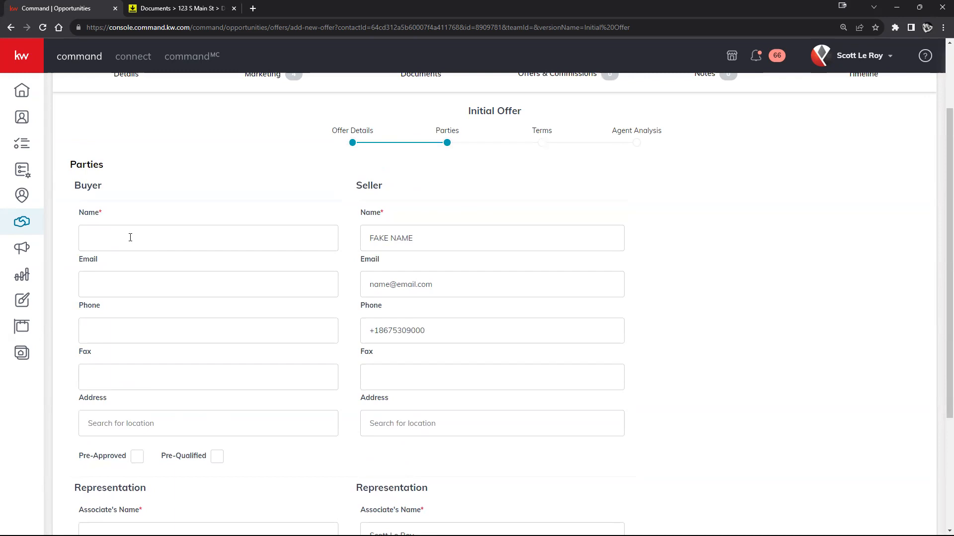
{"action": "type", "text": "John Smith"}
{"action": "scroll", "coordinate": [128, 260], "scroll_direction": "down", "scroll_amount": 2}
{"action": "left_click", "coordinate": [151, 188]}
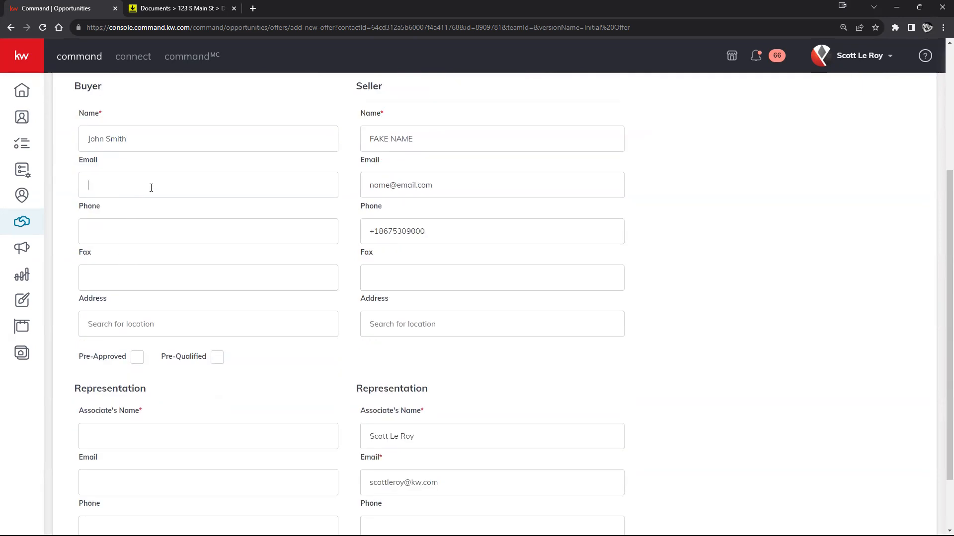
{"action": "type", "text": "name@email.com"}
{"action": "left_click", "coordinate": [159, 238]}
{"action": "type", "text": "8675309"}
Enter the buyer's representing associate name and finish the Parties step.
{"action": "scroll", "coordinate": [222, 348], "scroll_direction": "down", "scroll_amount": 2}
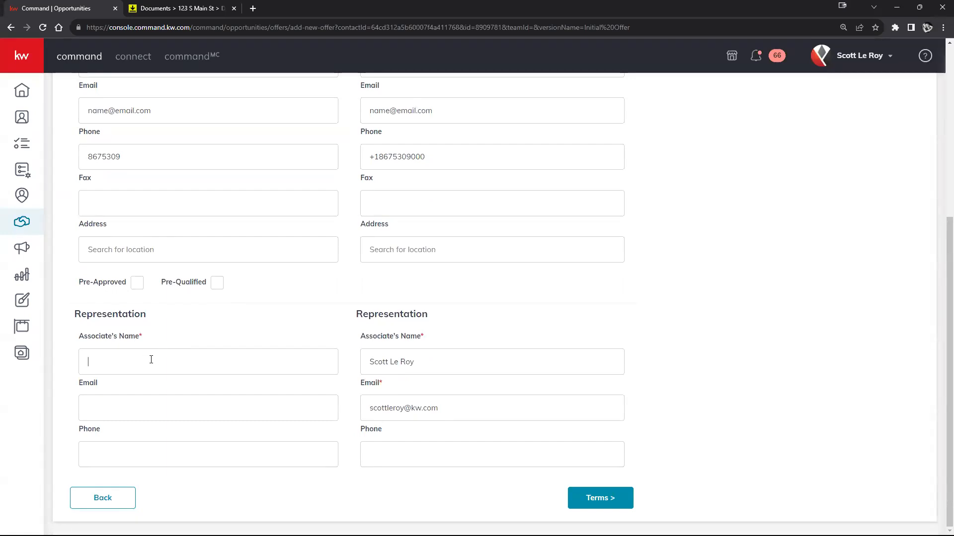
{"action": "scroll", "coordinate": [176, 364], "scroll_direction": "up", "scroll_amount": 4}
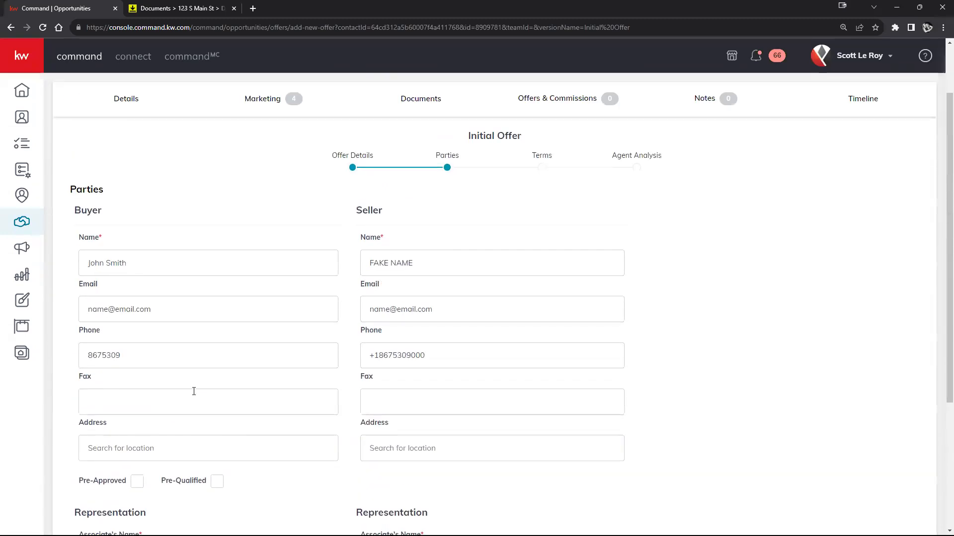
{"action": "scroll", "coordinate": [194, 392], "scroll_direction": "down", "scroll_amount": 1}
{"action": "scroll", "coordinate": [191, 344], "scroll_direction": "down", "scroll_amount": 3}
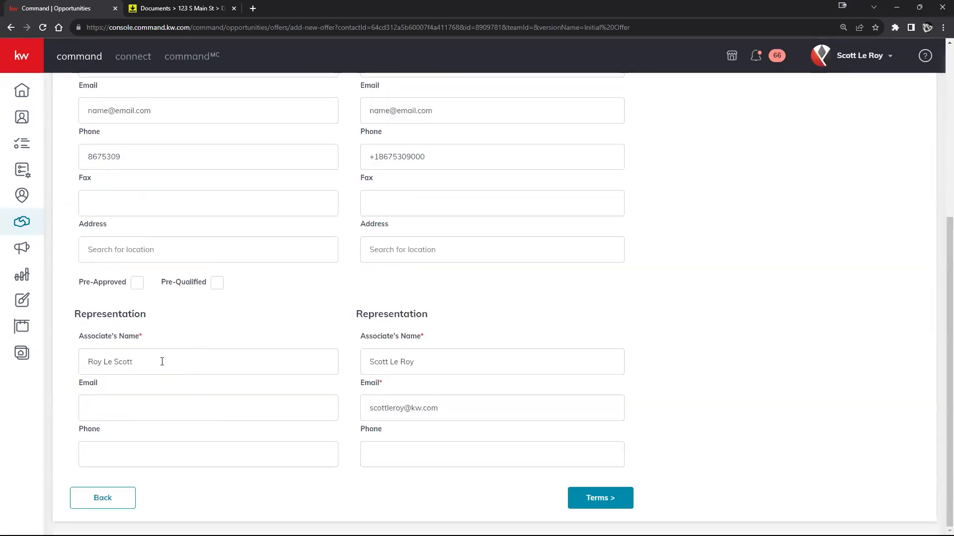
{"action": "scroll", "coordinate": [432, 376], "scroll_direction": "up", "scroll_amount": 2}
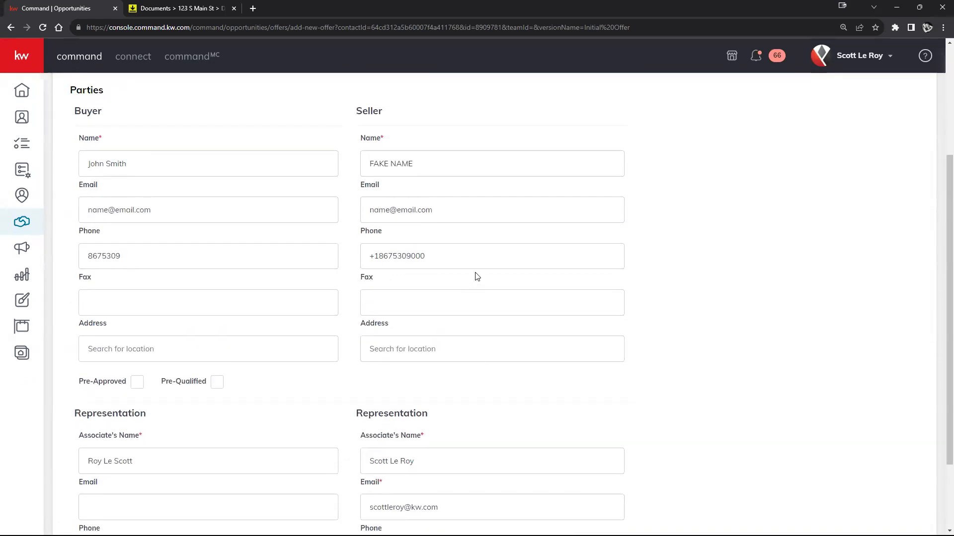
{"action": "scroll", "coordinate": [496, 278], "scroll_direction": "down", "scroll_amount": 2}
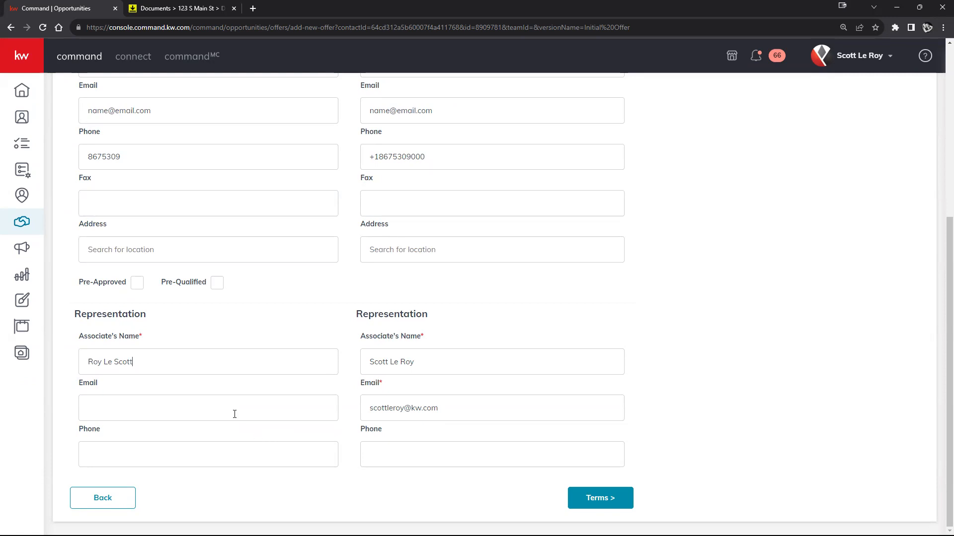
{"action": "left_click_drag", "start_coordinate": [145, 337], "coordinate": [53, 341]}
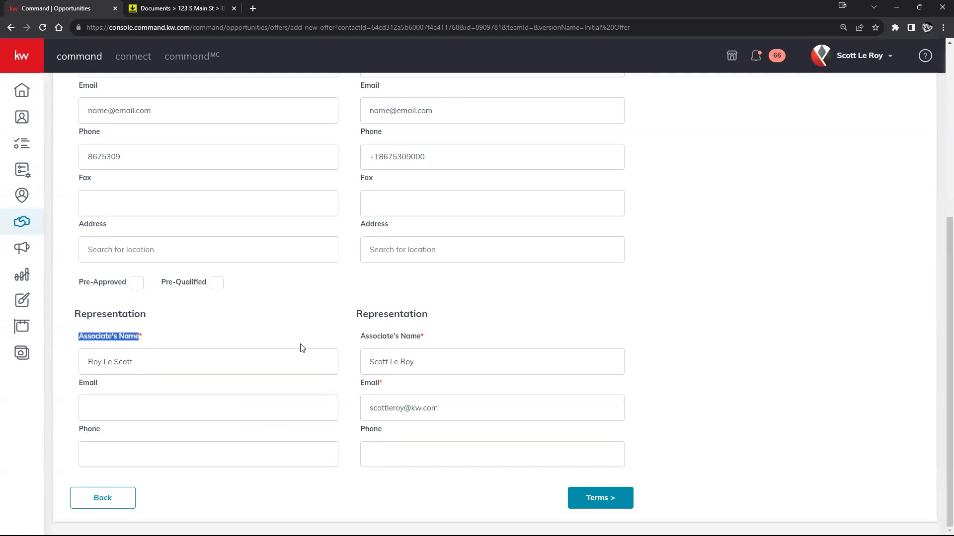
{"action": "scroll", "coordinate": [298, 343], "scroll_direction": "up", "scroll_amount": 3}
{"action": "left_click_drag", "start_coordinate": [108, 191], "coordinate": [78, 189]}
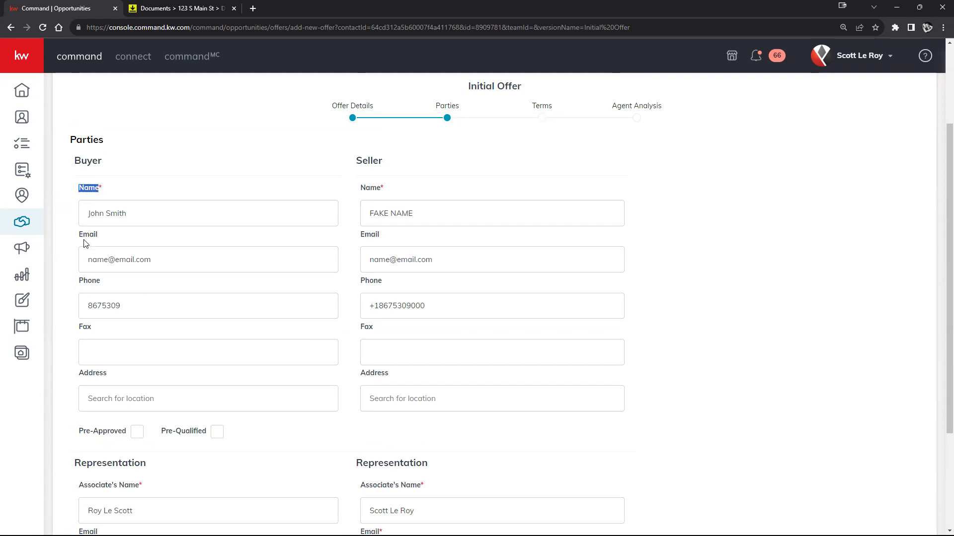
{"action": "scroll", "coordinate": [255, 384], "scroll_direction": "down", "scroll_amount": 3}
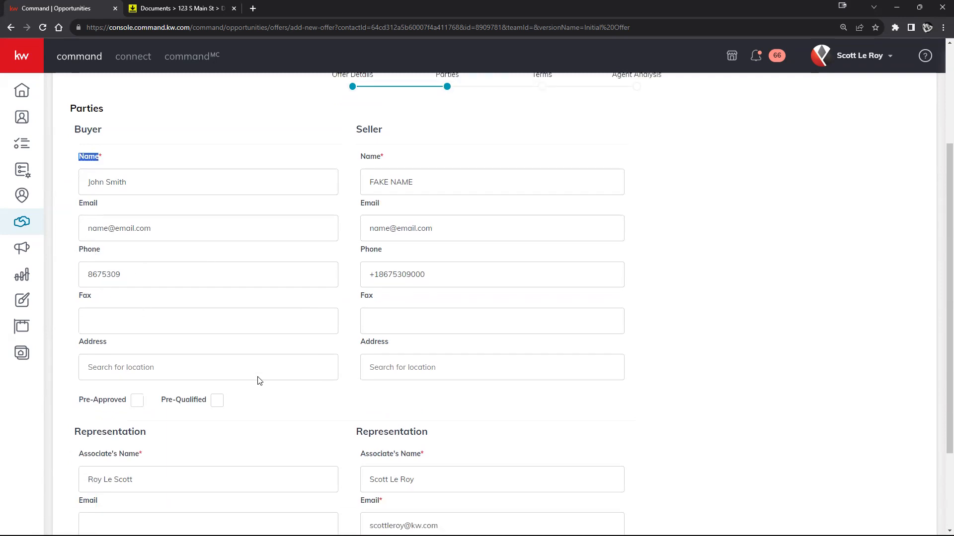
{"action": "right_click", "coordinate": [176, 383]}
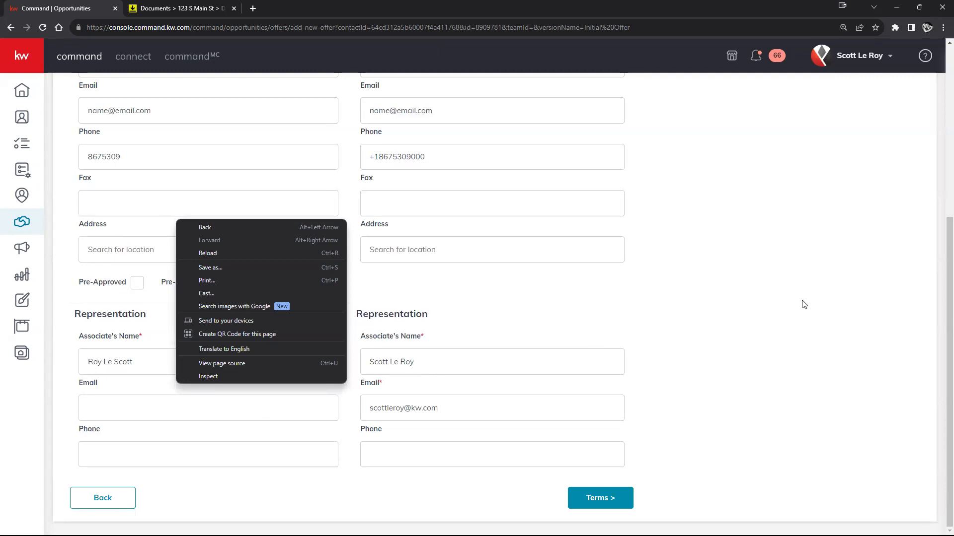
{"action": "left_click", "coordinate": [761, 367]}
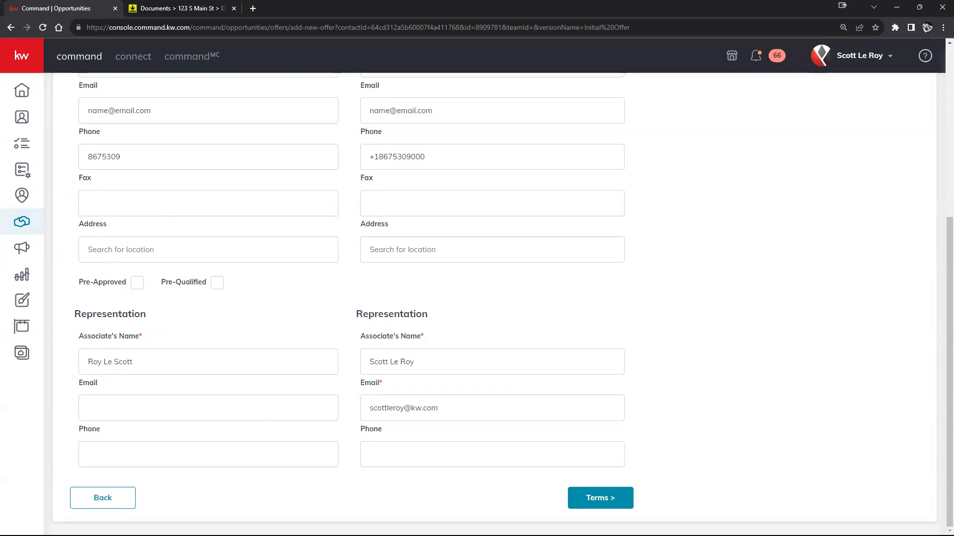
{"action": "left_click", "coordinate": [591, 504]}
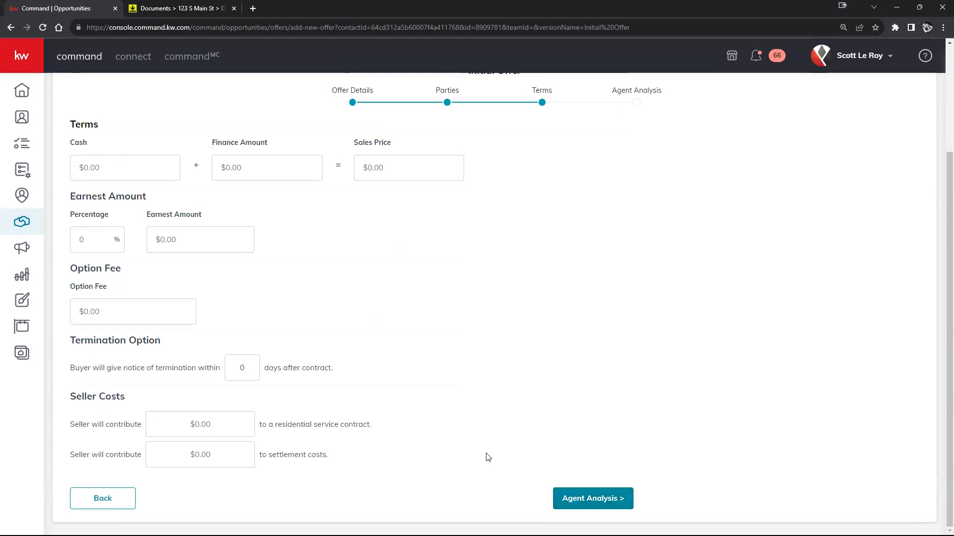
Enter $60,000 cash and a $350,000 finance amount.
{"action": "scroll", "coordinate": [485, 409], "scroll_direction": "up", "scroll_amount": 1}
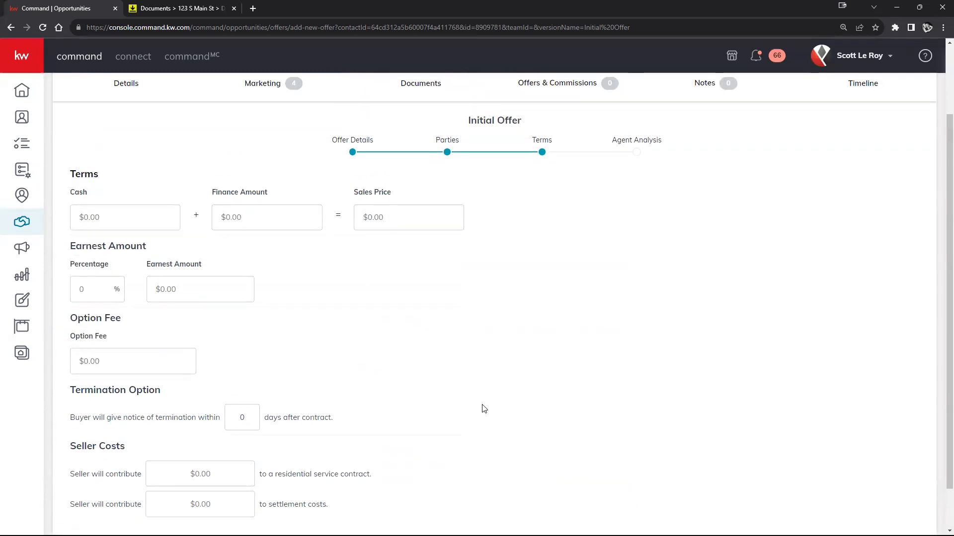
{"action": "left_click", "coordinate": [106, 218]}
{"action": "type", "text": "60000"}
{"action": "left_click", "coordinate": [270, 214]}
{"action": "type", "text": "350000"}
{"action": "left_click", "coordinate": [321, 317]}
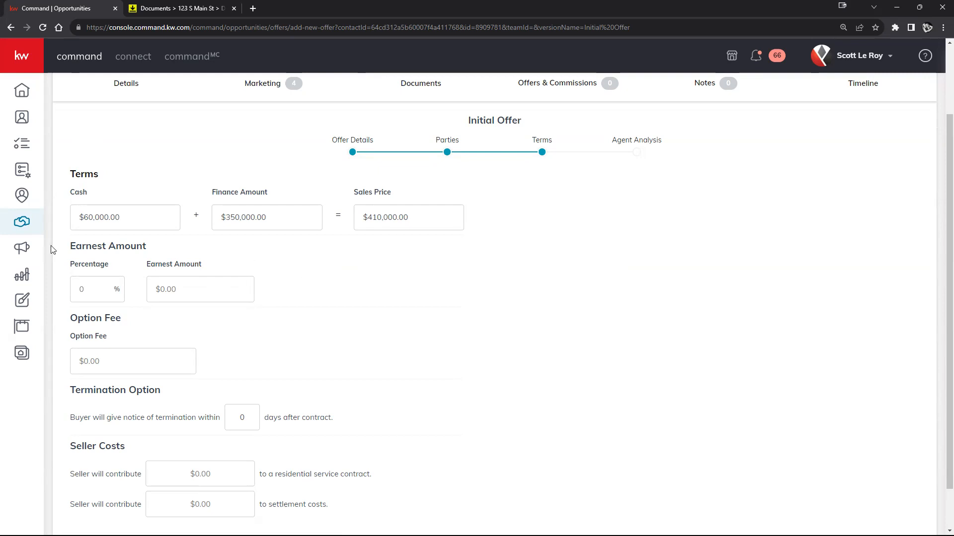
Set 12% earnest money and a 5-day termination notice period.
{"action": "left_click_drag", "start_coordinate": [70, 243], "coordinate": [160, 243]}
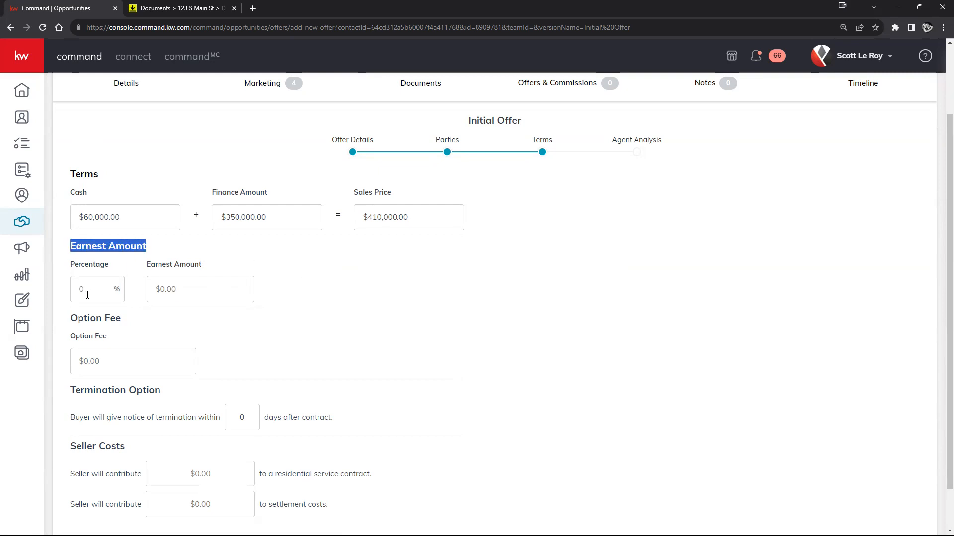
{"action": "left_click", "coordinate": [88, 295]}
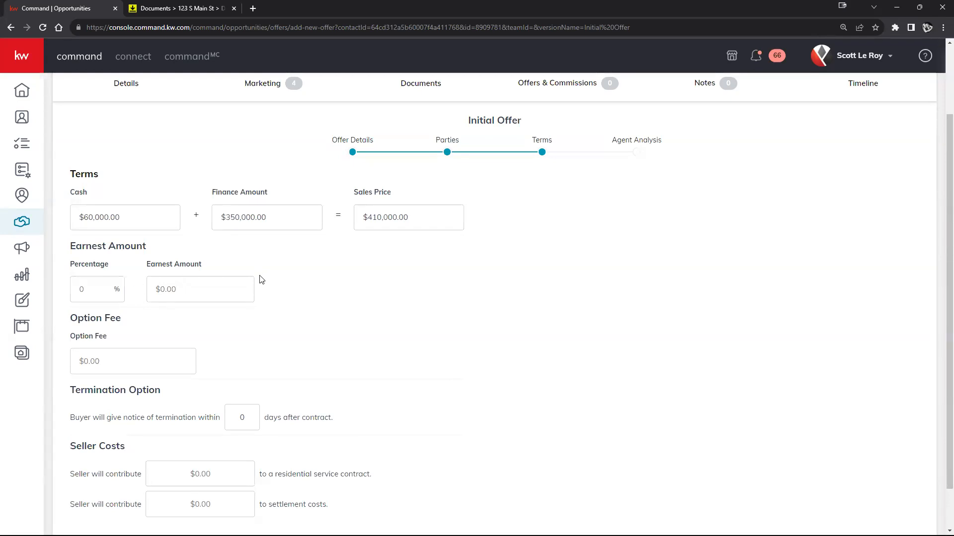
{"action": "type", "text": "12"}
{"action": "left_click_drag", "start_coordinate": [150, 267], "coordinate": [213, 278]}
{"action": "left_click", "coordinate": [302, 334]}
{"action": "scroll", "coordinate": [304, 336], "scroll_direction": "down", "scroll_amount": 1}
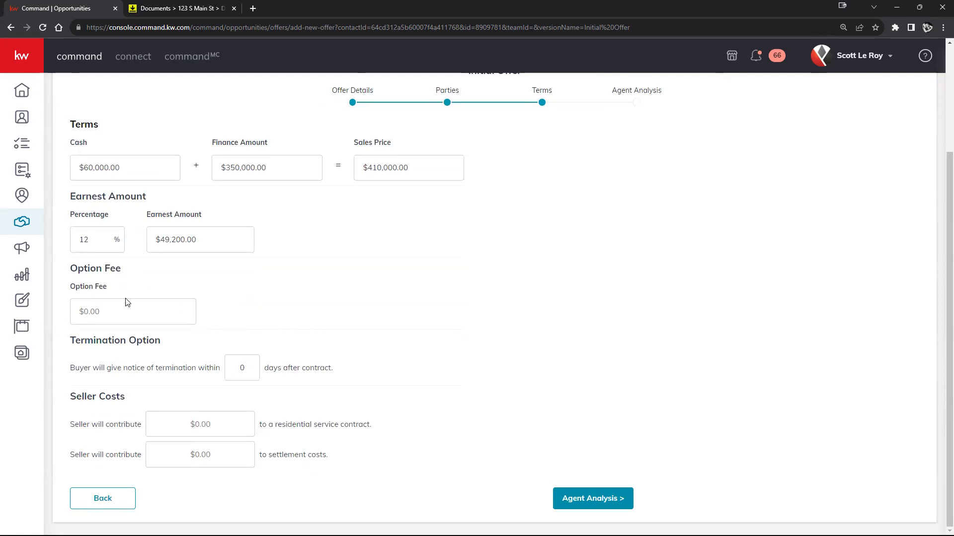
{"action": "double_click", "coordinate": [246, 371]}
{"action": "scroll", "coordinate": [288, 324], "scroll_direction": "up", "scroll_amount": 1}
{"action": "scroll", "coordinate": [400, 326], "scroll_direction": "down", "scroll_amount": 1}
Save the $410,000 Initial Offer with Pros, Cons and Summary left empty.
{"action": "left_click", "coordinate": [588, 499]}
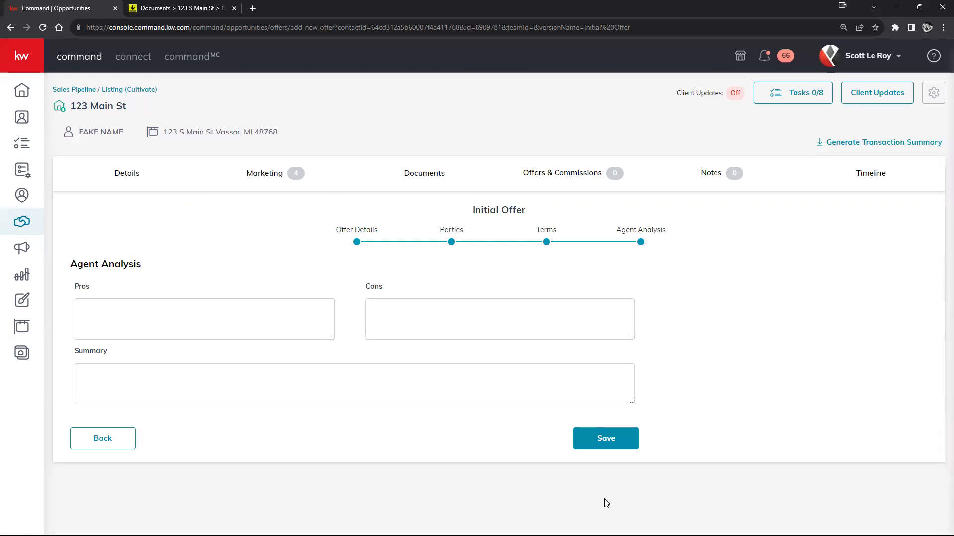
{"action": "left_click", "coordinate": [172, 312]}
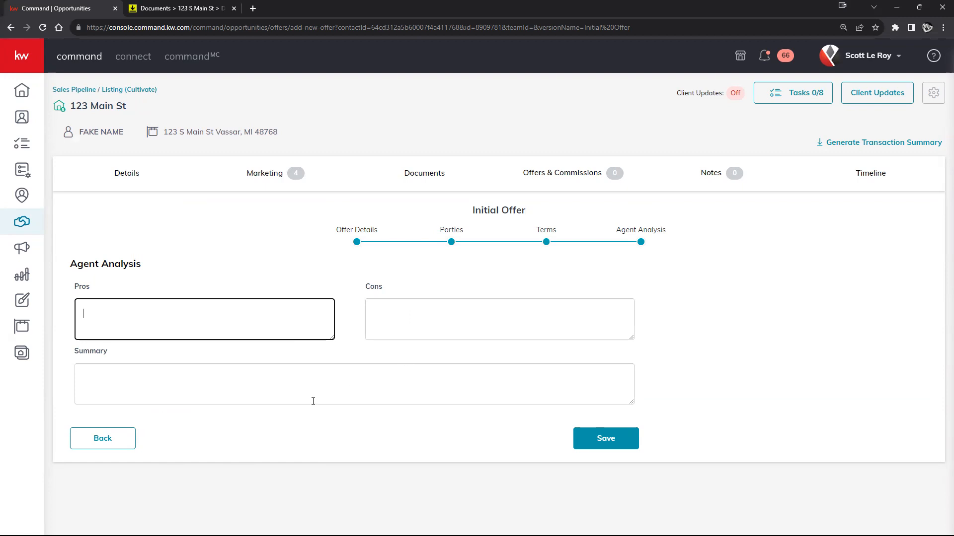
{"action": "left_click", "coordinate": [316, 387]}
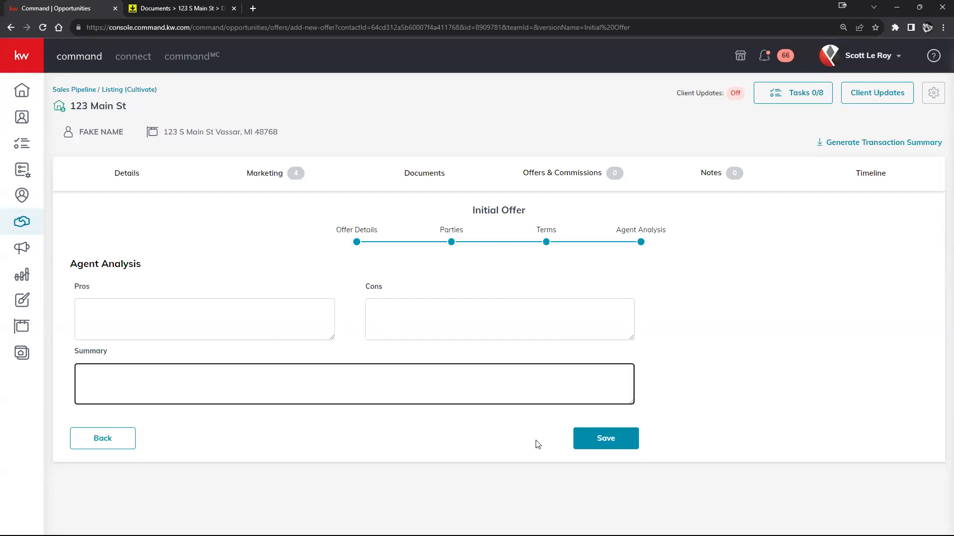
{"action": "left_click", "coordinate": [229, 324]}
{"action": "left_click", "coordinate": [401, 325]}
{"action": "left_click", "coordinate": [366, 386]}
{"action": "left_click", "coordinate": [619, 447]}
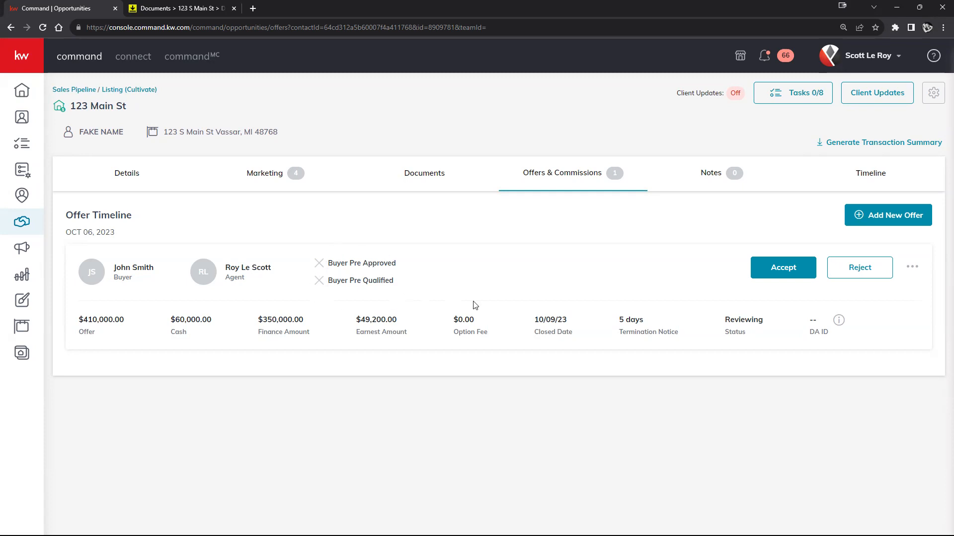
Create a new offer version named 'Initial Offer 2'.
{"action": "left_click", "coordinate": [879, 215]}
{"action": "left_click", "coordinate": [501, 303]}
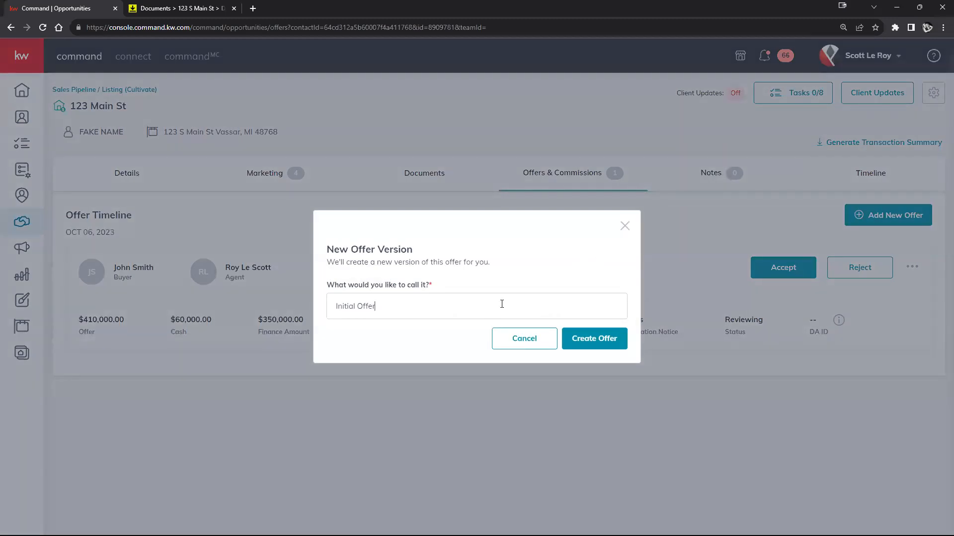
{"action": "type", "text": "2"}
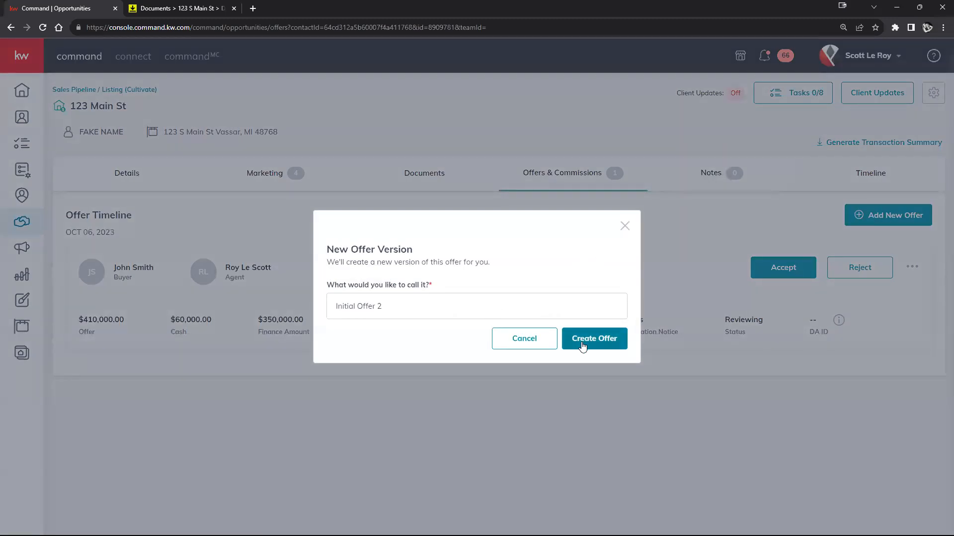
{"action": "left_click", "coordinate": [588, 343]}
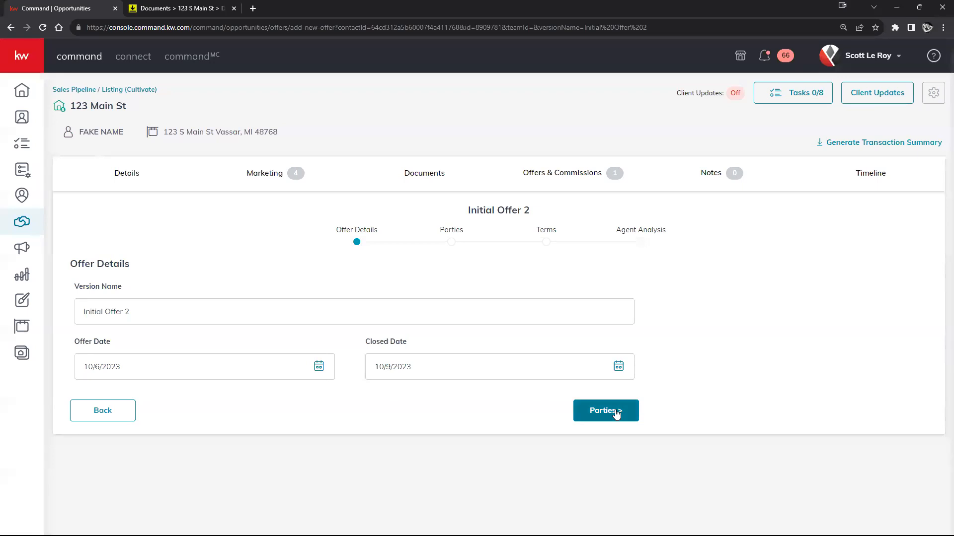
On its Parties step, enter the second buyer's name and the buyer's agent's name.
{"action": "left_click", "coordinate": [617, 410]}
{"action": "scroll", "coordinate": [114, 259], "scroll_direction": "down", "scroll_amount": 2}
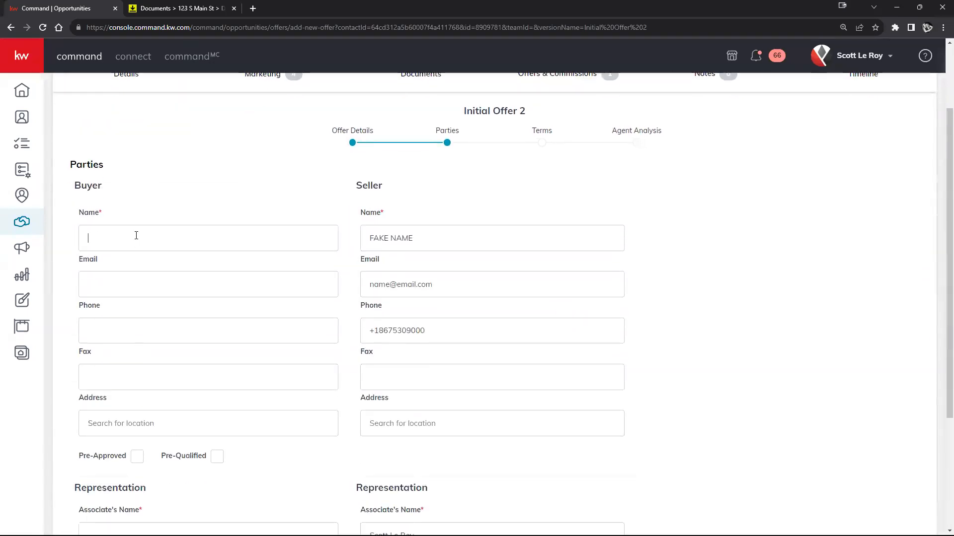
{"action": "type", "text": "Sally Sue"}
{"action": "scroll", "coordinate": [236, 239], "scroll_direction": "down", "scroll_amount": 4}
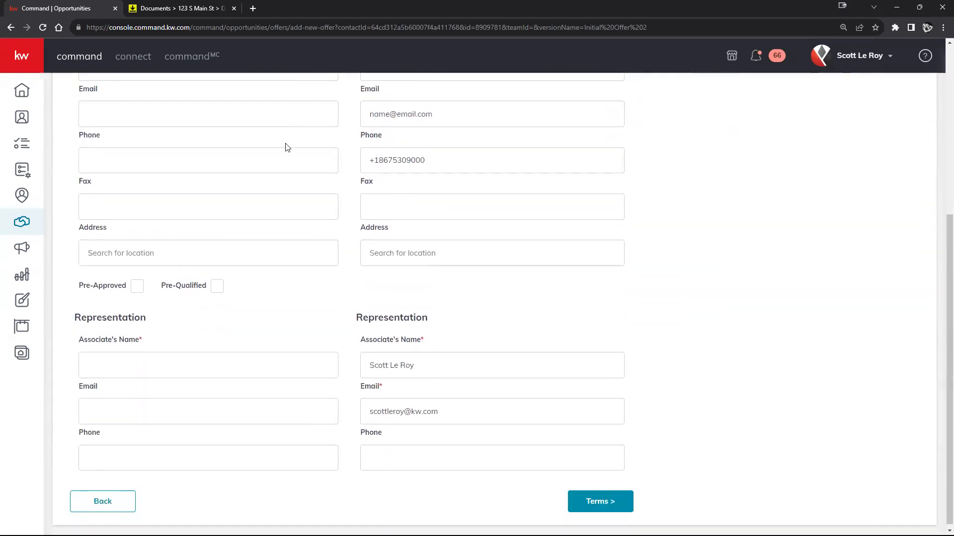
{"action": "scroll", "coordinate": [158, 189], "scroll_direction": "up", "scroll_amount": 2}
{"action": "scroll", "coordinate": [130, 227], "scroll_direction": "down", "scroll_amount": 1}
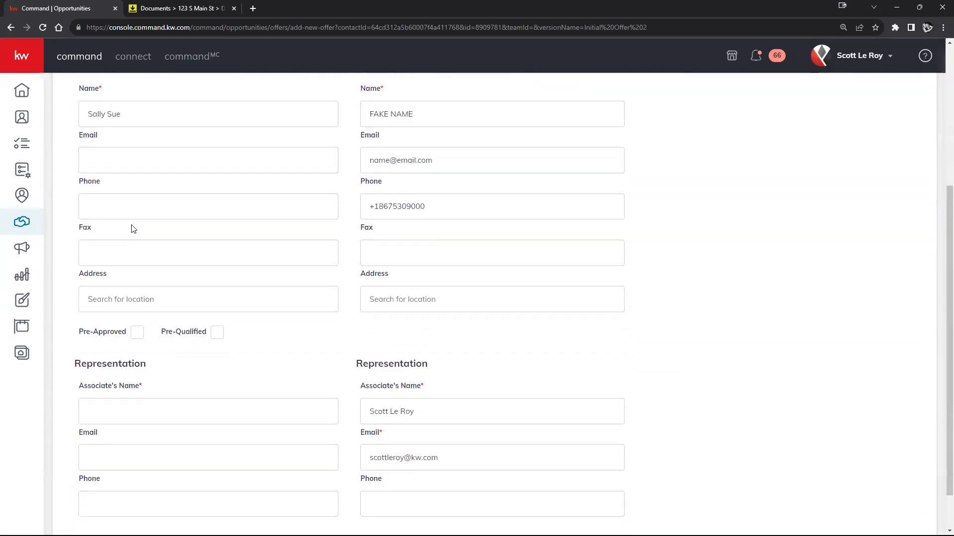
{"action": "scroll", "coordinate": [139, 232], "scroll_direction": "down", "scroll_amount": 1}
{"action": "left_click", "coordinate": [118, 360]}
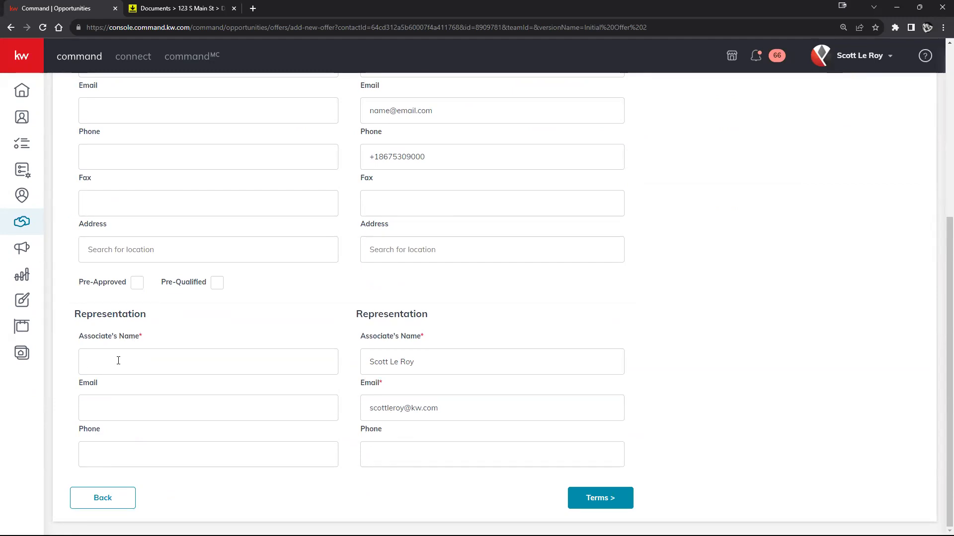
Enter $75,000 cash and a $345,000 finance amount in the second offer's terms.
{"action": "left_click", "coordinate": [579, 502]}
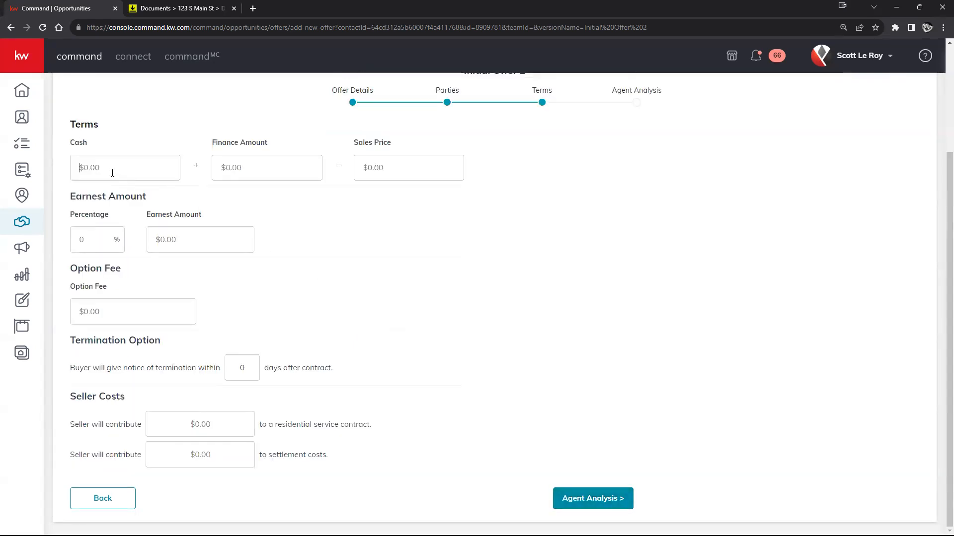
{"action": "type", "text": "75,000"}
{"action": "left_click", "coordinate": [220, 167]}
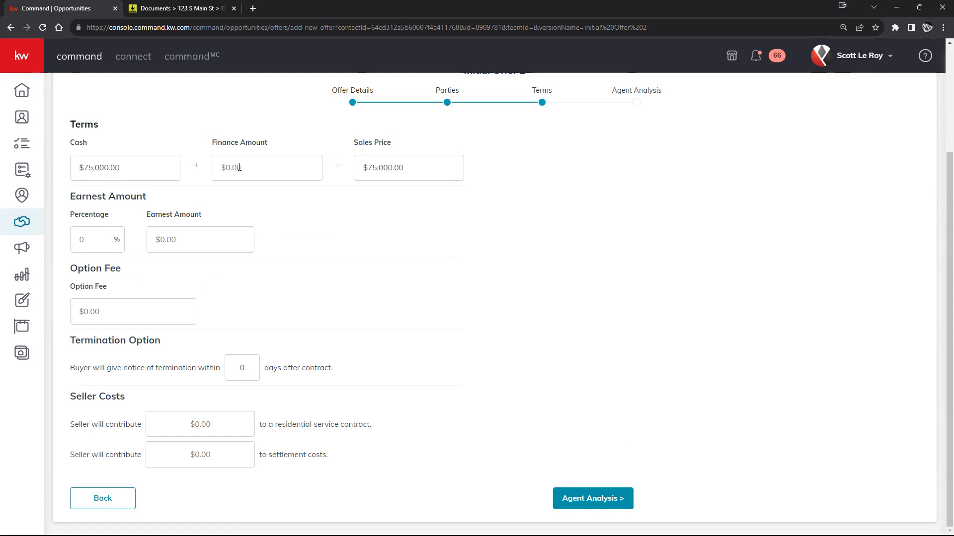
{"action": "type", "text": "34555"}
{"action": "key", "text": "BackSpace"}
{"action": "key", "text": "BackSpace"}
{"action": "type", "text": "000"}
{"action": "left_click", "coordinate": [317, 247]}
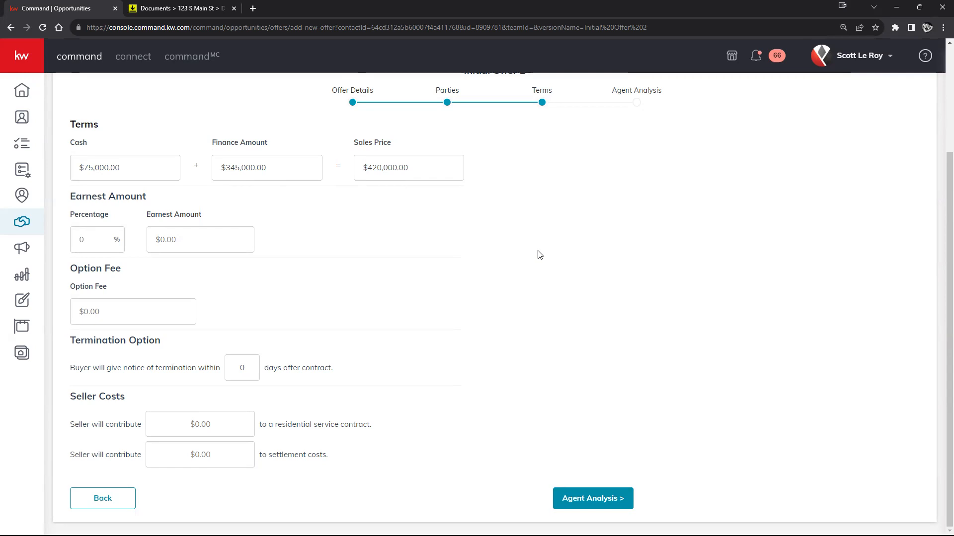
{"action": "scroll", "coordinate": [683, 210], "scroll_direction": "up", "scroll_amount": 3}
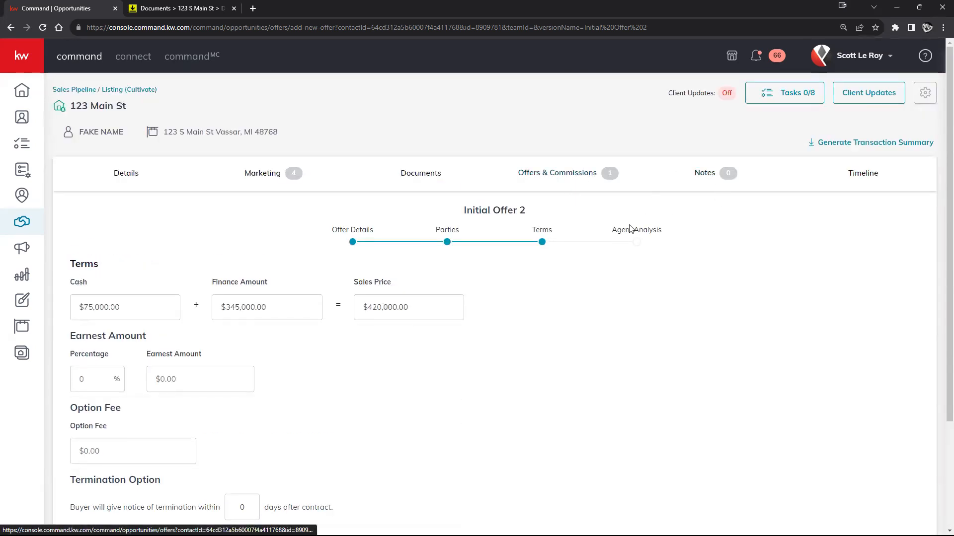
{"action": "scroll", "coordinate": [613, 205], "scroll_direction": "down", "scroll_amount": 3}
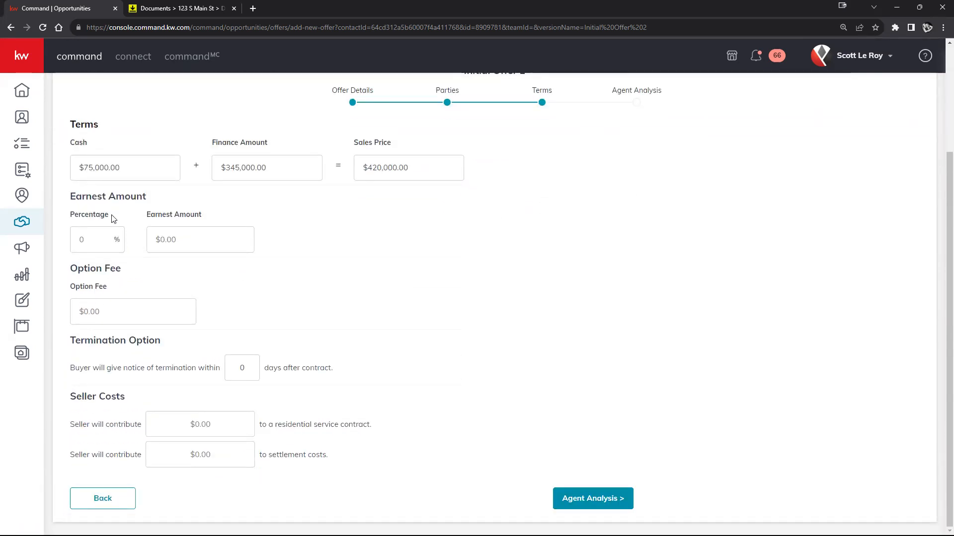
Set the seller's residential service contract contribution to $500.
{"action": "left_click", "coordinate": [154, 247]}
{"action": "left_click", "coordinate": [132, 313]}
{"action": "left_click", "coordinate": [205, 425]}
{"action": "type", "text": "5000"}
{"action": "key", "text": "BackSpace"}
{"action": "left_click", "coordinate": [567, 405]}
Record pro 'Loved Hardwood Floors!' and con 'Roof Needs Fixed' in Agent Analysis, then save the offer.
{"action": "left_click", "coordinate": [616, 498]}
{"action": "left_click", "coordinate": [206, 319]}
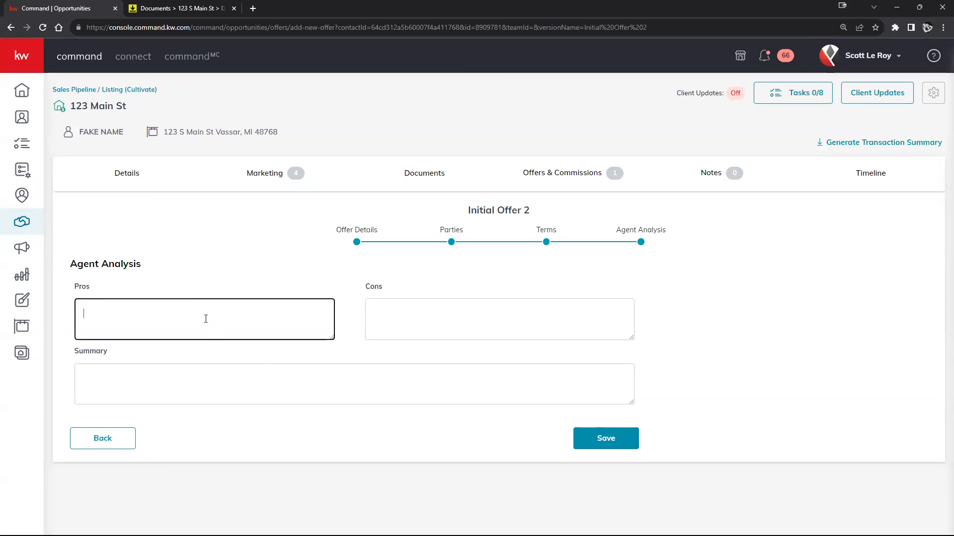
{"action": "type", "text": "Loved Ha"}
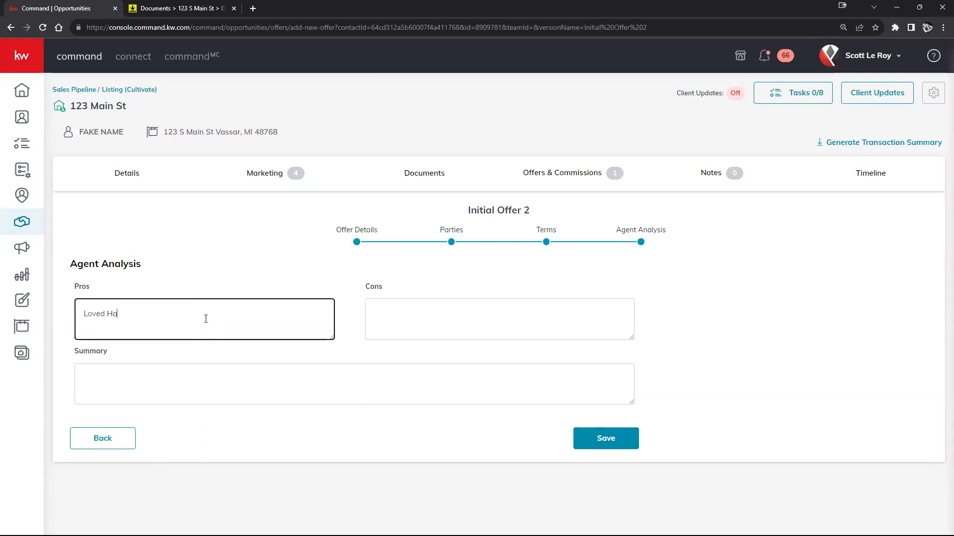
{"action": "type", "text": "rdwood Floors!"}
{"action": "key", "text": "Tab"}
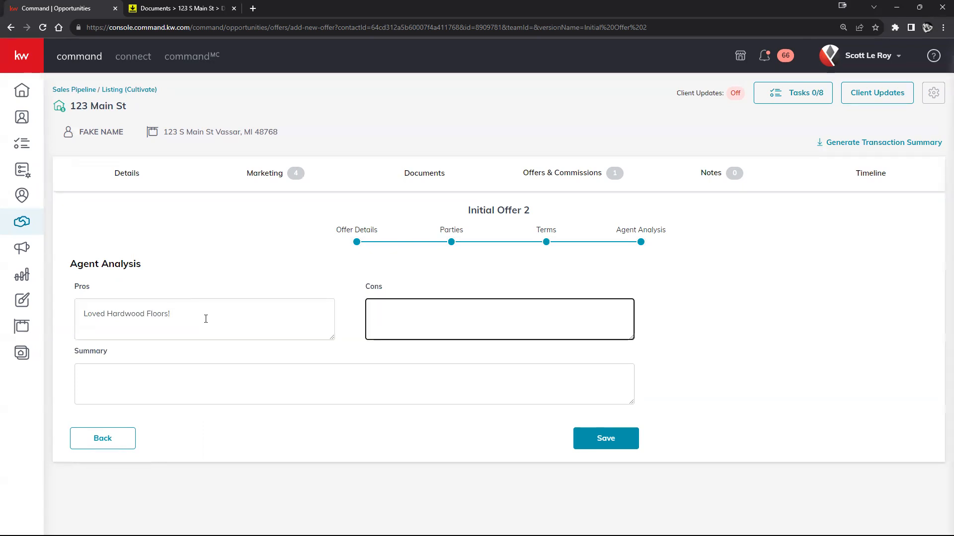
{"action": "type", "text": "Roof Needs Fixed"}
{"action": "left_click", "coordinate": [196, 377]}
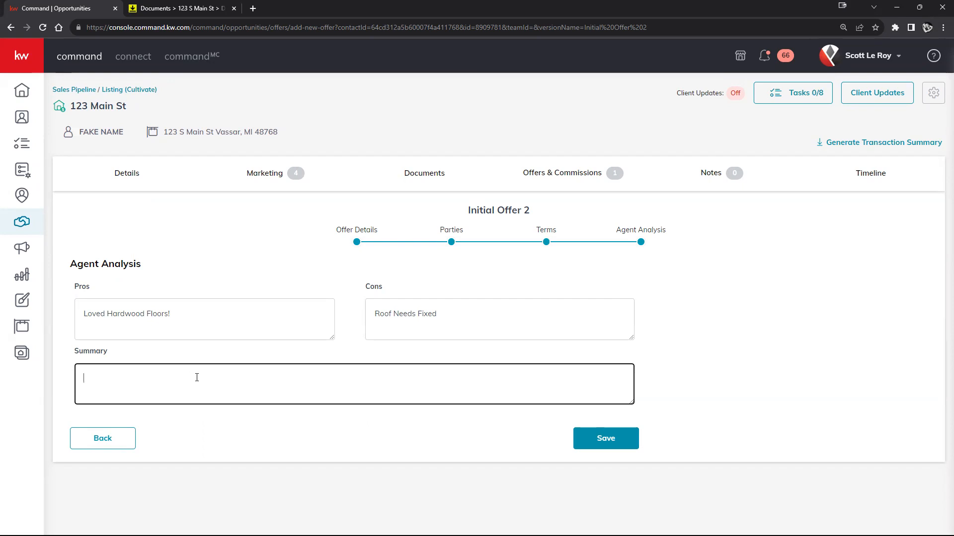
{"action": "left_click", "coordinate": [609, 439]}
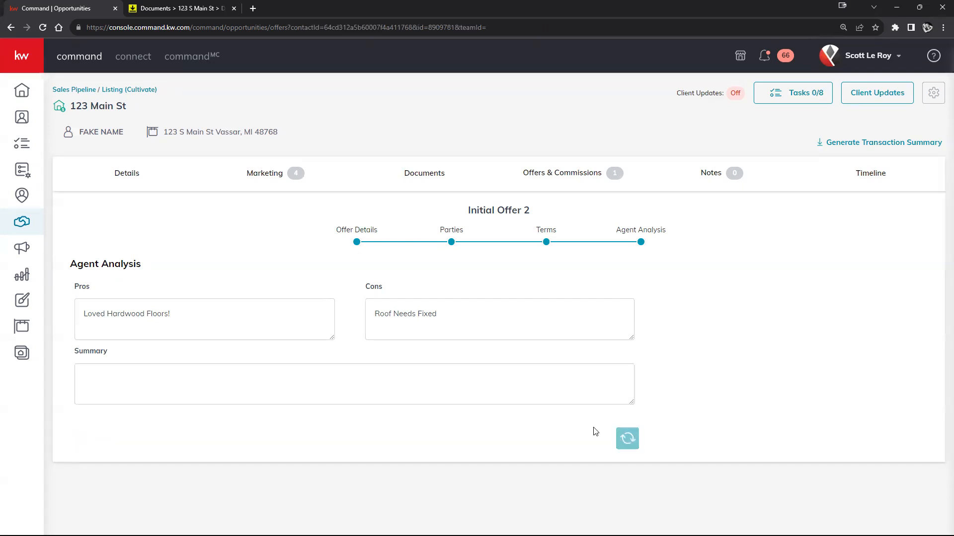
Open the three-dot actions menu on the $420,000 offer card in the Offer Timeline.
{"action": "scroll", "coordinate": [620, 345], "scroll_direction": "down", "scroll_amount": 1}
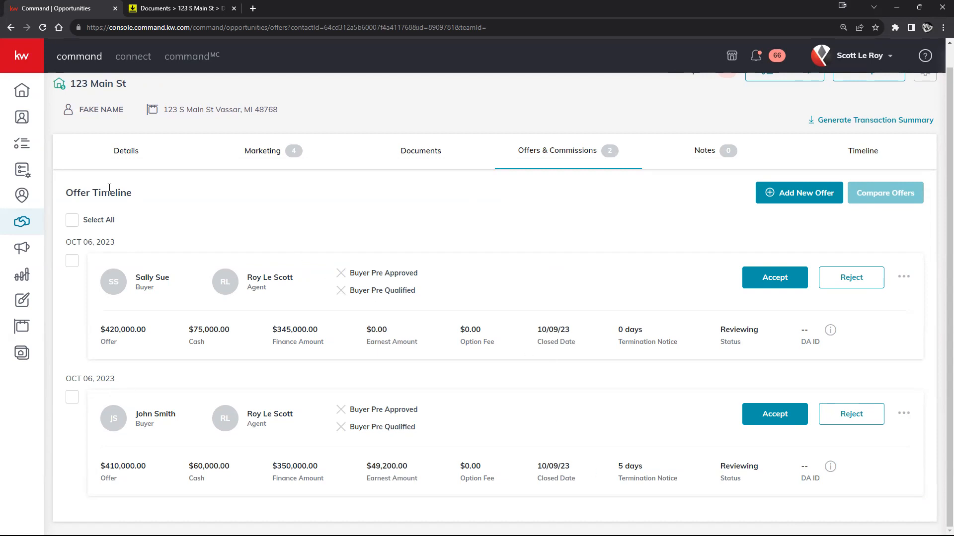
{"action": "scroll", "coordinate": [130, 170], "scroll_direction": "up", "scroll_amount": 1}
{"action": "scroll", "coordinate": [130, 170], "scroll_direction": "up", "scroll_amount": 1}
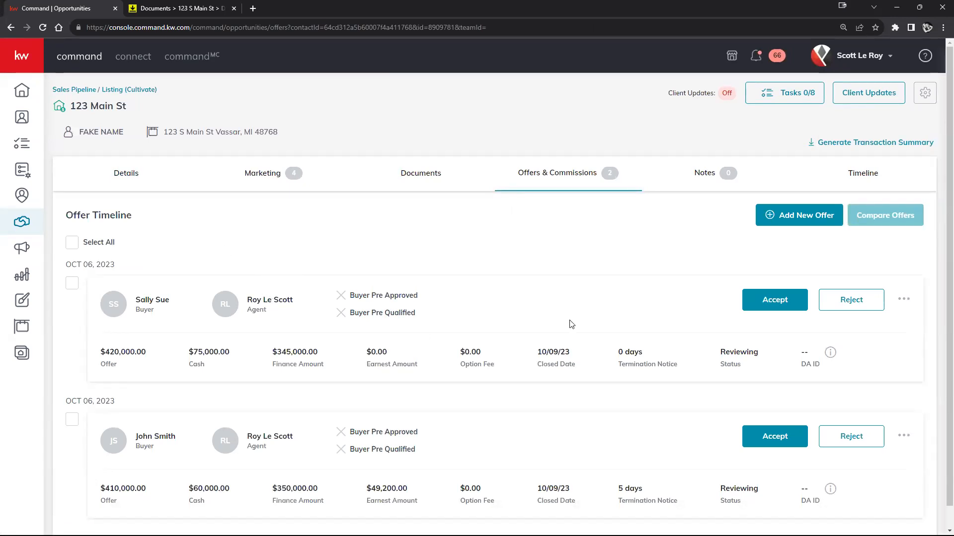
{"action": "scroll", "coordinate": [477, 317], "scroll_direction": "down", "scroll_amount": 1}
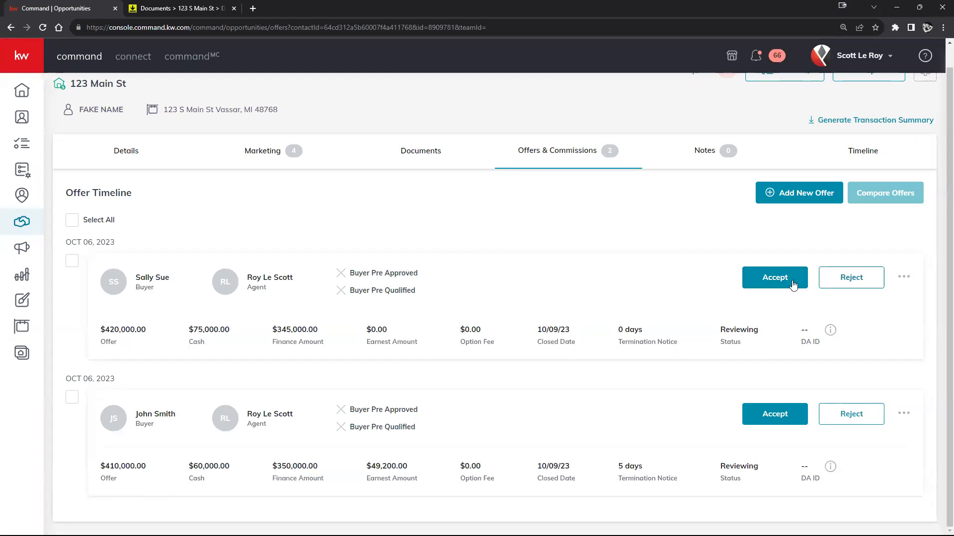
{"action": "left_click", "coordinate": [903, 282]}
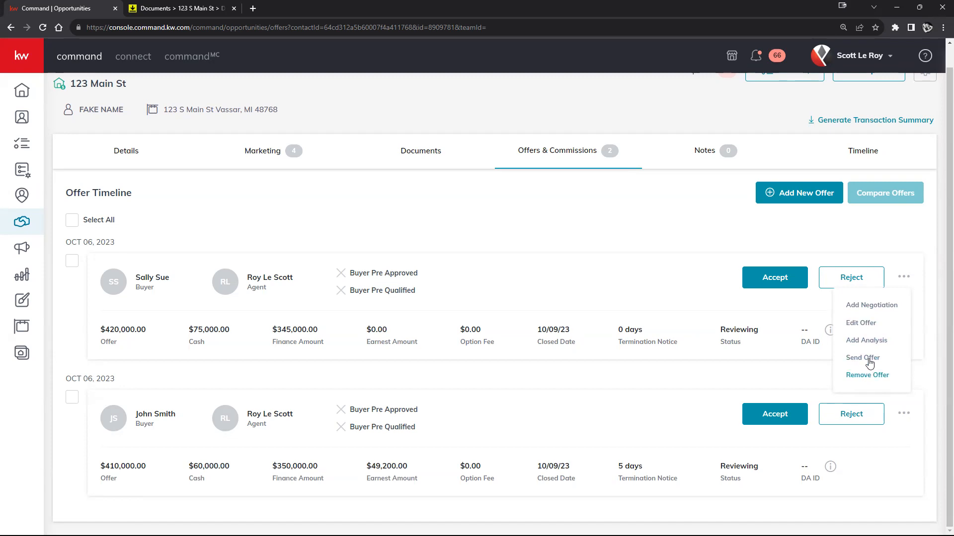
Choose Send Offer to bring up the Email Offer form for the $420,000 offer.
{"action": "left_click", "coordinate": [870, 358]}
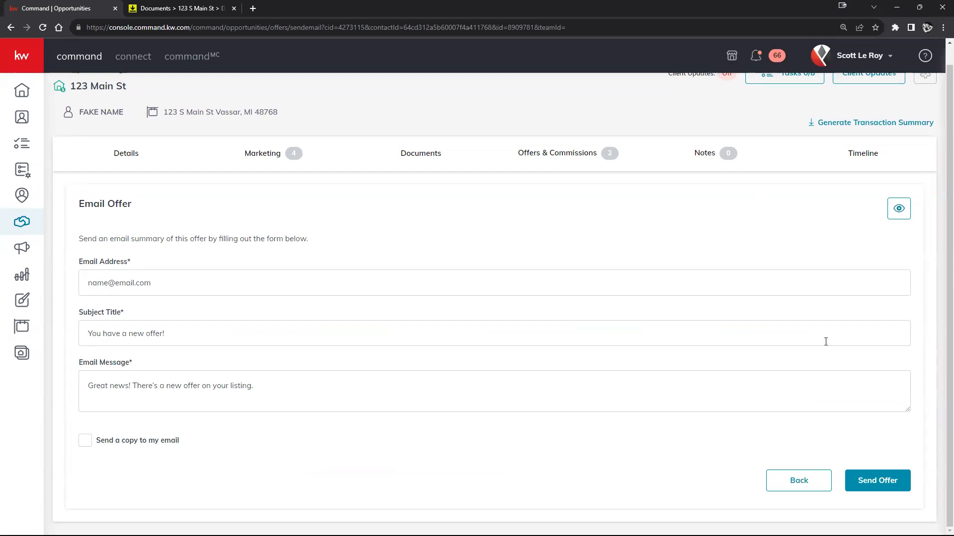
{"action": "scroll", "coordinate": [132, 204], "scroll_direction": "up", "scroll_amount": 1}
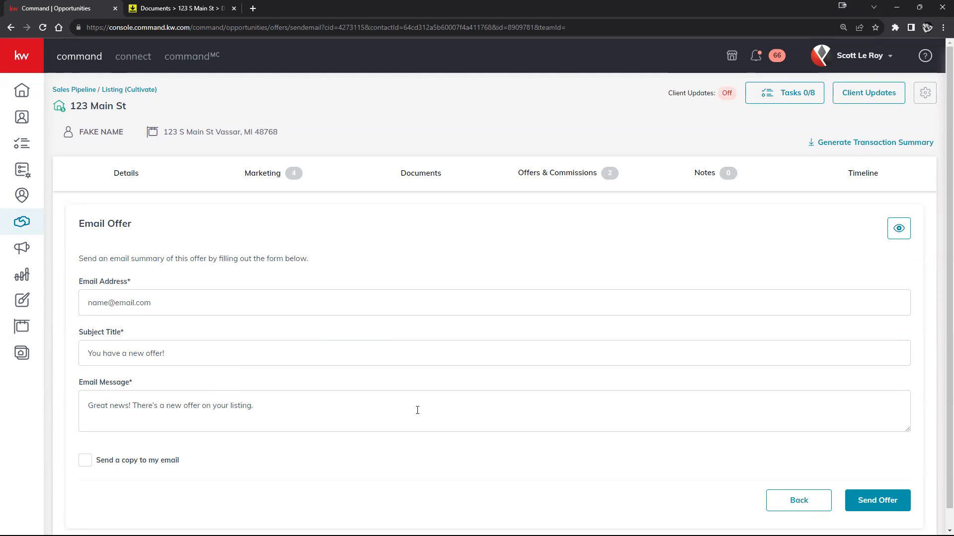
{"action": "left_click", "coordinate": [899, 228]}
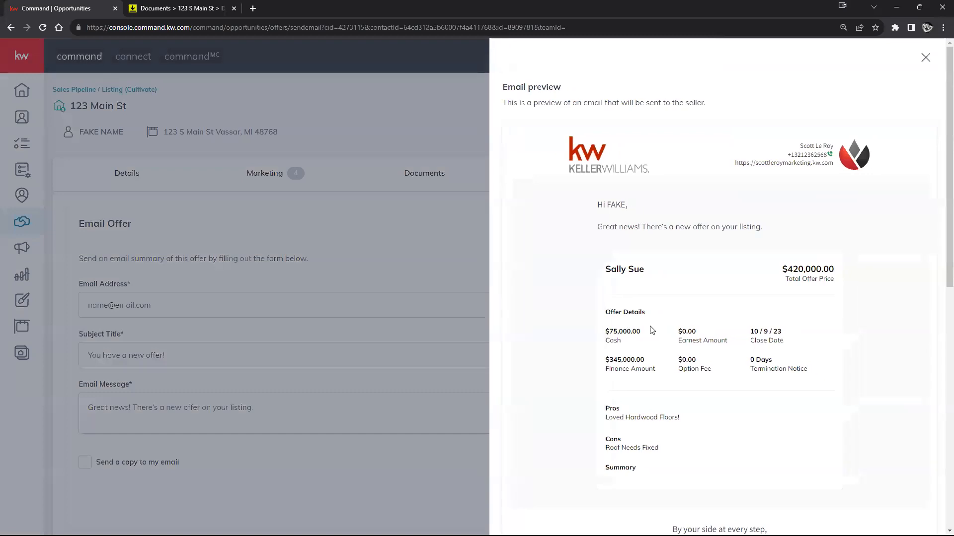
{"action": "scroll", "coordinate": [898, 211], "scroll_direction": "down", "scroll_amount": 1}
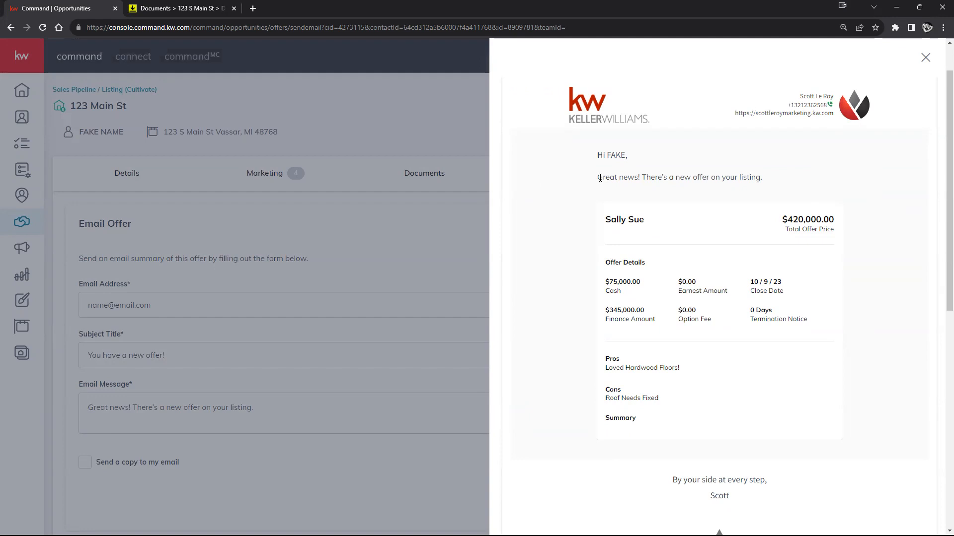
{"action": "left_click_drag", "start_coordinate": [600, 177], "coordinate": [847, 178]}
{"action": "left_click_drag", "start_coordinate": [590, 152], "coordinate": [784, 195]}
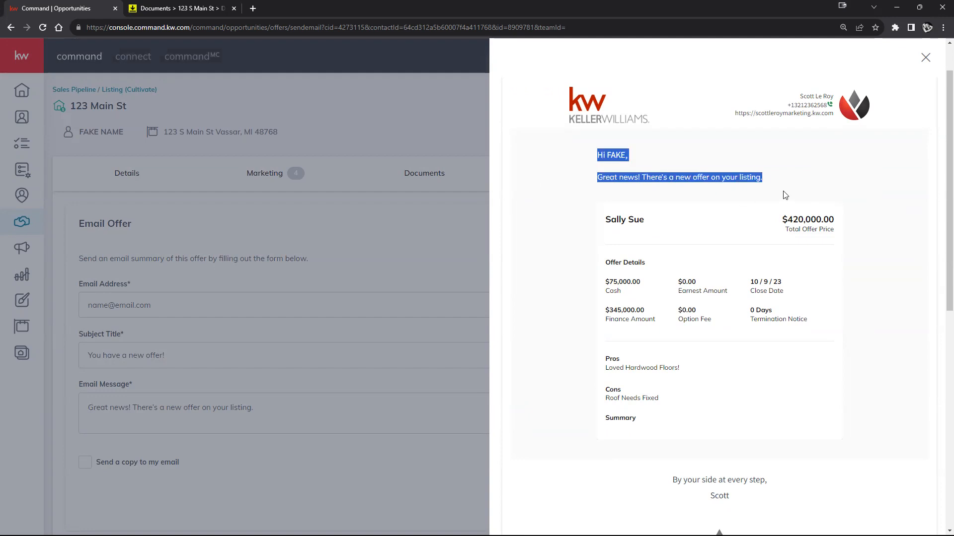
{"action": "scroll", "coordinate": [744, 334], "scroll_direction": "down", "scroll_amount": 4}
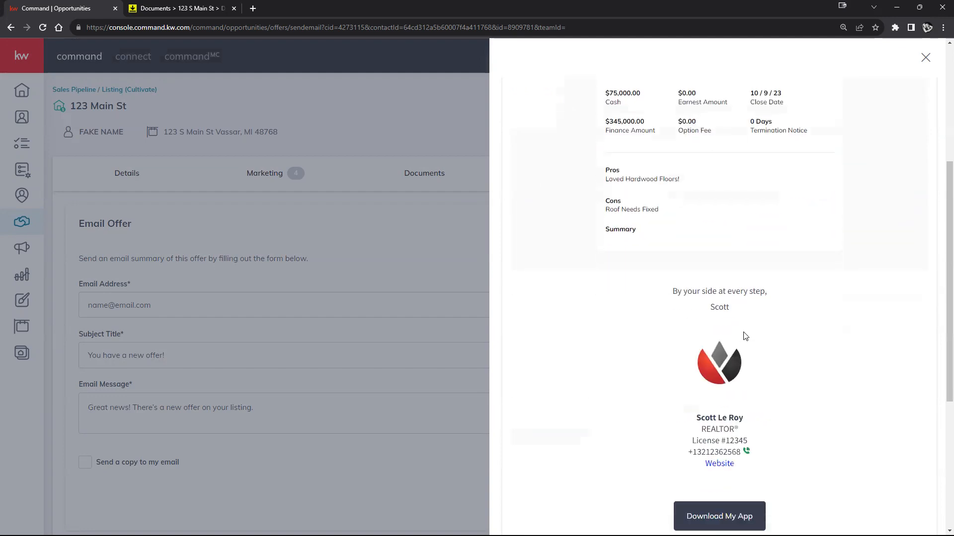
{"action": "scroll", "coordinate": [745, 336], "scroll_direction": "down", "scroll_amount": 3}
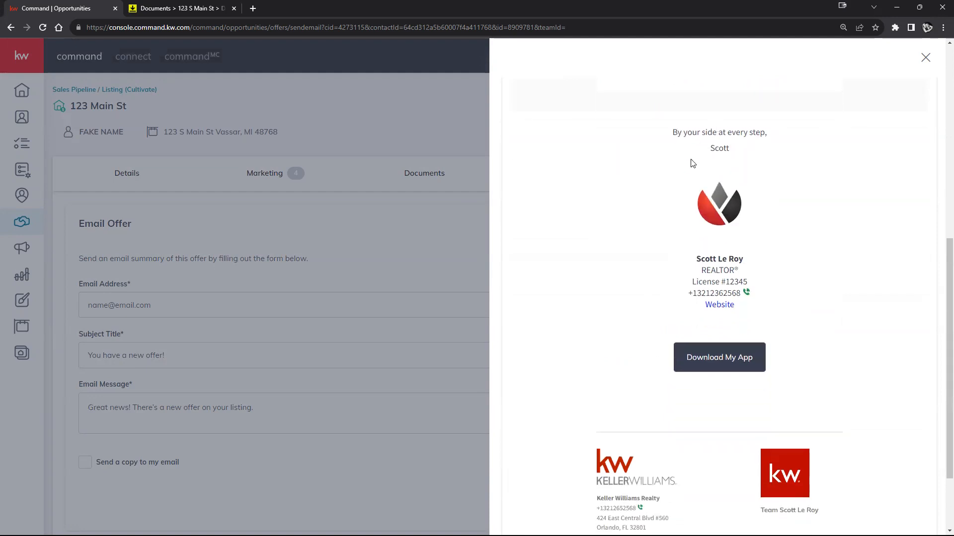
{"action": "scroll", "coordinate": [735, 288], "scroll_direction": "down", "scroll_amount": 2}
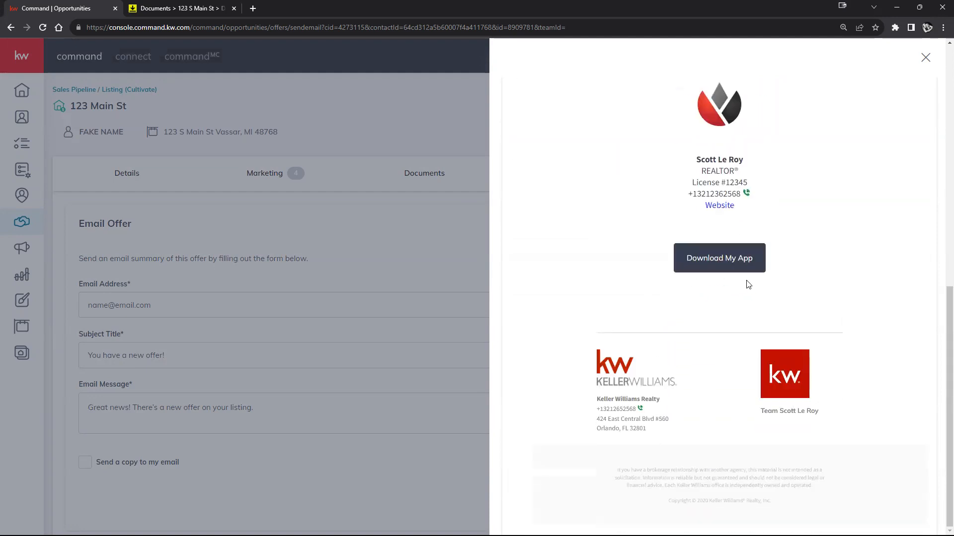
{"action": "scroll", "coordinate": [746, 283], "scroll_direction": "up", "scroll_amount": 6}
{"action": "scroll", "coordinate": [773, 277], "scroll_direction": "up", "scroll_amount": 3}
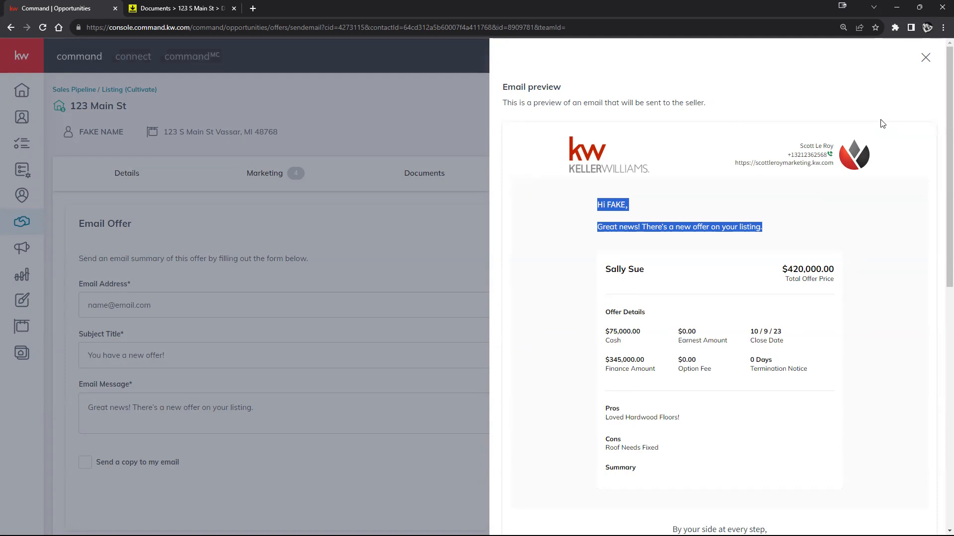
{"action": "left_click", "coordinate": [926, 58]}
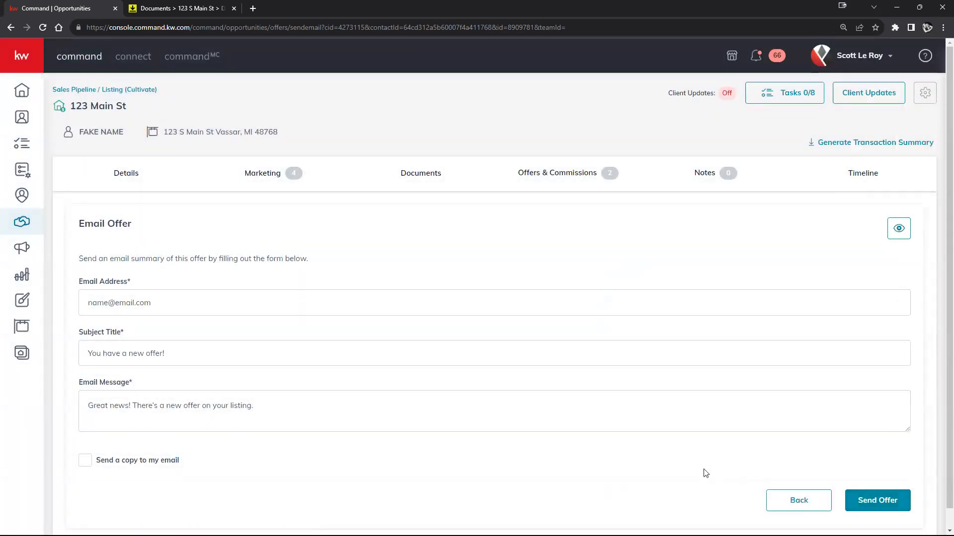
Back on the offer list, accept the $420,000 offer, reverting and re-accepting it once.
{"action": "left_click", "coordinate": [778, 496]}
{"action": "scroll", "coordinate": [319, 266], "scroll_direction": "down", "scroll_amount": 1}
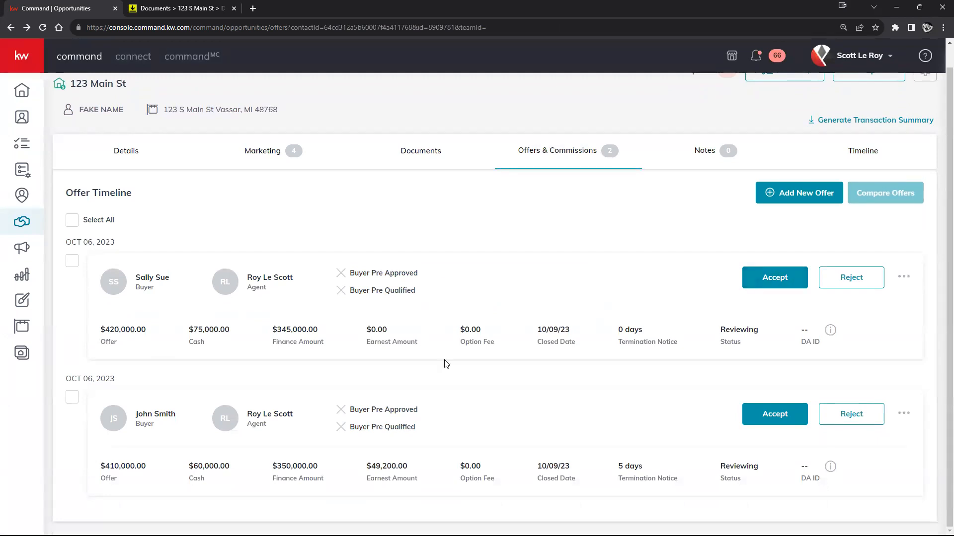
{"action": "left_click", "coordinate": [770, 283]}
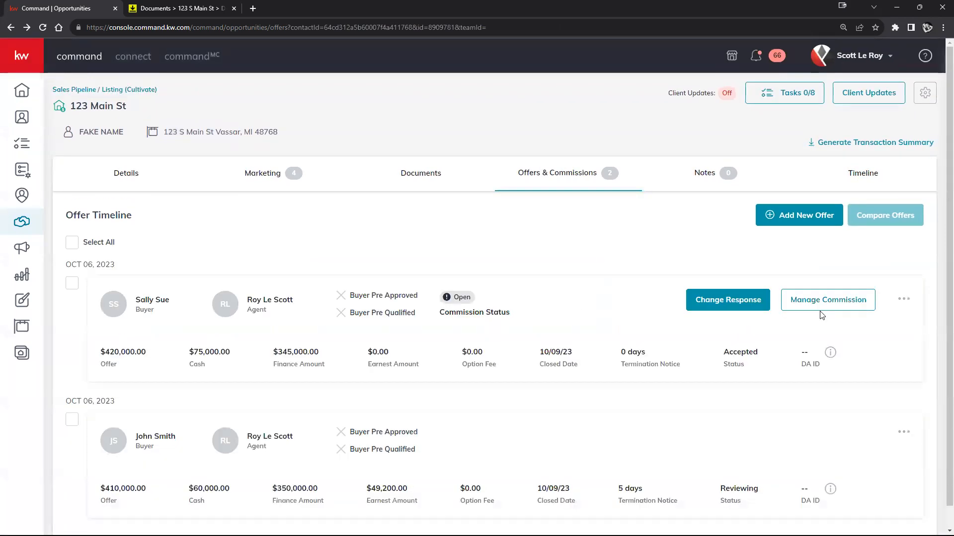
{"action": "scroll", "coordinate": [664, 228], "scroll_direction": "down", "scroll_amount": 1}
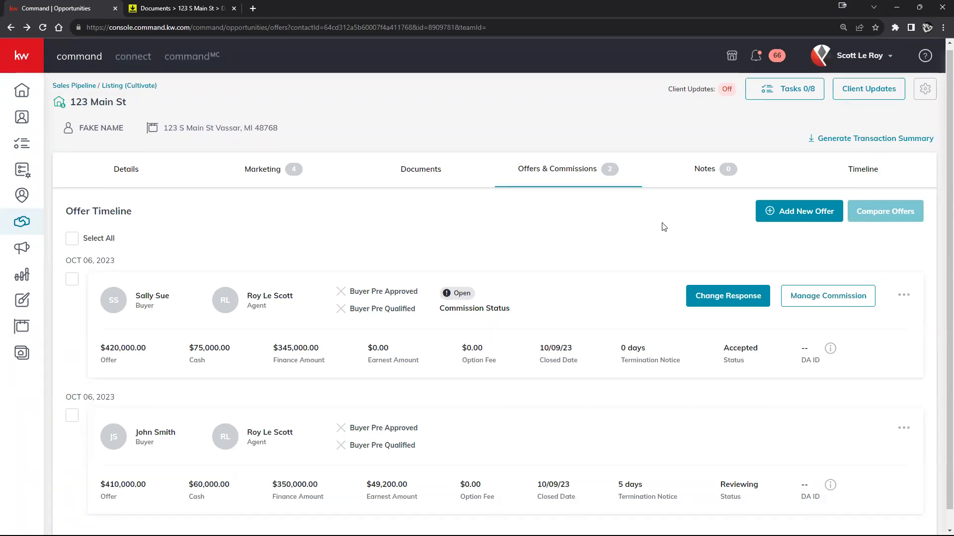
{"action": "scroll", "coordinate": [664, 228], "scroll_direction": "down", "scroll_amount": 1}
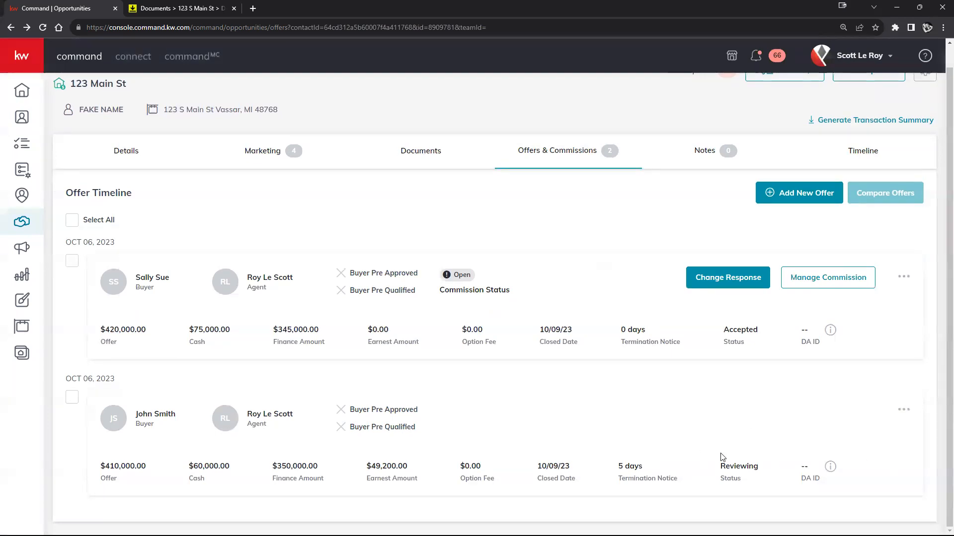
{"action": "left_click", "coordinate": [707, 284]}
{"action": "left_click", "coordinate": [517, 331]}
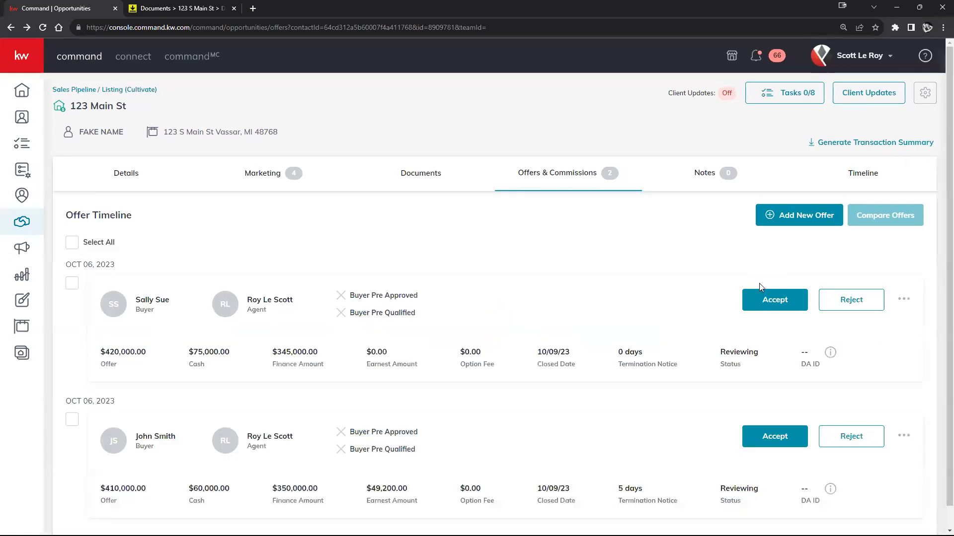
{"action": "scroll", "coordinate": [760, 293], "scroll_direction": "down", "scroll_amount": 1}
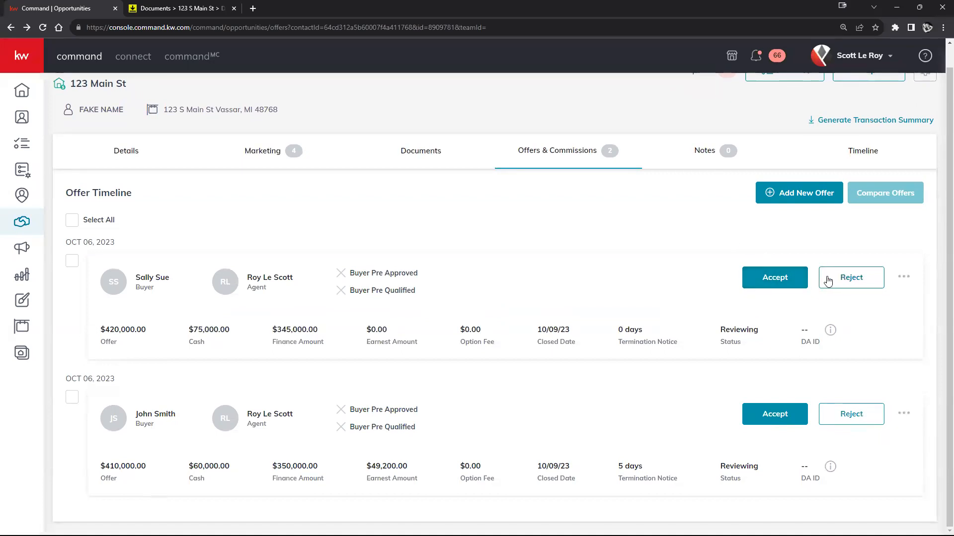
{"action": "left_click", "coordinate": [765, 282]}
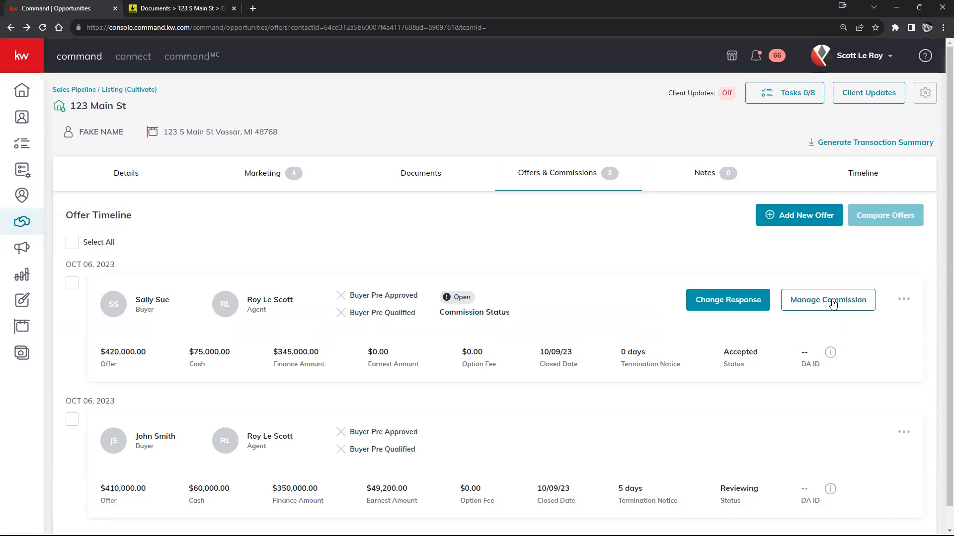
Open Manage Commission for the accepted $420,000 offer and highlight its missing Contract Date.
{"action": "left_click", "coordinate": [833, 304]}
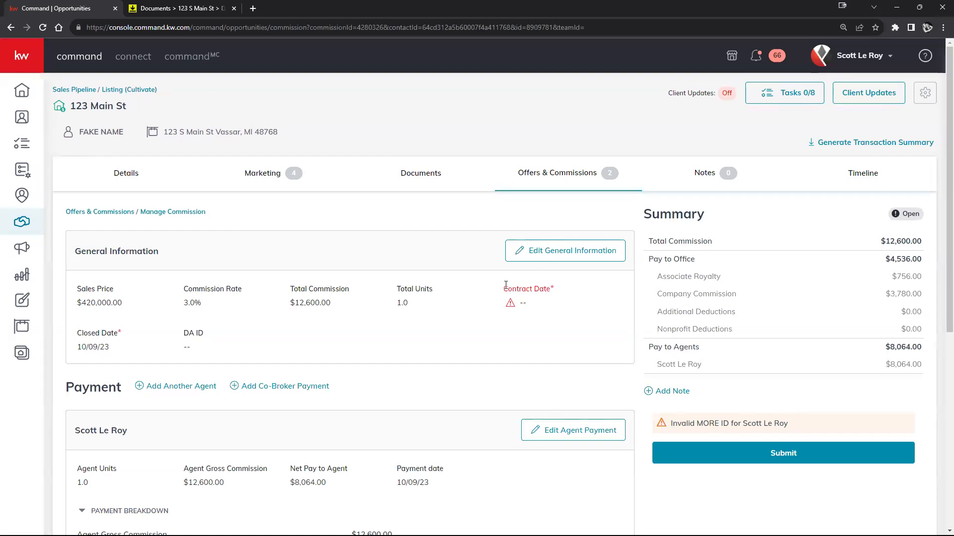
{"action": "left_click_drag", "start_coordinate": [502, 287], "coordinate": [564, 307]}
Open Edit General Information for the $420,000 deal's commission.
{"action": "left_click", "coordinate": [464, 341]}
{"action": "left_click", "coordinate": [566, 255]}
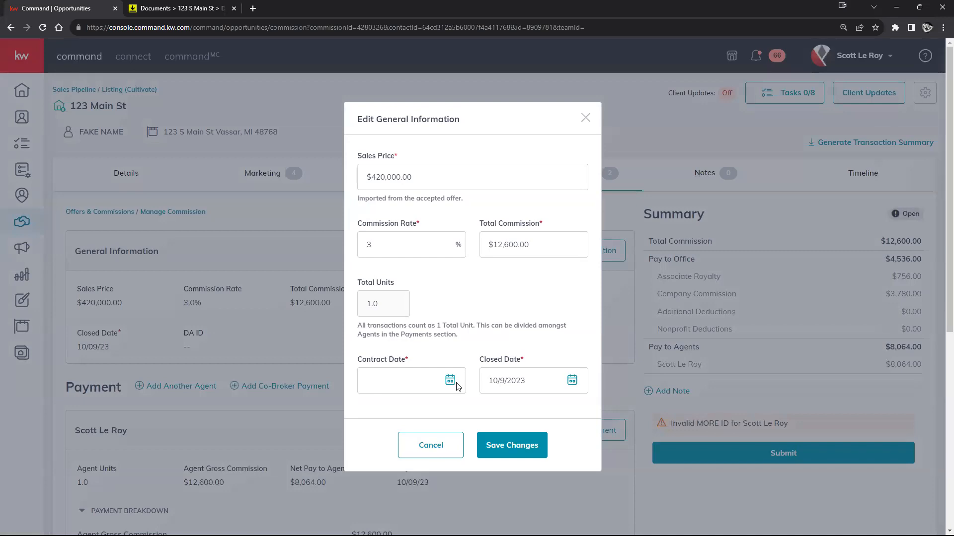
Pick October 5, 2023 as the contract date and save the $420,000 deal's general information.
{"action": "left_click", "coordinate": [450, 382]}
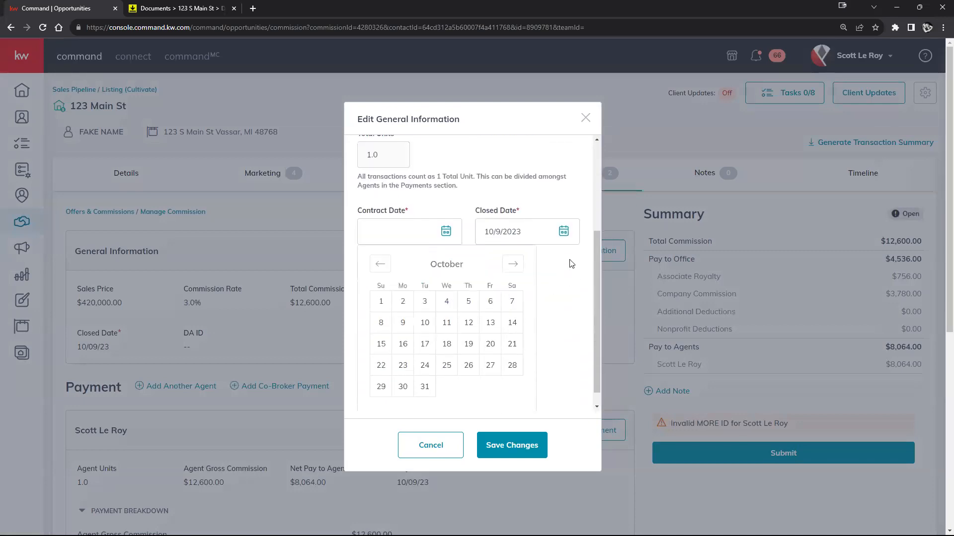
{"action": "left_click", "coordinate": [468, 301]}
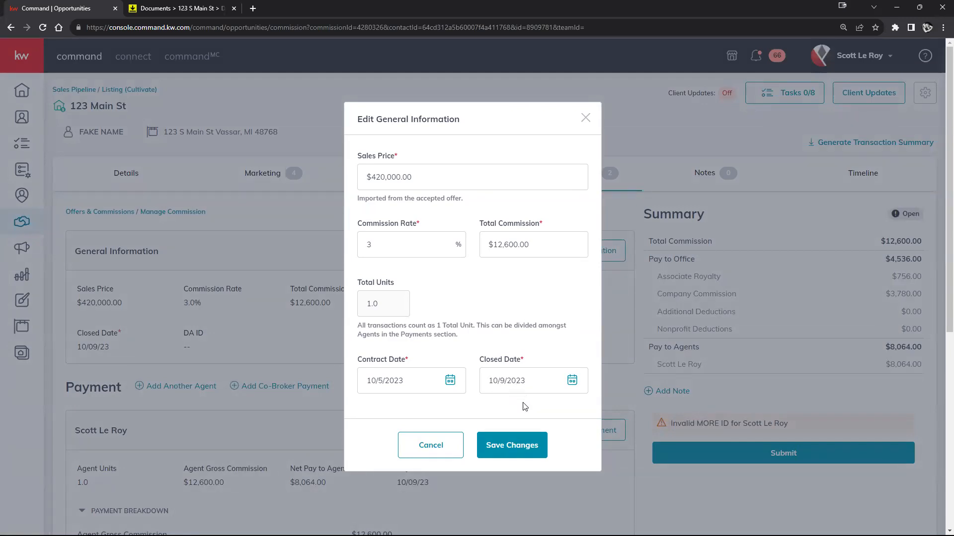
{"action": "left_click", "coordinate": [497, 446]}
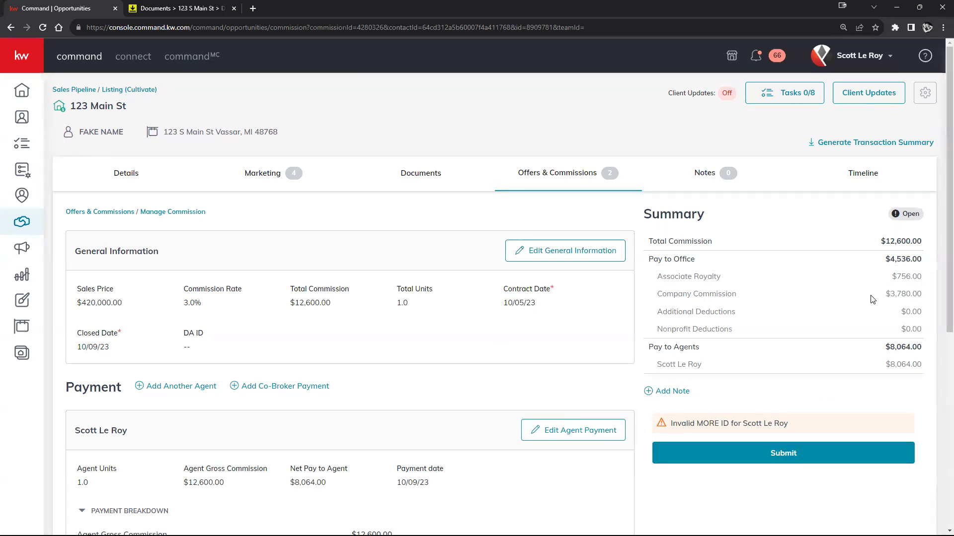
{"action": "scroll", "coordinate": [266, 347], "scroll_direction": "down", "scroll_amount": 1}
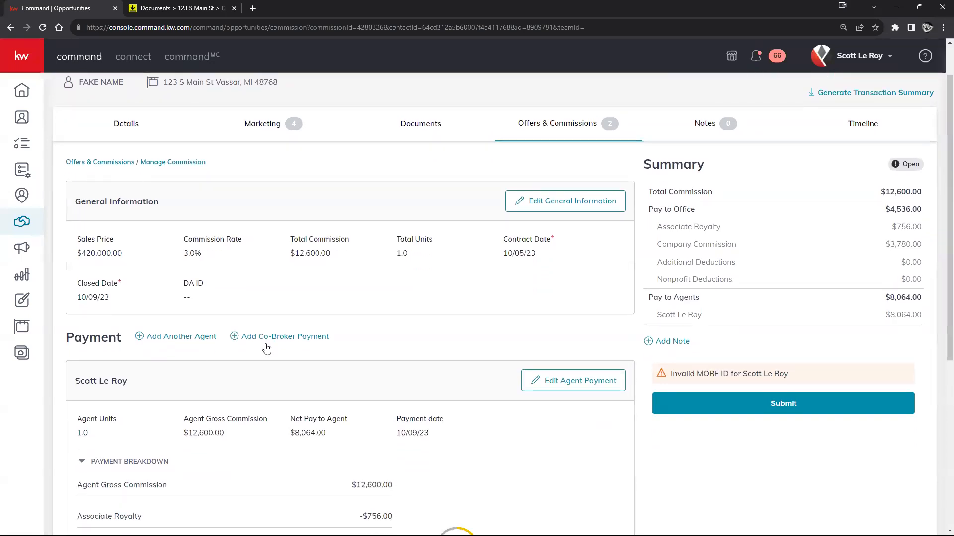
{"action": "scroll", "coordinate": [193, 234], "scroll_direction": "down", "scroll_amount": 1}
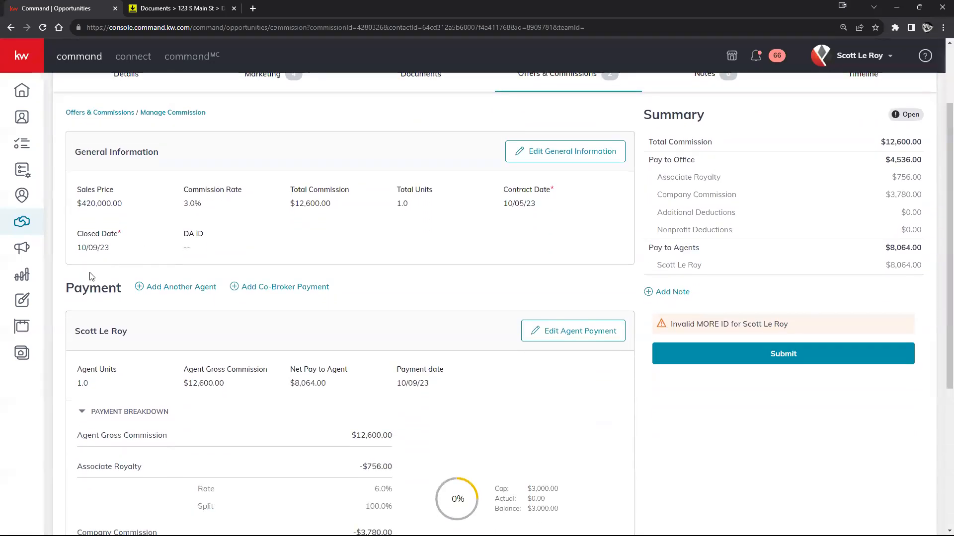
{"action": "left_click_drag", "start_coordinate": [68, 289], "coordinate": [365, 297]}
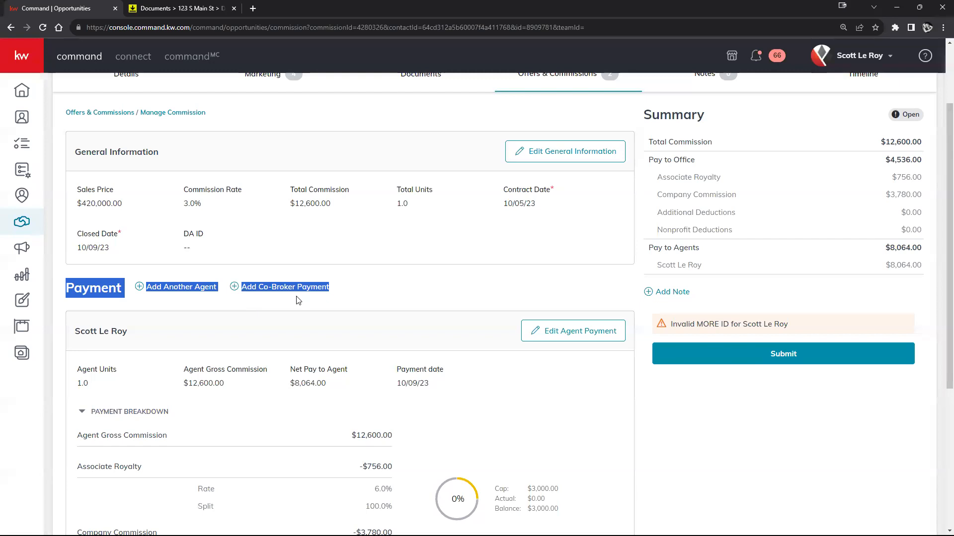
{"action": "left_click", "coordinate": [380, 290]}
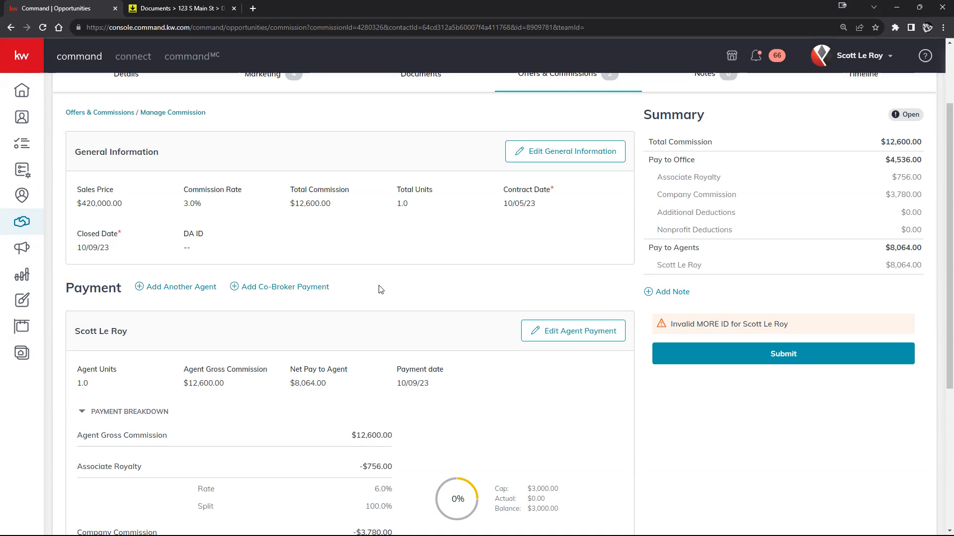
Add another agent at 0.5 units and calculate a $6,300.00 gross commission for them.
{"action": "left_click", "coordinate": [176, 288]}
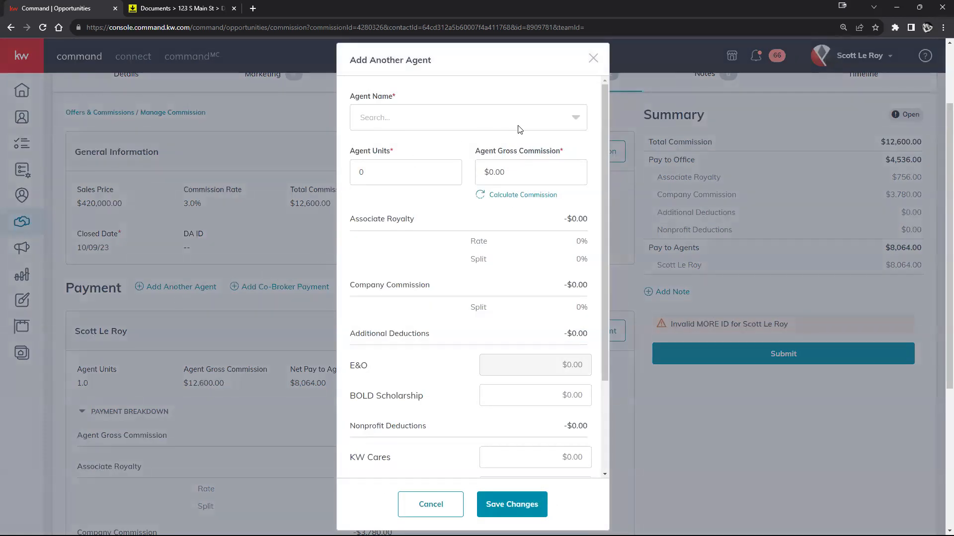
{"action": "left_click", "coordinate": [573, 123]}
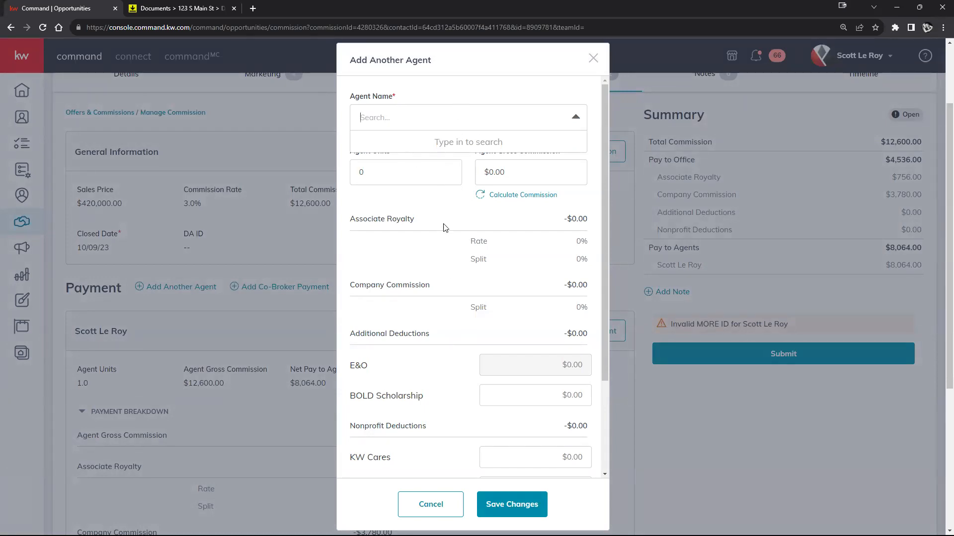
{"action": "left_click", "coordinate": [574, 117]}
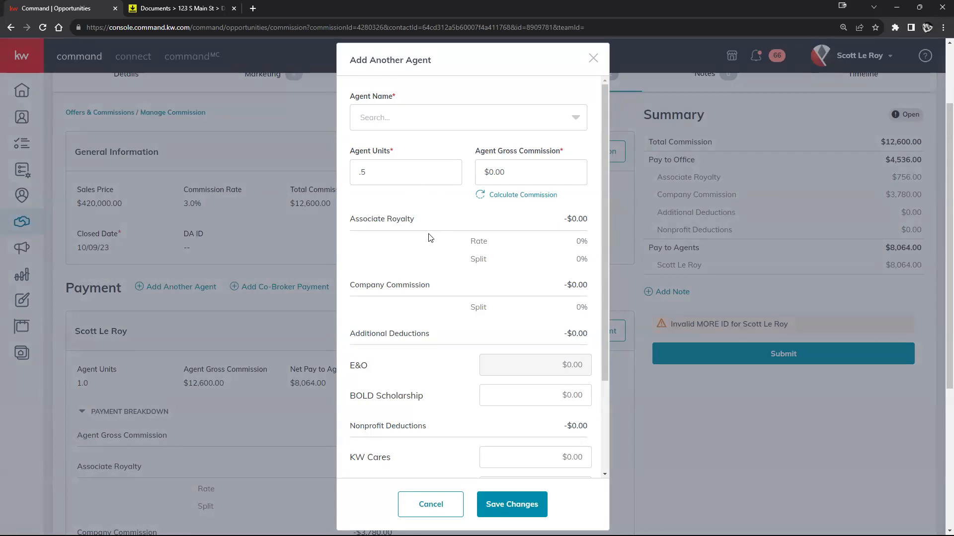
{"action": "scroll", "coordinate": [469, 218], "scroll_direction": "down", "scroll_amount": 3}
{"action": "scroll", "coordinate": [469, 243], "scroll_direction": "up", "scroll_amount": 1}
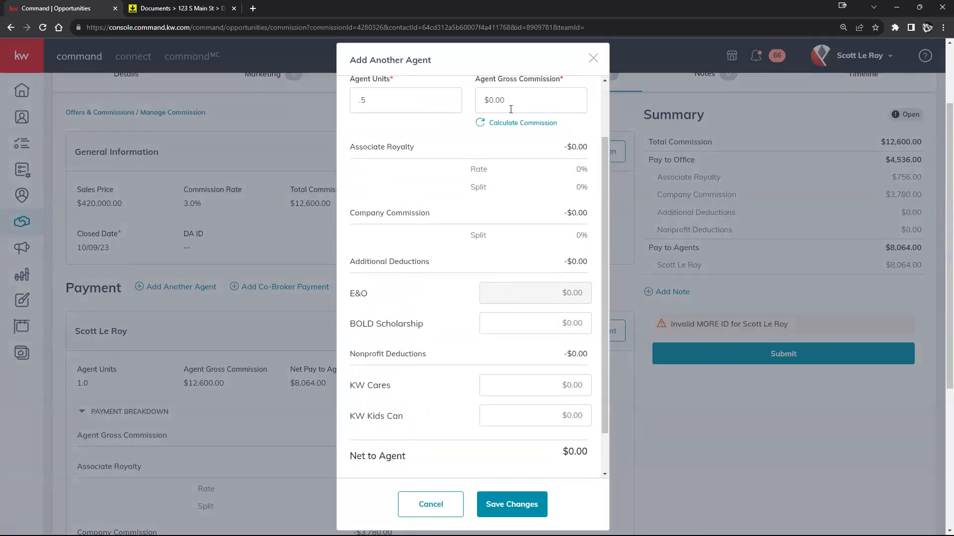
{"action": "left_click", "coordinate": [502, 125]}
{"action": "scroll", "coordinate": [497, 149], "scroll_direction": "up", "scroll_amount": 2}
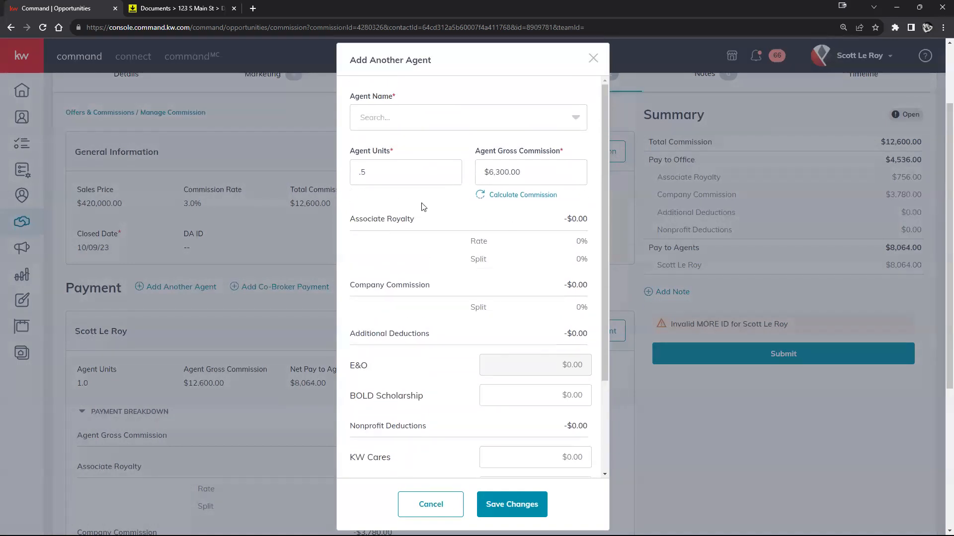
{"action": "scroll", "coordinate": [538, 323], "scroll_direction": "down", "scroll_amount": 3}
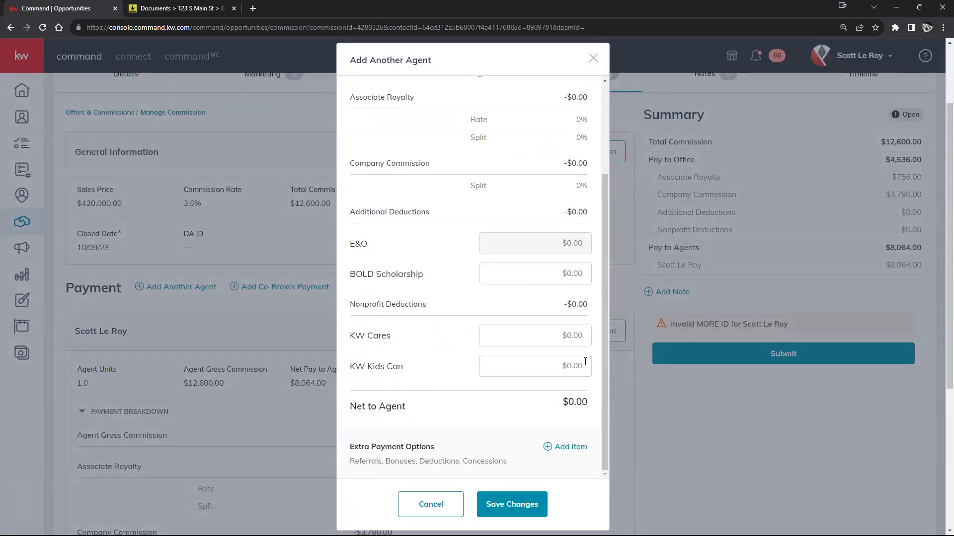
{"action": "scroll", "coordinate": [521, 432], "scroll_direction": "down", "scroll_amount": 2}
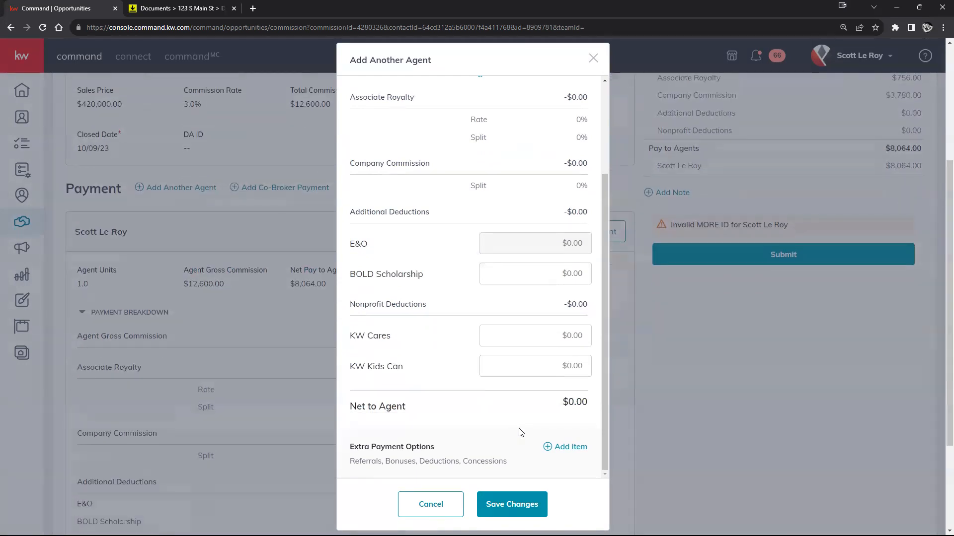
Start an extra payment item, browse its types, and dismiss it without adding anything.
{"action": "left_click", "coordinate": [572, 449]}
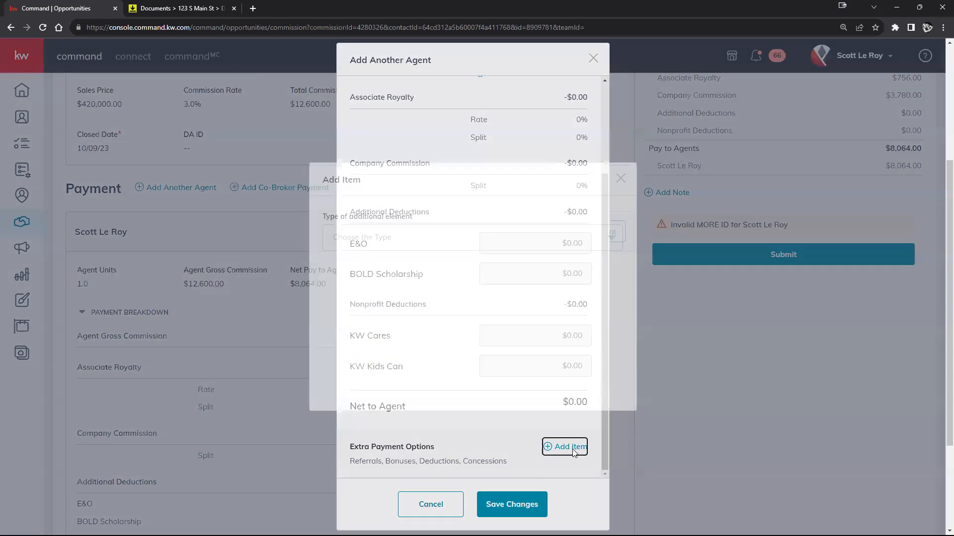
{"action": "left_click", "coordinate": [474, 237]}
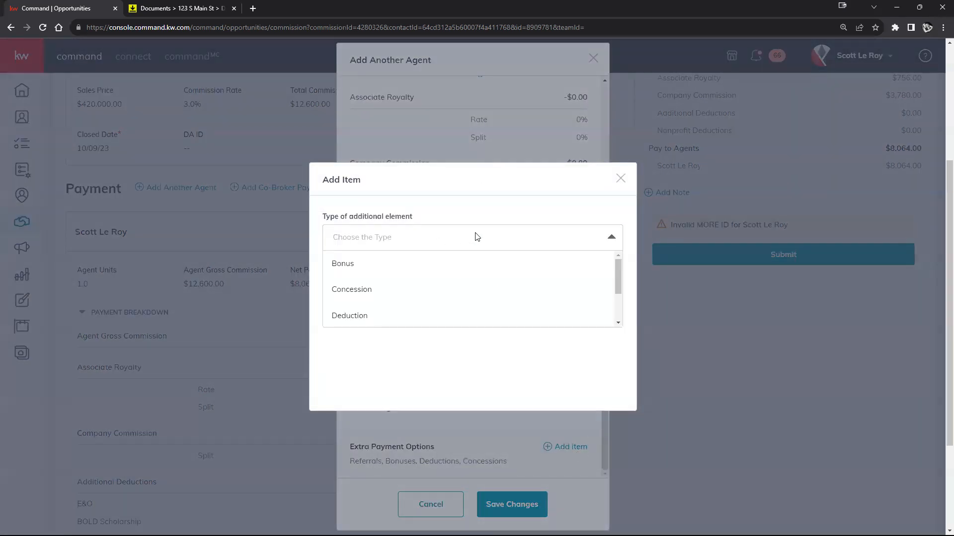
{"action": "scroll", "coordinate": [456, 284], "scroll_direction": "down", "scroll_amount": 2}
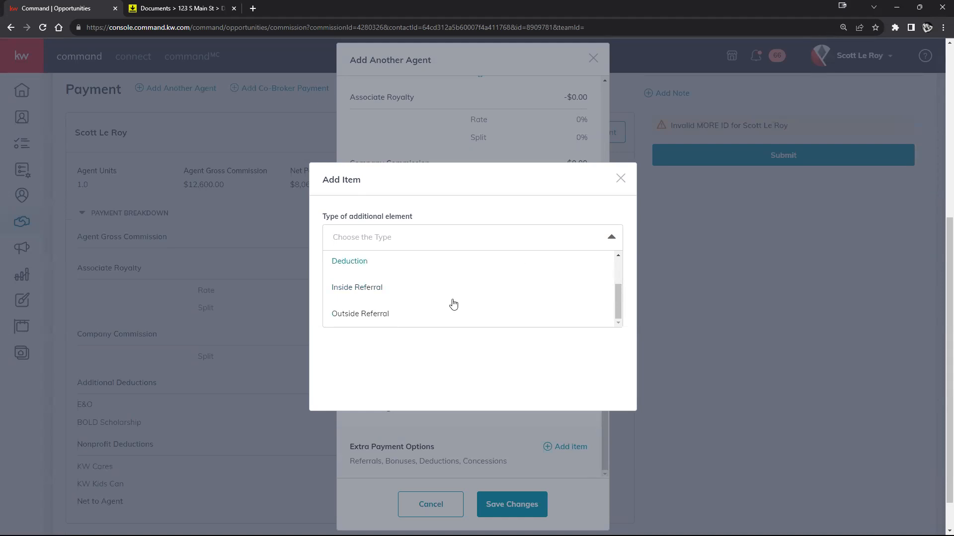
{"action": "scroll", "coordinate": [389, 298], "scroll_direction": "up", "scroll_amount": 2}
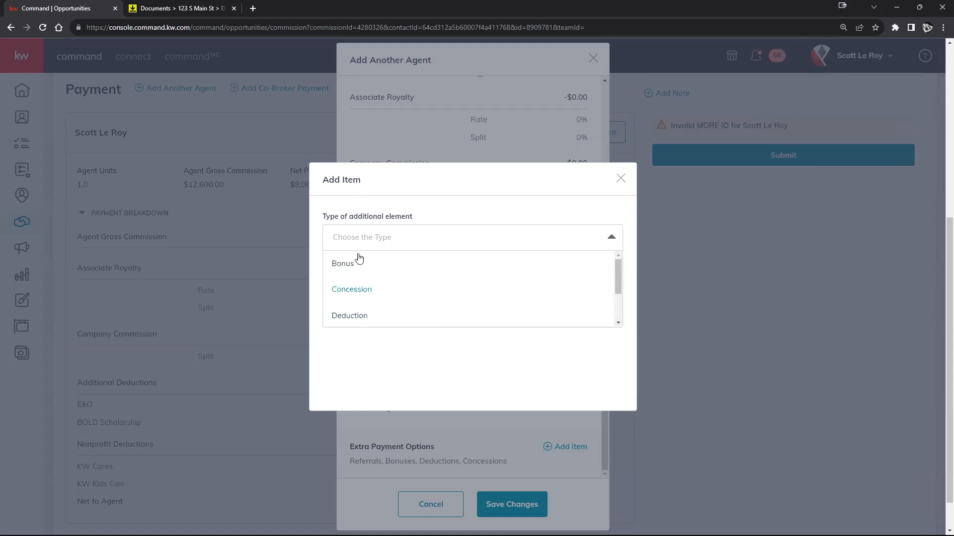
{"action": "left_click", "coordinate": [622, 179]}
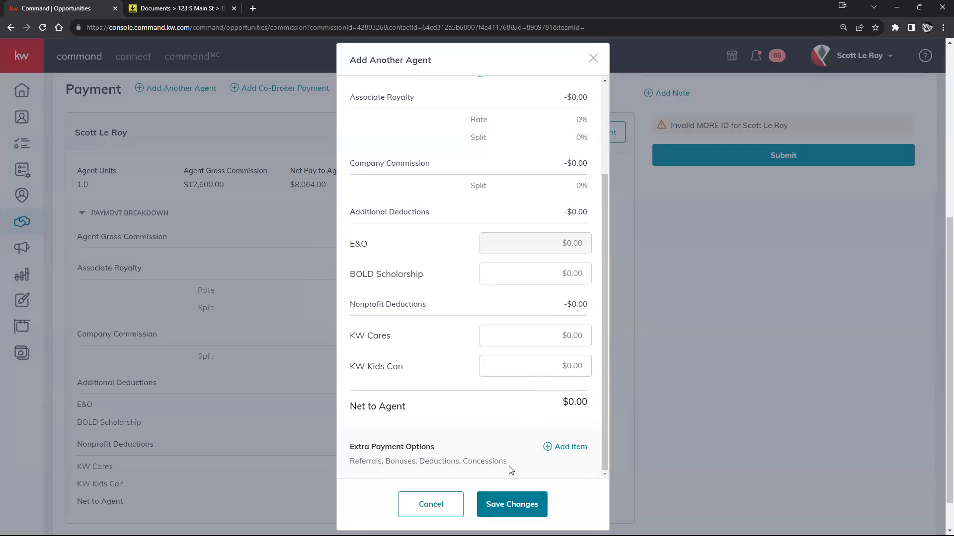
Close the Add Another Agent form without saving, back to the commission page.
{"action": "scroll", "coordinate": [511, 447], "scroll_direction": "up", "scroll_amount": 3}
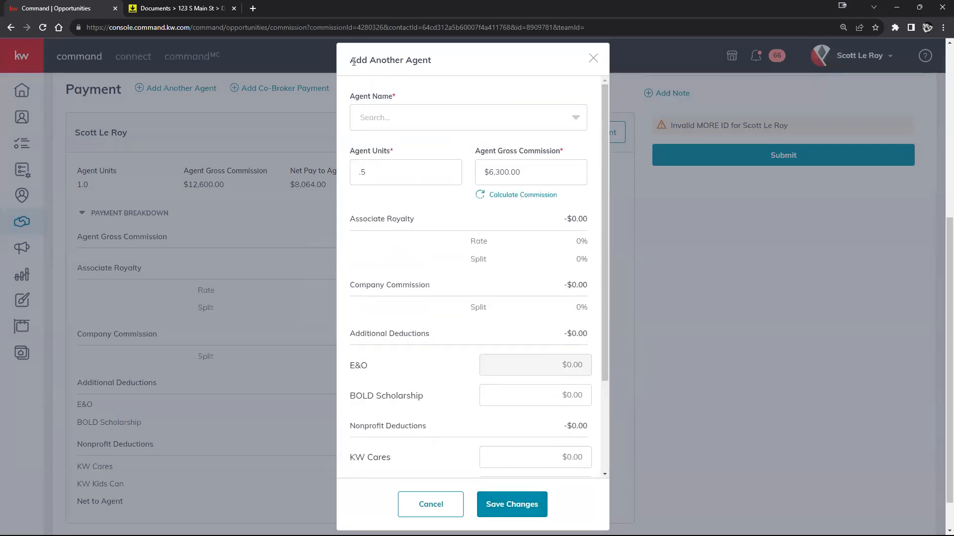
{"action": "scroll", "coordinate": [226, 175], "scroll_direction": "up", "scroll_amount": 3}
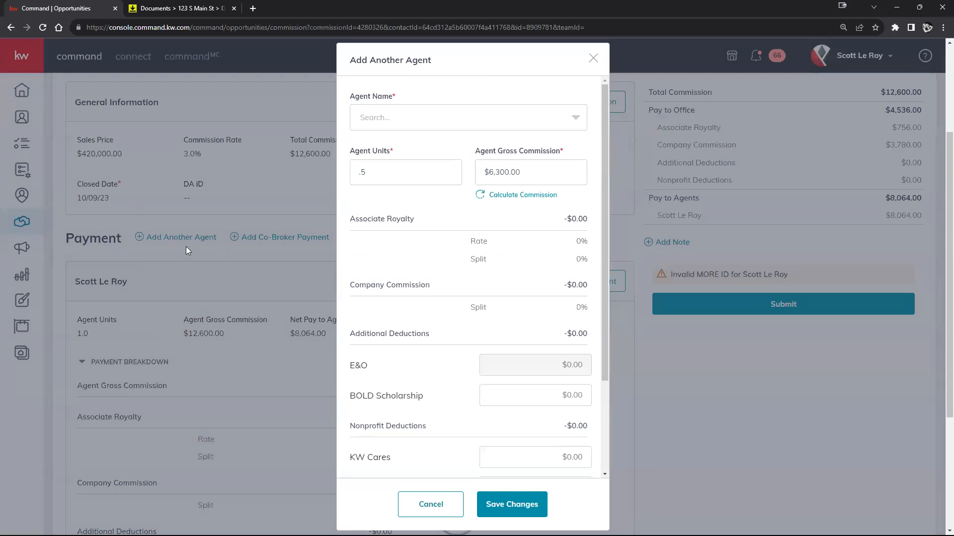
{"action": "left_click", "coordinate": [592, 58]}
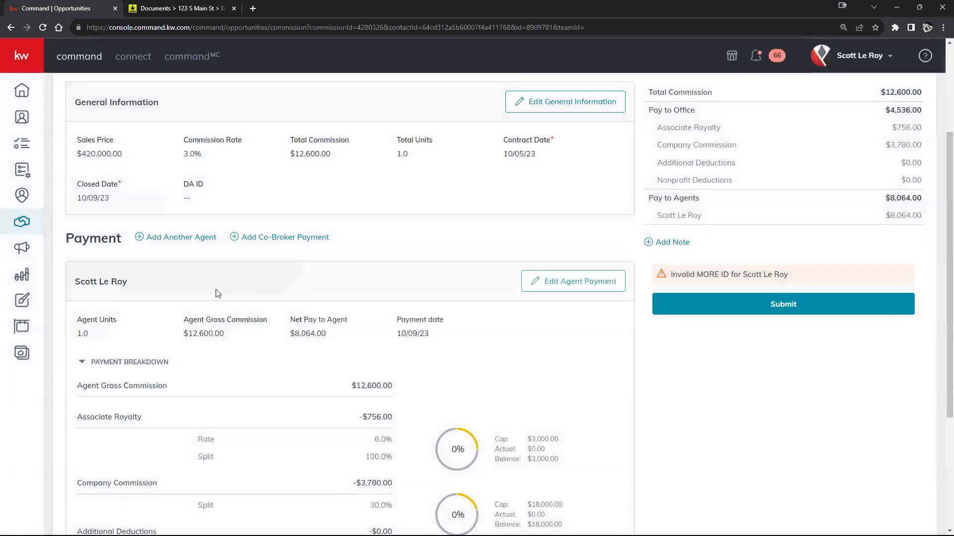
Start a co-broker payment and set its commission percentage to 1.5%.
{"action": "left_click", "coordinate": [296, 242]}
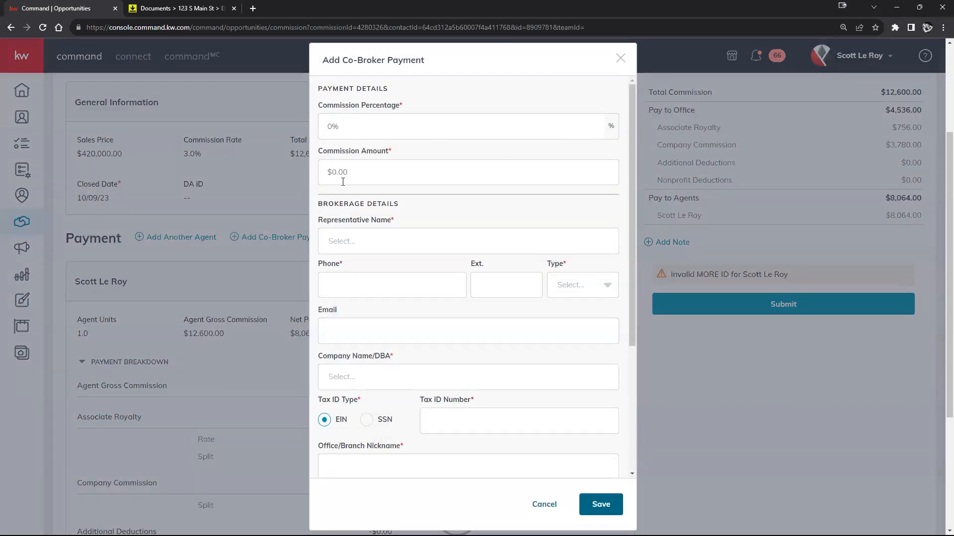
{"action": "type", "text": "12"}
{"action": "double_click", "coordinate": [349, 127]}
{"action": "key", "text": "BackSpace"}
{"action": "type", "text": "1.5"}
{"action": "scroll", "coordinate": [419, 232], "scroll_direction": "down", "scroll_amount": 1}
{"action": "scroll", "coordinate": [419, 231], "scroll_direction": "up", "scroll_amount": 1}
Set the co-broker's phone type to Other, leaving the empty representative name list closed.
{"action": "left_click", "coordinate": [405, 242]}
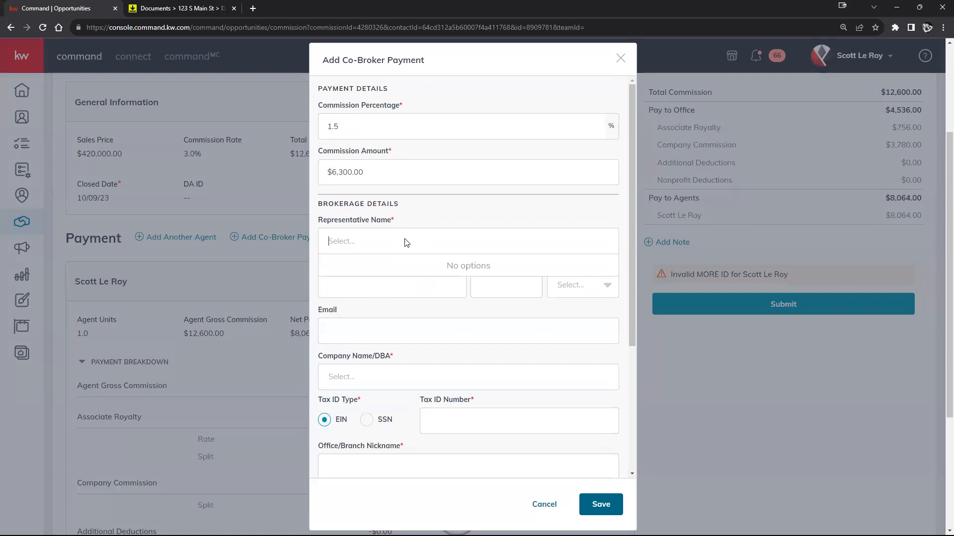
{"action": "left_click", "coordinate": [448, 218]}
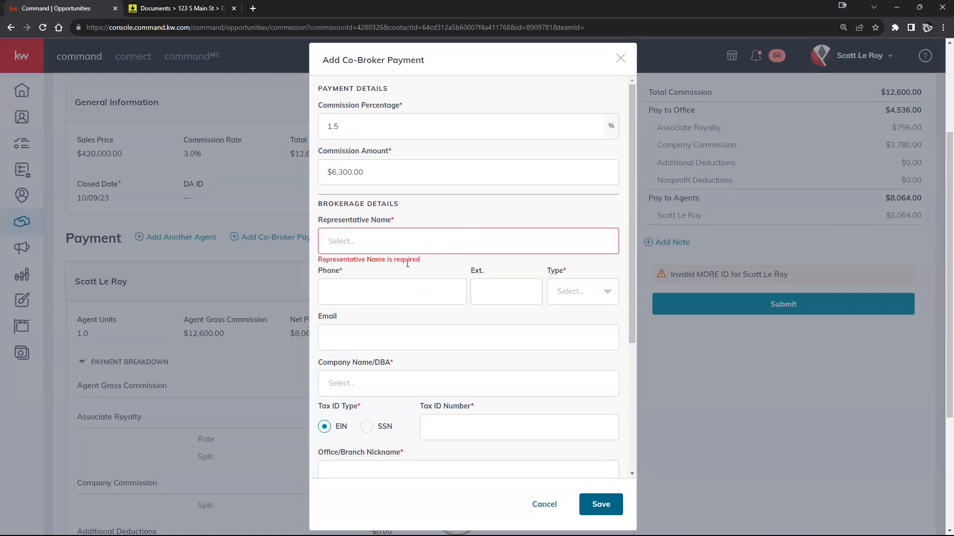
{"action": "left_click", "coordinate": [598, 296]}
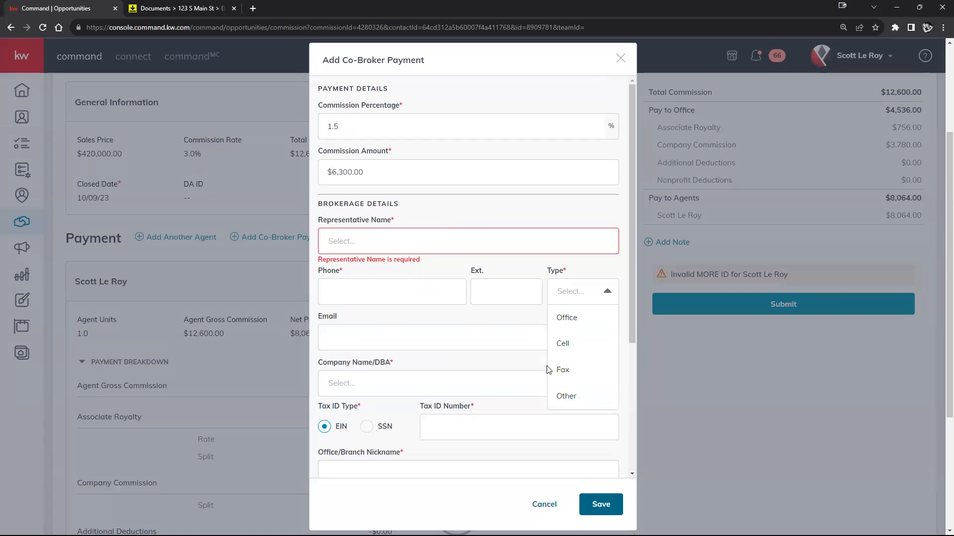
{"action": "left_click", "coordinate": [566, 396]}
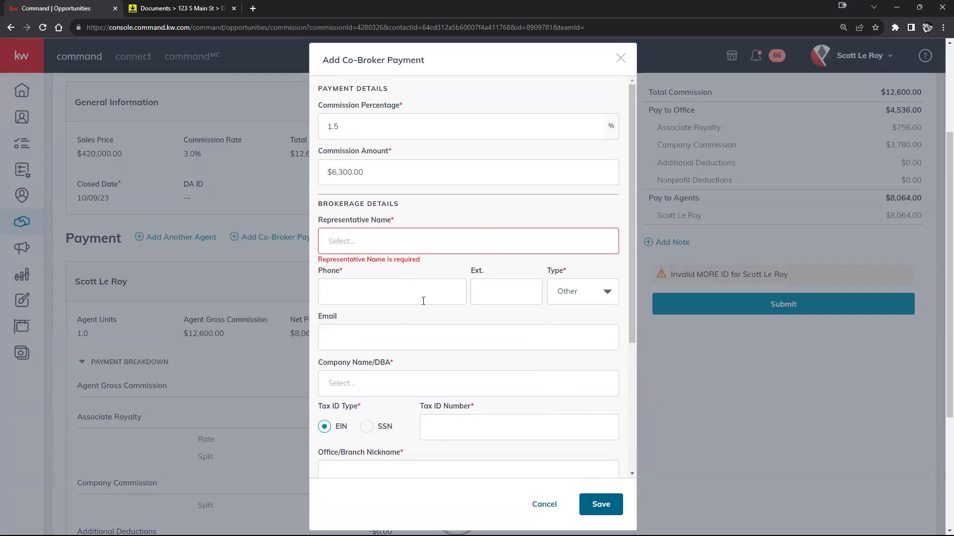
{"action": "scroll", "coordinate": [438, 311], "scroll_direction": "down", "scroll_amount": 2}
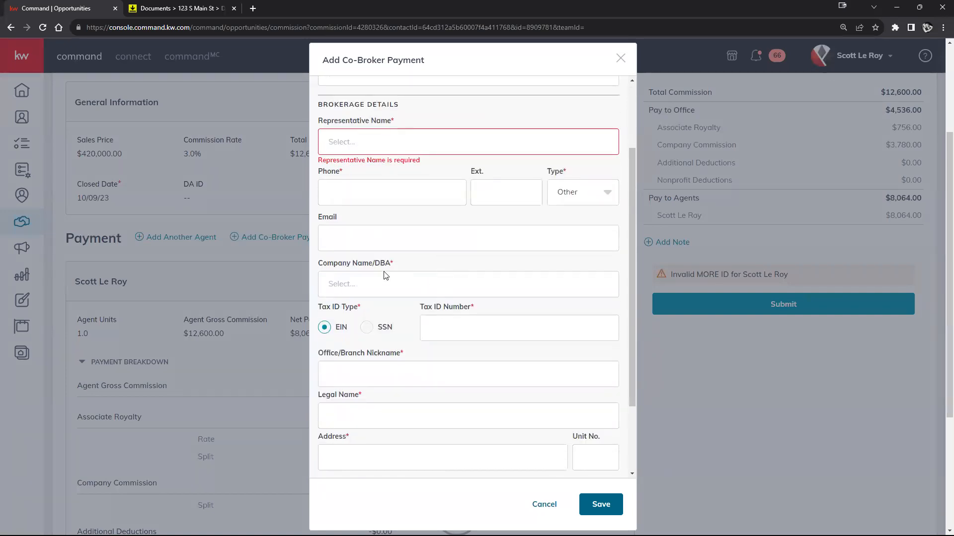
{"action": "scroll", "coordinate": [371, 249], "scroll_direction": "down", "scroll_amount": 1}
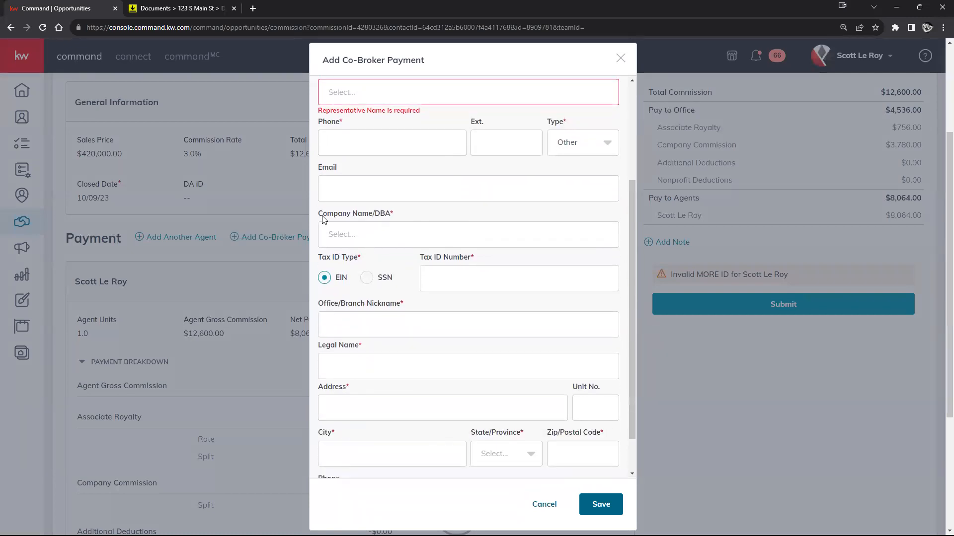
{"action": "left_click_drag", "start_coordinate": [322, 218], "coordinate": [415, 224]}
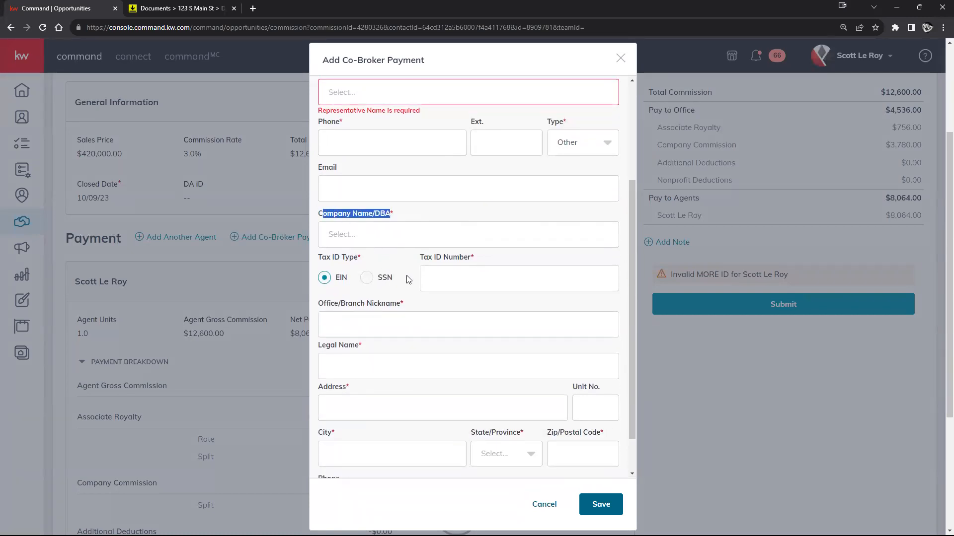
Set the co-broker's tax ID type to SSN.
{"action": "left_click", "coordinate": [367, 278]}
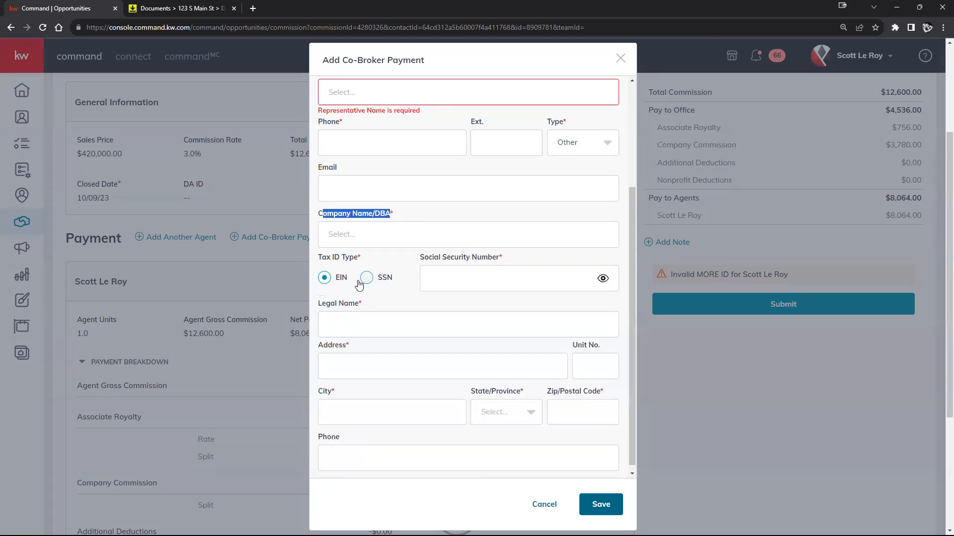
{"action": "left_click", "coordinate": [325, 279]}
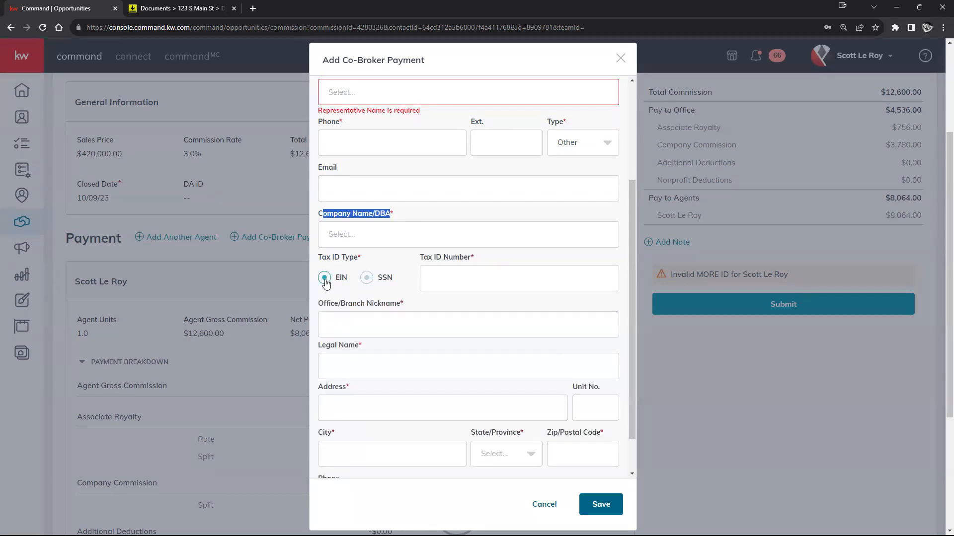
{"action": "left_click", "coordinate": [367, 279]}
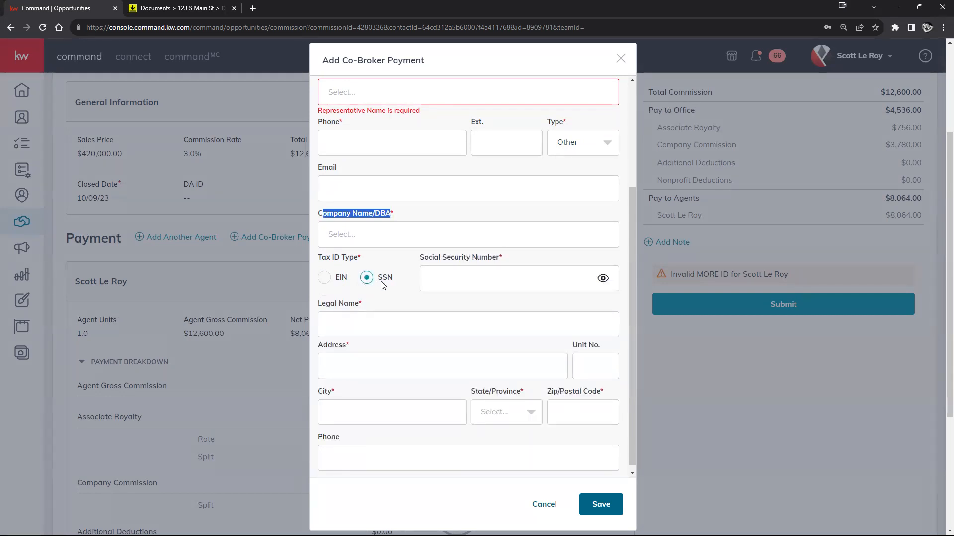
{"action": "scroll", "coordinate": [517, 270], "scroll_direction": "down", "scroll_amount": 1}
Cancel the co-broker payment form, bringing up the unsaved-info warning.
{"action": "left_click", "coordinate": [360, 310]}
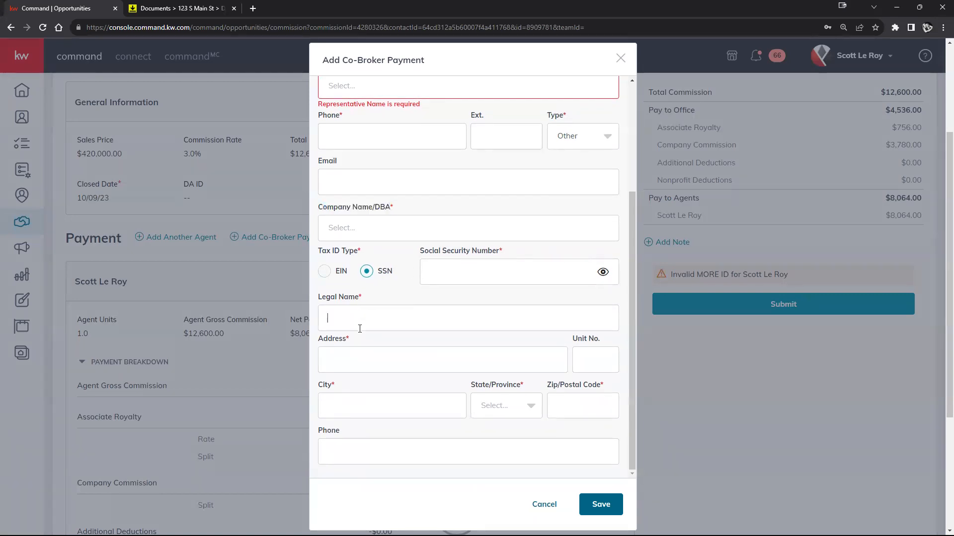
{"action": "left_click", "coordinate": [495, 401]}
{"action": "left_click", "coordinate": [583, 415]}
{"action": "scroll", "coordinate": [585, 416], "scroll_direction": "down", "scroll_amount": 4}
{"action": "scroll", "coordinate": [462, 308], "scroll_direction": "up", "scroll_amount": 6}
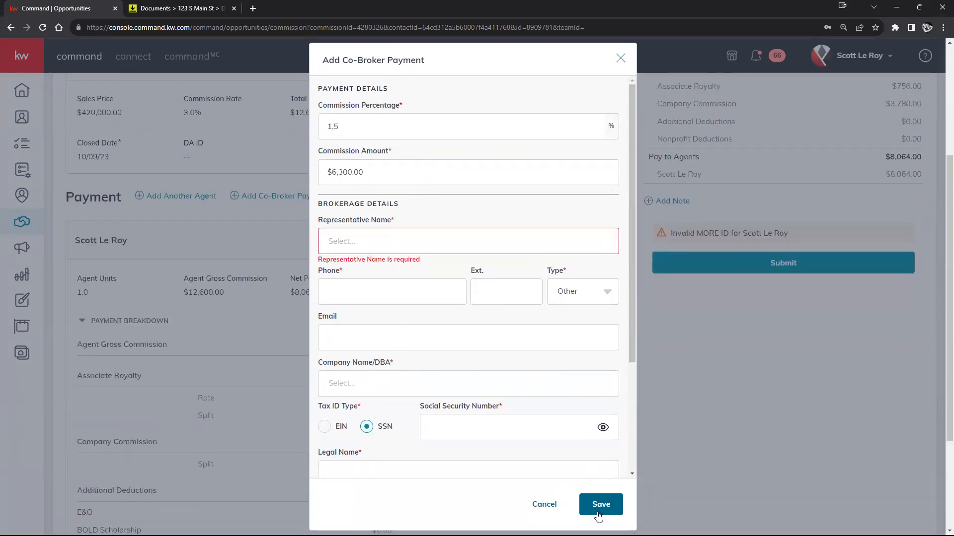
{"action": "left_click", "coordinate": [545, 511]}
{"action": "left_click", "coordinate": [532, 307]}
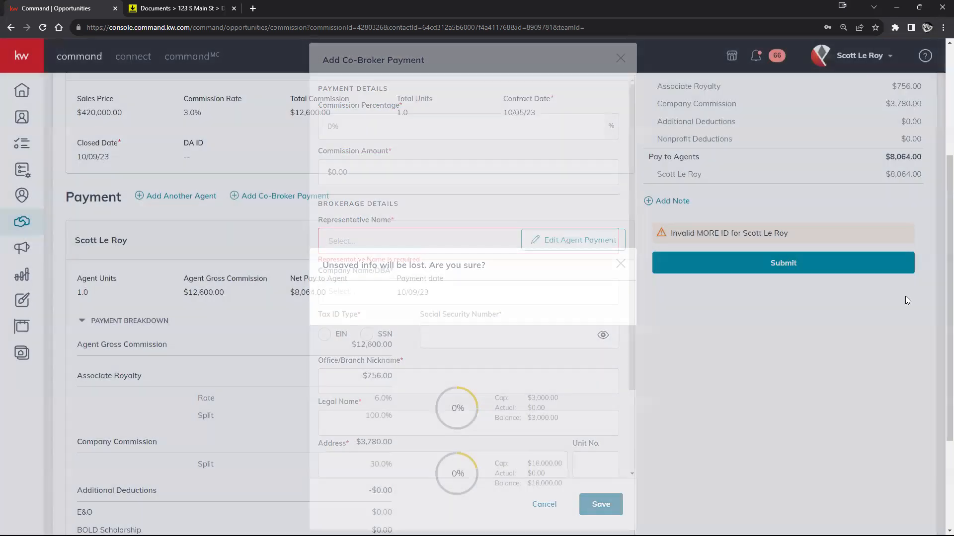
{"action": "scroll", "coordinate": [773, 231], "scroll_direction": "up", "scroll_amount": 4}
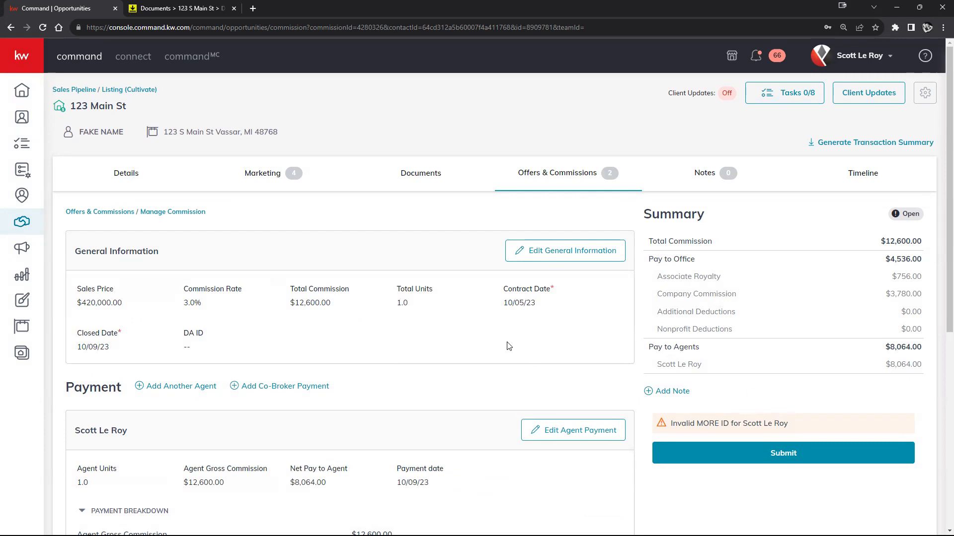
{"action": "scroll", "coordinate": [509, 346], "scroll_direction": "down", "scroll_amount": 4}
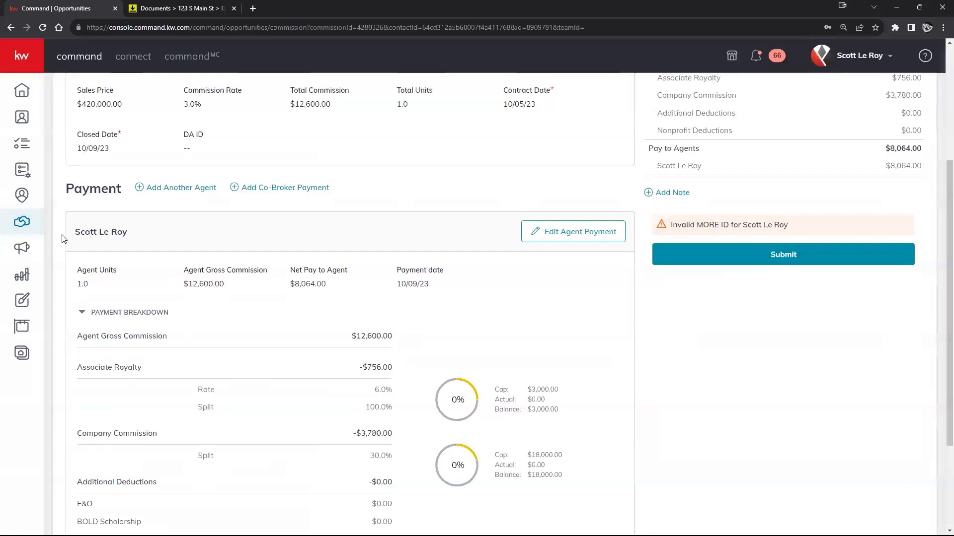
{"action": "left_click_drag", "start_coordinate": [76, 232], "coordinate": [603, 330]}
{"action": "left_click", "coordinate": [589, 325]}
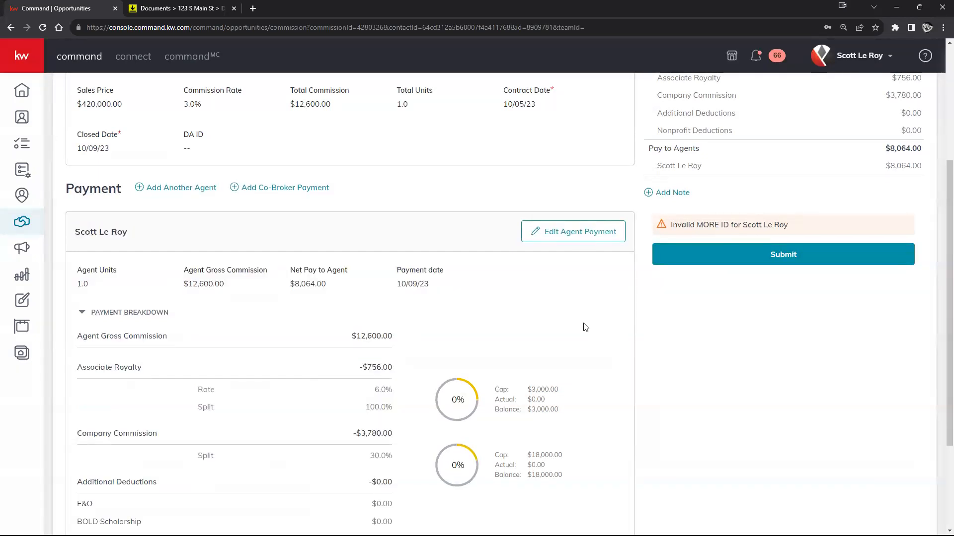
{"action": "scroll", "coordinate": [589, 325], "scroll_direction": "down", "scroll_amount": 2}
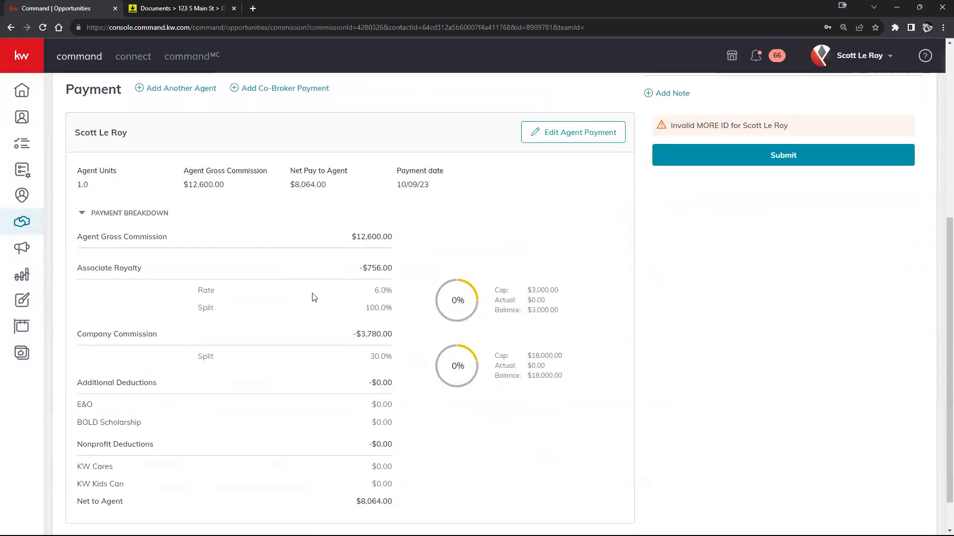
{"action": "scroll", "coordinate": [317, 271], "scroll_direction": "down", "scroll_amount": 1}
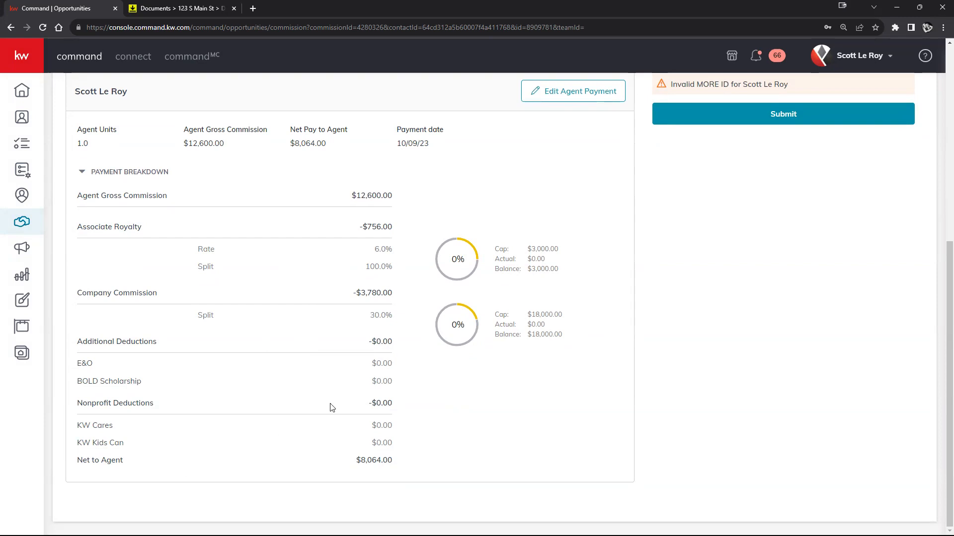
{"action": "scroll", "coordinate": [333, 405], "scroll_direction": "up", "scroll_amount": 1}
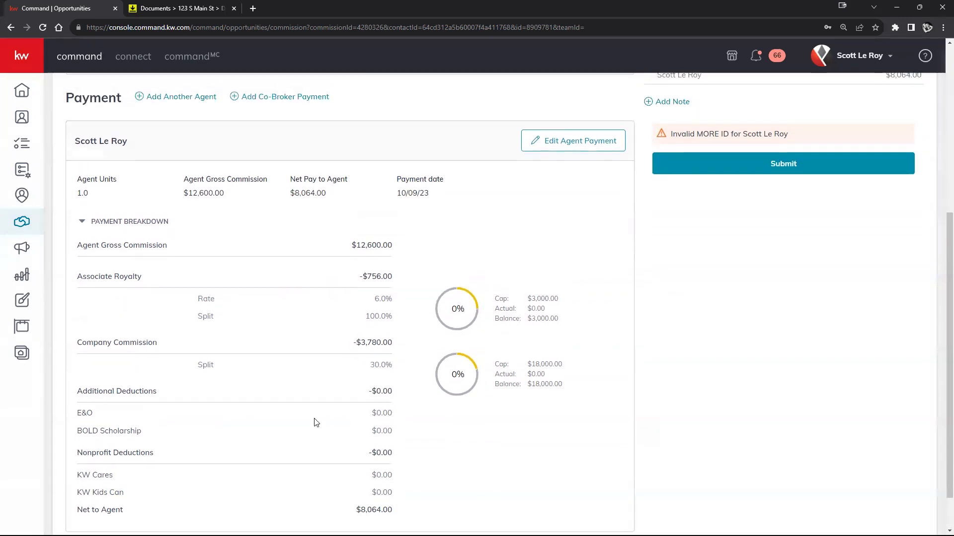
Edit the agent payment and enter a $500 BOLD Scholarship deduction.
{"action": "left_click", "coordinate": [589, 142]}
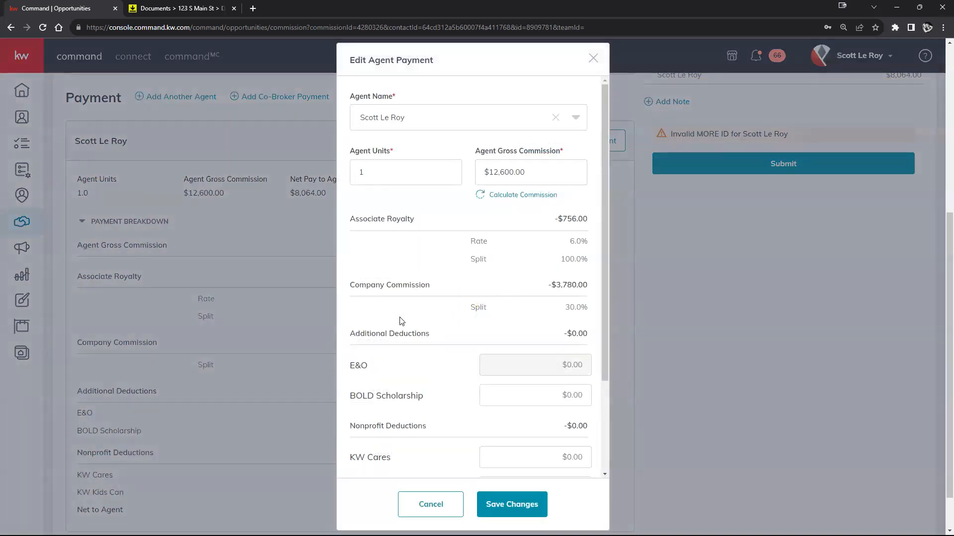
{"action": "scroll", "coordinate": [401, 320], "scroll_direction": "down", "scroll_amount": 2}
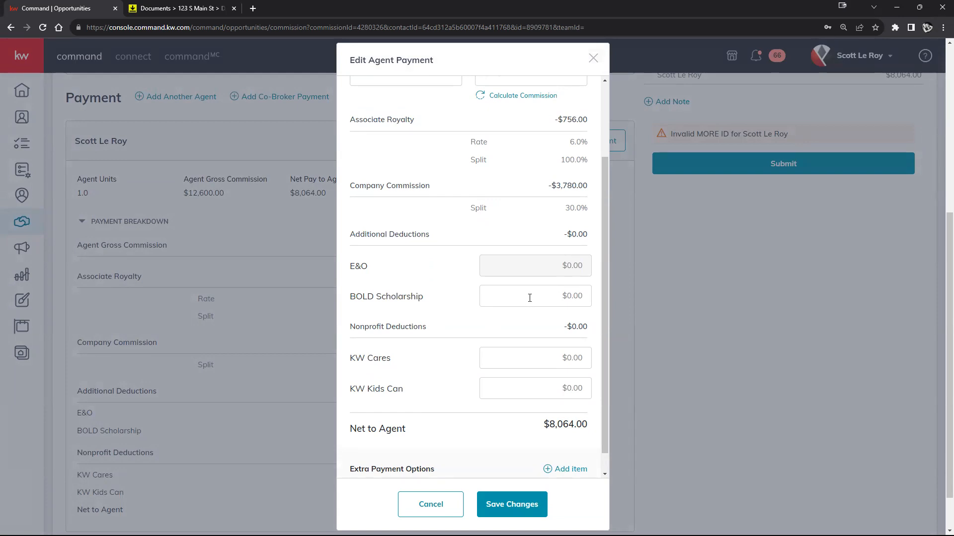
{"action": "scroll", "coordinate": [541, 296], "scroll_direction": "down", "scroll_amount": 1}
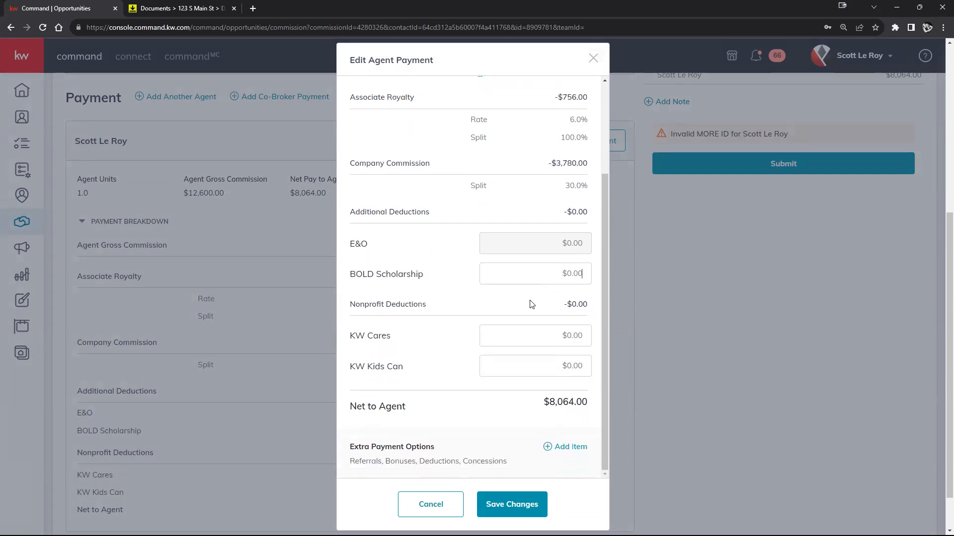
{"action": "left_click", "coordinate": [560, 272]}
{"action": "scroll", "coordinate": [412, 368], "scroll_direction": "down", "scroll_amount": 1}
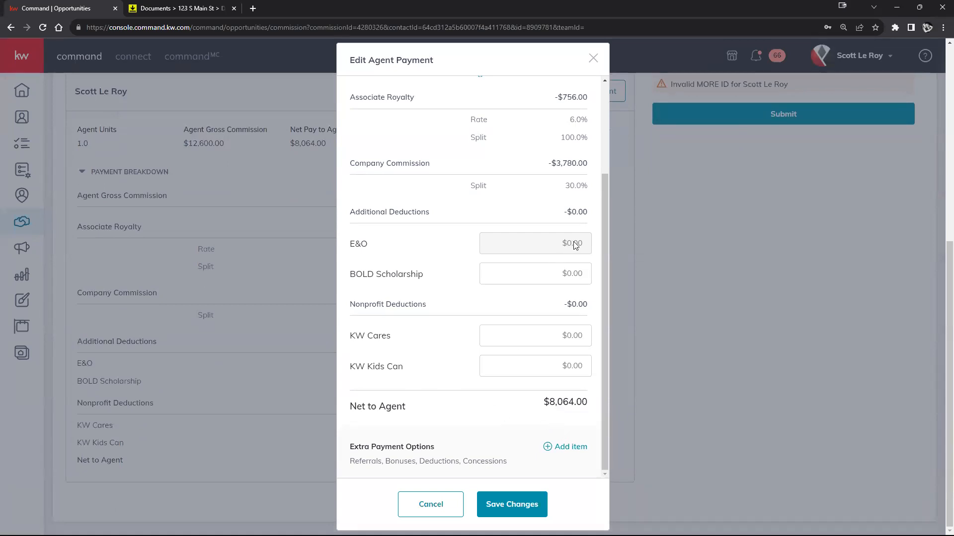
{"action": "left_click", "coordinate": [573, 278]}
{"action": "type", "text": "500"}
Set the KW Cares and KW Kids Can deductions to $50 each.
{"action": "left_click", "coordinate": [519, 304]}
{"action": "type", "text": "100"}
{"action": "left_click", "coordinate": [480, 312]}
{"action": "left_click_drag", "start_coordinate": [576, 340], "coordinate": [551, 339]}
{"action": "type", "text": "50"}
{"action": "left_click", "coordinate": [572, 367]}
{"action": "type", "text": "50"}
{"action": "left_click", "coordinate": [495, 308]}
Save the agent payment deductions, netting $7,464.00 to the agent.
{"action": "scroll", "coordinate": [507, 405], "scroll_direction": "up", "scroll_amount": 2}
{"action": "scroll", "coordinate": [531, 353], "scroll_direction": "down", "scroll_amount": 1}
{"action": "scroll", "coordinate": [530, 353], "scroll_direction": "down", "scroll_amount": 1}
{"action": "left_click", "coordinate": [506, 506]}
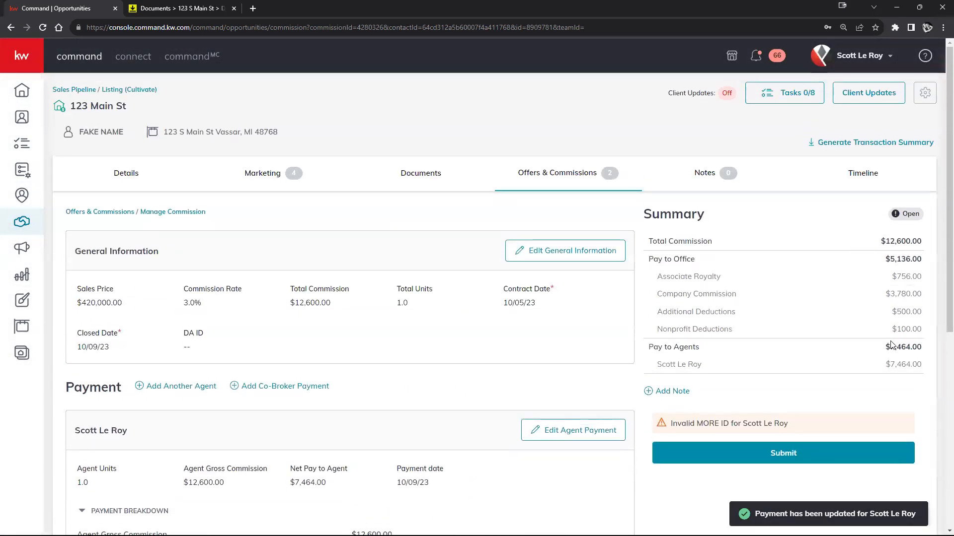
{"action": "left_click_drag", "start_coordinate": [889, 346], "coordinate": [923, 348]}
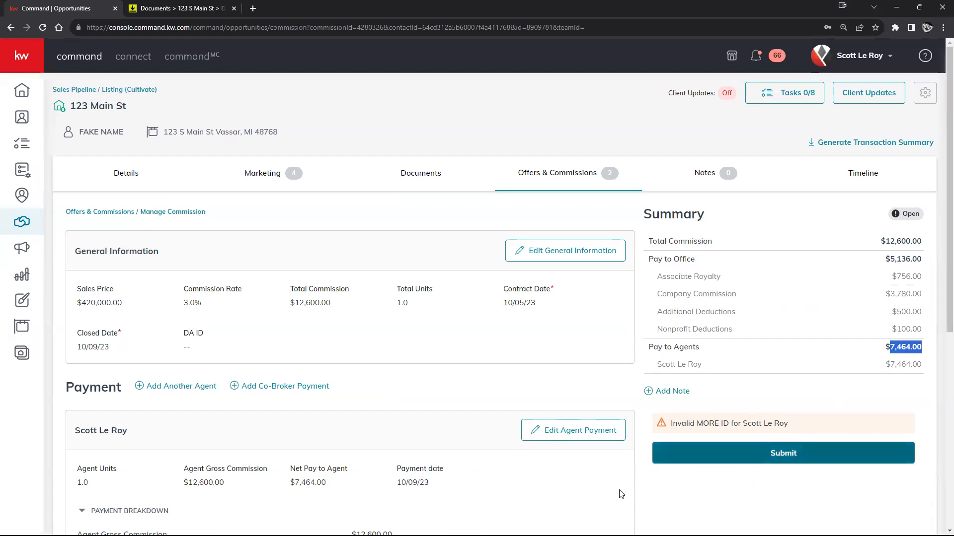
{"action": "scroll", "coordinate": [460, 468], "scroll_direction": "down", "scroll_amount": 2}
{"action": "scroll", "coordinate": [461, 468], "scroll_direction": "down", "scroll_amount": 5}
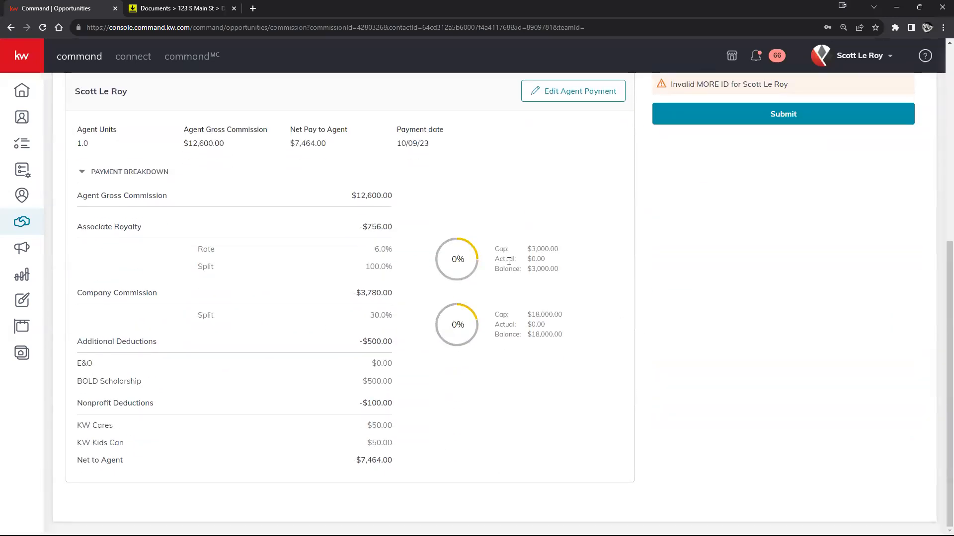
{"action": "left_click_drag", "start_coordinate": [495, 250], "coordinate": [561, 250]}
{"action": "left_click_drag", "start_coordinate": [496, 313], "coordinate": [592, 324]}
{"action": "left_click", "coordinate": [559, 347]}
{"action": "scroll", "coordinate": [744, 426], "scroll_direction": "up", "scroll_amount": 7}
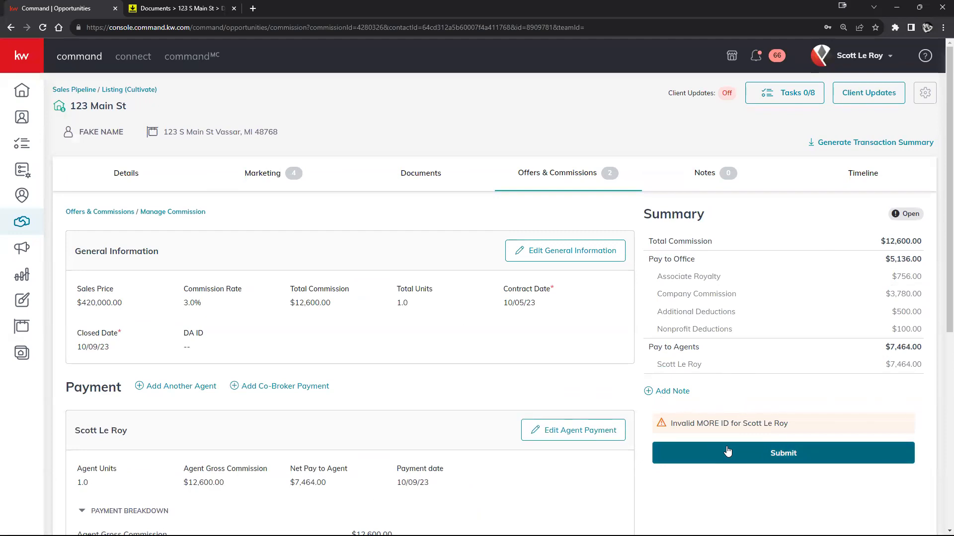
Discard an empty commission note, then view the 123 Main St Details tab.
{"action": "left_click", "coordinate": [668, 395]}
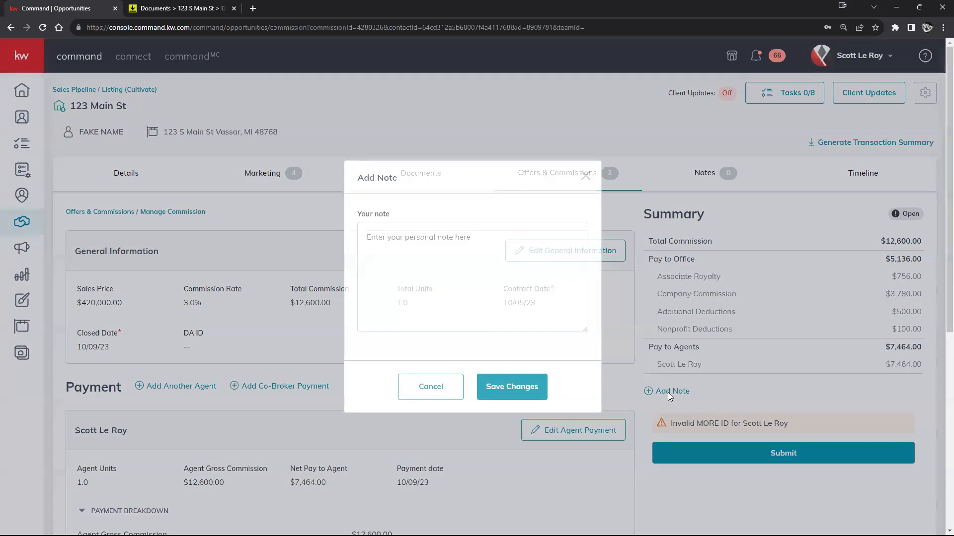
{"action": "left_click", "coordinate": [519, 300]}
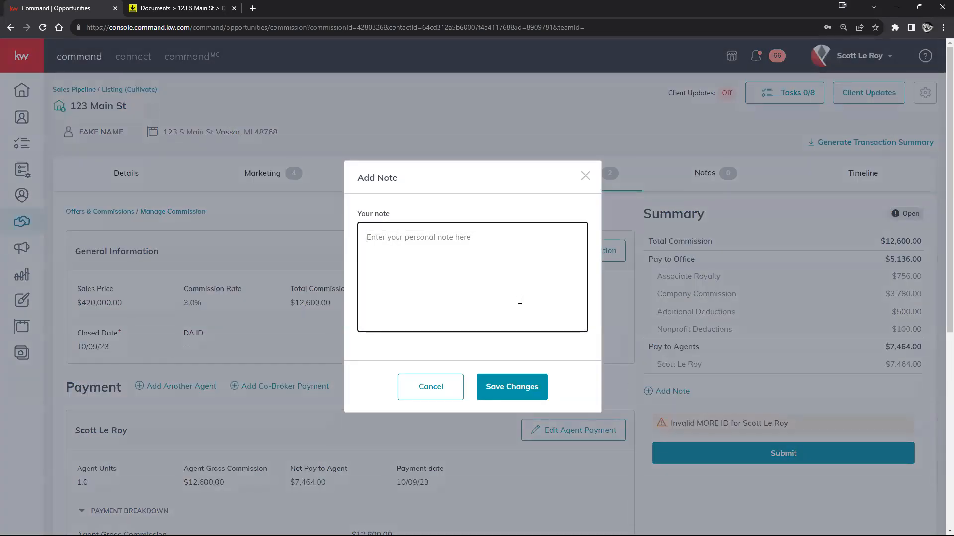
{"action": "right_click", "coordinate": [580, 180]}
{"action": "left_click", "coordinate": [565, 186]}
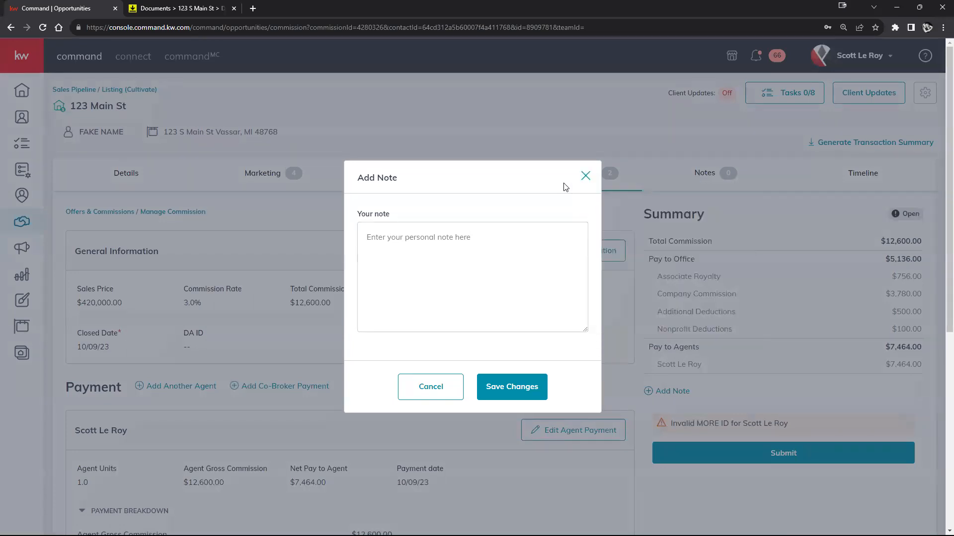
{"action": "left_click", "coordinate": [591, 182]}
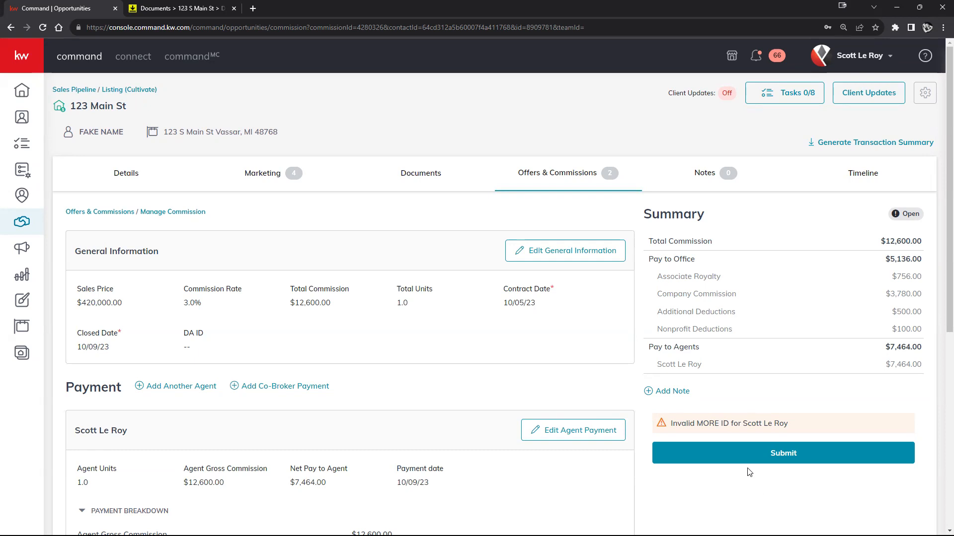
{"action": "left_click", "coordinate": [130, 173]}
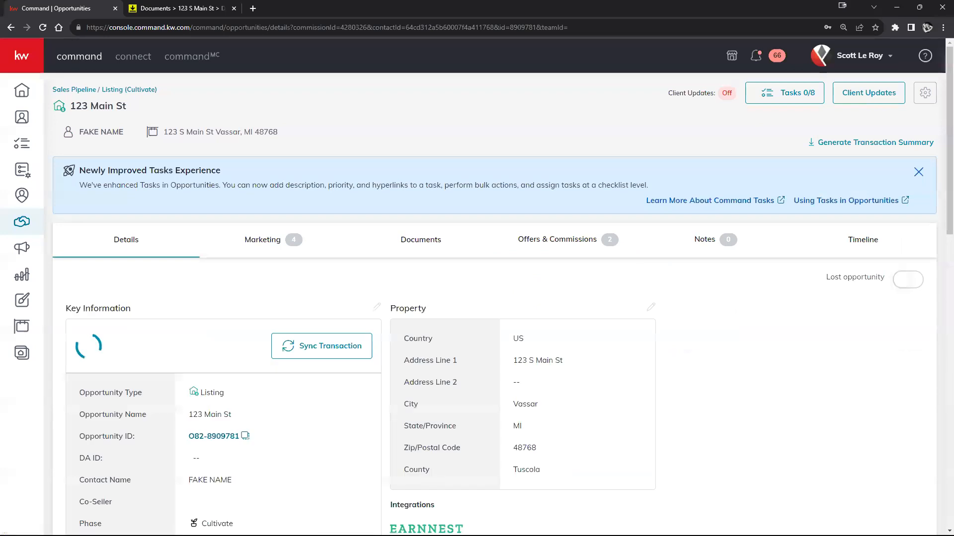